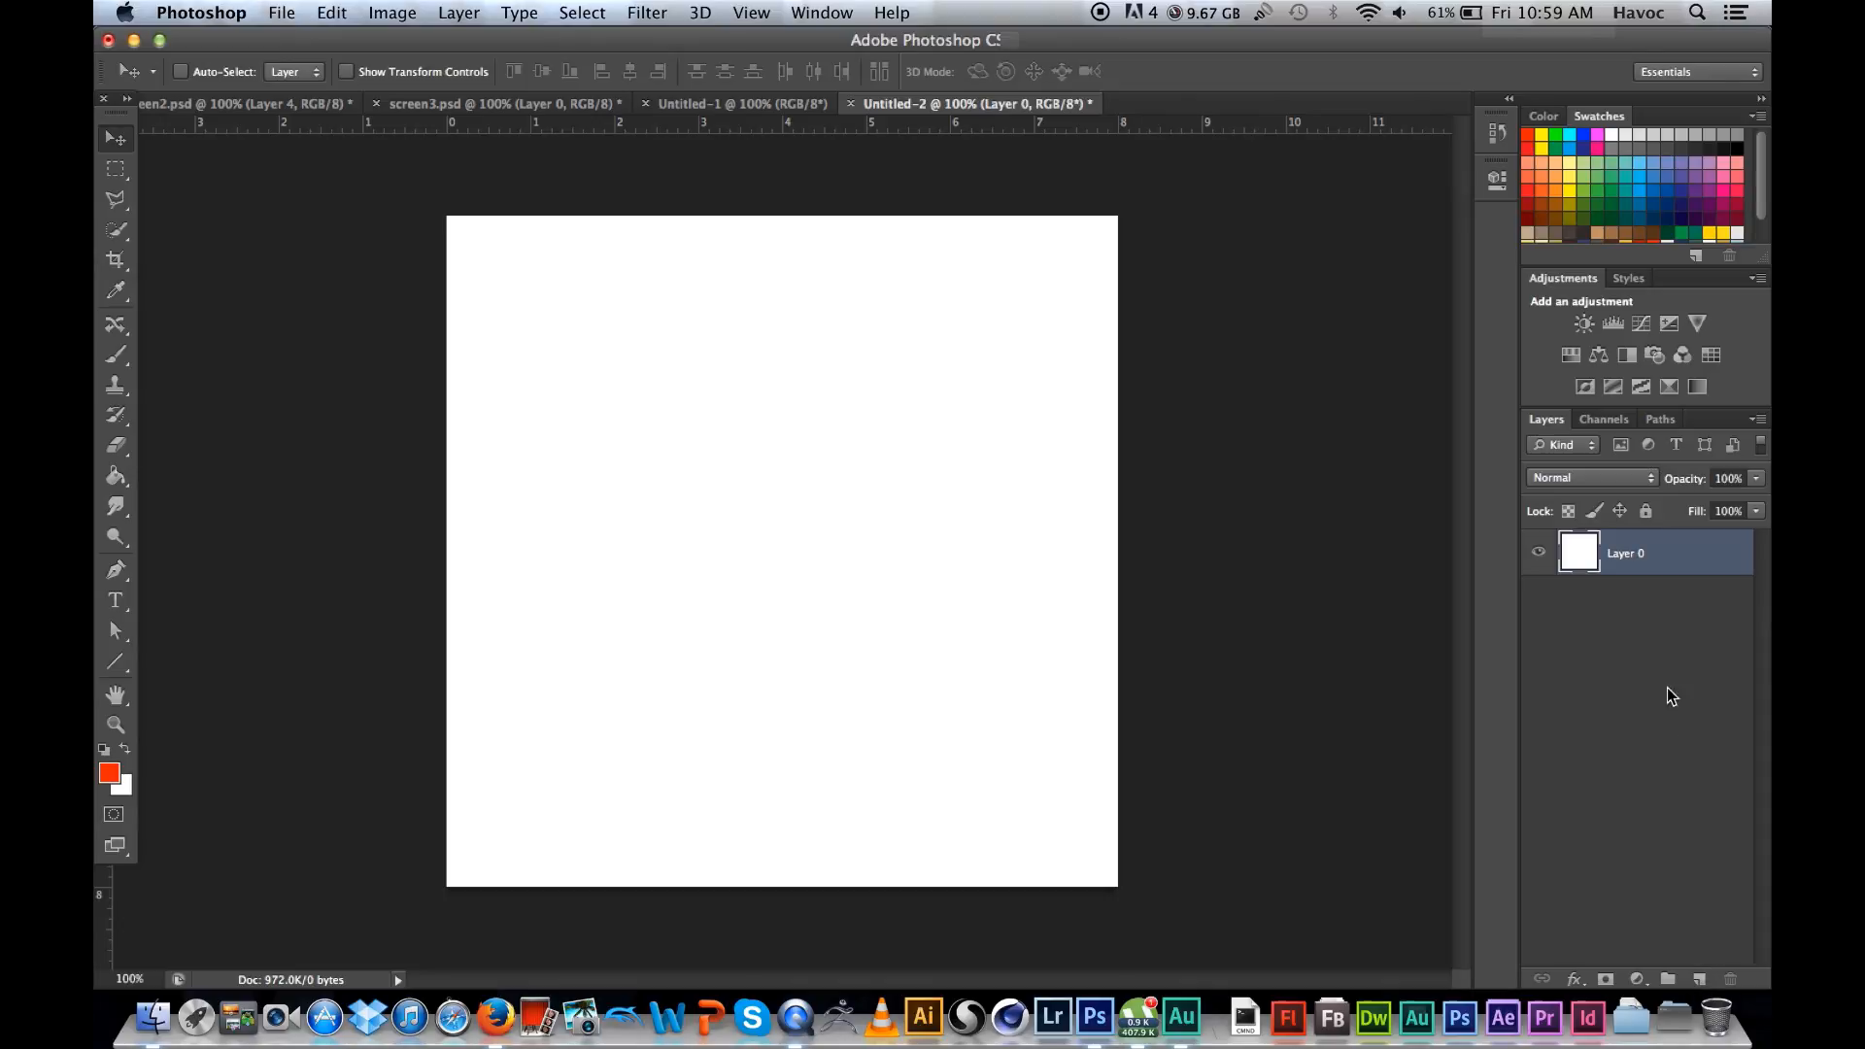
# Step: Add a new layer above Layer 0, and hide and reshow Layer 0 to check the transparency
pyautogui.click(1700, 981)
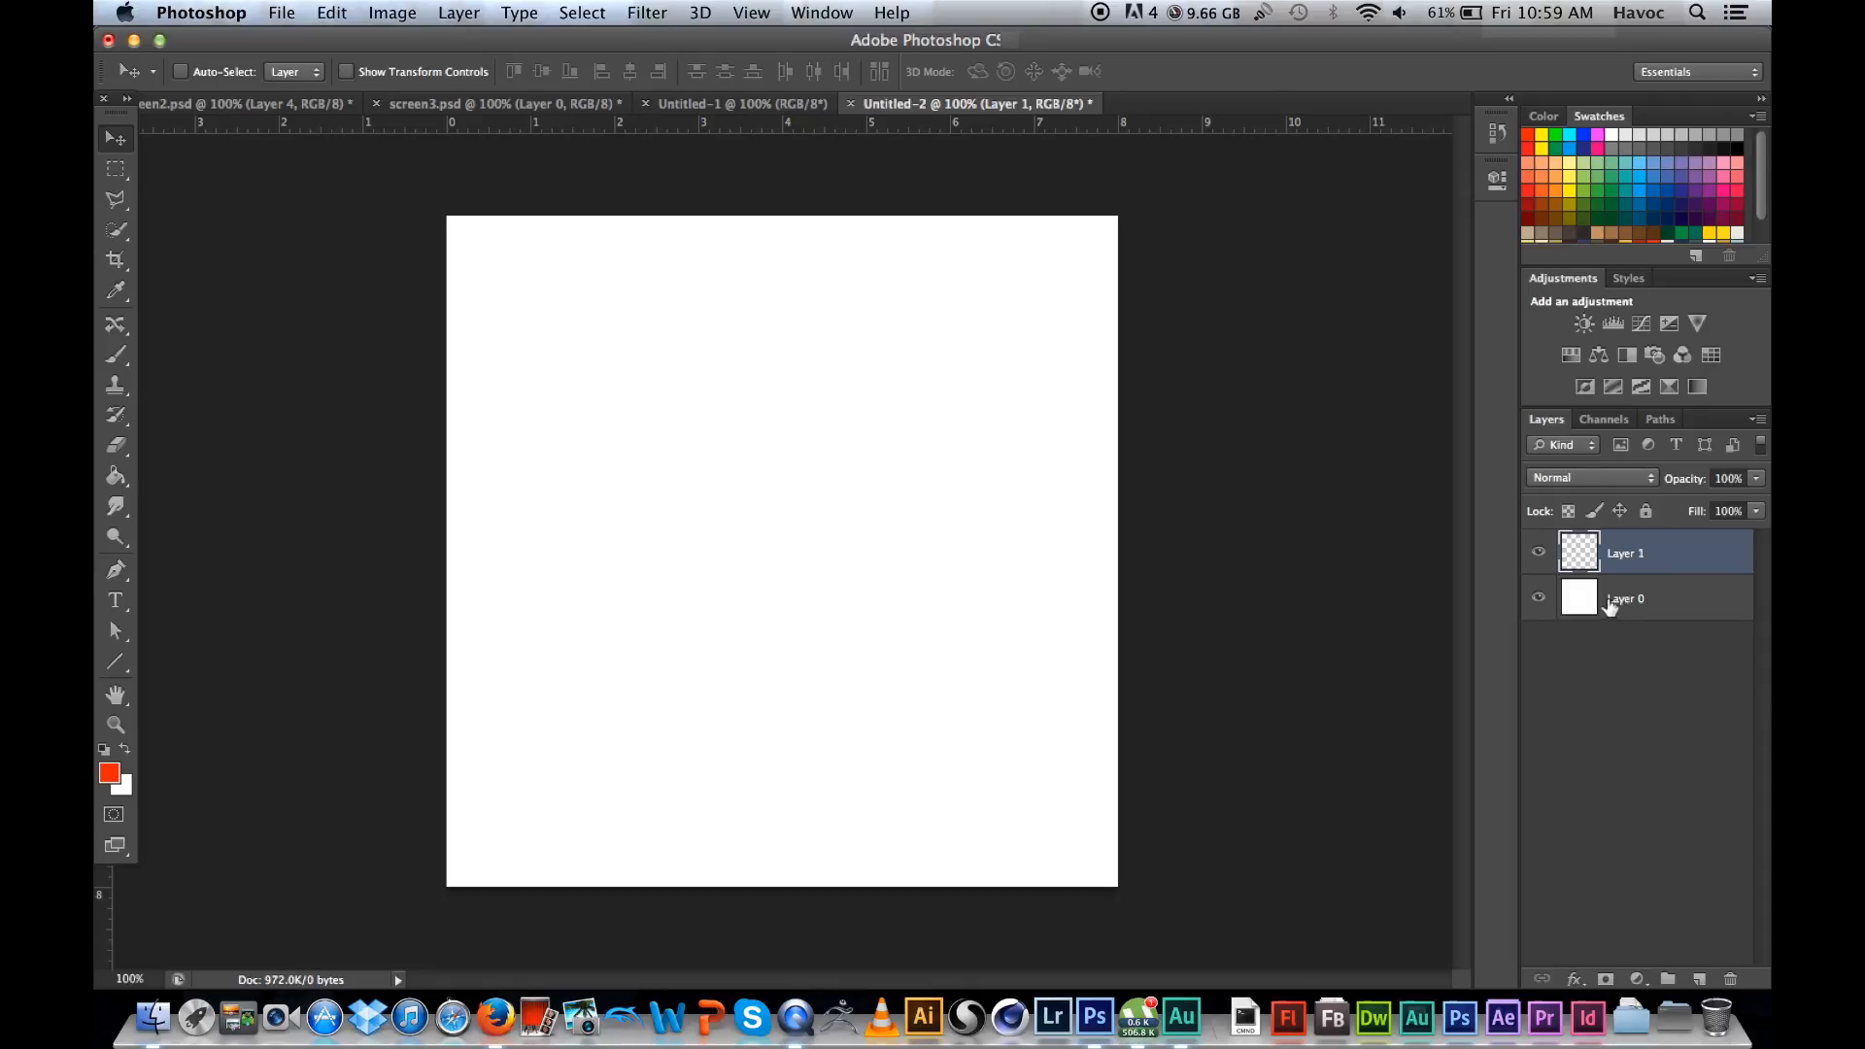
pyautogui.click(1539, 601)
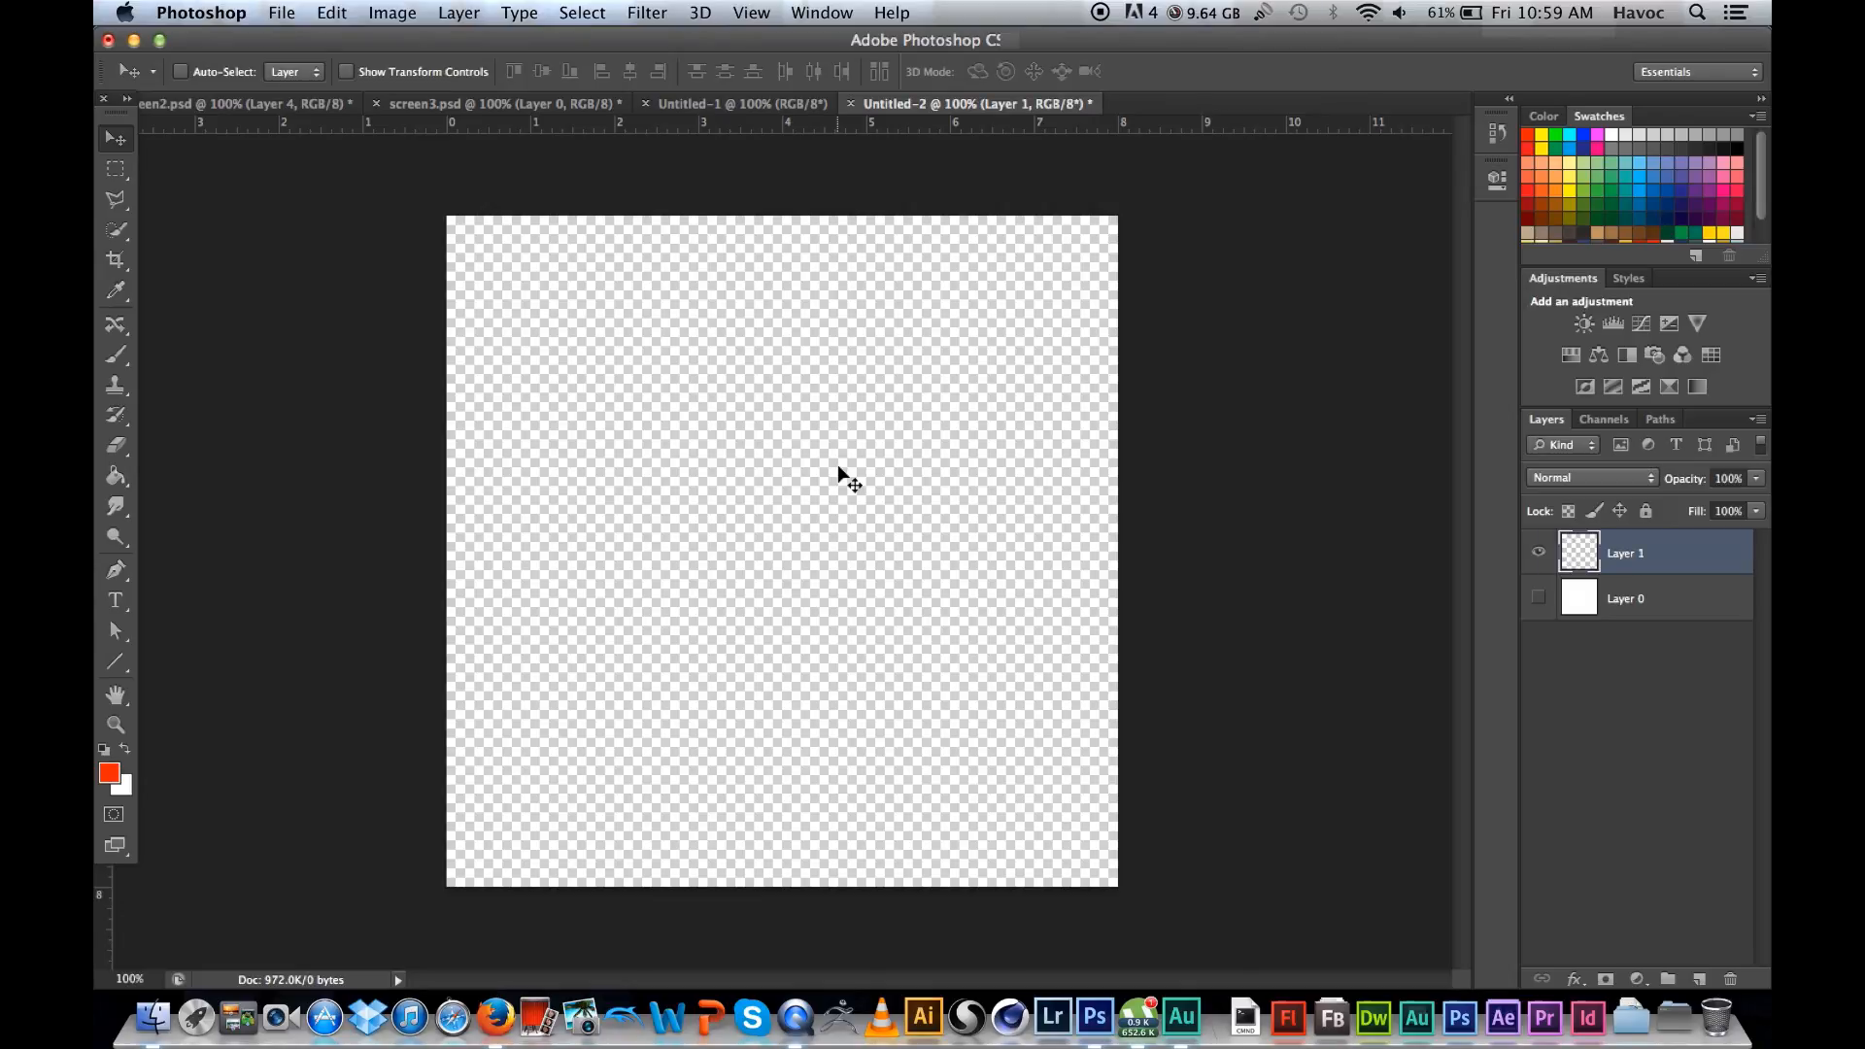
pyautogui.click(1539, 600)
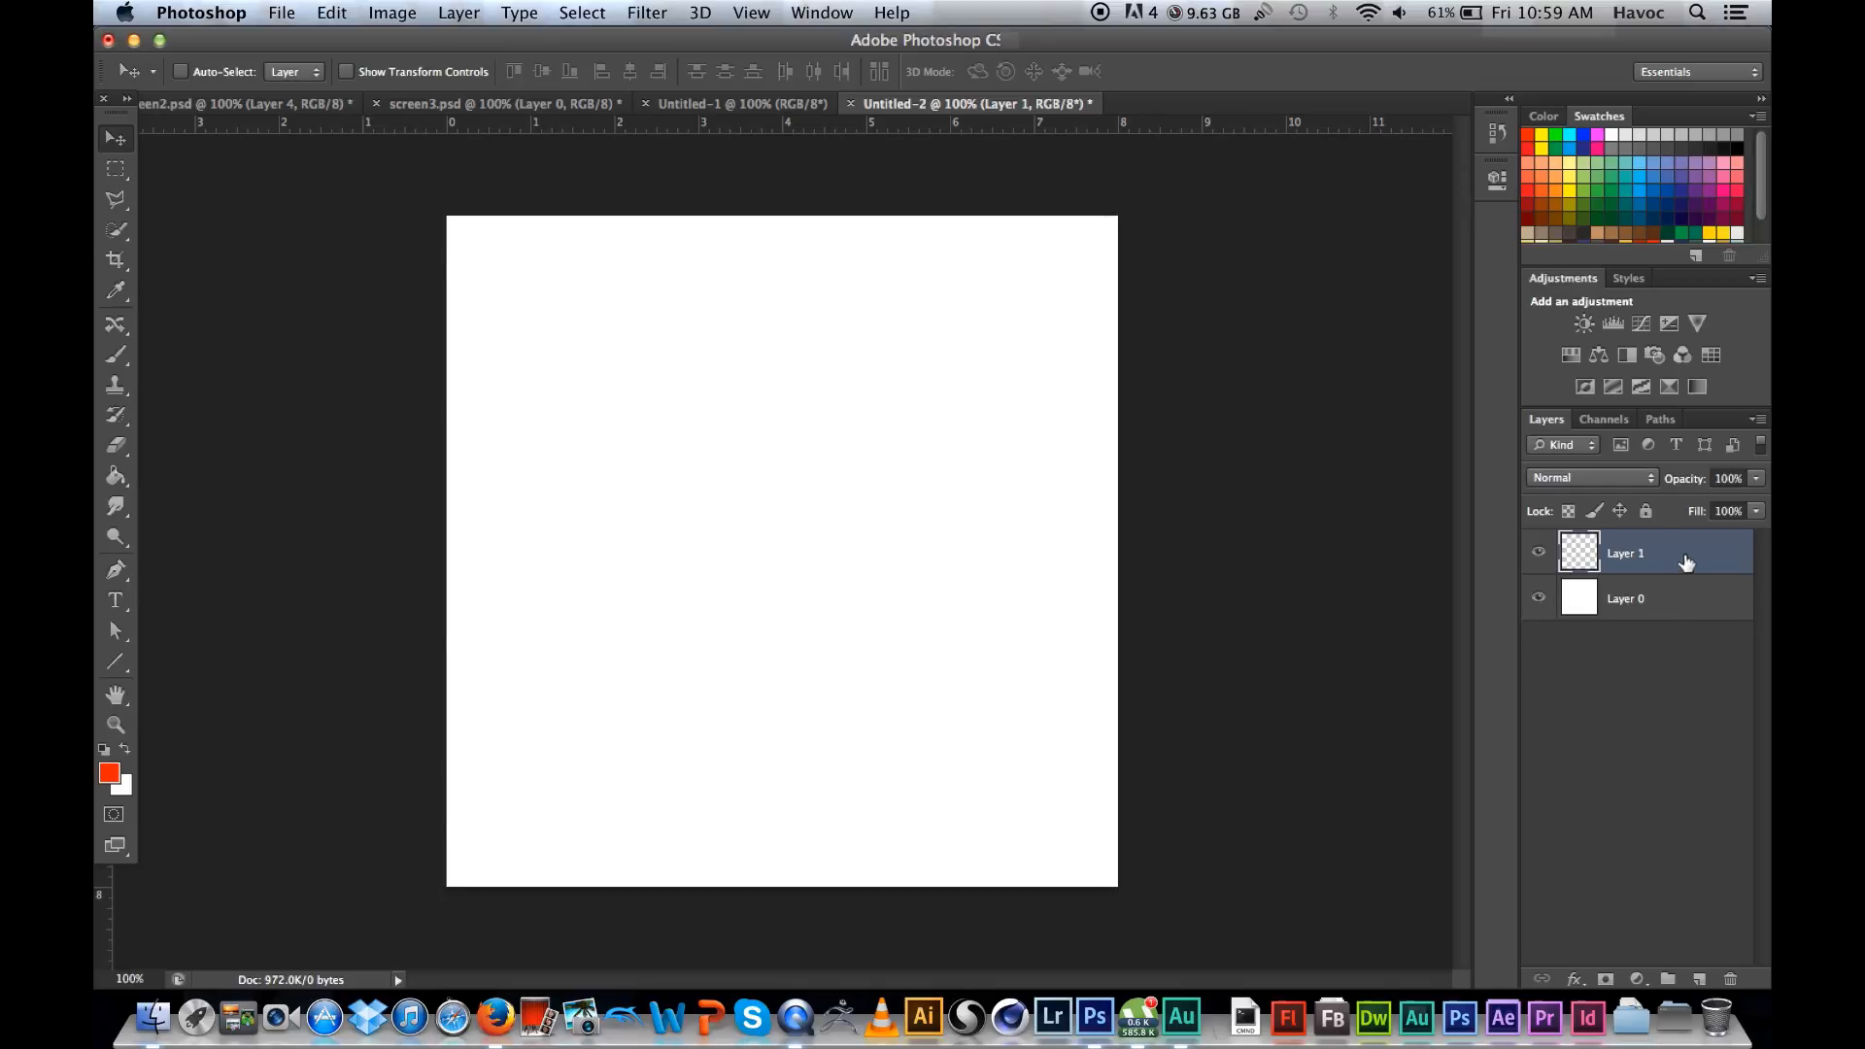
# Step: Brush a looping red scribble and two red dots across the canvas on Layer 1
pyautogui.click(113, 357)
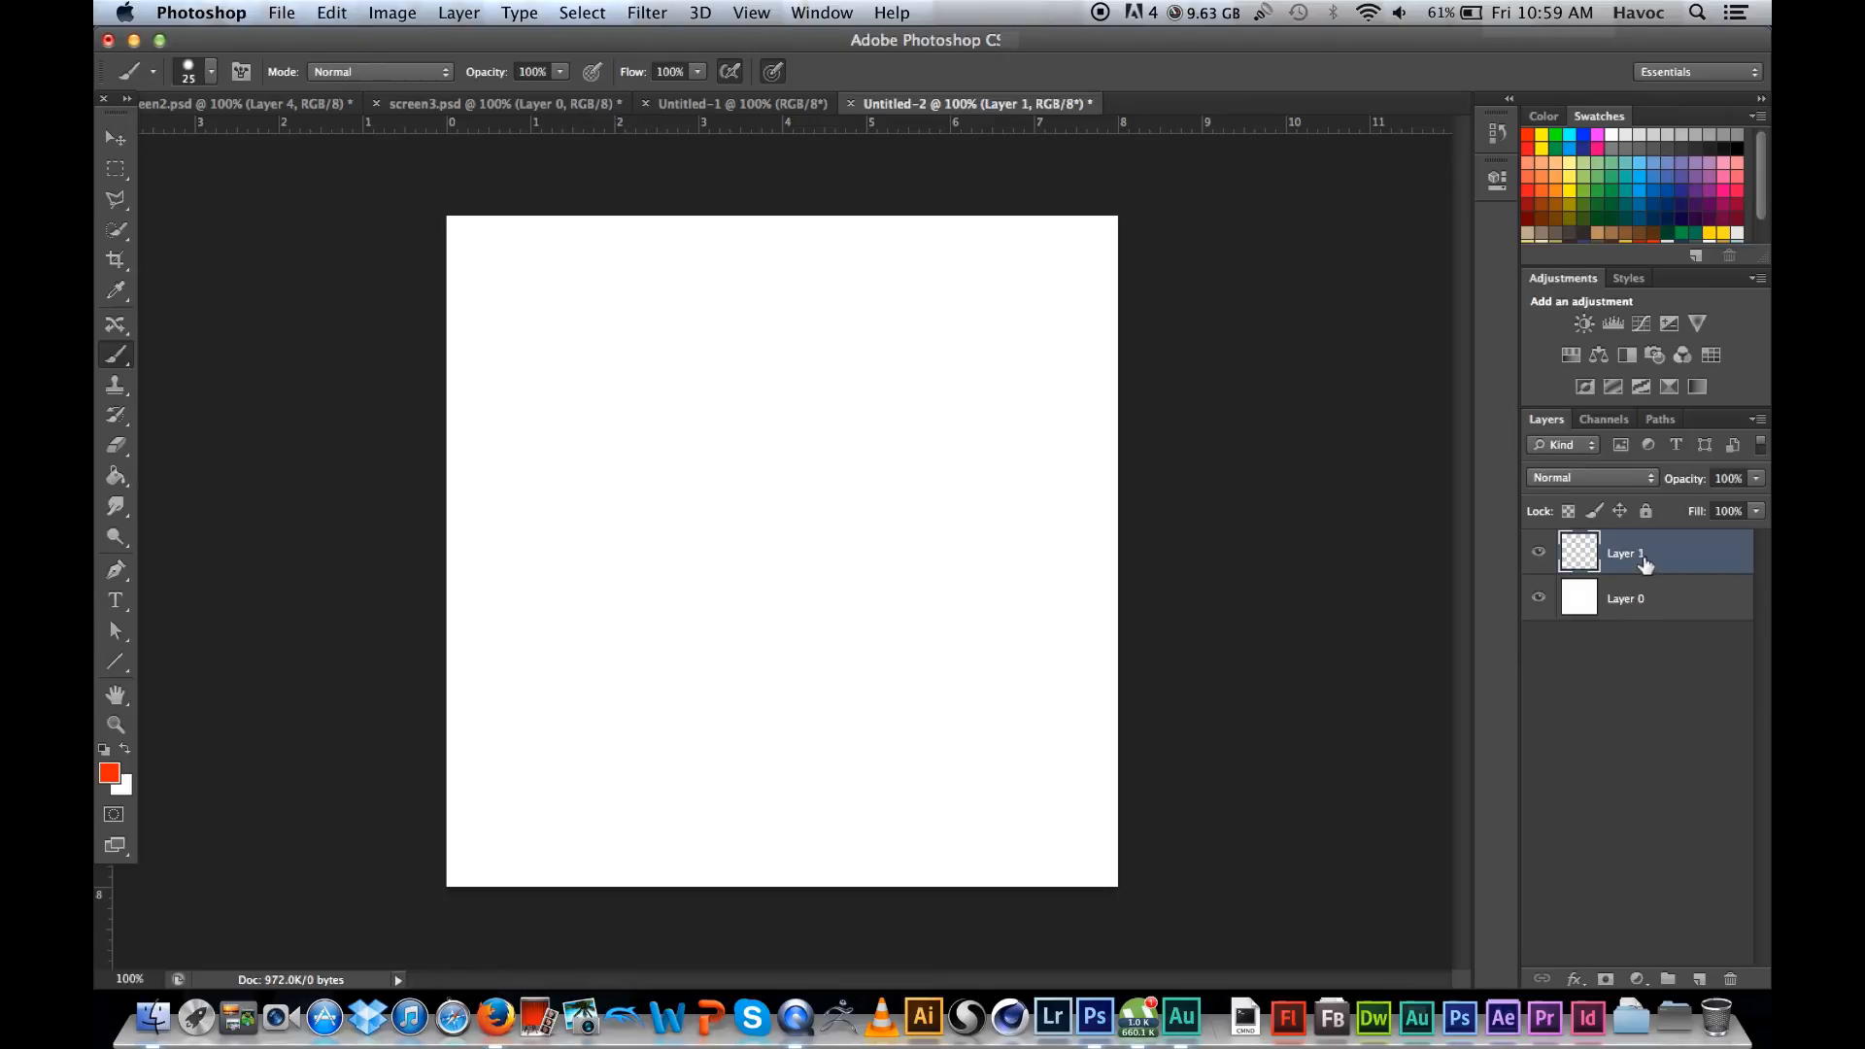
pyautogui.moveTo(535, 589)
pyautogui.mouseDown()
pyautogui.moveTo(547, 439)
pyautogui.moveTo(590, 379)
pyautogui.moveTo(669, 380)
pyautogui.moveTo(693, 404)
pyautogui.moveTo(686, 460)
pyautogui.moveTo(601, 512)
pyautogui.moveTo(591, 558)
pyautogui.moveTo(635, 614)
pyautogui.moveTo(698, 587)
pyautogui.moveTo(785, 305)
pyautogui.moveTo(847, 322)
pyautogui.moveTo(908, 404)
pyautogui.moveTo(897, 503)
pyautogui.moveTo(696, 807)
pyautogui.moveTo(998, 592)
pyautogui.moveTo(901, 322)
pyautogui.moveTo(852, 634)
pyautogui.moveTo(875, 710)
pyautogui.moveTo(913, 726)
pyautogui.mouseUp()
pyautogui.click(915, 658)
pyautogui.click(857, 440)
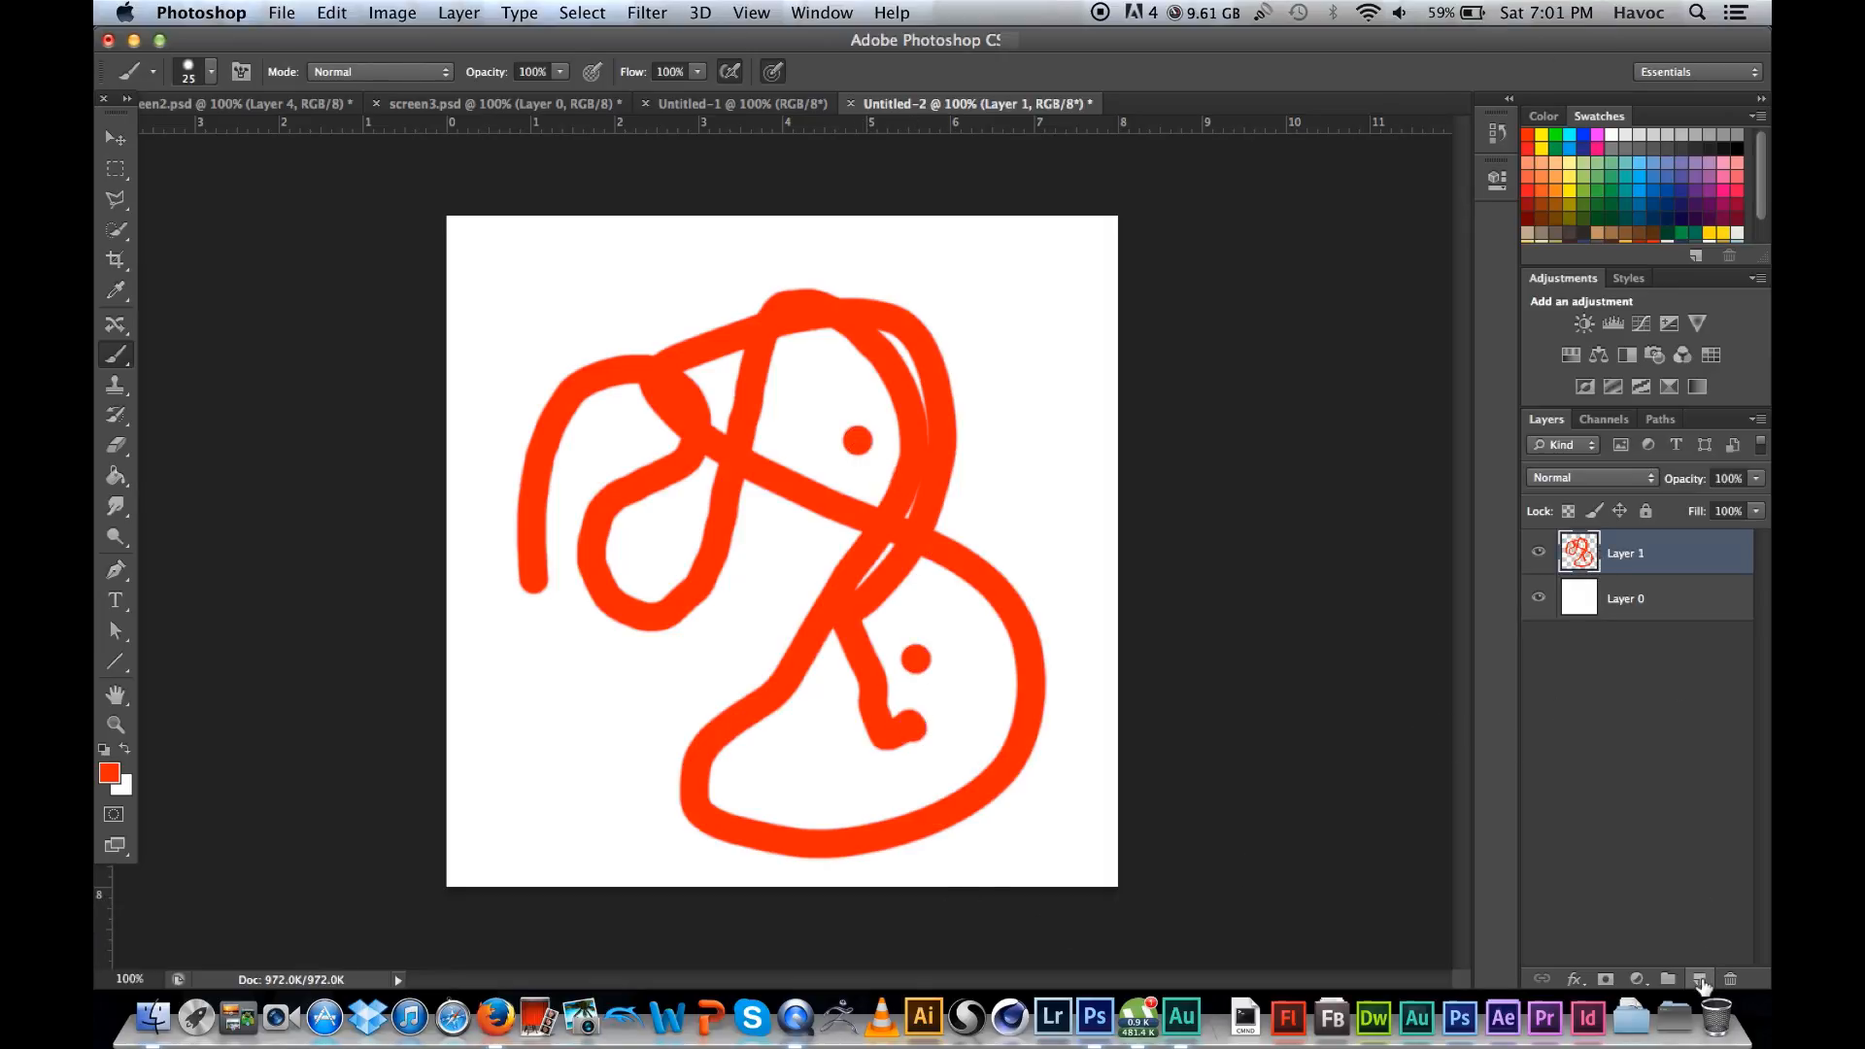
# Step: Add a layer above Layer 1 and brush a looping scribble on it with a green foreground colour
pyautogui.click(1700, 980)
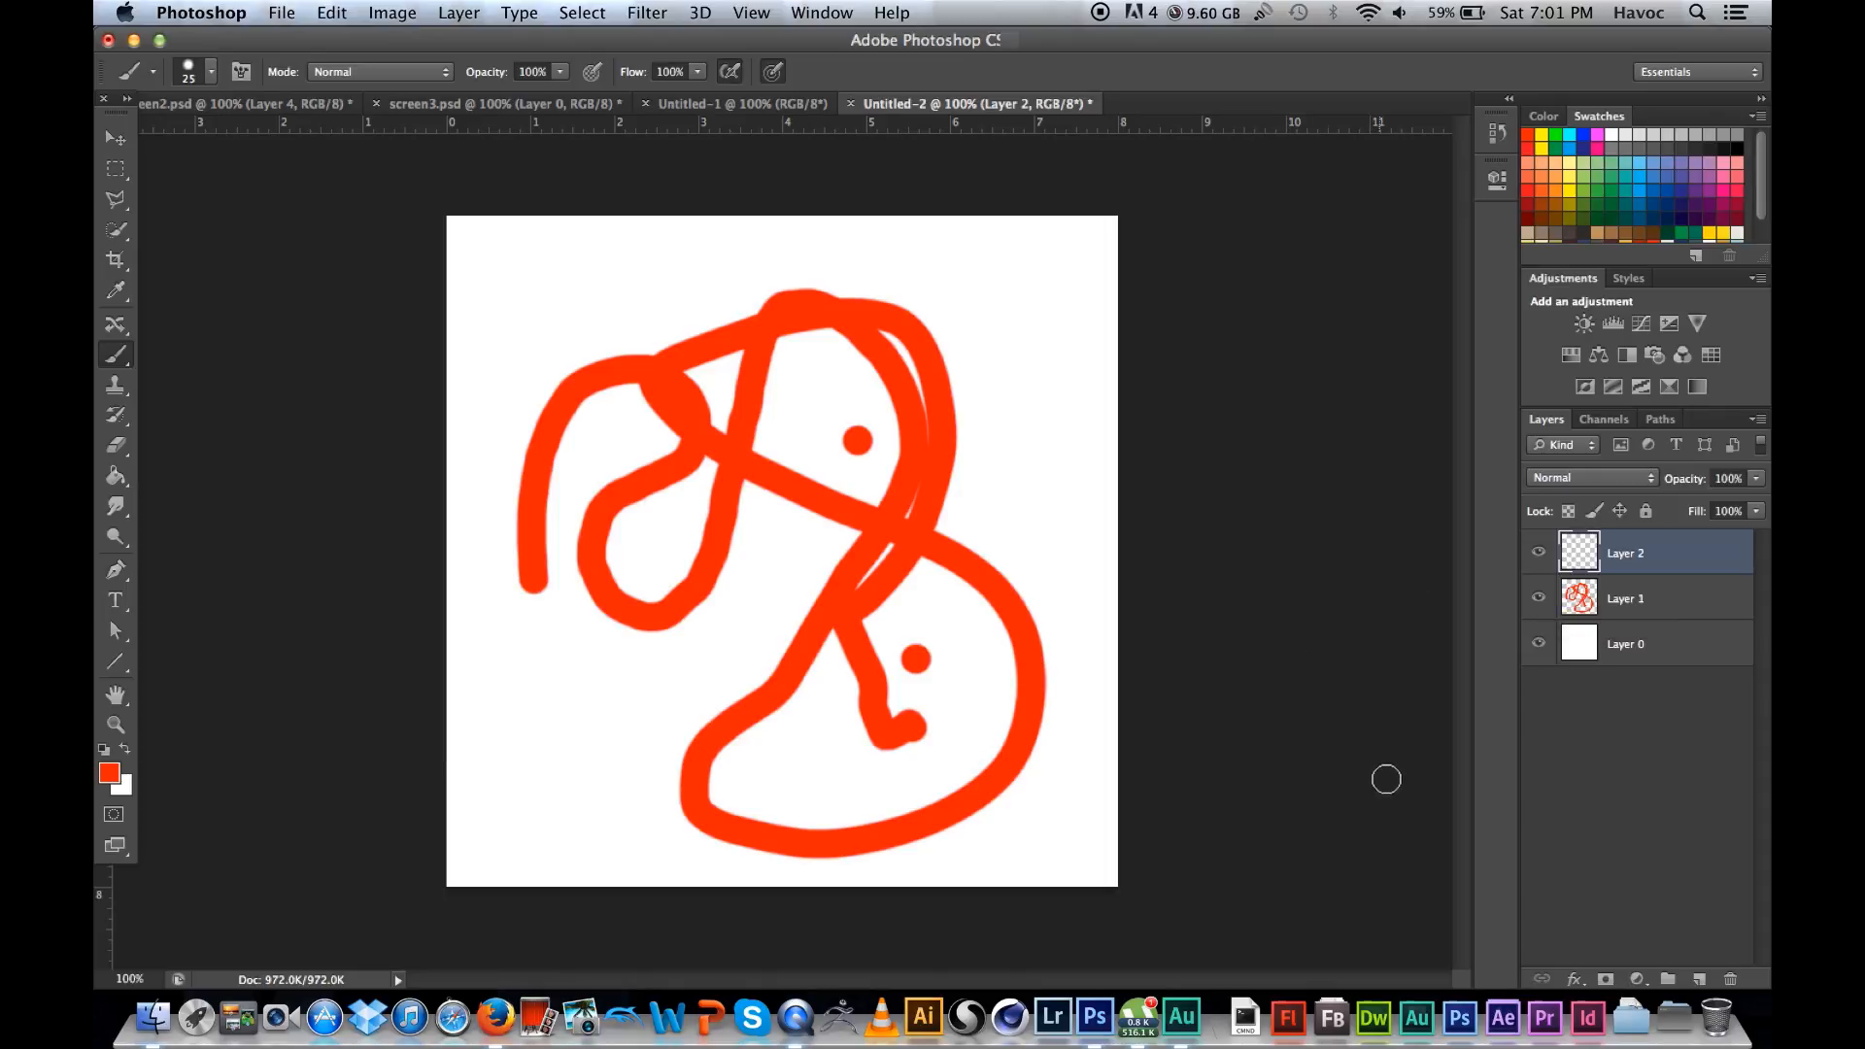
pyautogui.click(110, 771)
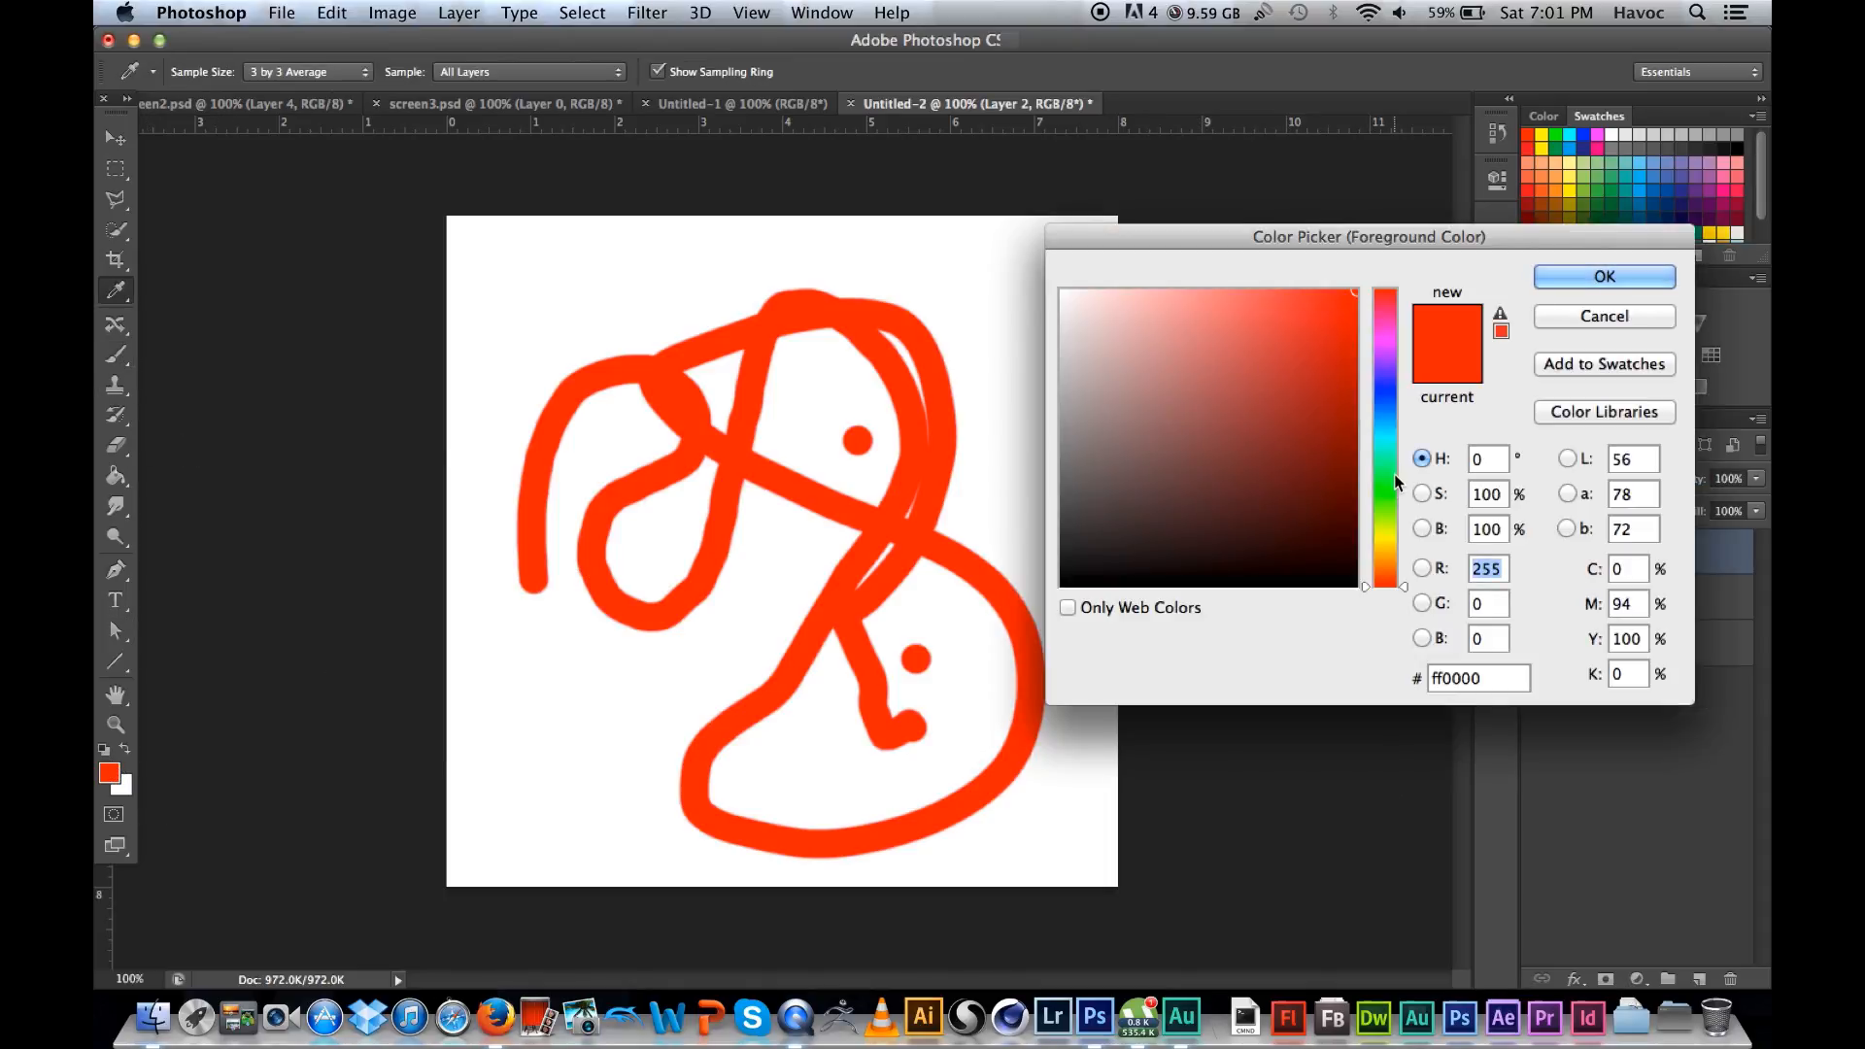
pyautogui.click(1385, 499)
pyautogui.click(1604, 276)
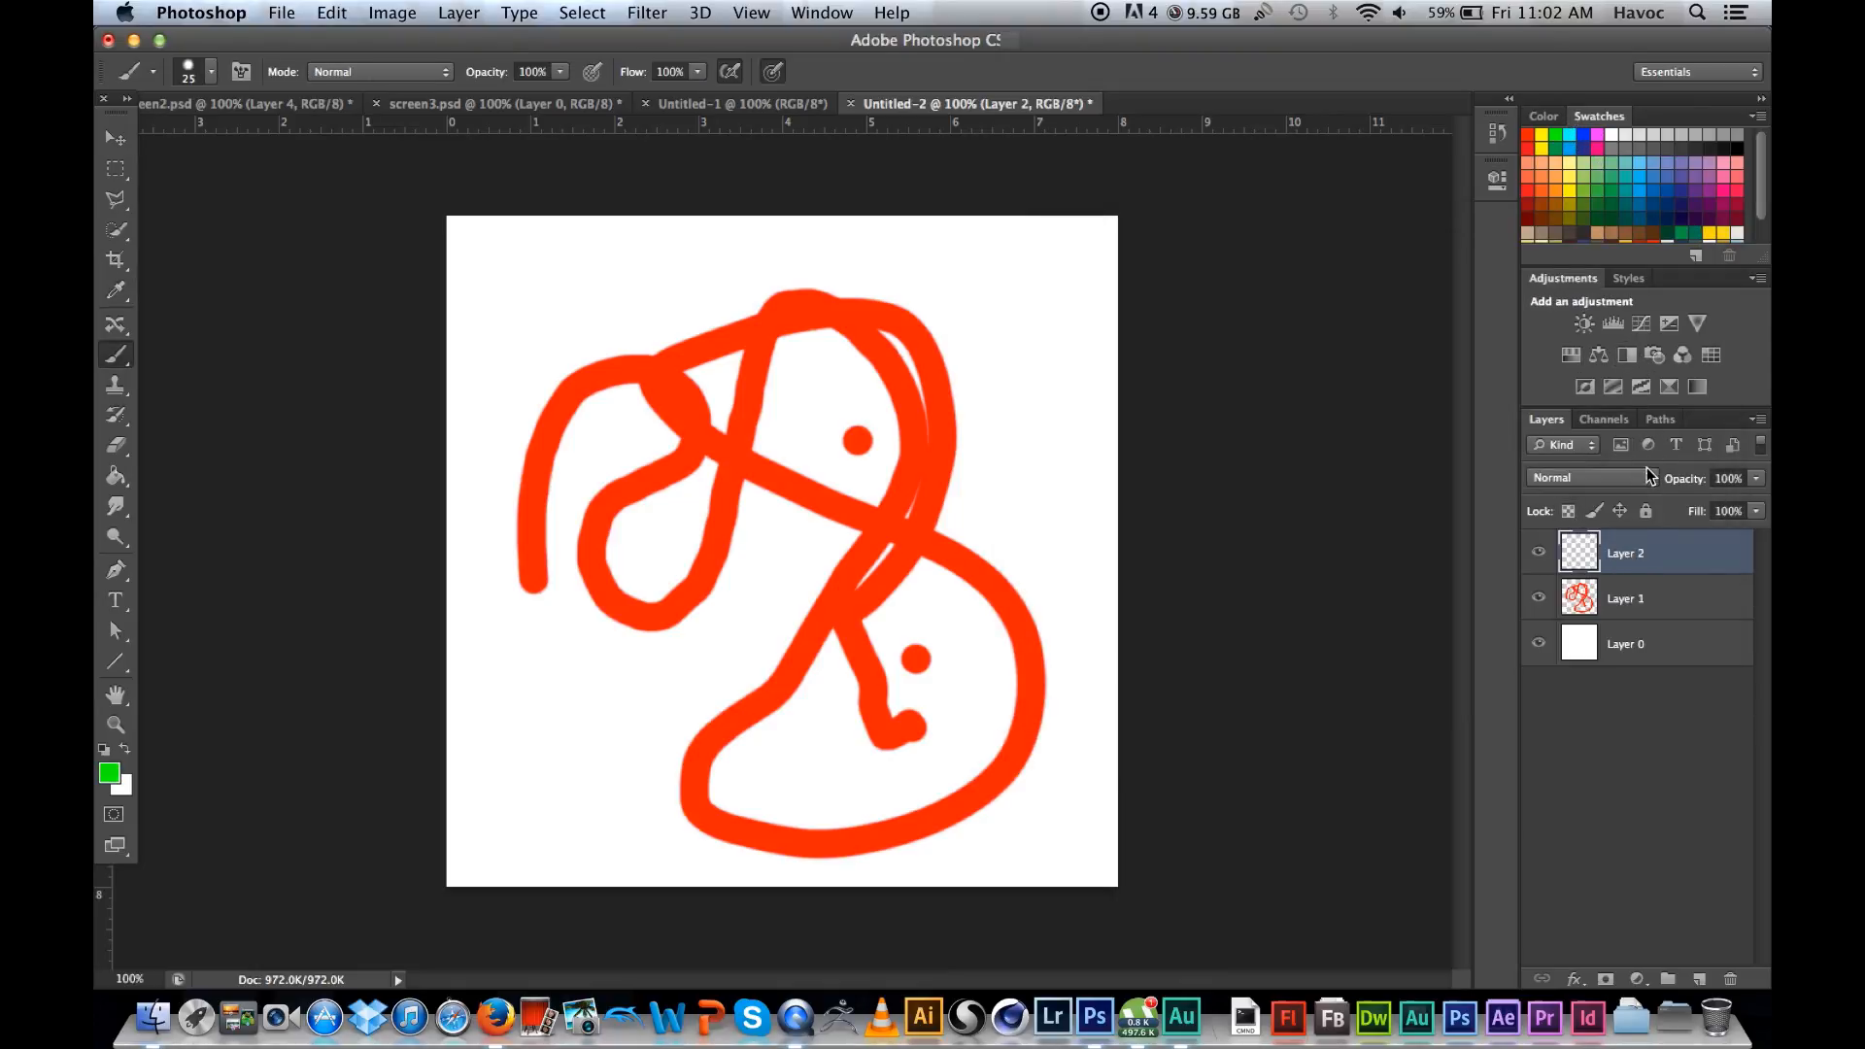
pyautogui.moveTo(1058, 417)
pyautogui.mouseDown()
pyautogui.moveTo(730, 482)
pyautogui.moveTo(616, 544)
pyautogui.moveTo(667, 788)
pyautogui.moveTo(633, 583)
pyautogui.moveTo(920, 360)
pyautogui.moveTo(743, 430)
pyautogui.moveTo(936, 773)
pyautogui.moveTo(865, 838)
pyautogui.mouseUp()
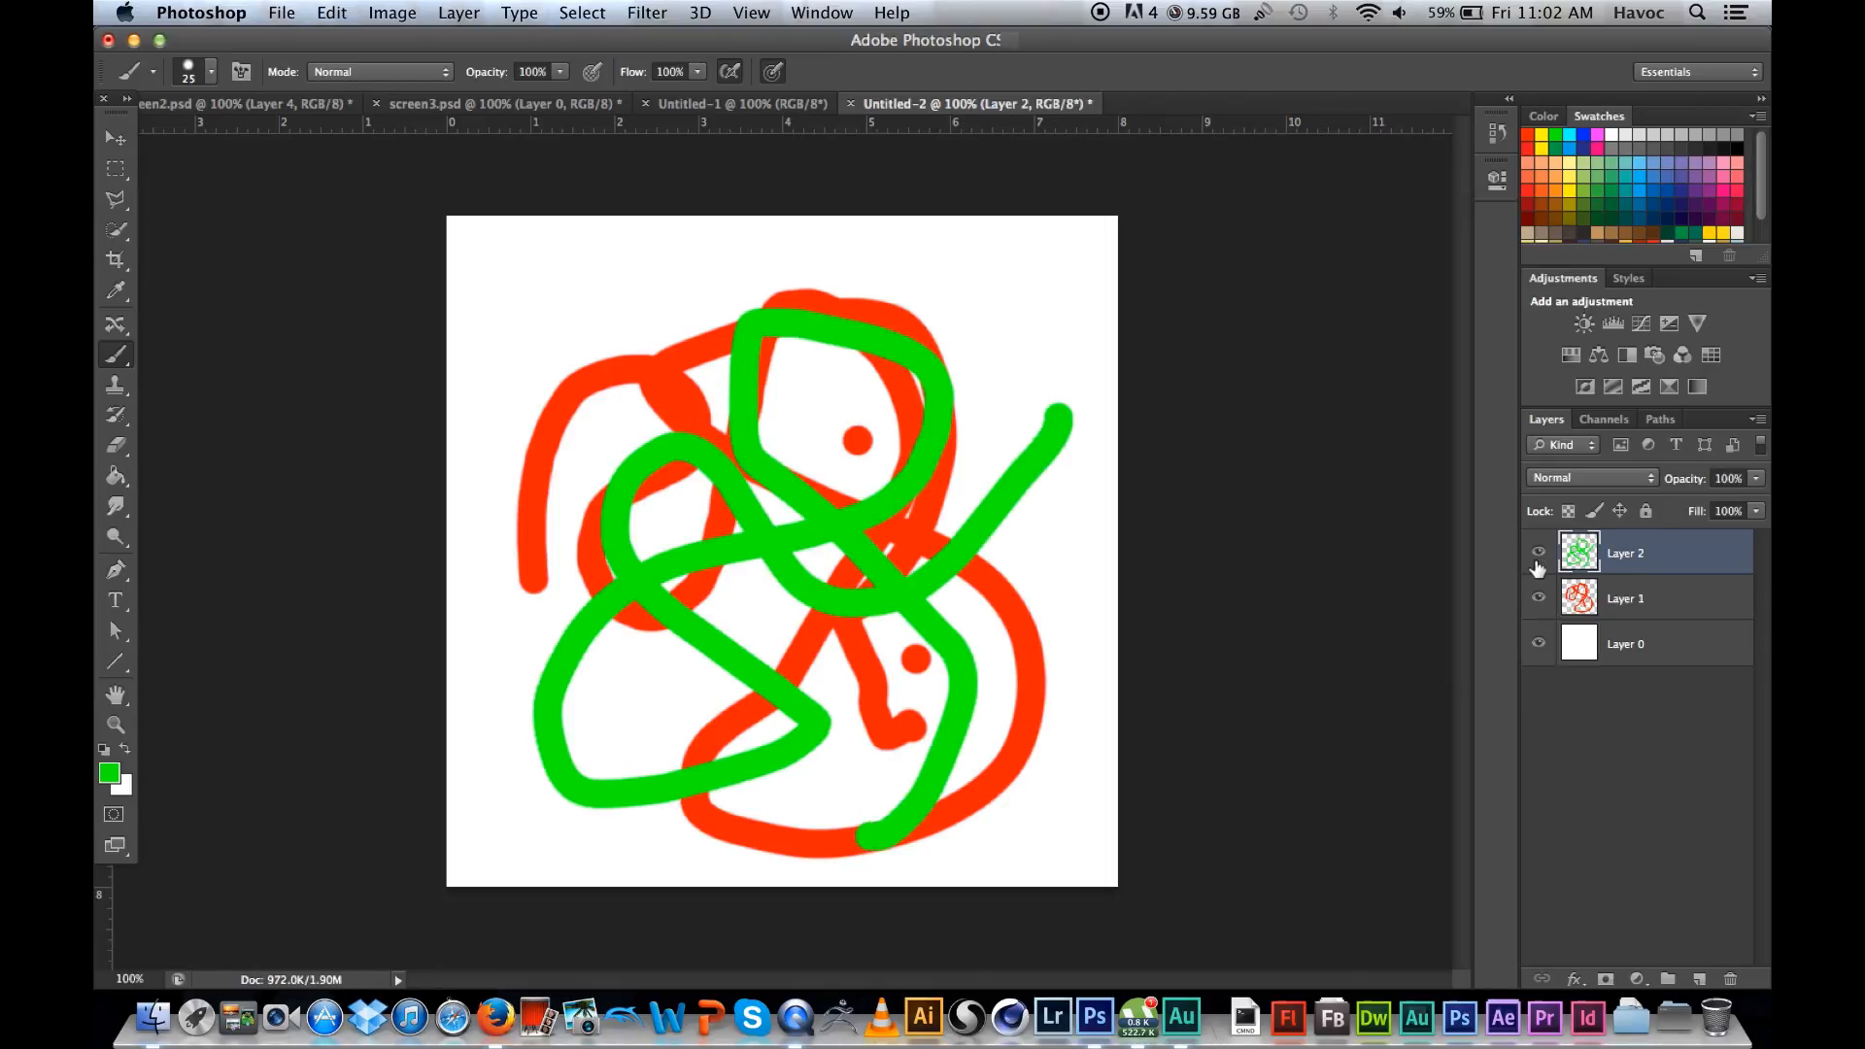
# Step: Place Layer 2 beneath Layer 1 and shift the green scribble slightly up and to the left
pyautogui.click(115, 138)
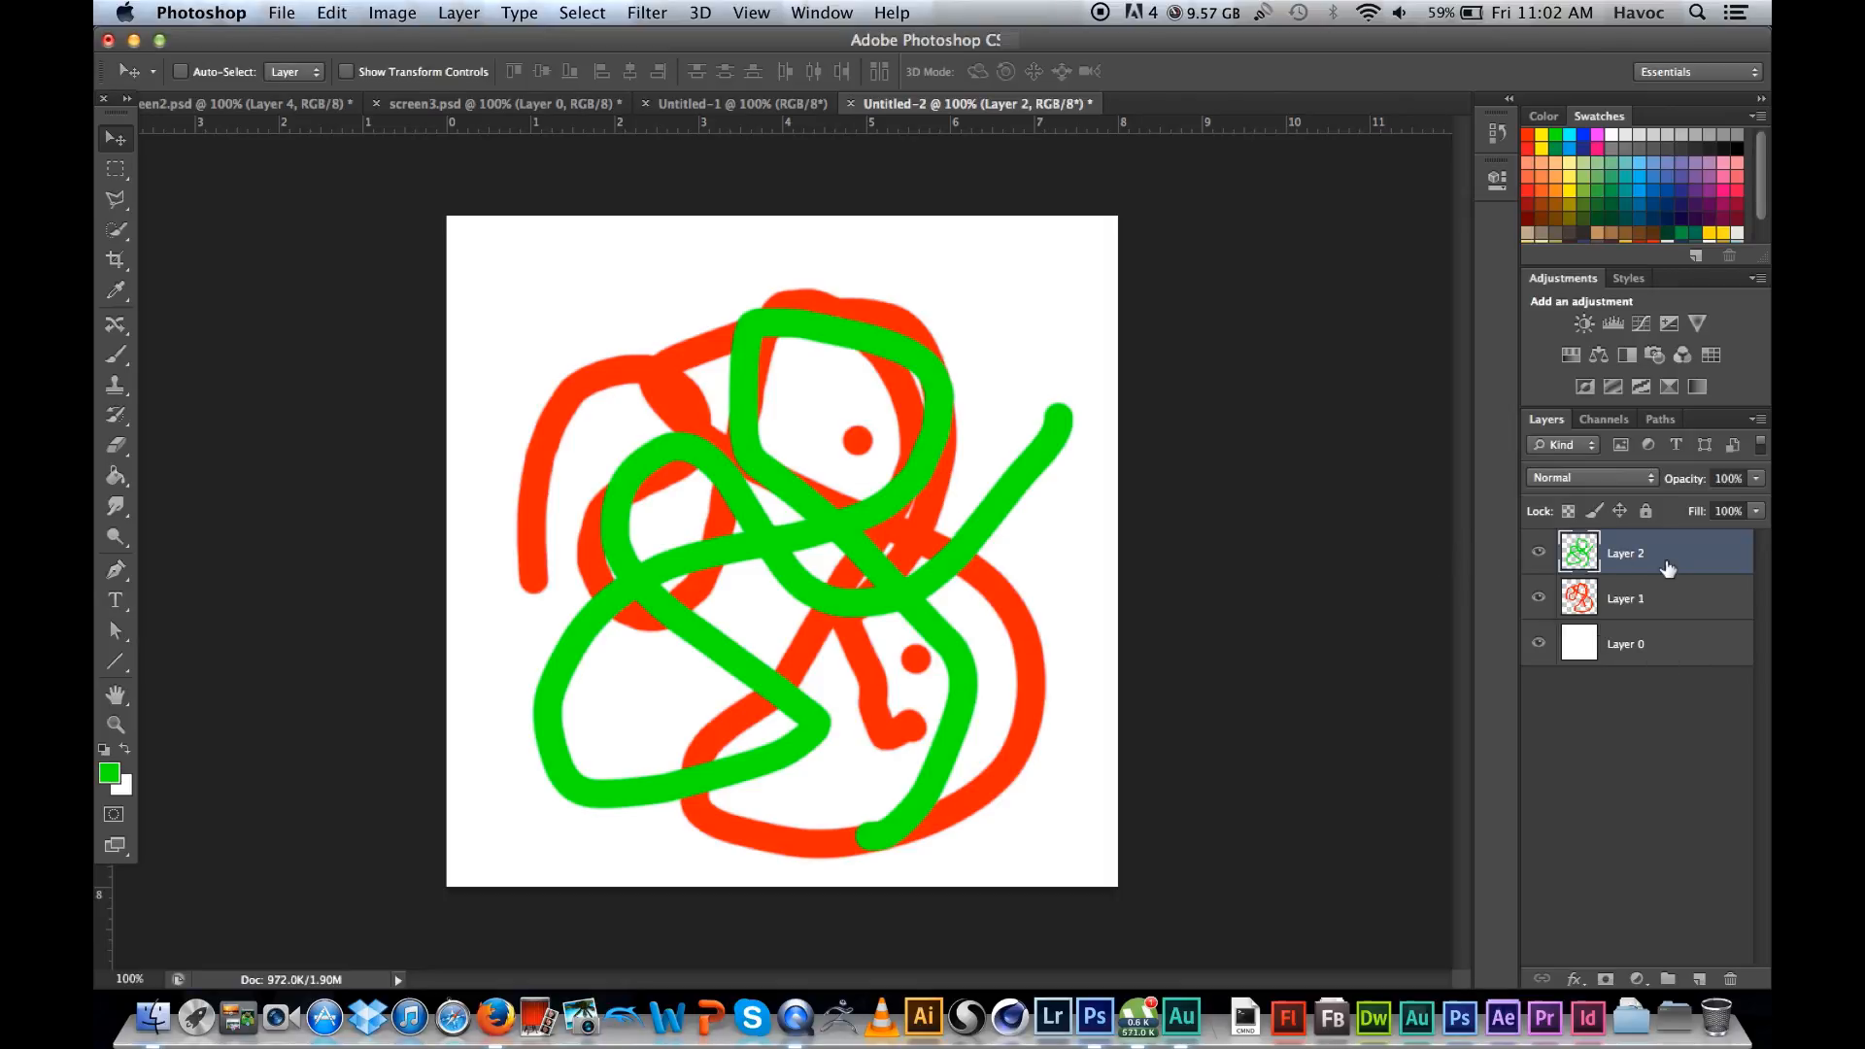
pyautogui.moveTo(1653, 566); pyautogui.dragTo(1652, 614)
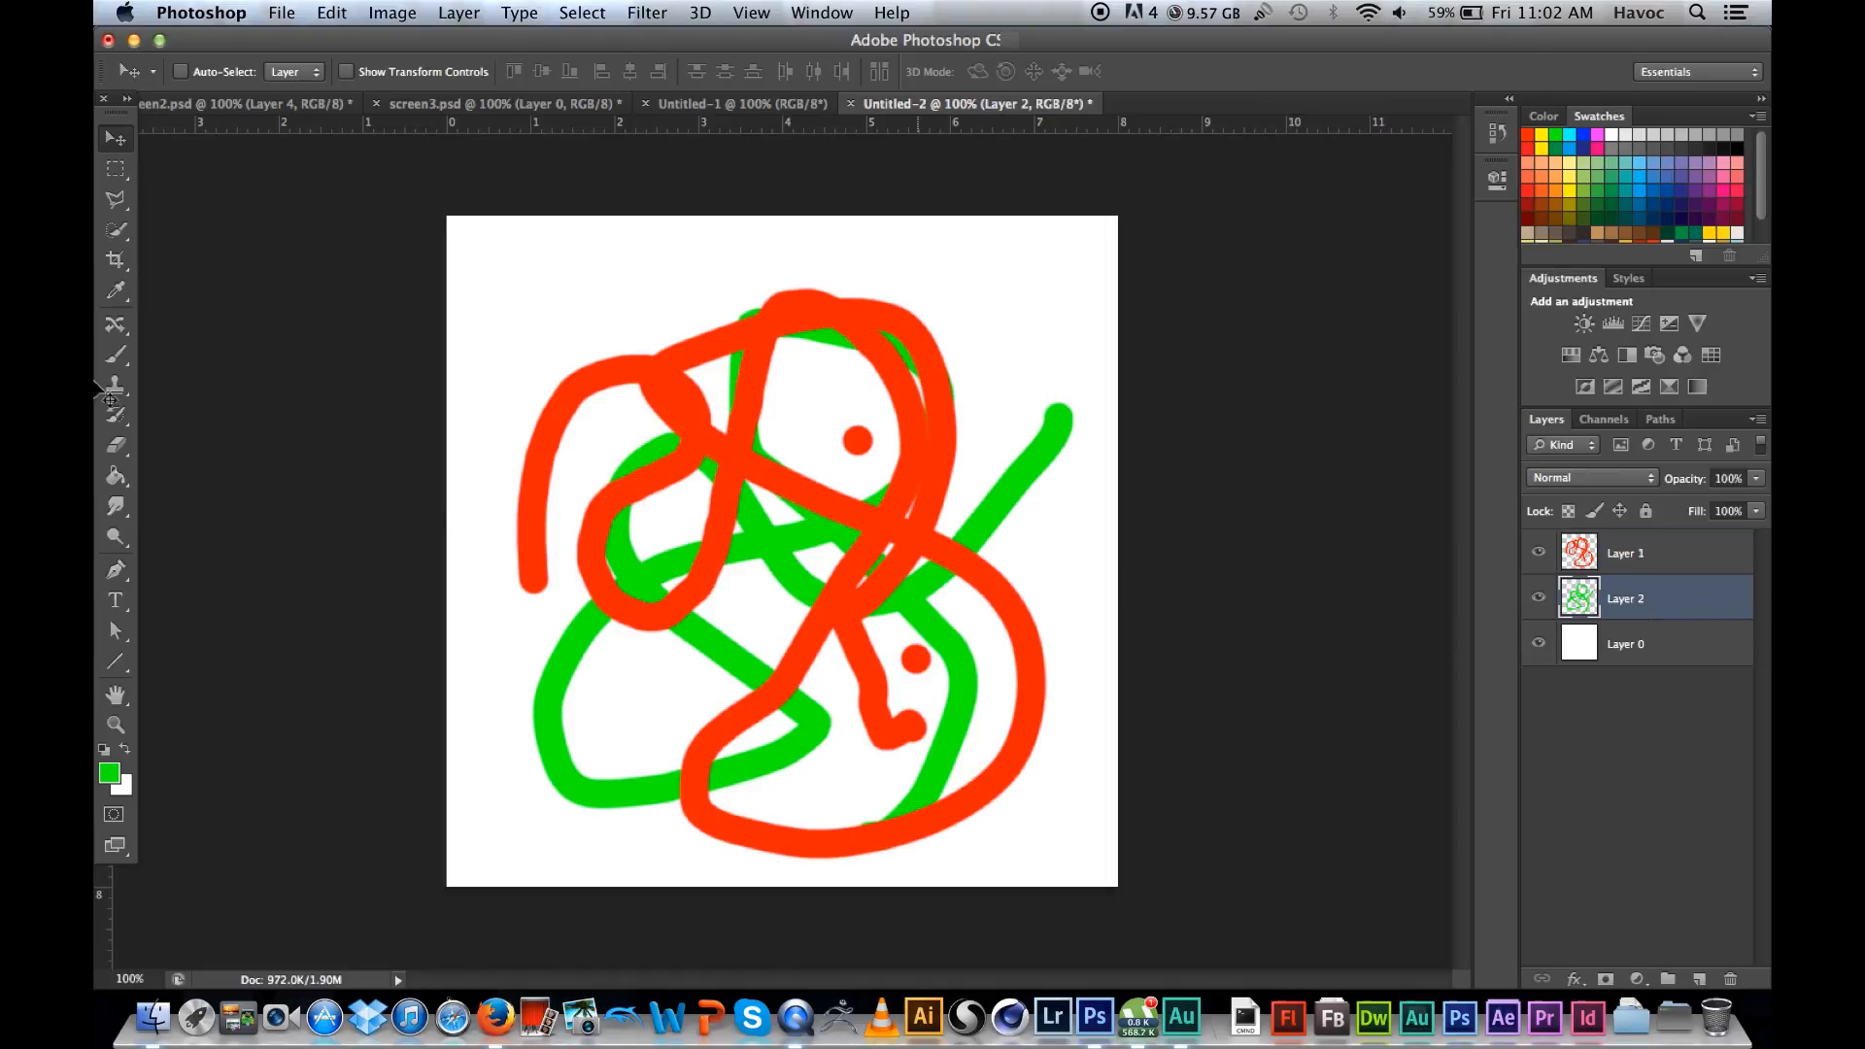
pyautogui.moveTo(523, 480)
pyautogui.mouseDown()
pyautogui.moveTo(633, 551)
pyautogui.moveTo(604, 529)
pyautogui.moveTo(511, 557)
pyautogui.moveTo(564, 515)
pyautogui.moveTo(552, 534)
pyautogui.mouseUp()
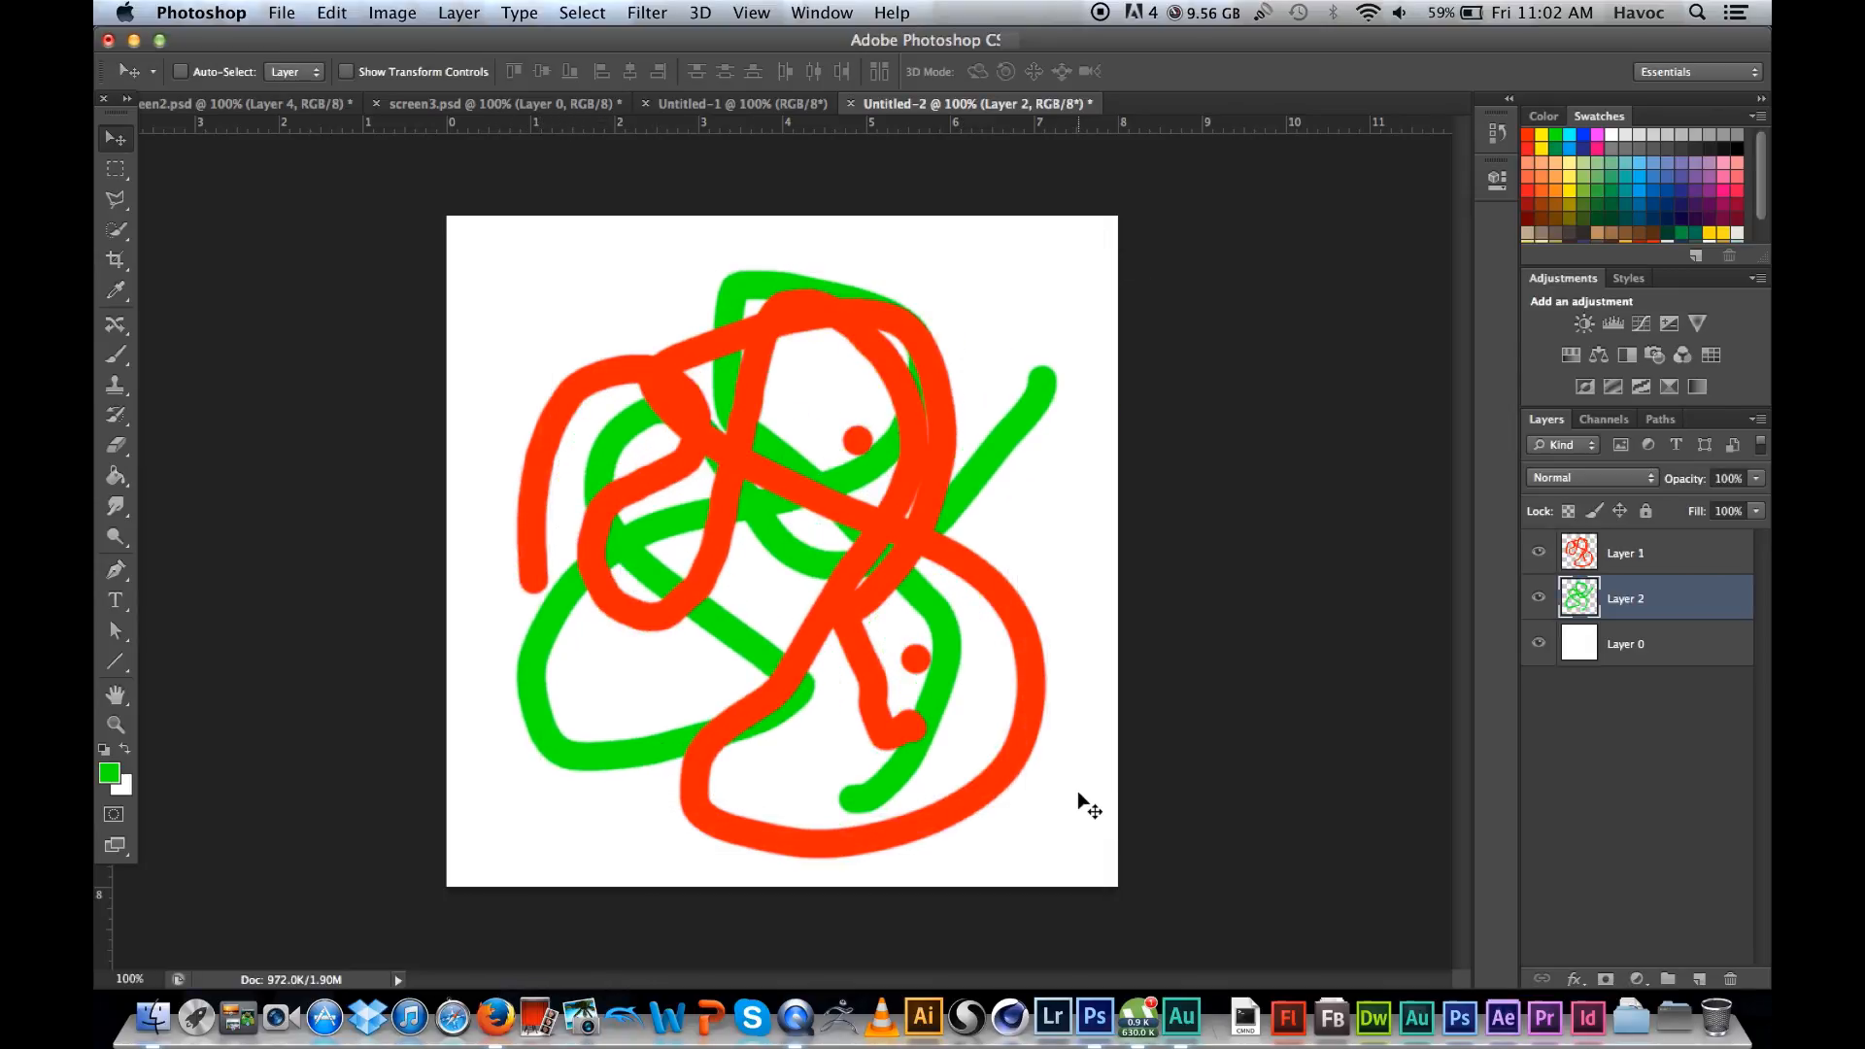
# Step: Hide the white Layer 0 to view the transparent areas, and make it visible again
pyautogui.click(1619, 651)
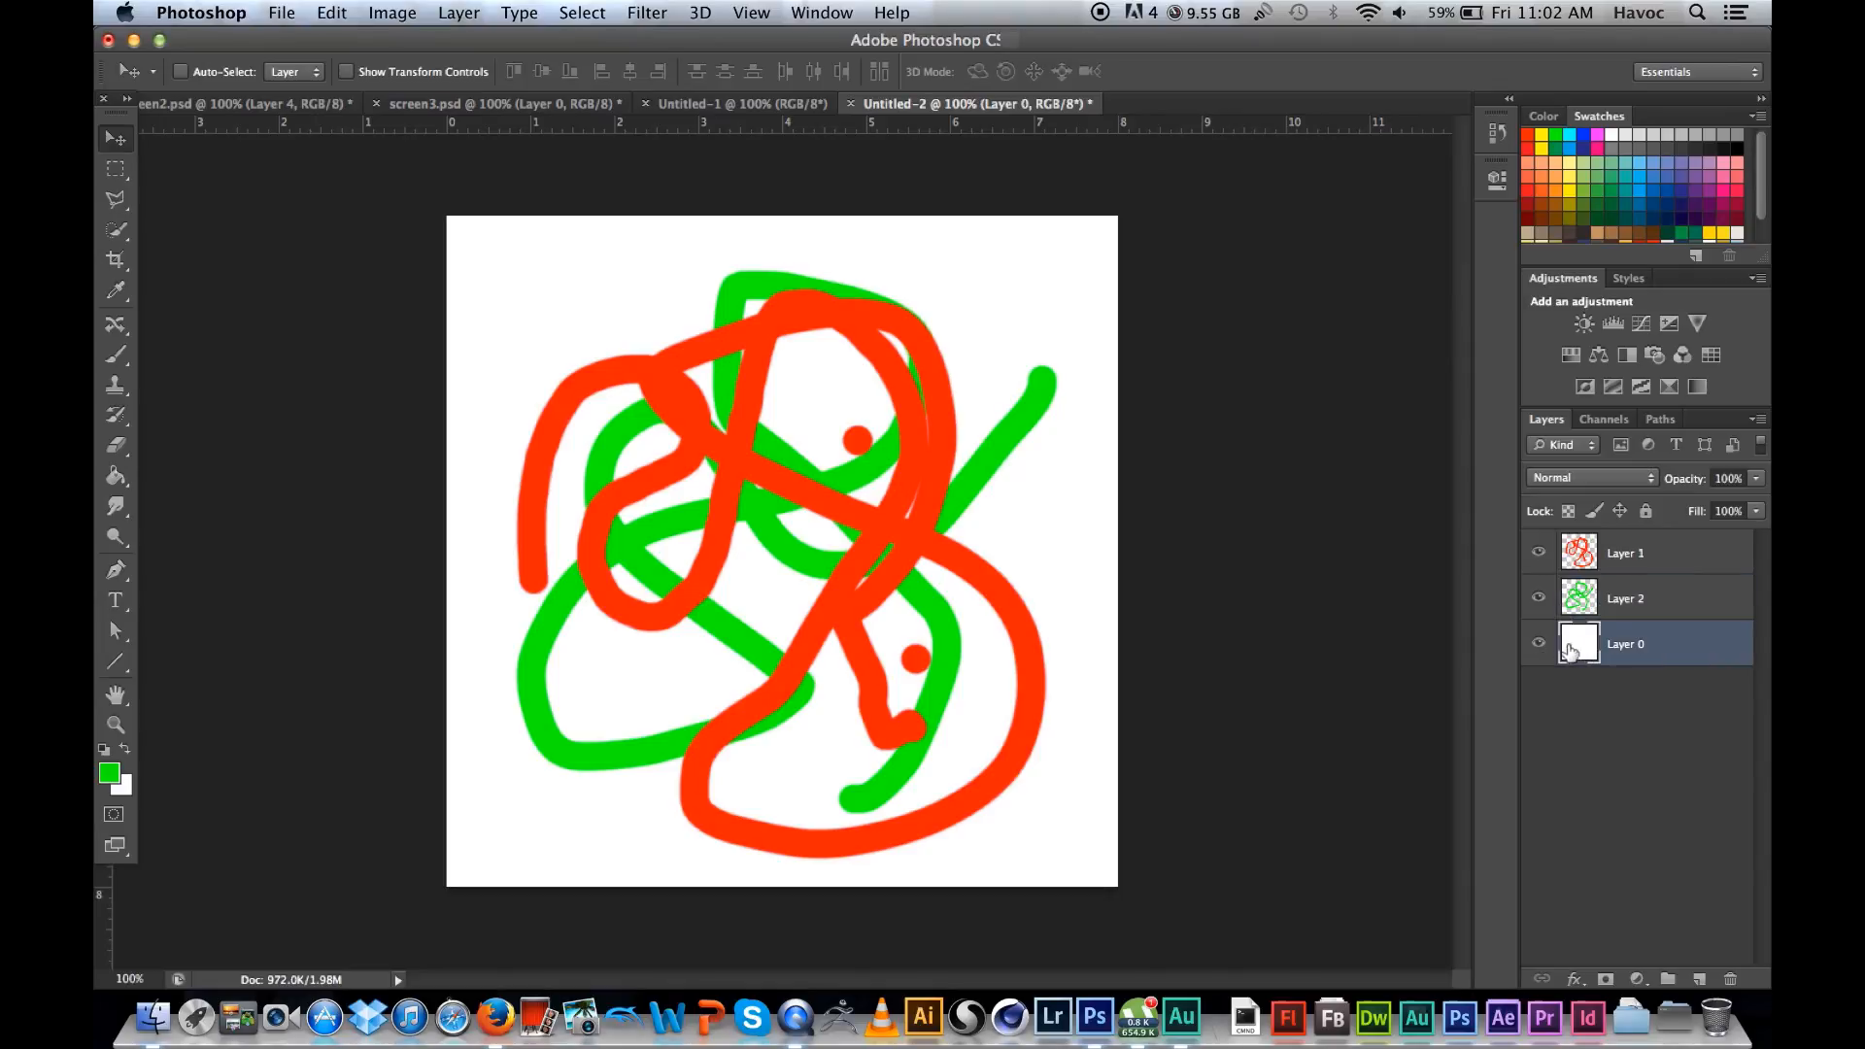
pyautogui.click(1539, 643)
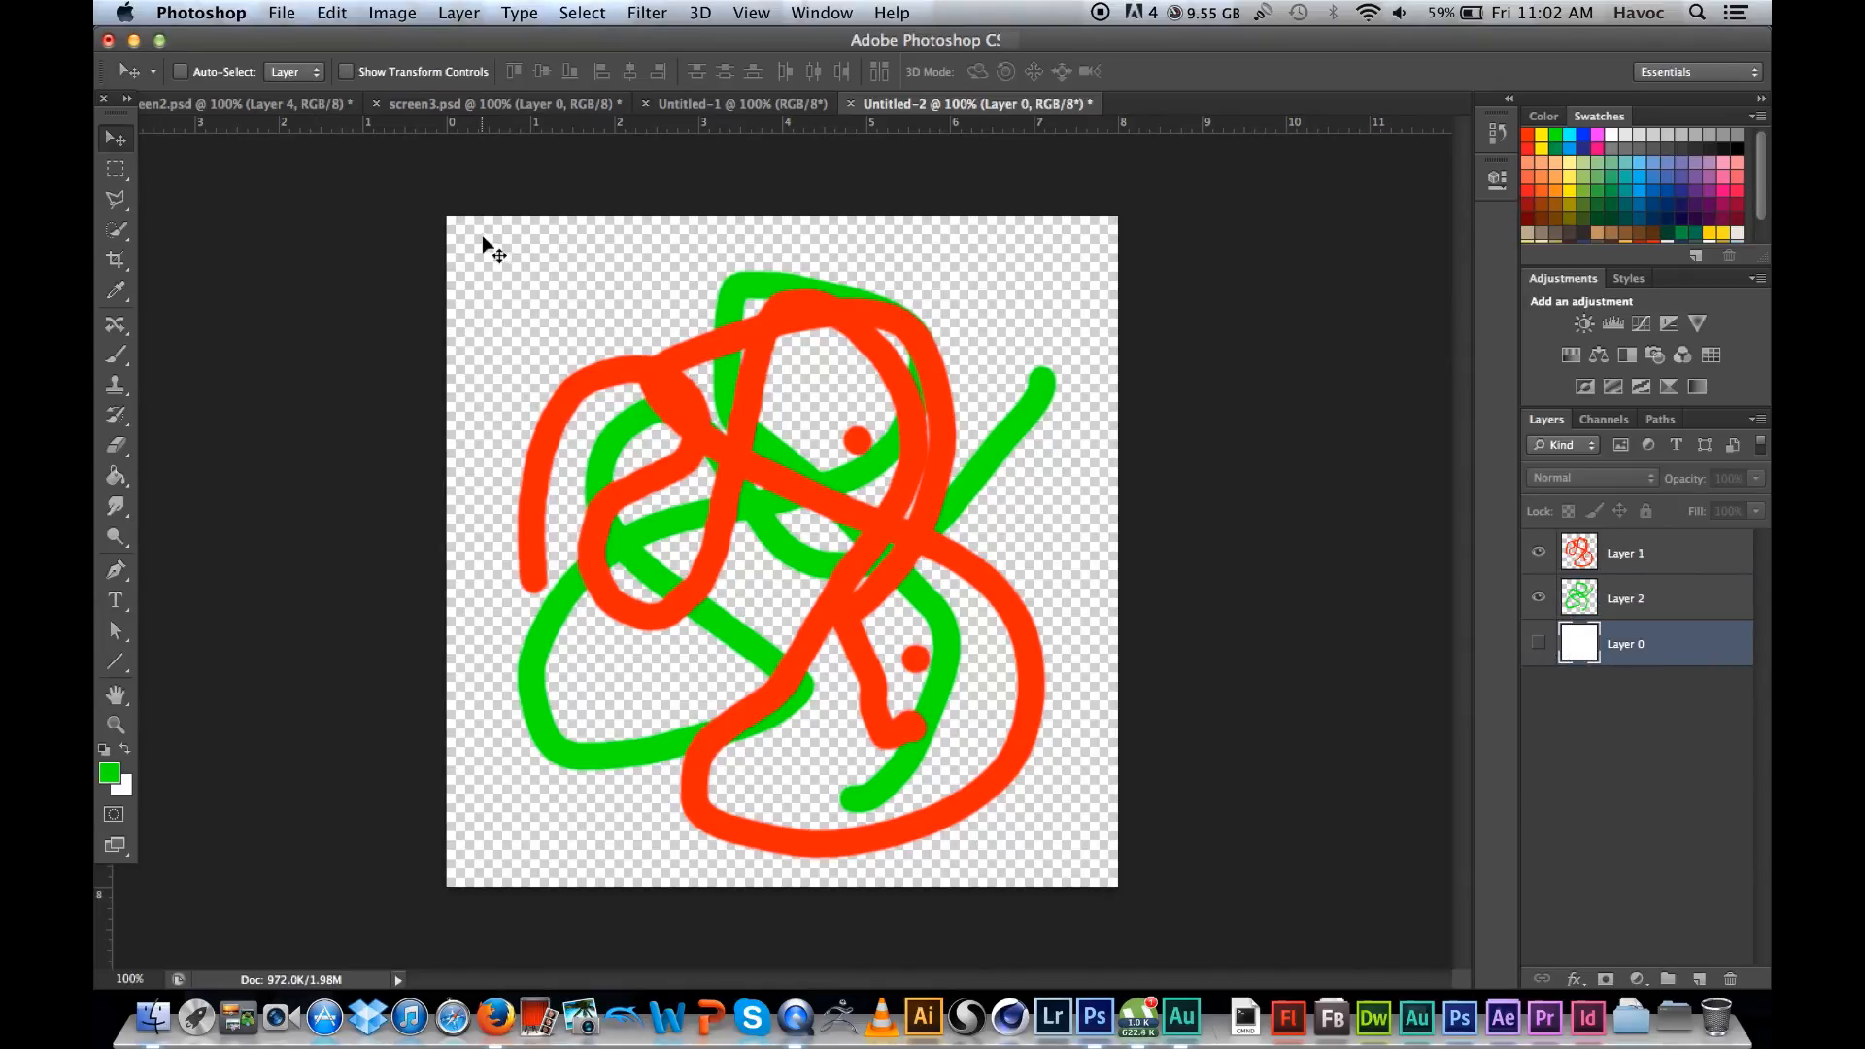
pyautogui.click(1539, 645)
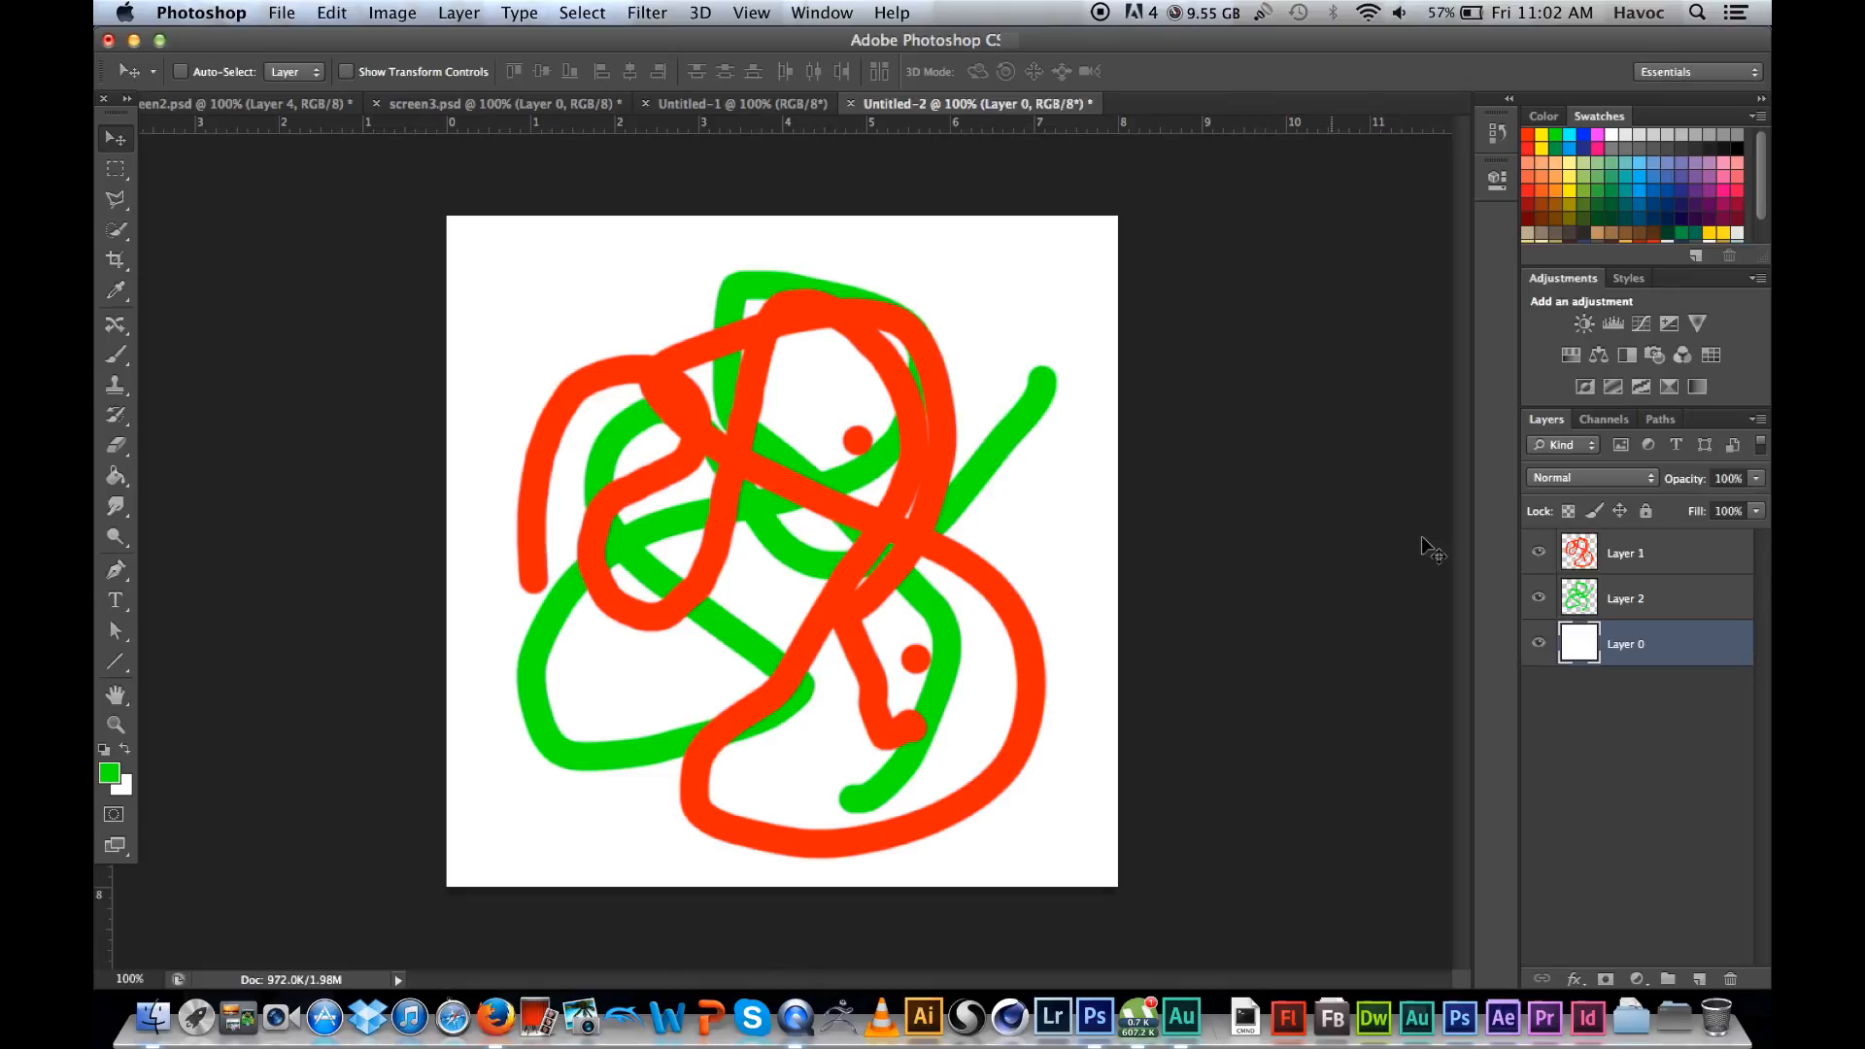
# Step: Add a layer above Layer 1 and brush green and dark blue scribbles over the artwork on it
pyautogui.click(1642, 555)
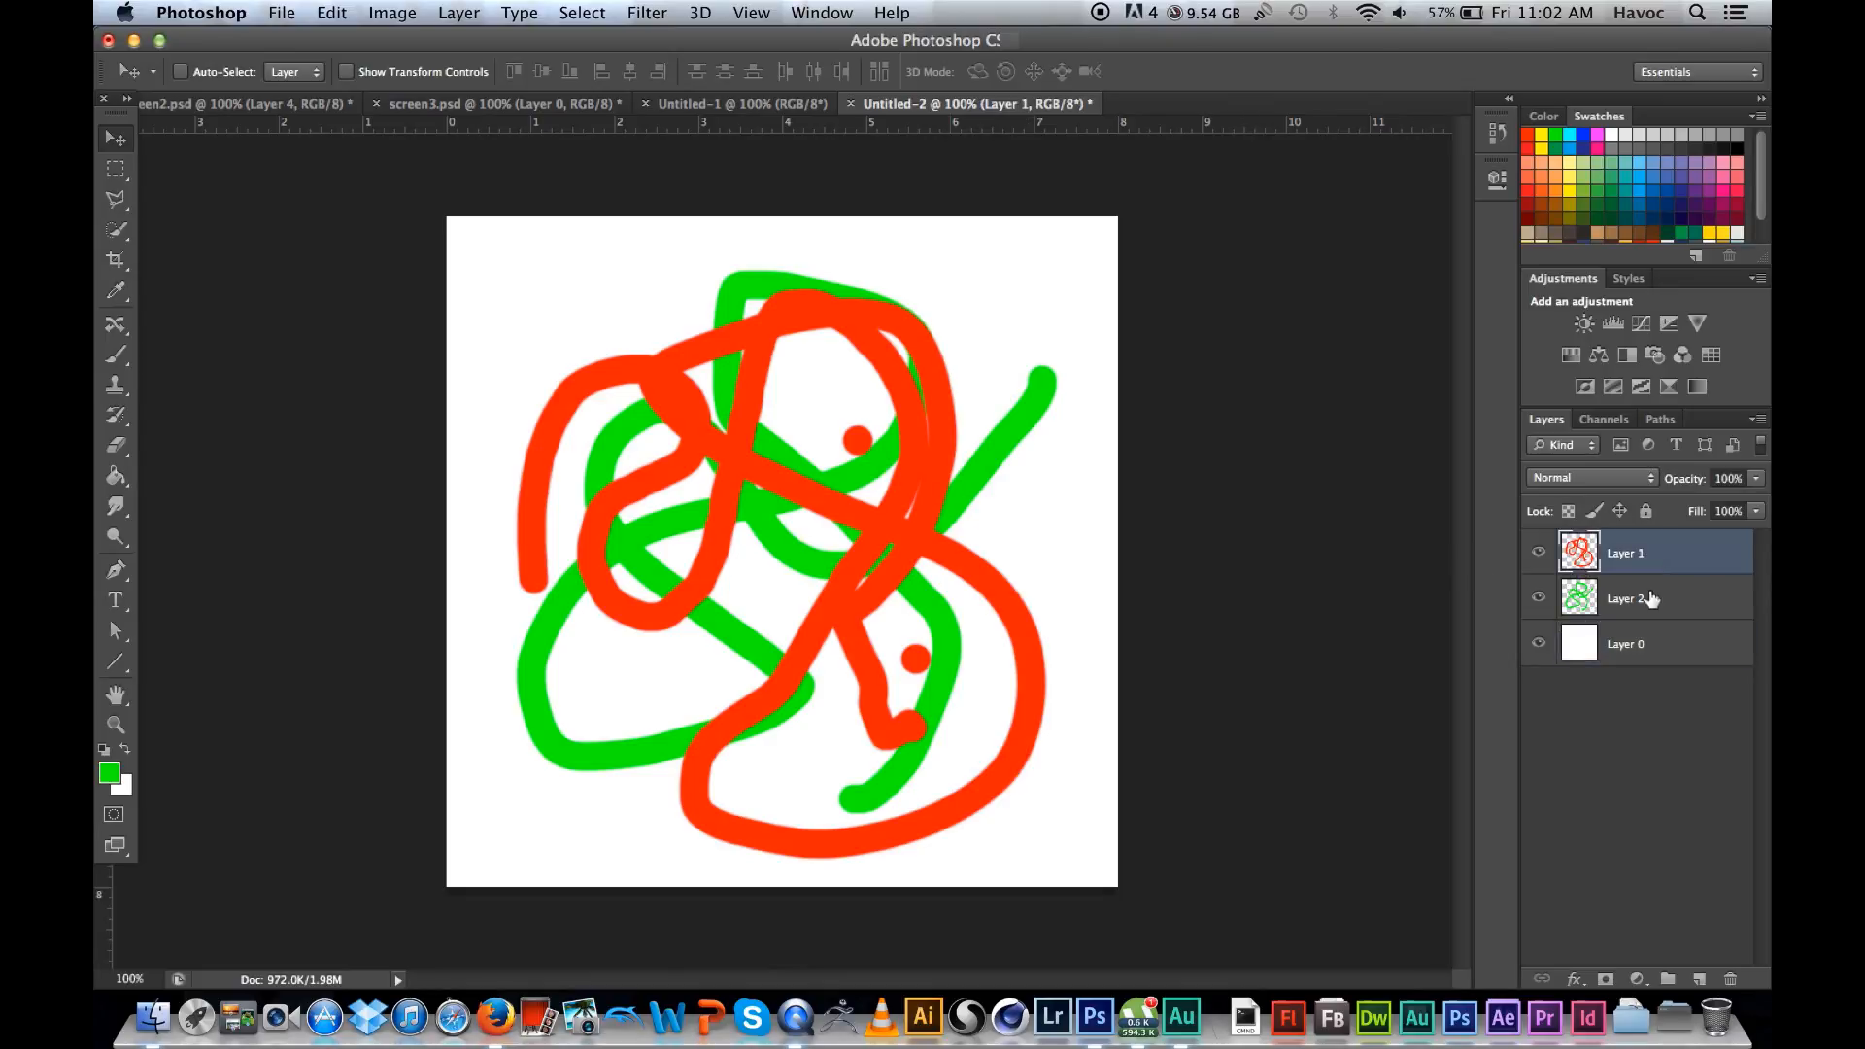
pyautogui.click(1652, 599)
pyautogui.click(1657, 558)
pyautogui.click(1699, 979)
pyautogui.click(118, 359)
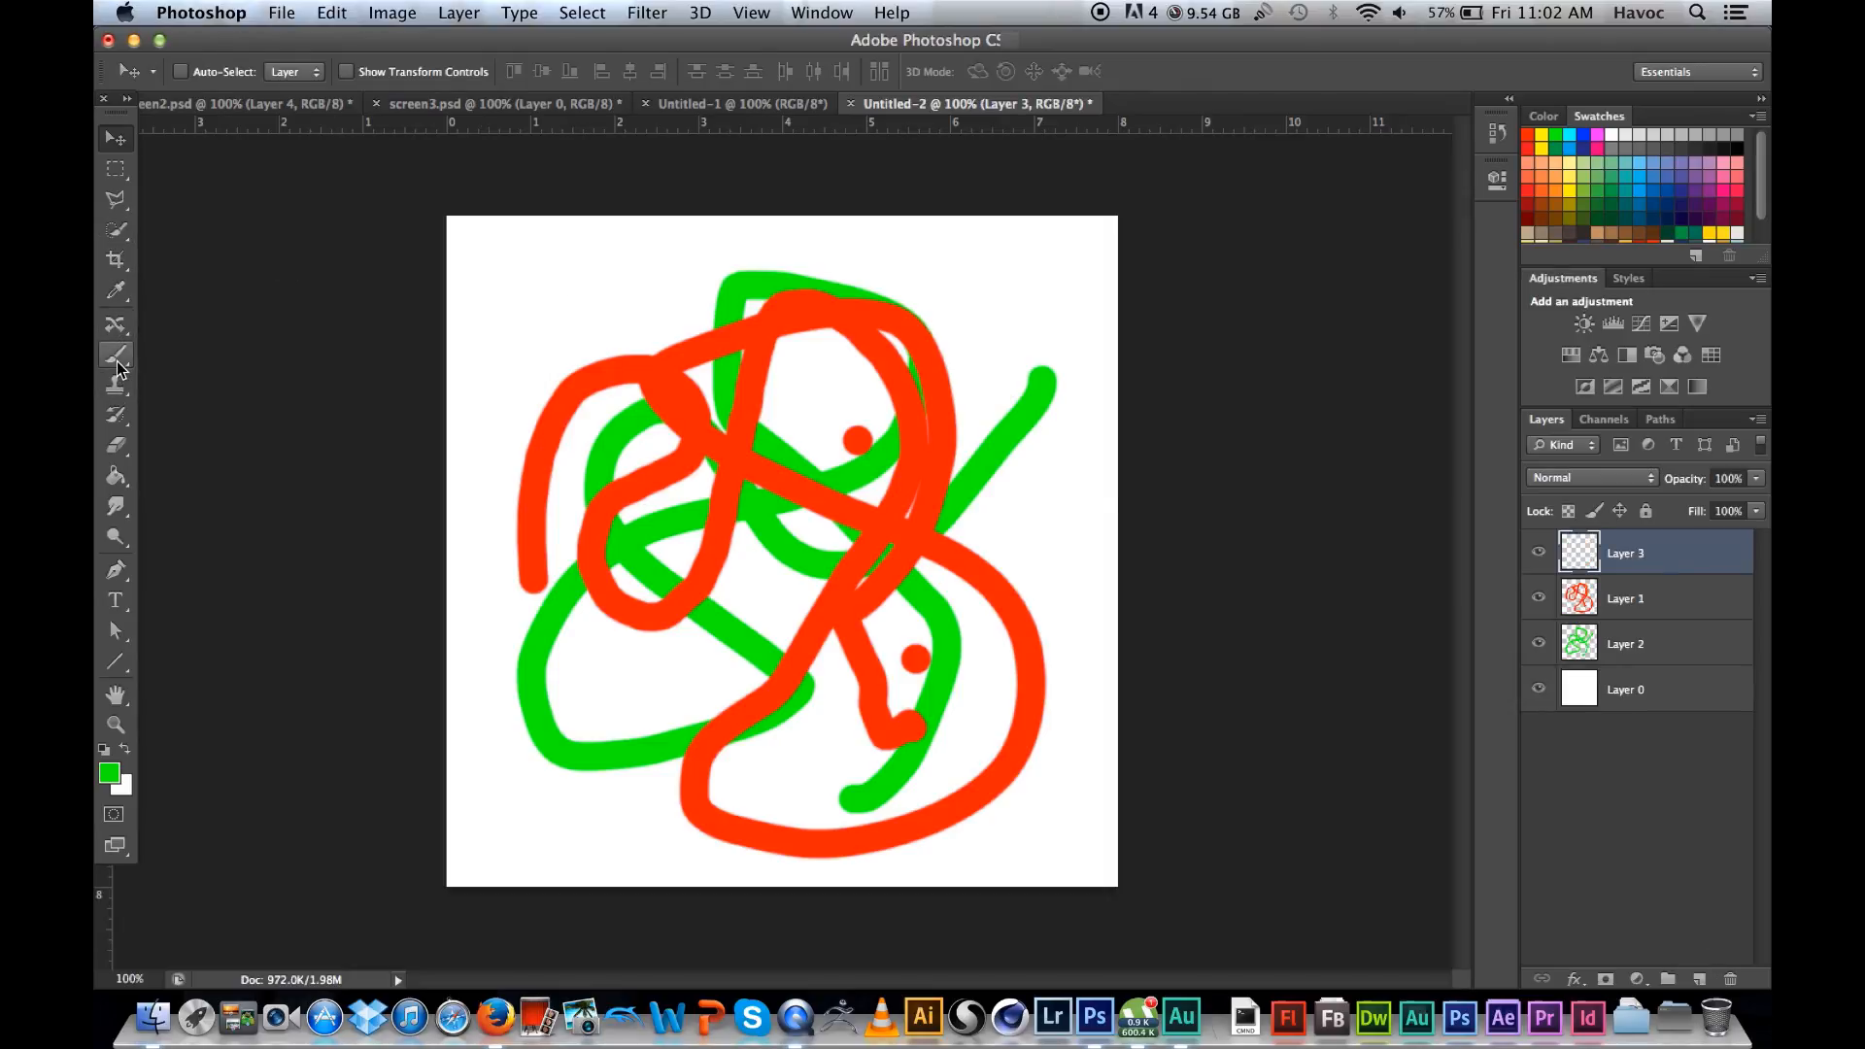
pyautogui.moveTo(741, 313)
pyautogui.mouseDown()
pyautogui.moveTo(222, 398)
pyautogui.moveTo(687, 459)
pyautogui.moveTo(762, 742)
pyautogui.moveTo(847, 444)
pyautogui.moveTo(789, 714)
pyautogui.moveTo(923, 545)
pyautogui.moveTo(960, 594)
pyautogui.moveTo(960, 366)
pyautogui.moveTo(999, 375)
pyautogui.mouseUp()
pyautogui.click(1689, 188)
pyautogui.moveTo(836, 292)
pyautogui.mouseDown()
pyautogui.moveTo(791, 467)
pyautogui.moveTo(718, 394)
pyautogui.moveTo(738, 658)
pyautogui.moveTo(1210, 583)
pyautogui.mouseUp()
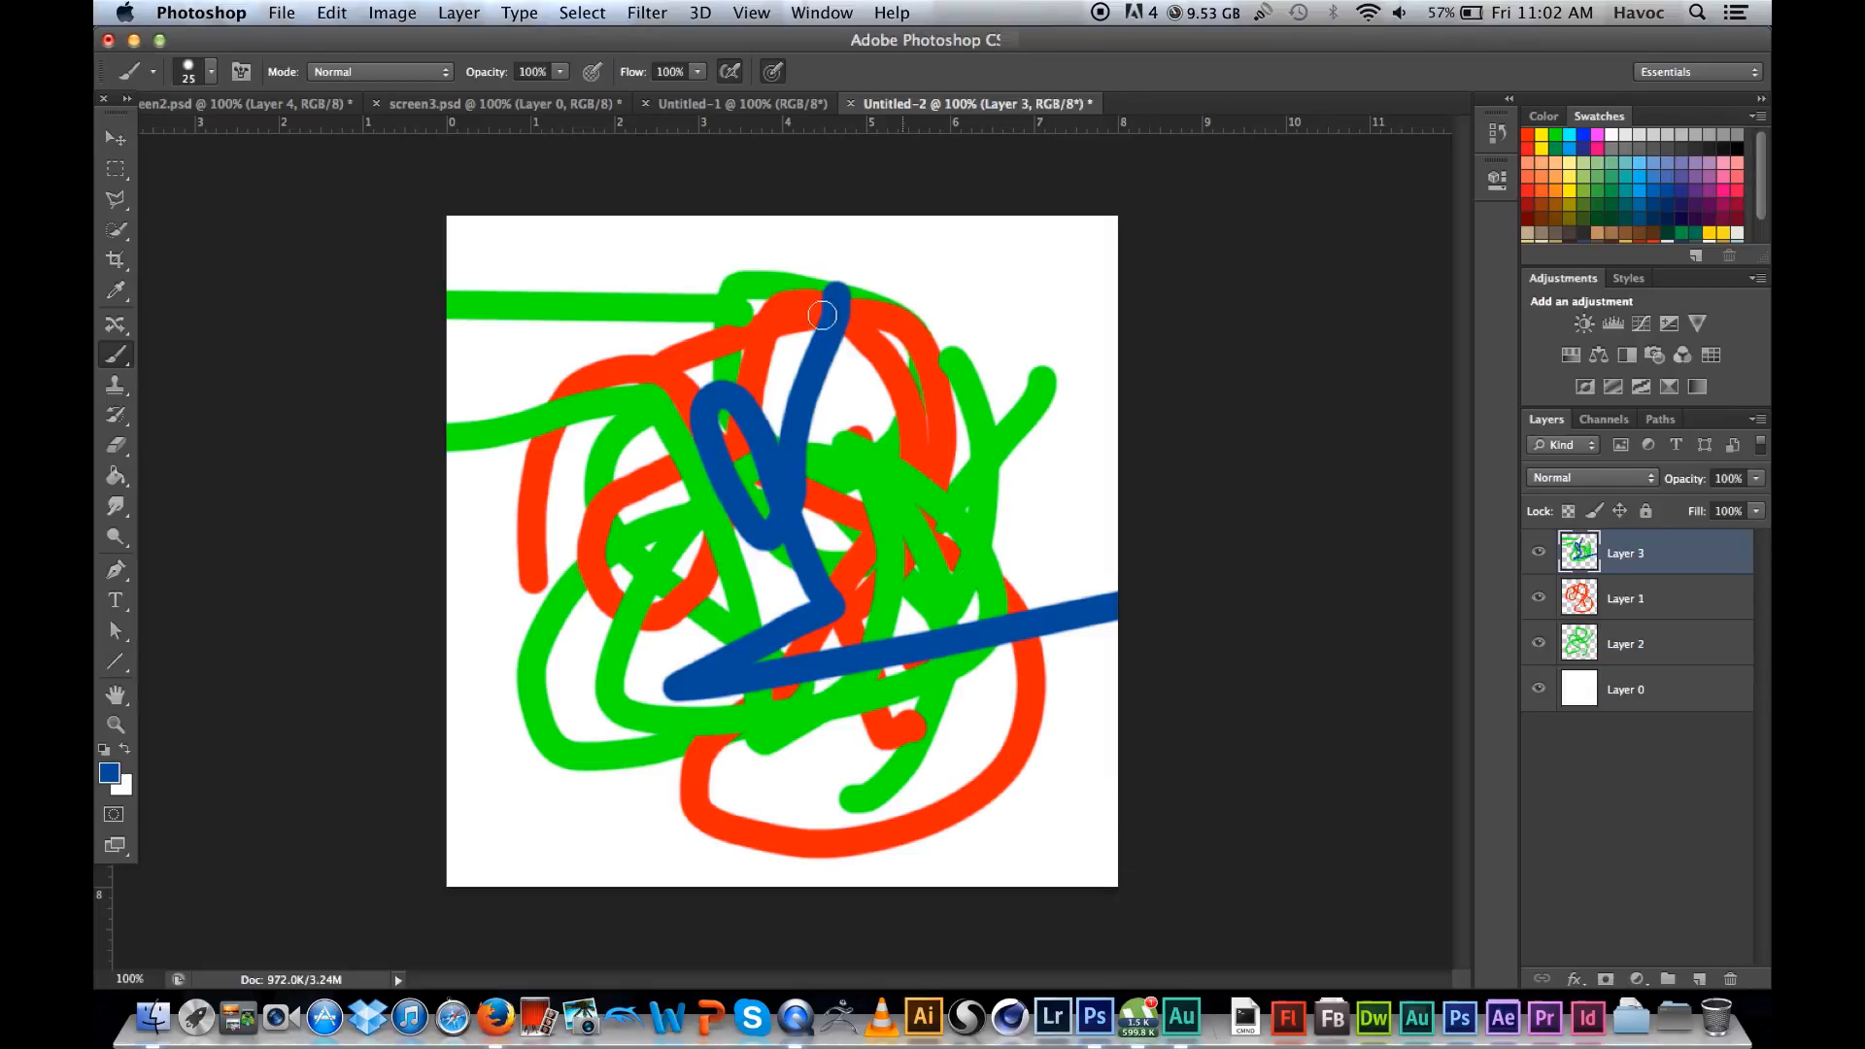
# Step: In screen3.psd, add a layer above the fixxed layer and fill it with the blue foreground colour
pyautogui.click(712, 105)
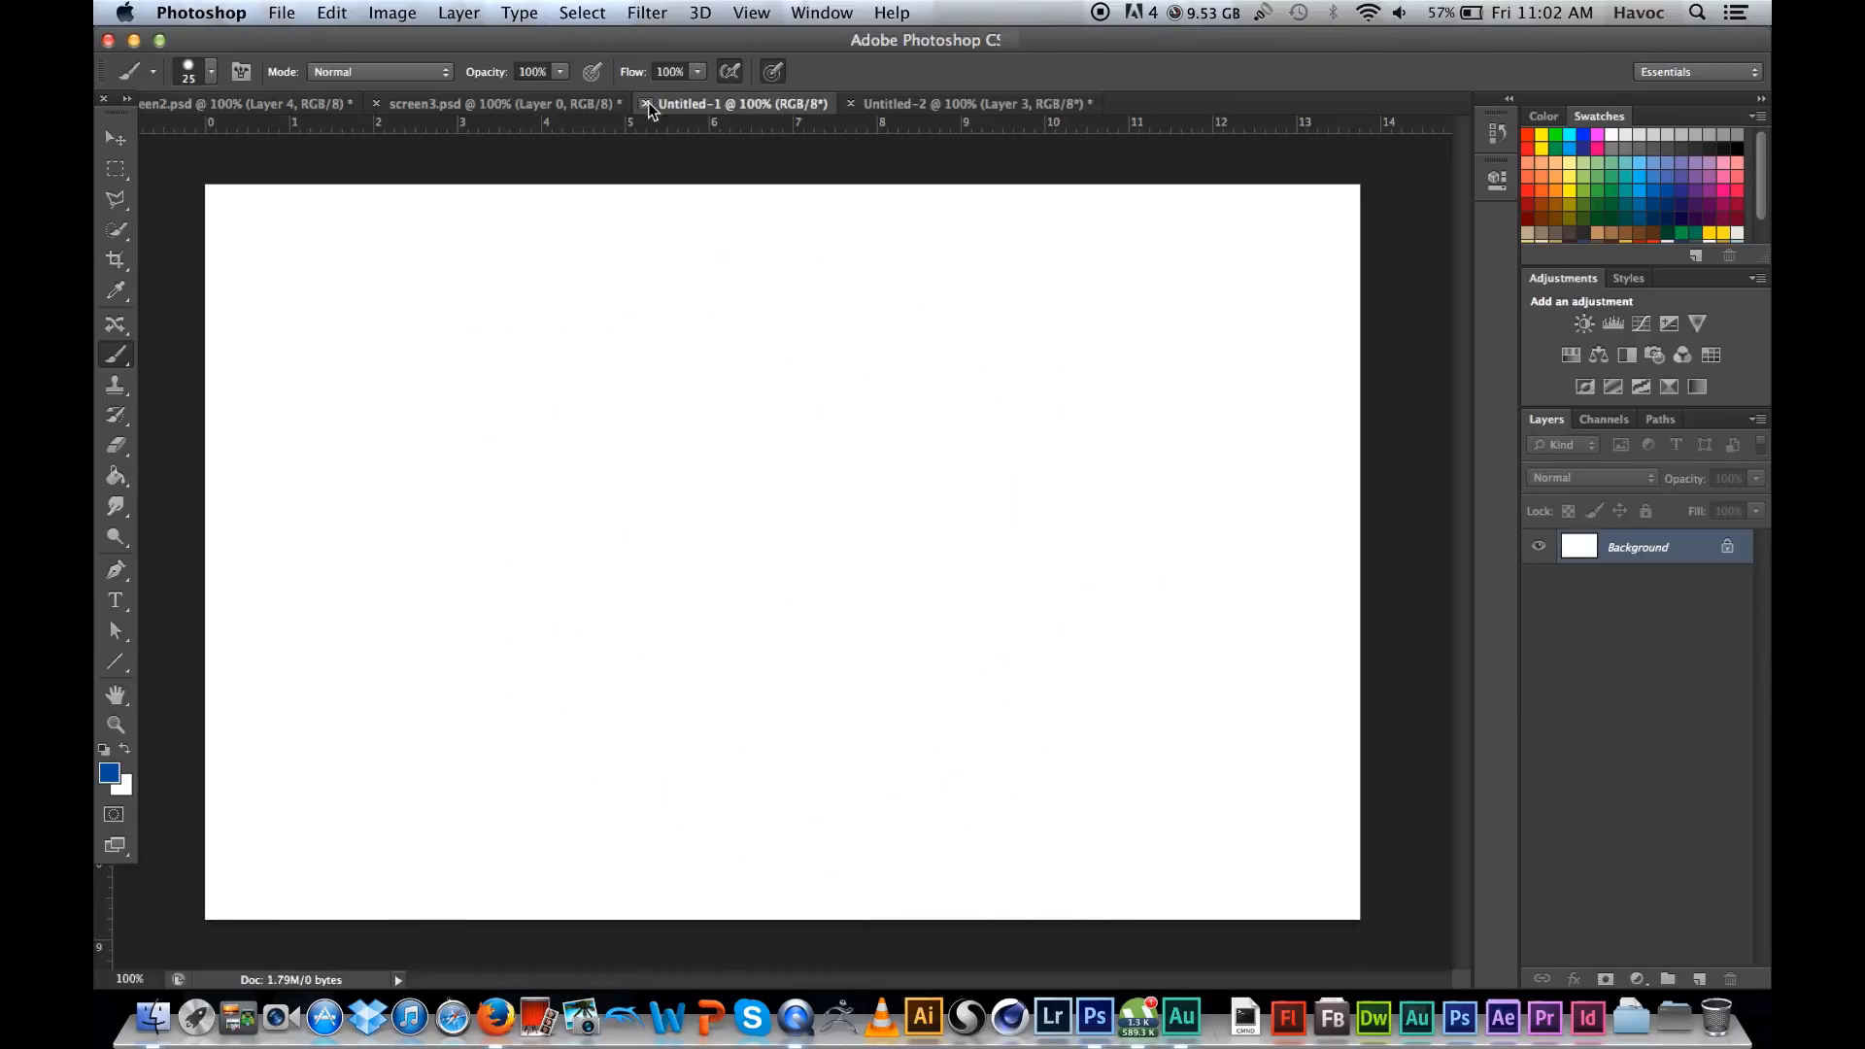
pyautogui.click(515, 103)
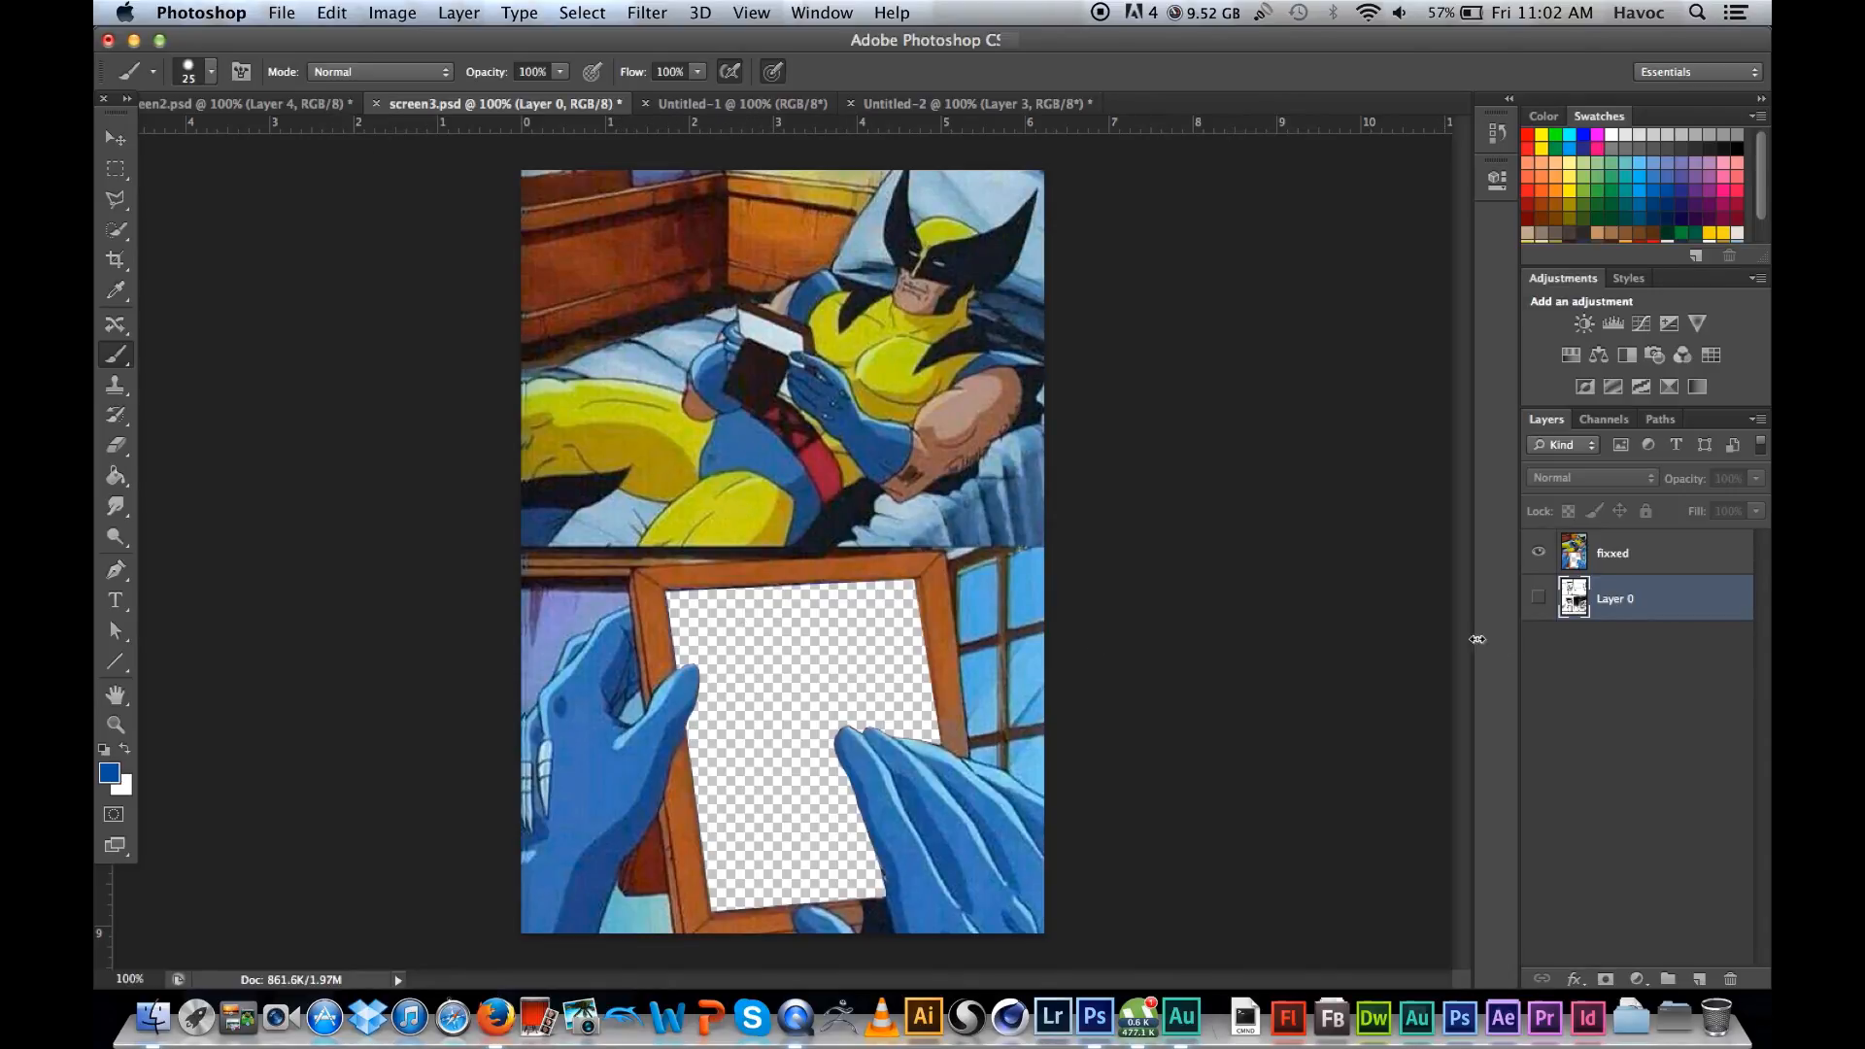
pyautogui.click(1632, 556)
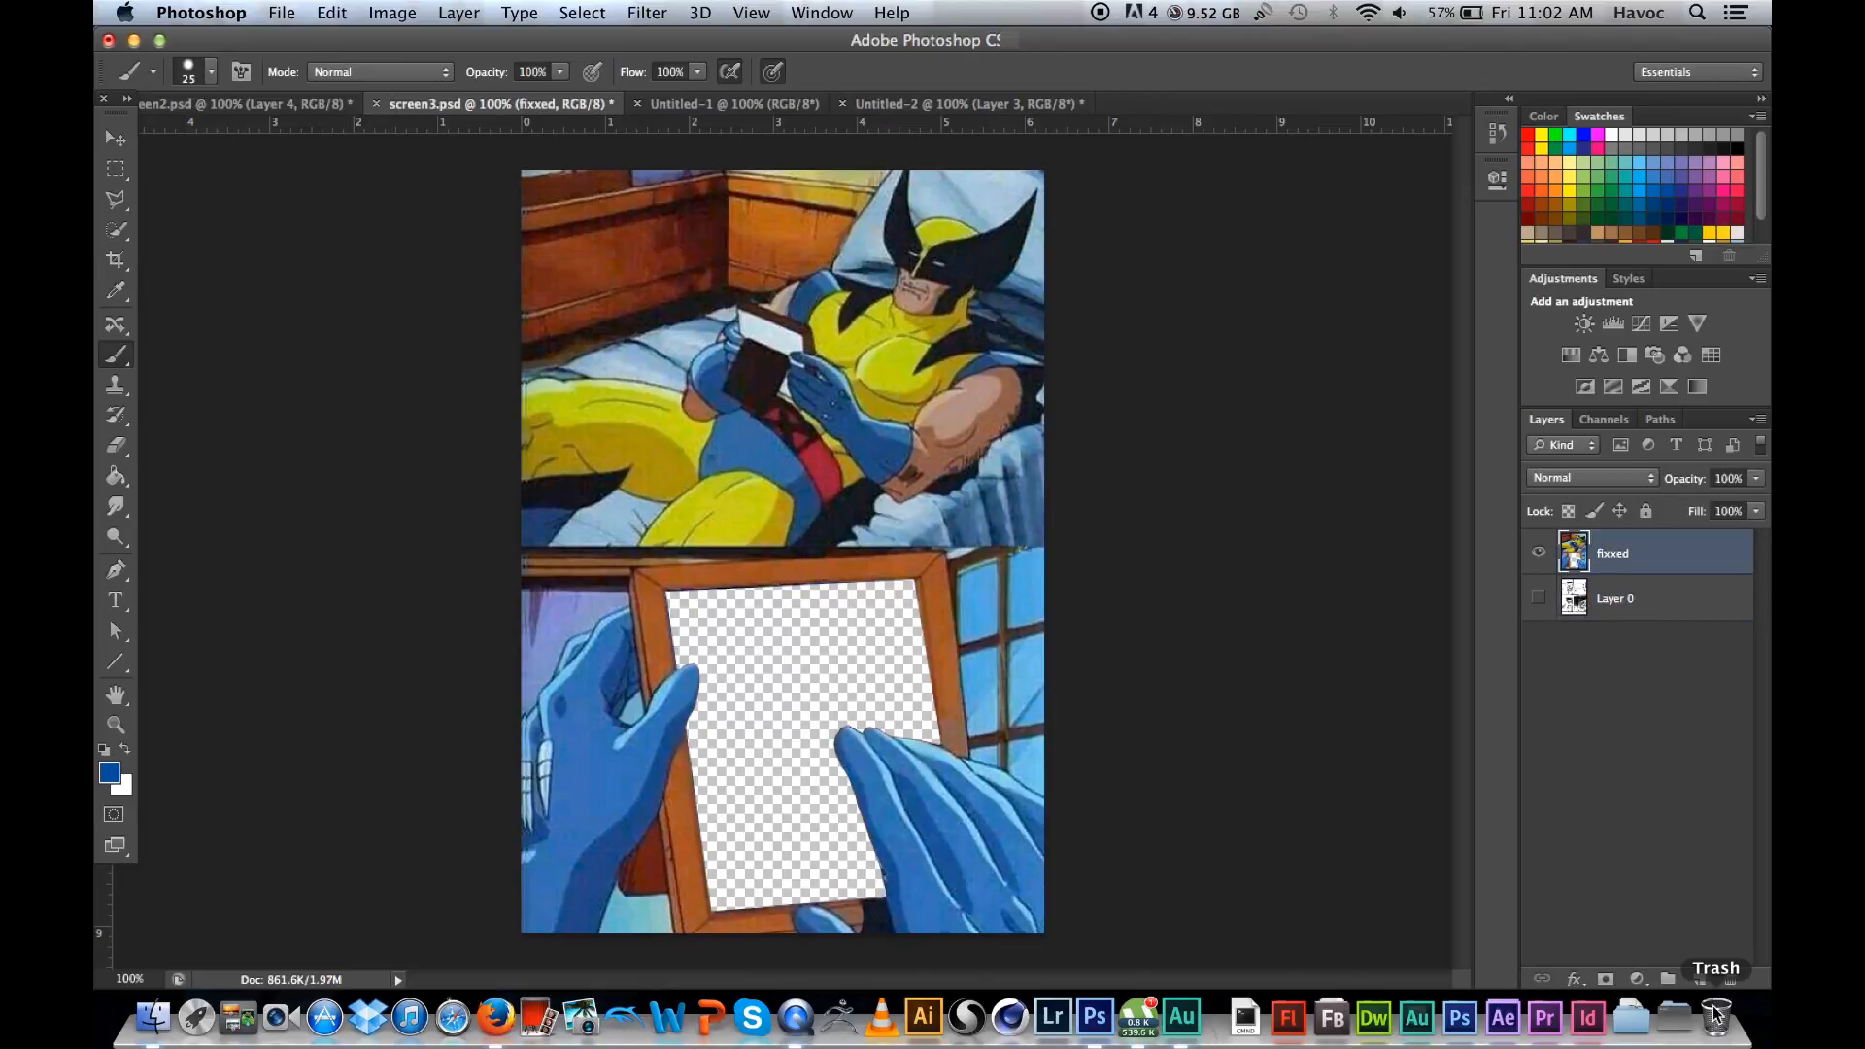
pyautogui.click(1700, 979)
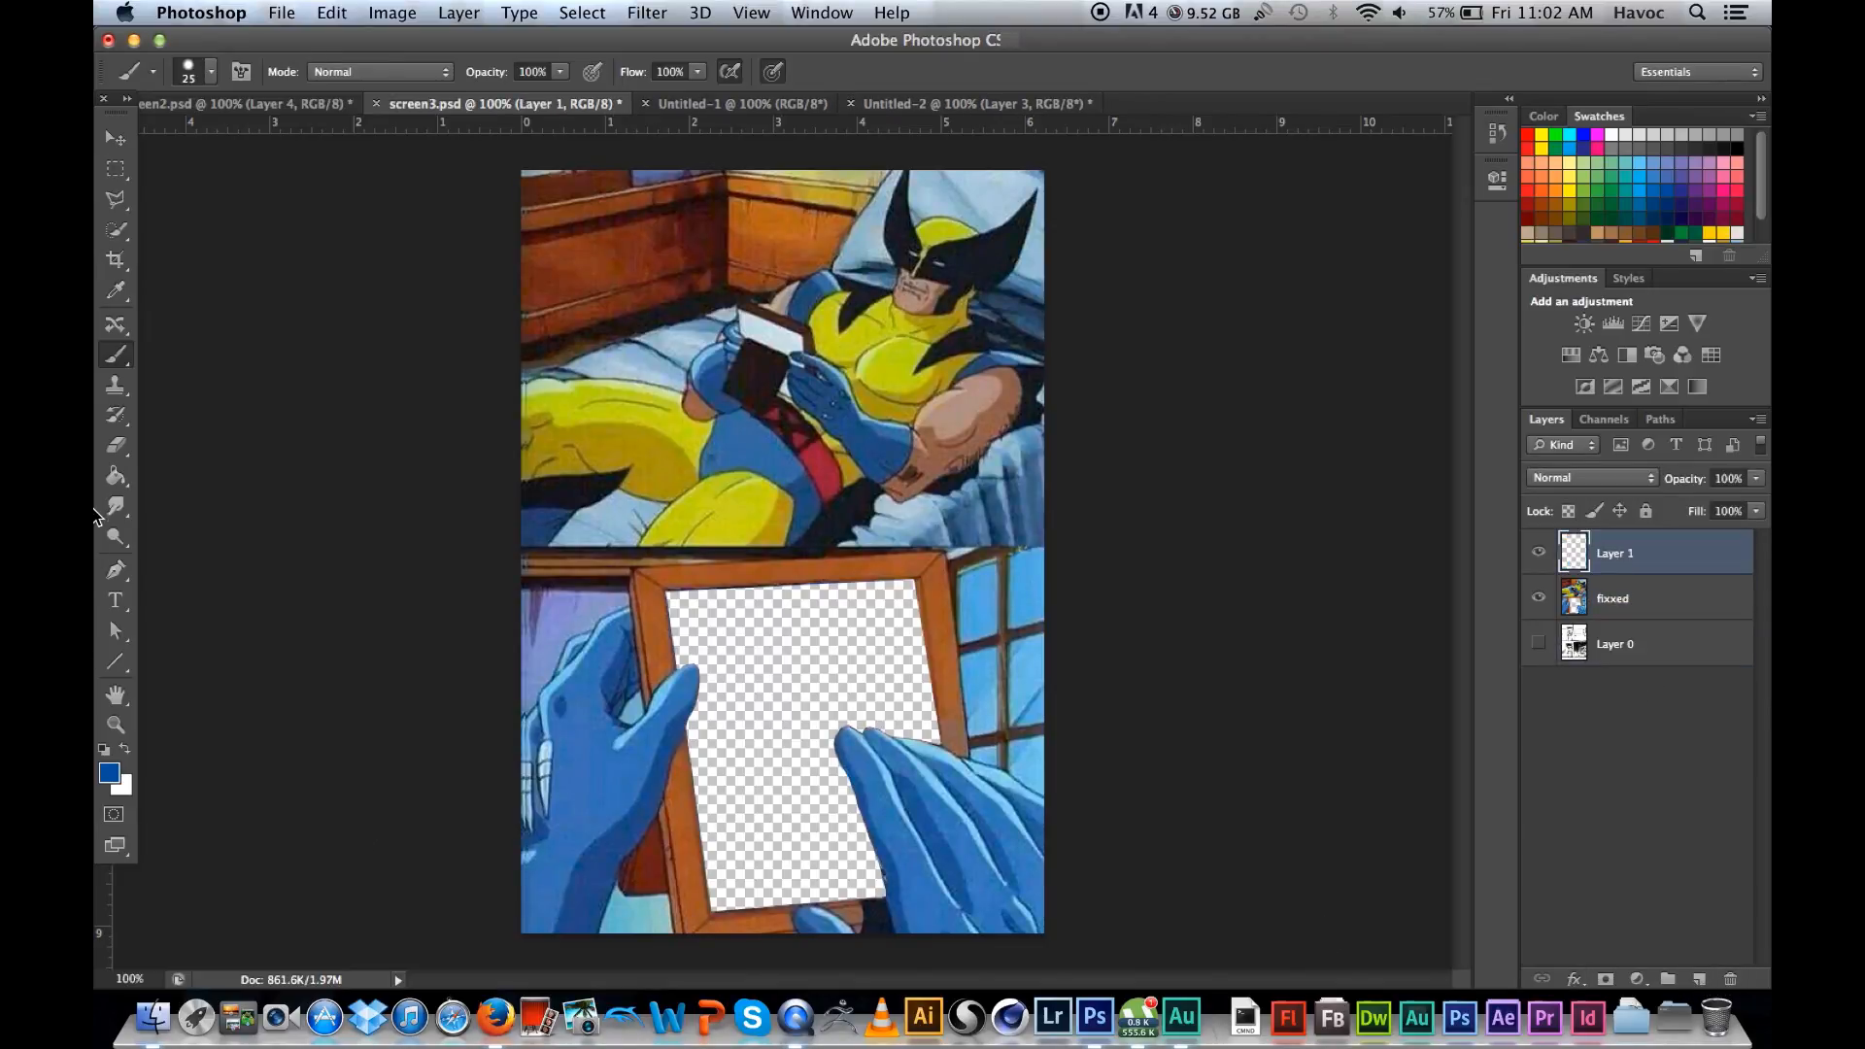
pyautogui.click(116, 478)
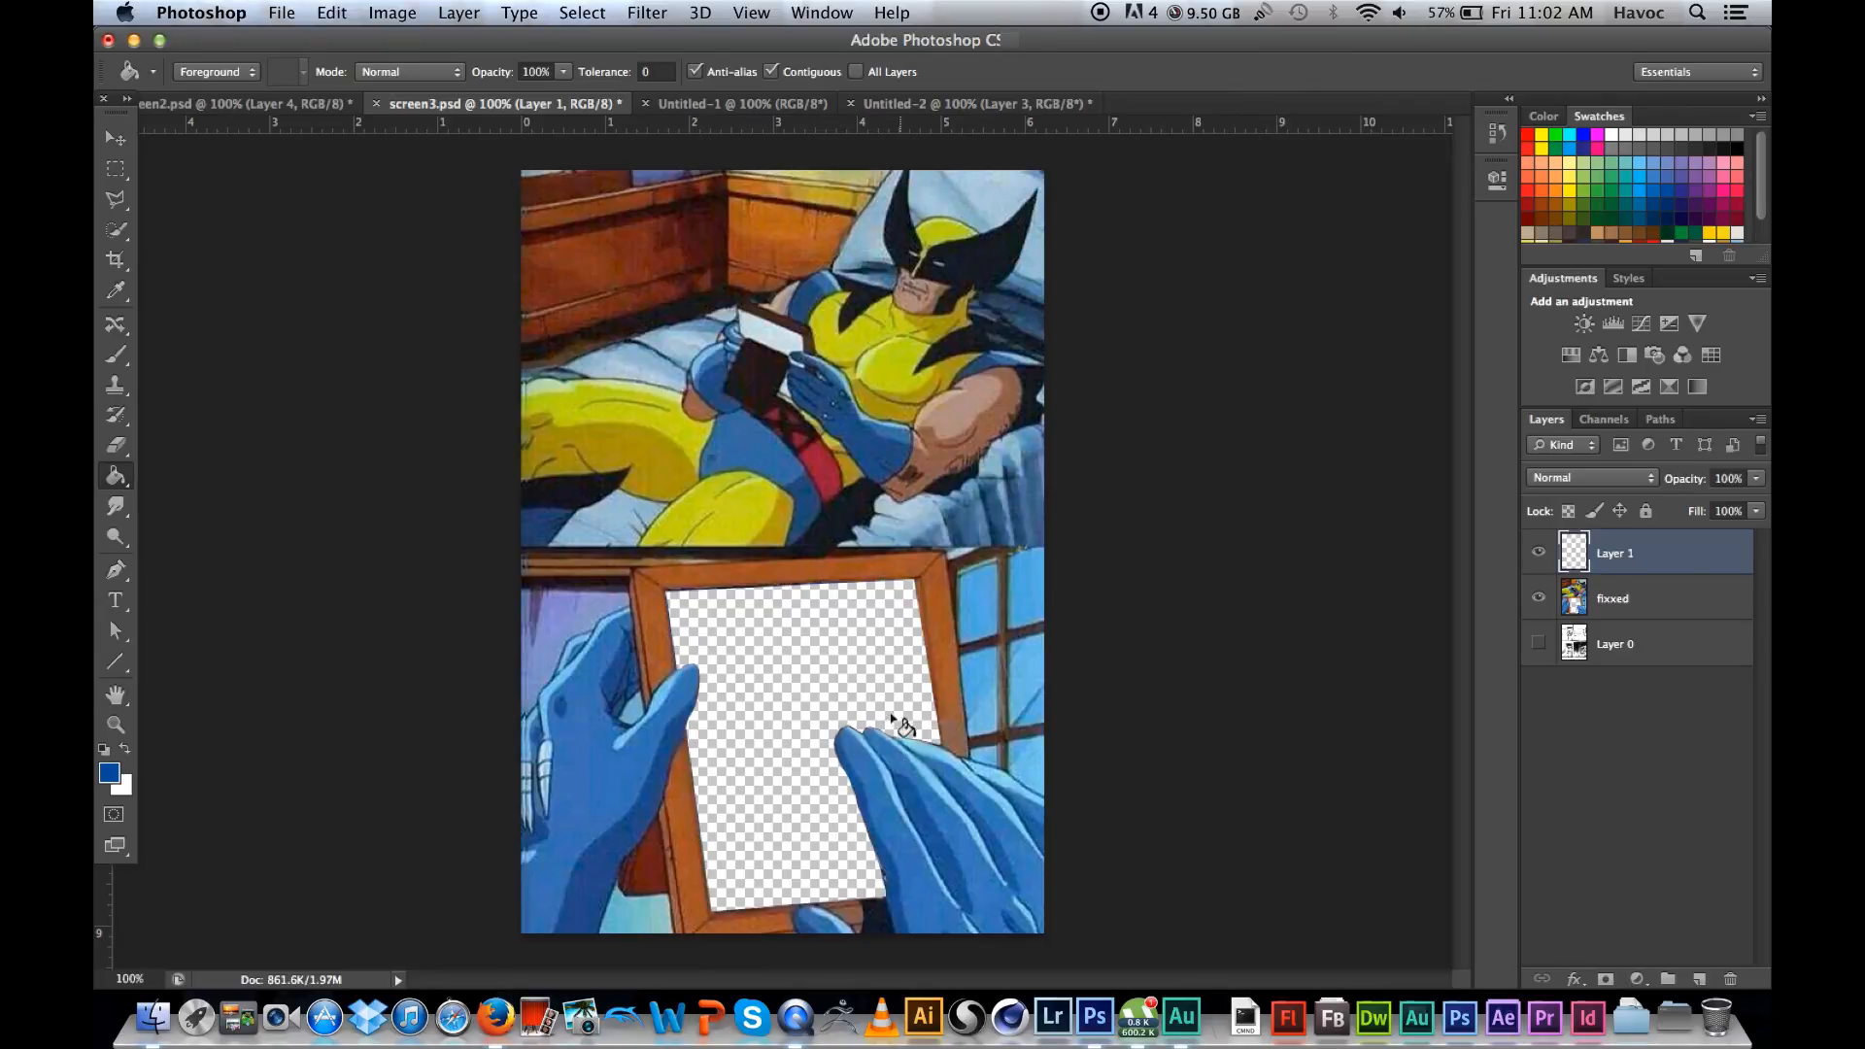
pyautogui.click(738, 678)
# Step: Move the blue Layer 1 beneath the fixxed layer and merge the two layers
pyautogui.click(117, 139)
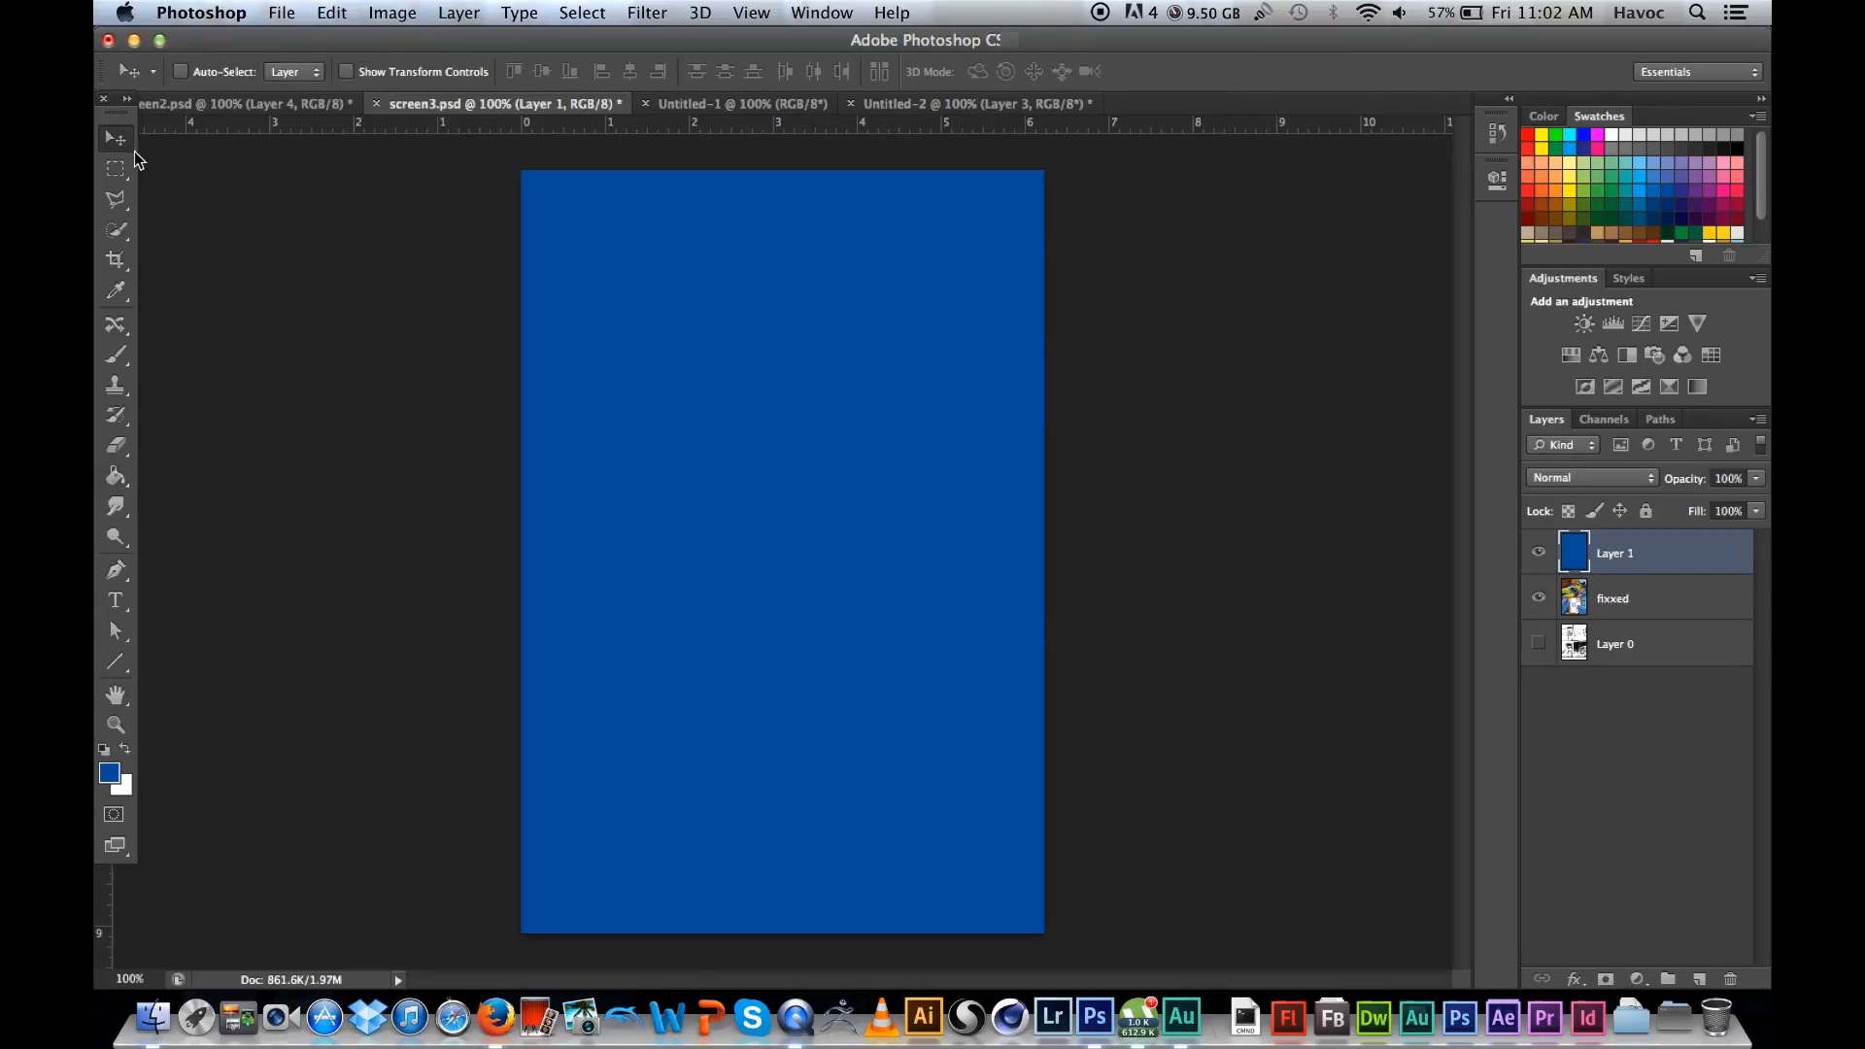
pyautogui.moveTo(1658, 567); pyautogui.dragTo(1656, 602)
pyautogui.keyDown('shift'); pyautogui.click(1654, 570); pyautogui.keyUp('shift')
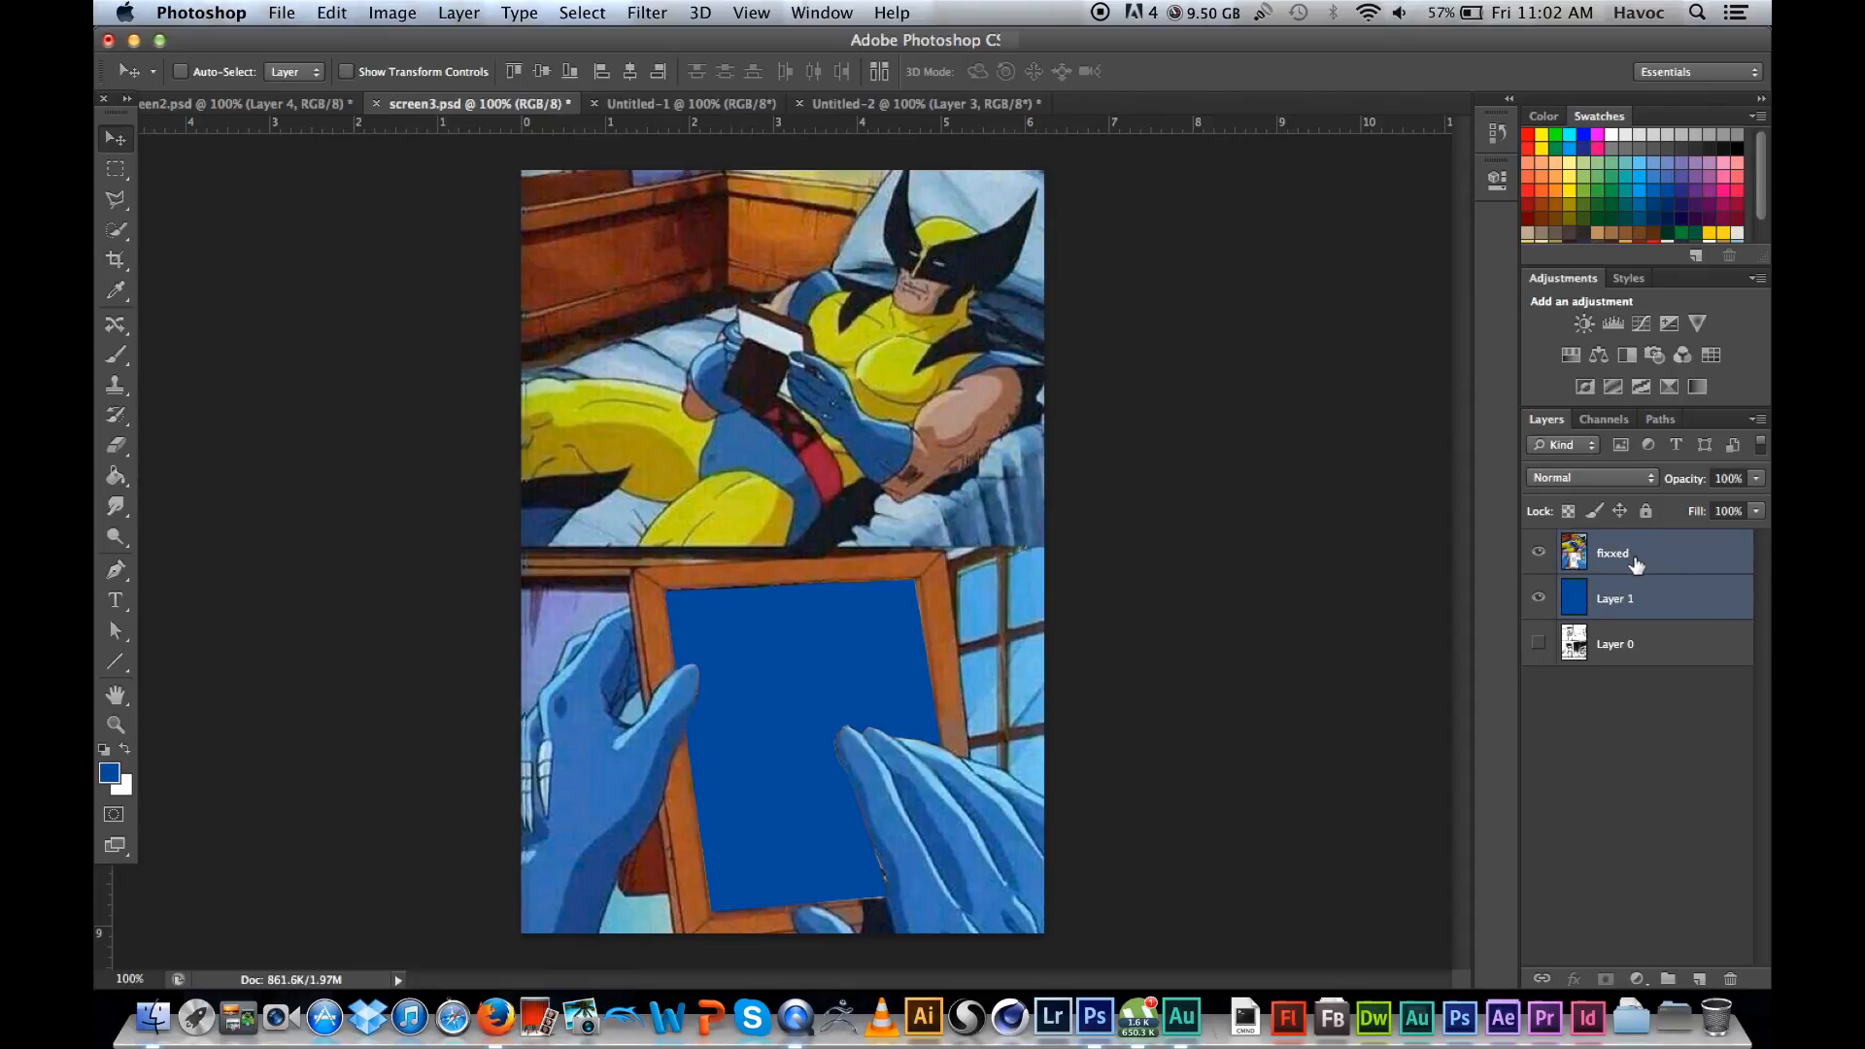
pyautogui.rightClick(1645, 562)
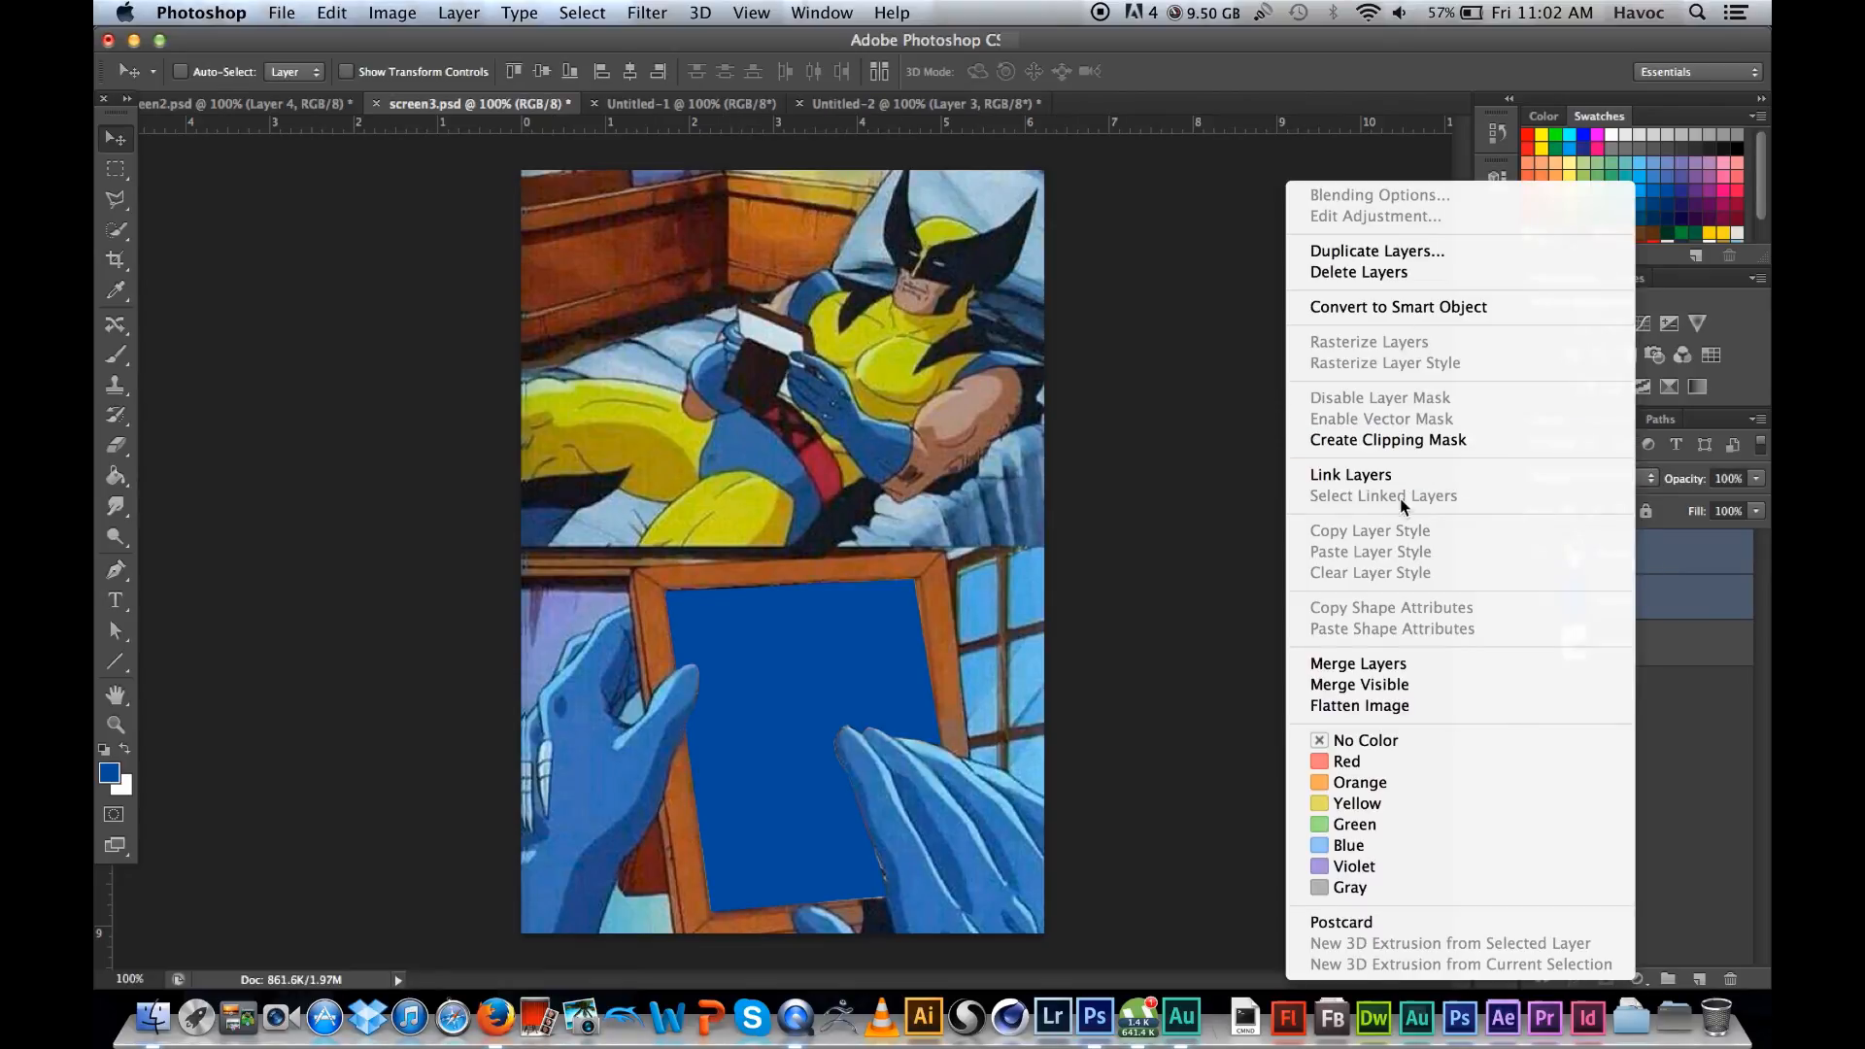
pyautogui.click(1451, 662)
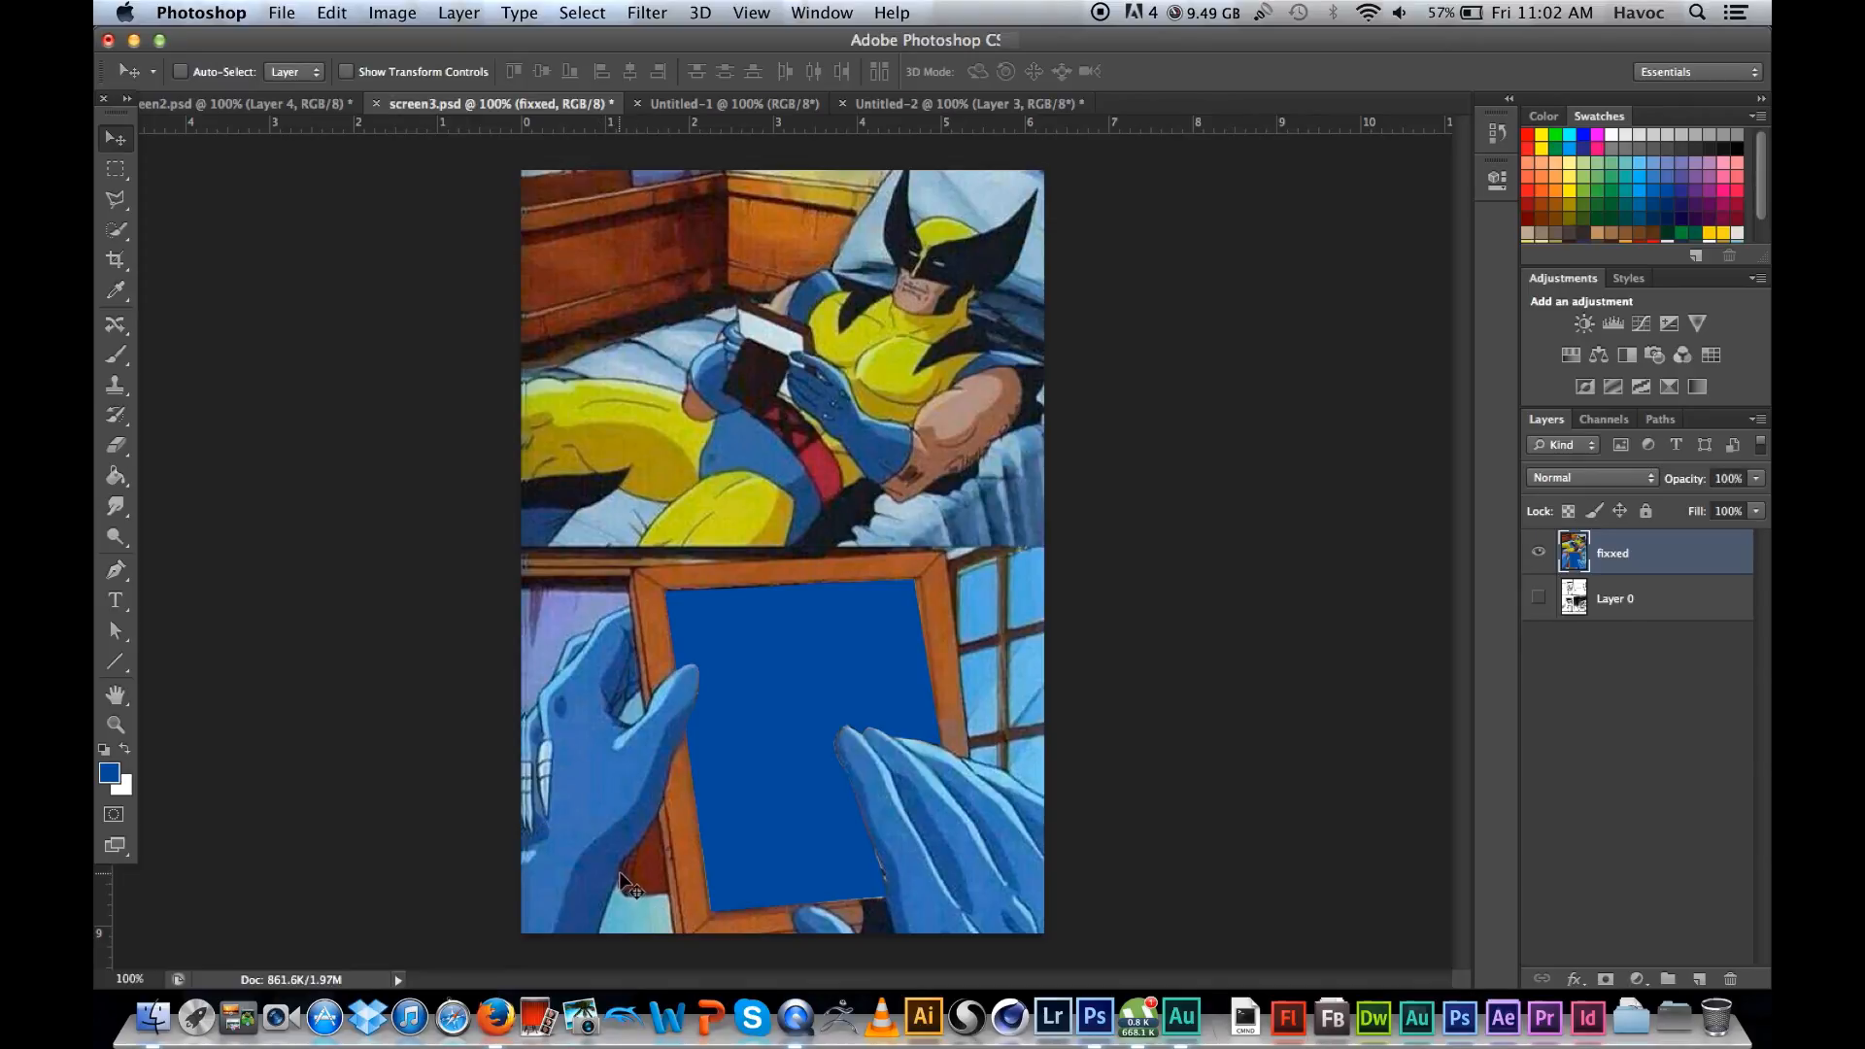
# Step: Copy the justin-bieber.jpg image from Firefox and return to Photoshop
pyautogui.click(497, 1016)
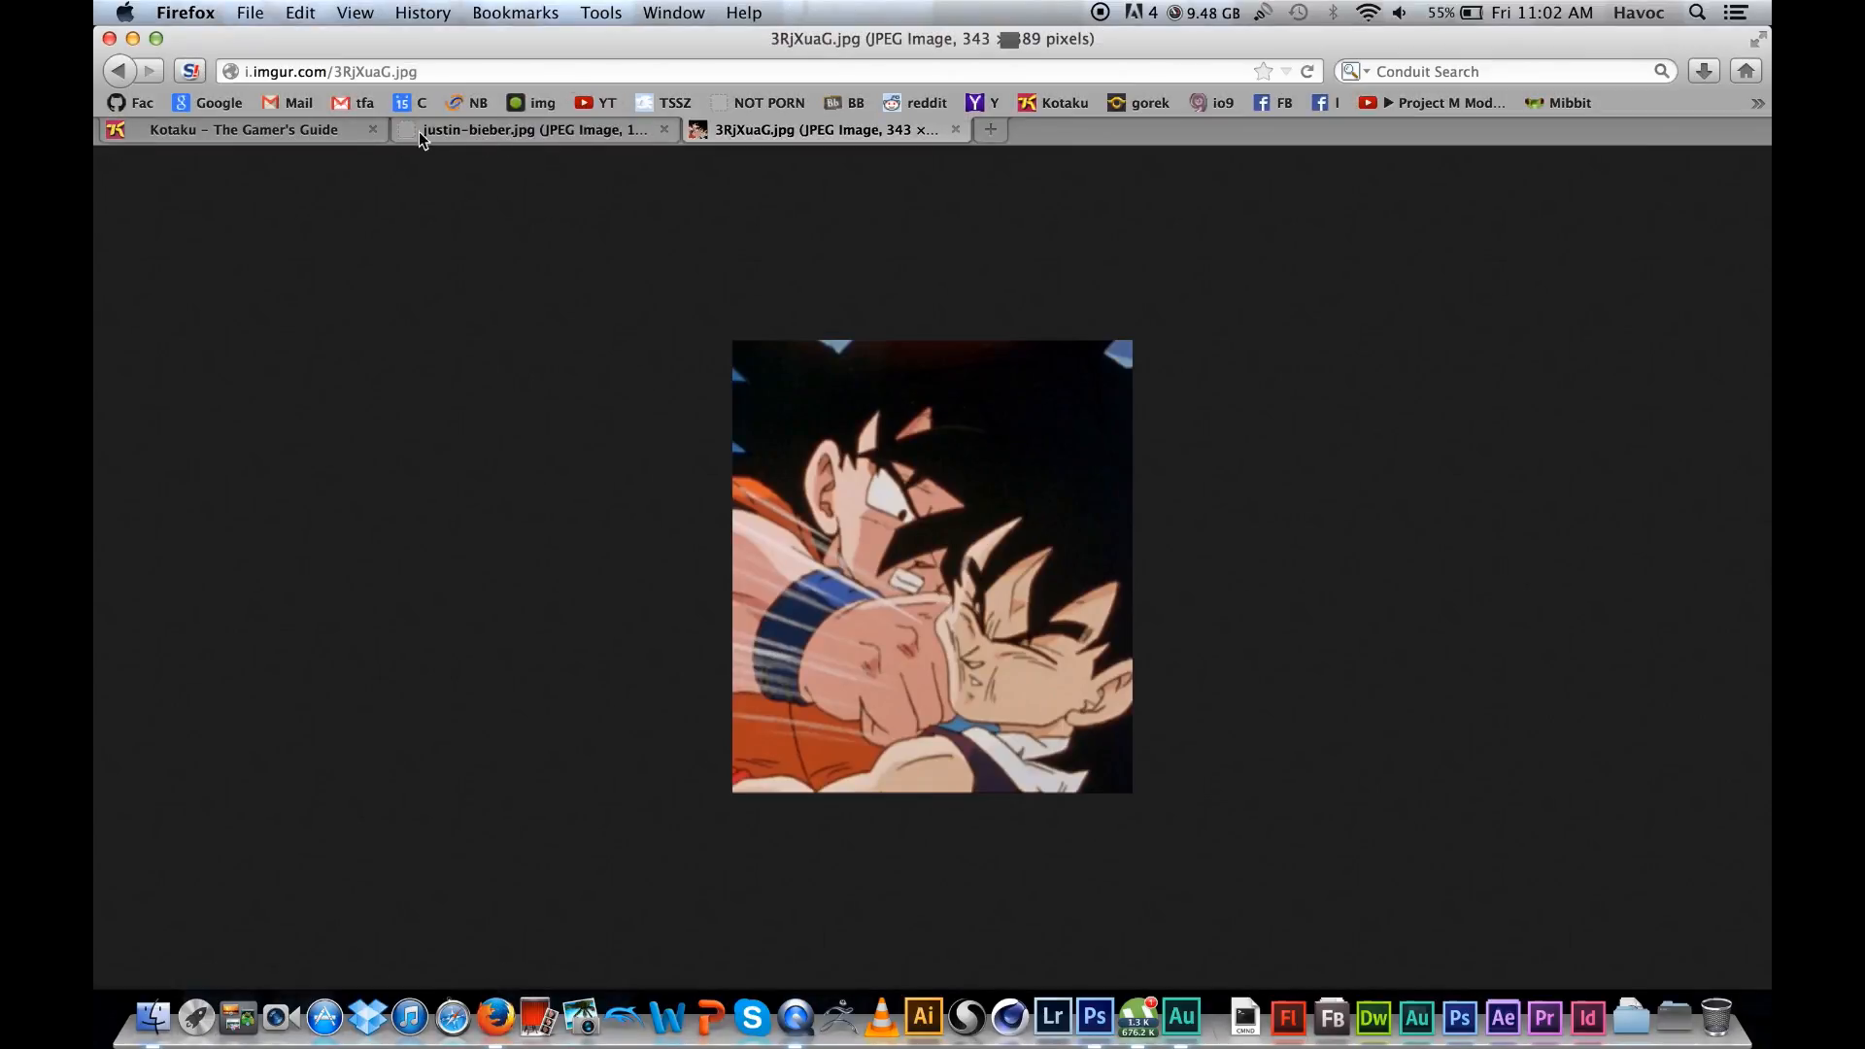
pyautogui.click(524, 131)
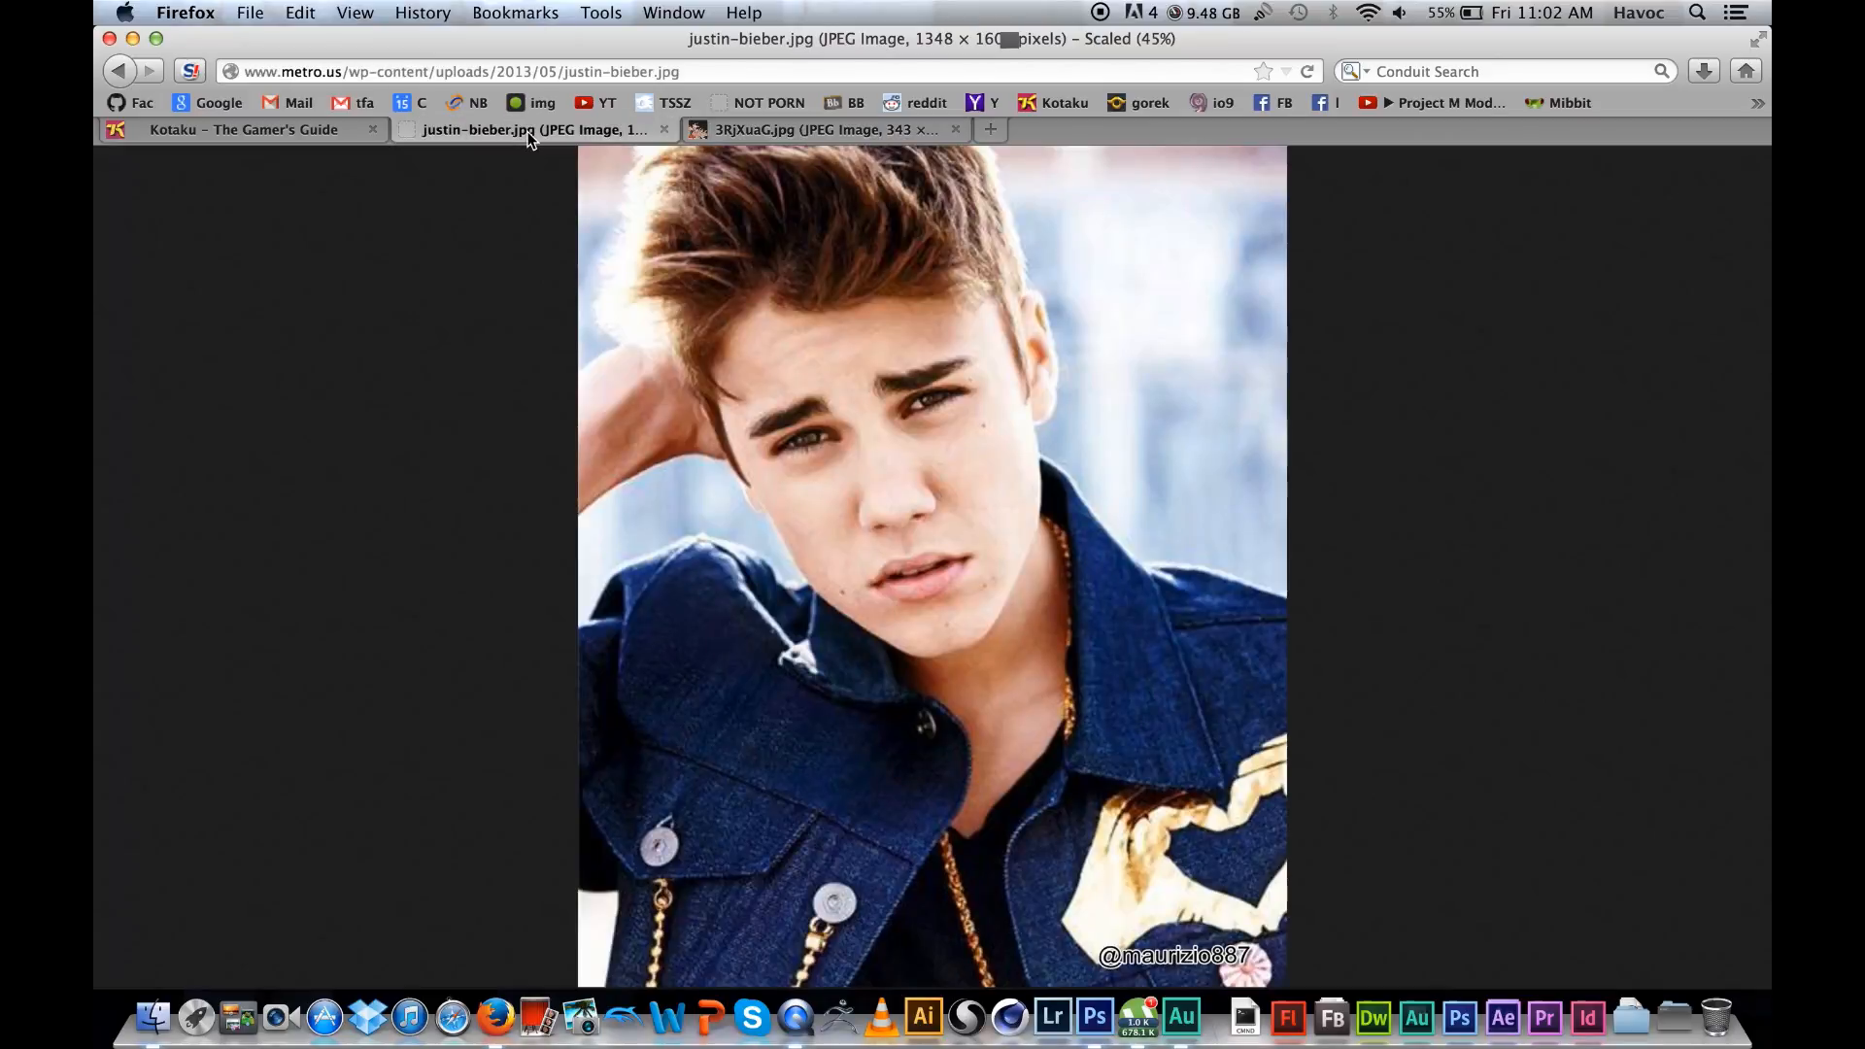
pyautogui.click(873, 589)
pyautogui.rightClick(900, 515)
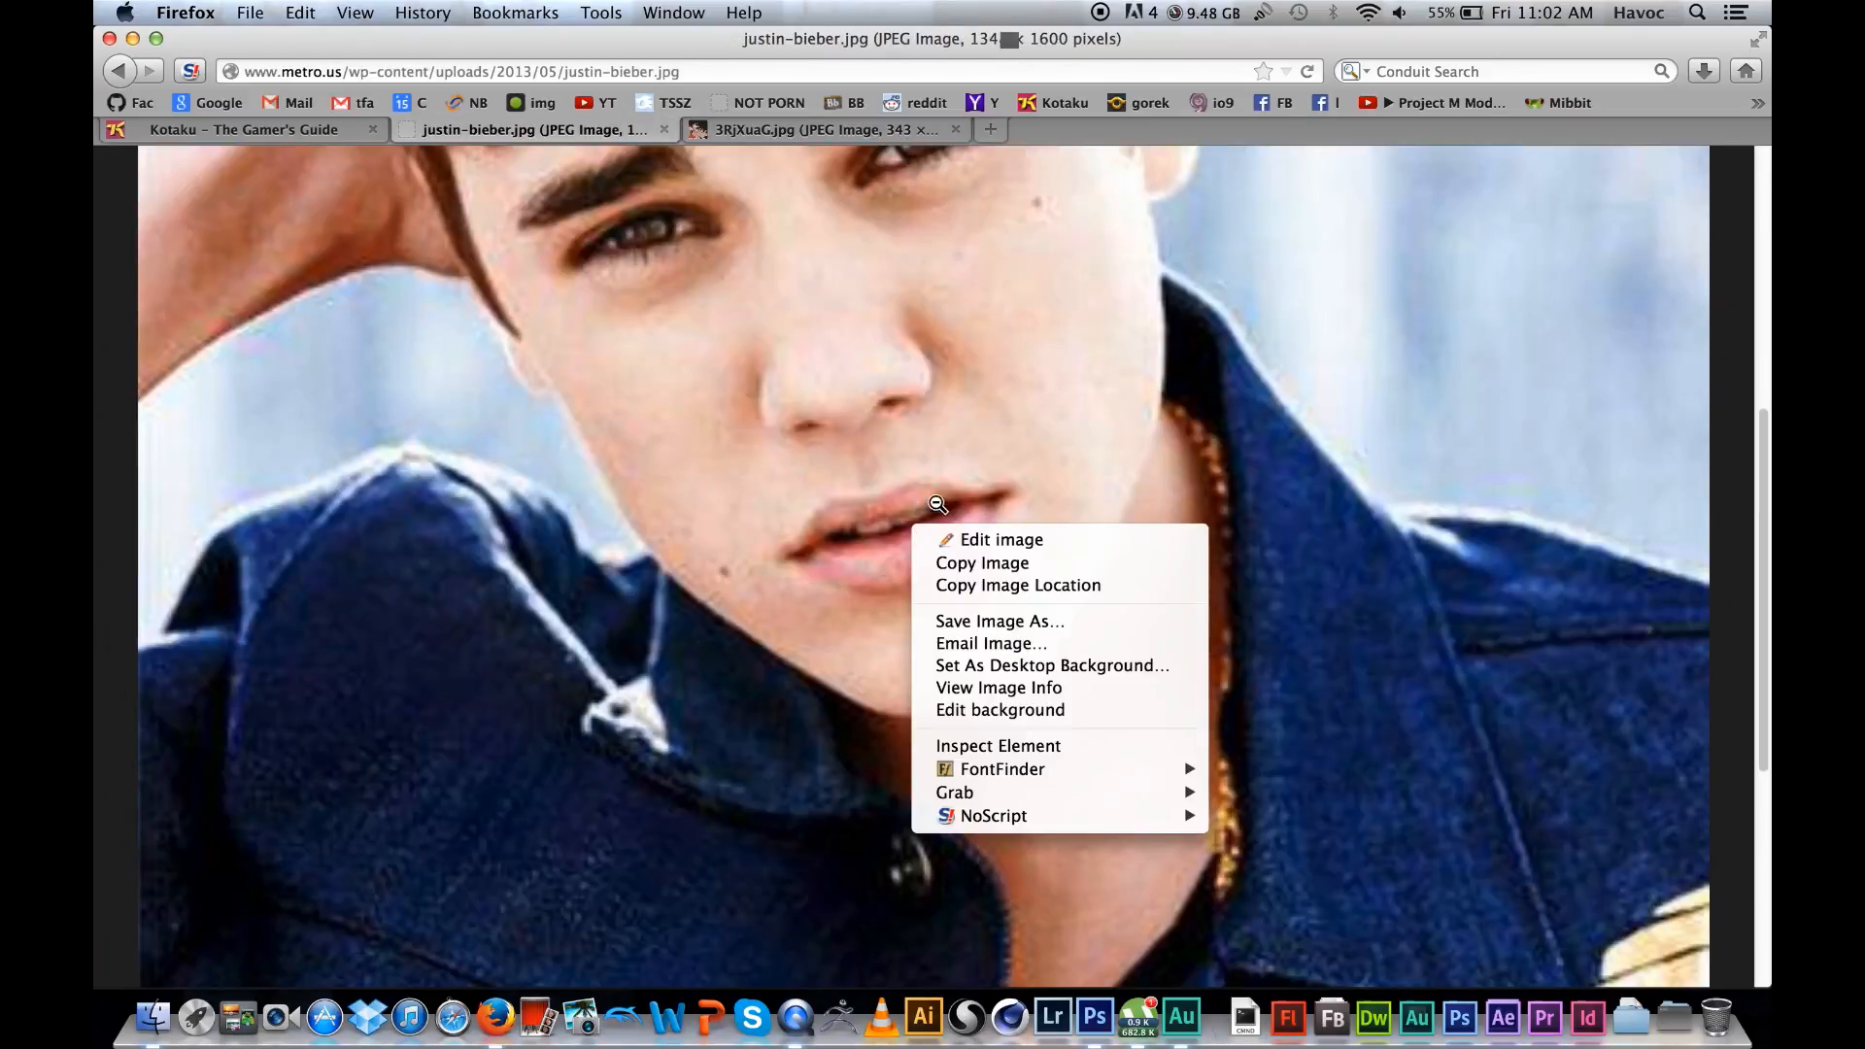
pyautogui.click(991, 563)
pyautogui.click(1156, 595)
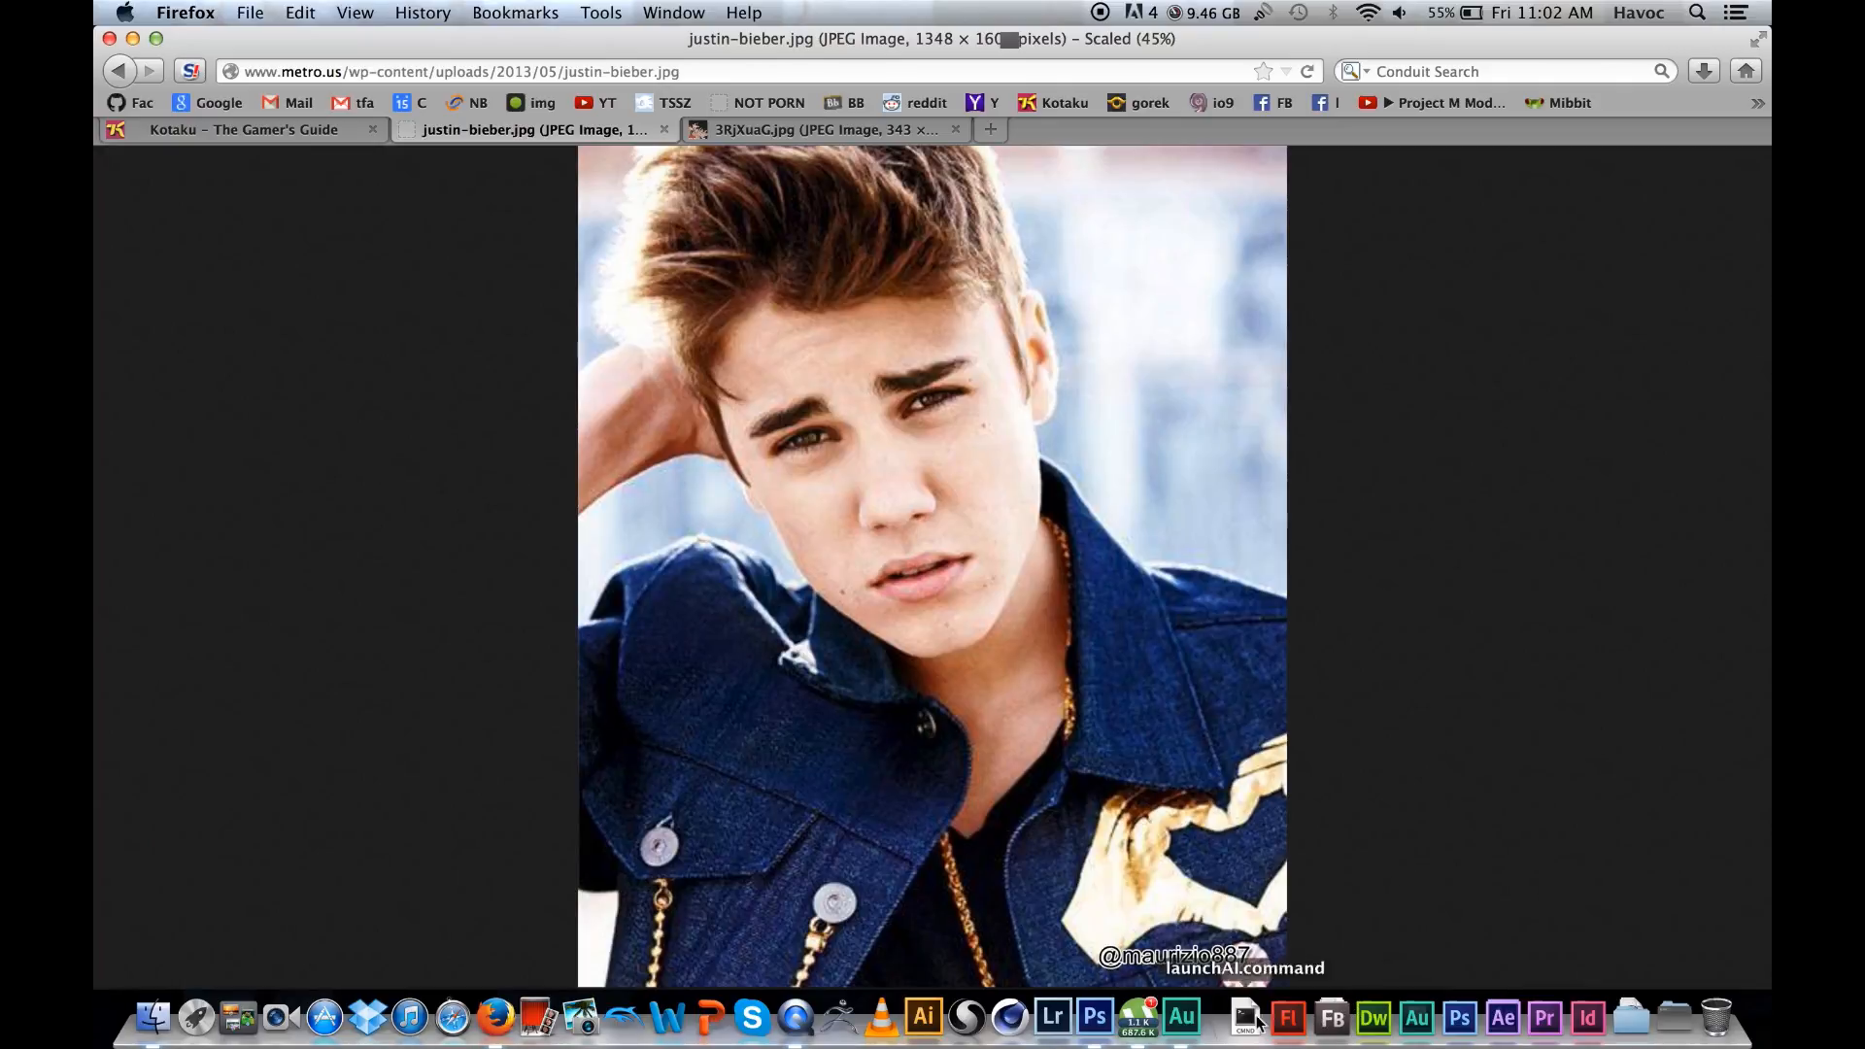
pyautogui.click(1095, 1020)
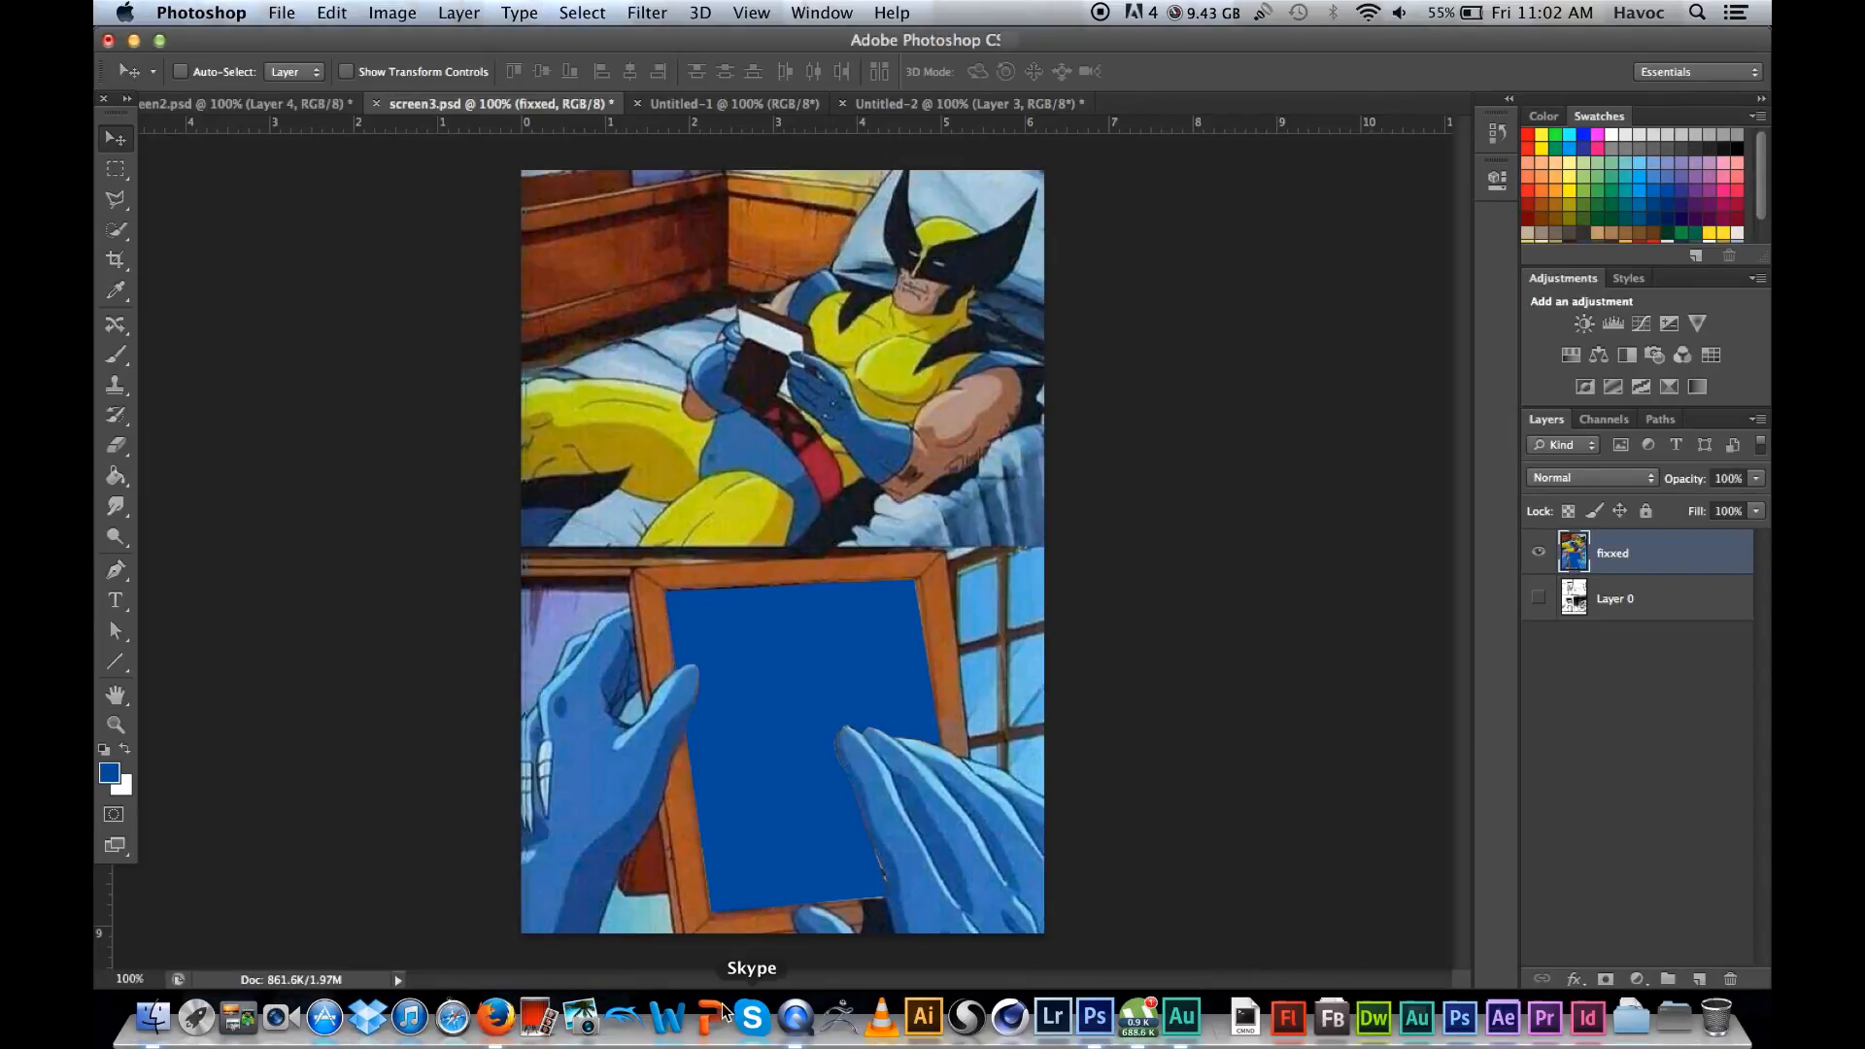
# Step: Switch back to Firefox and recopy the justin-bieber.jpg photo while it is scaled to fit the window
pyautogui.click(499, 1014)
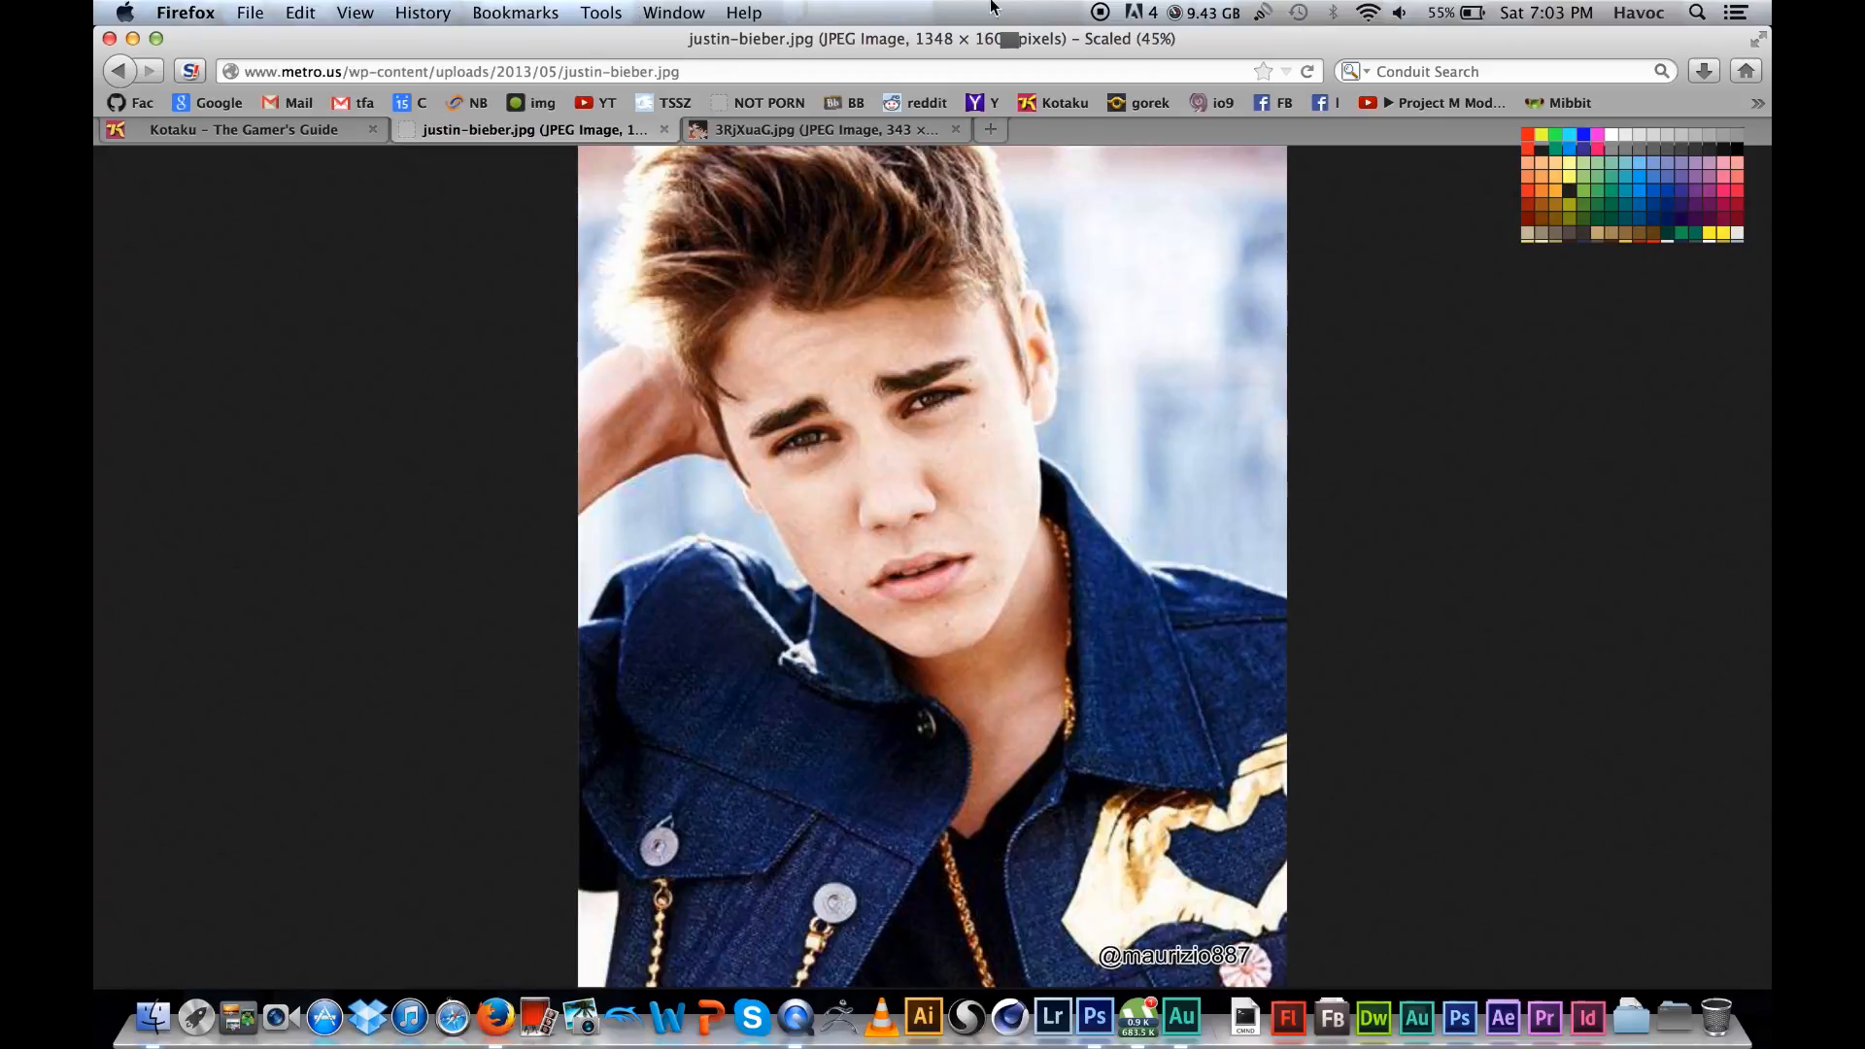
pyautogui.click(773, 366)
pyautogui.click(880, 403)
pyautogui.rightClick(909, 421)
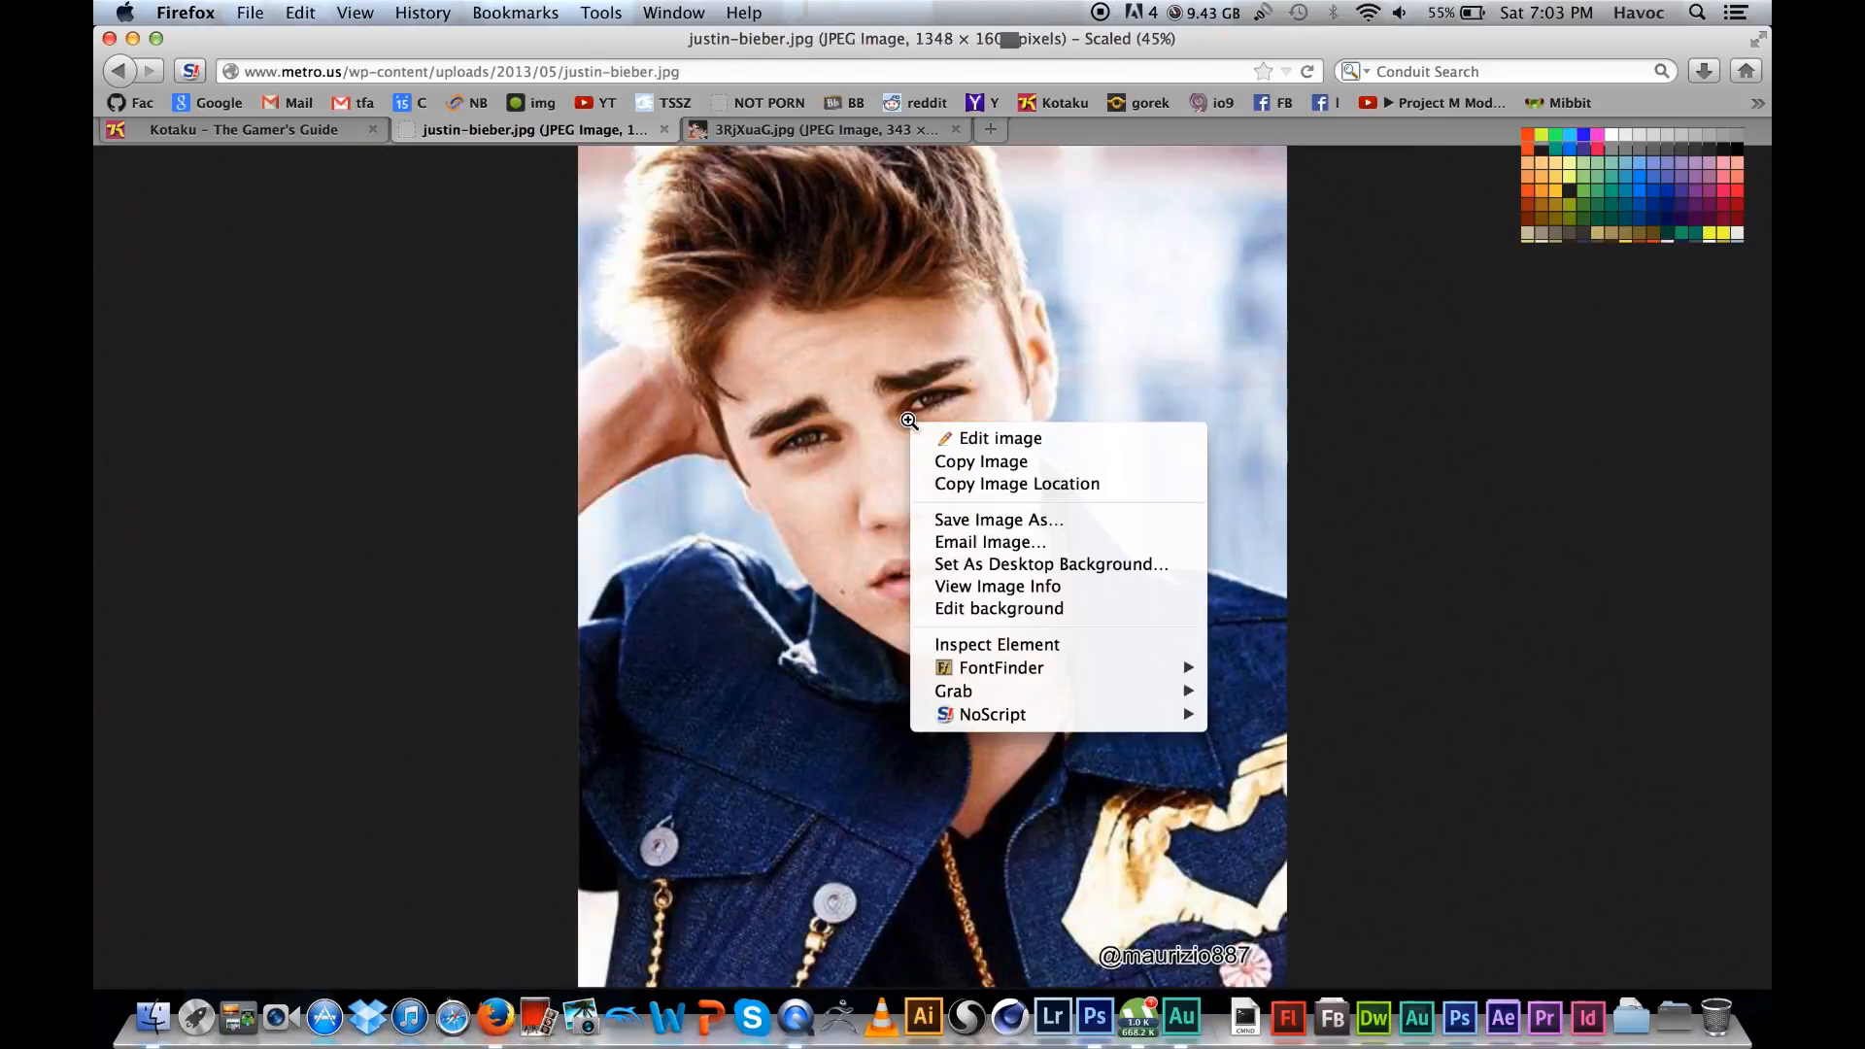
pyautogui.click(983, 462)
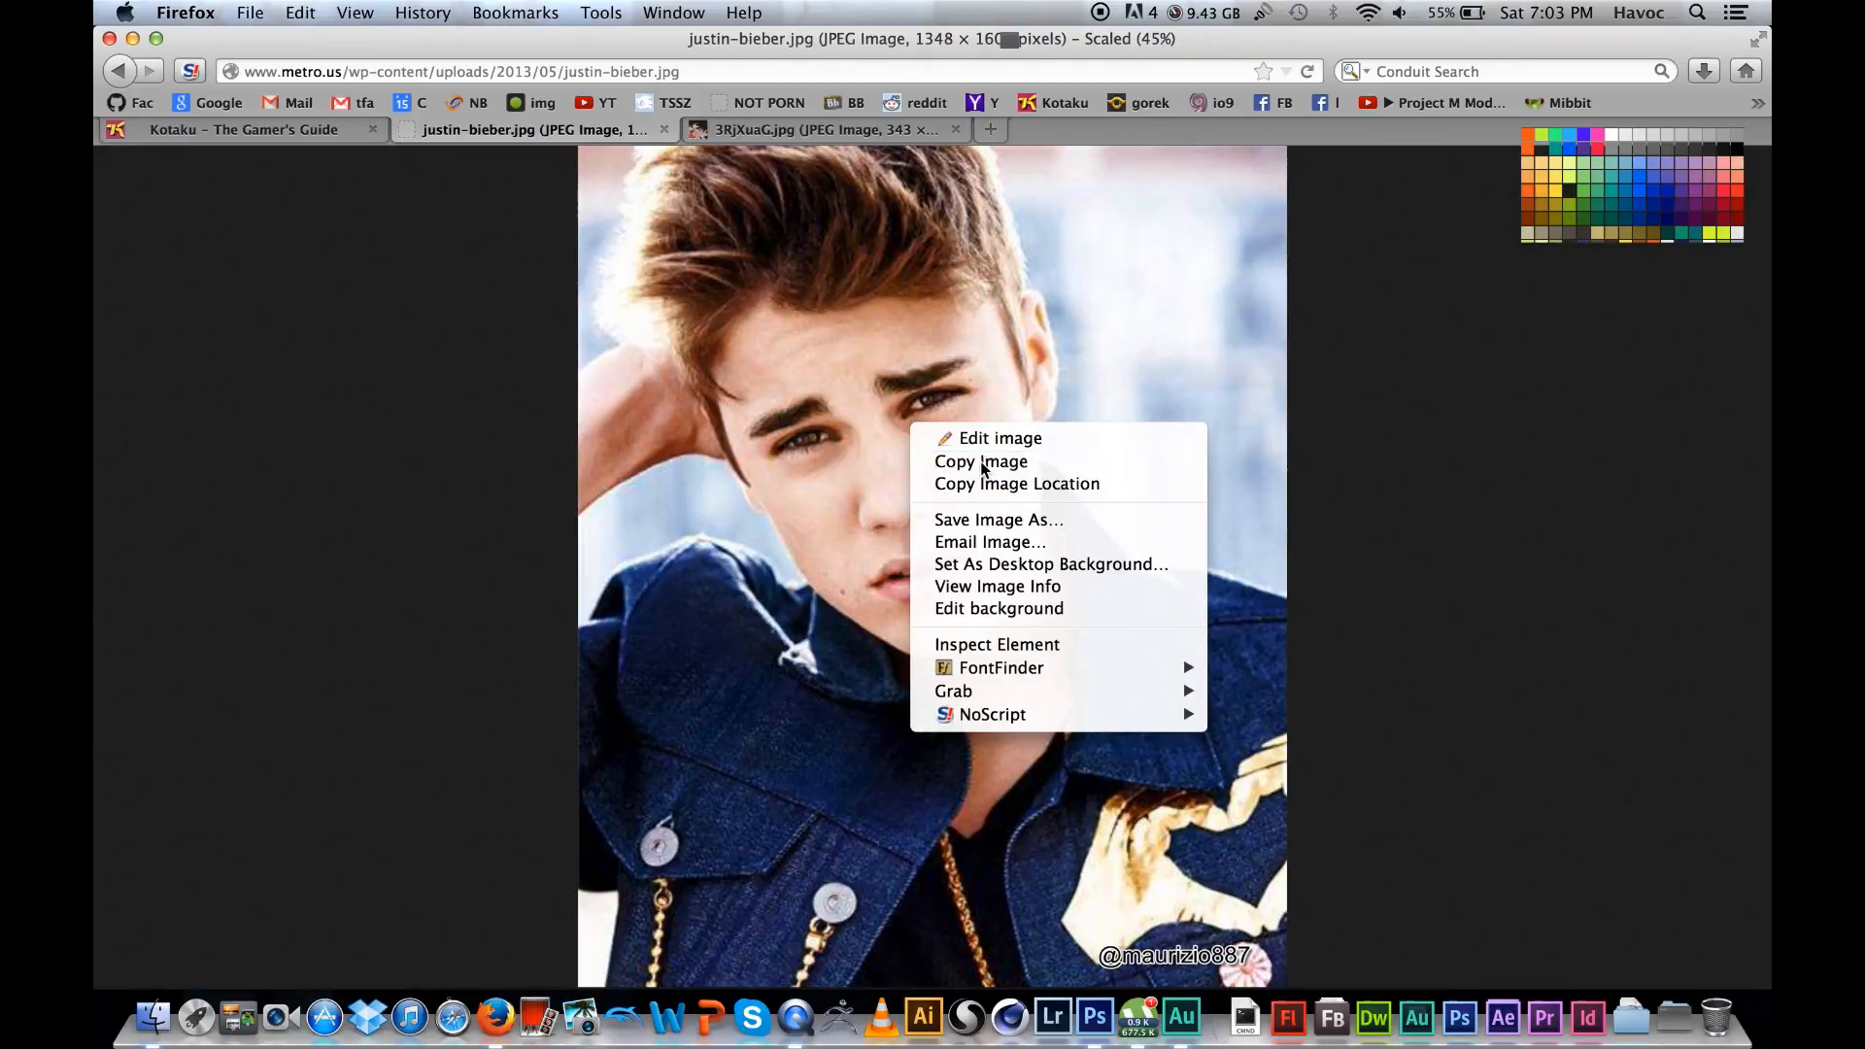
# Step: Switch to Photoshop and paste the copied photo into screen3.psd above the fixxed layer
pyautogui.click(1096, 1020)
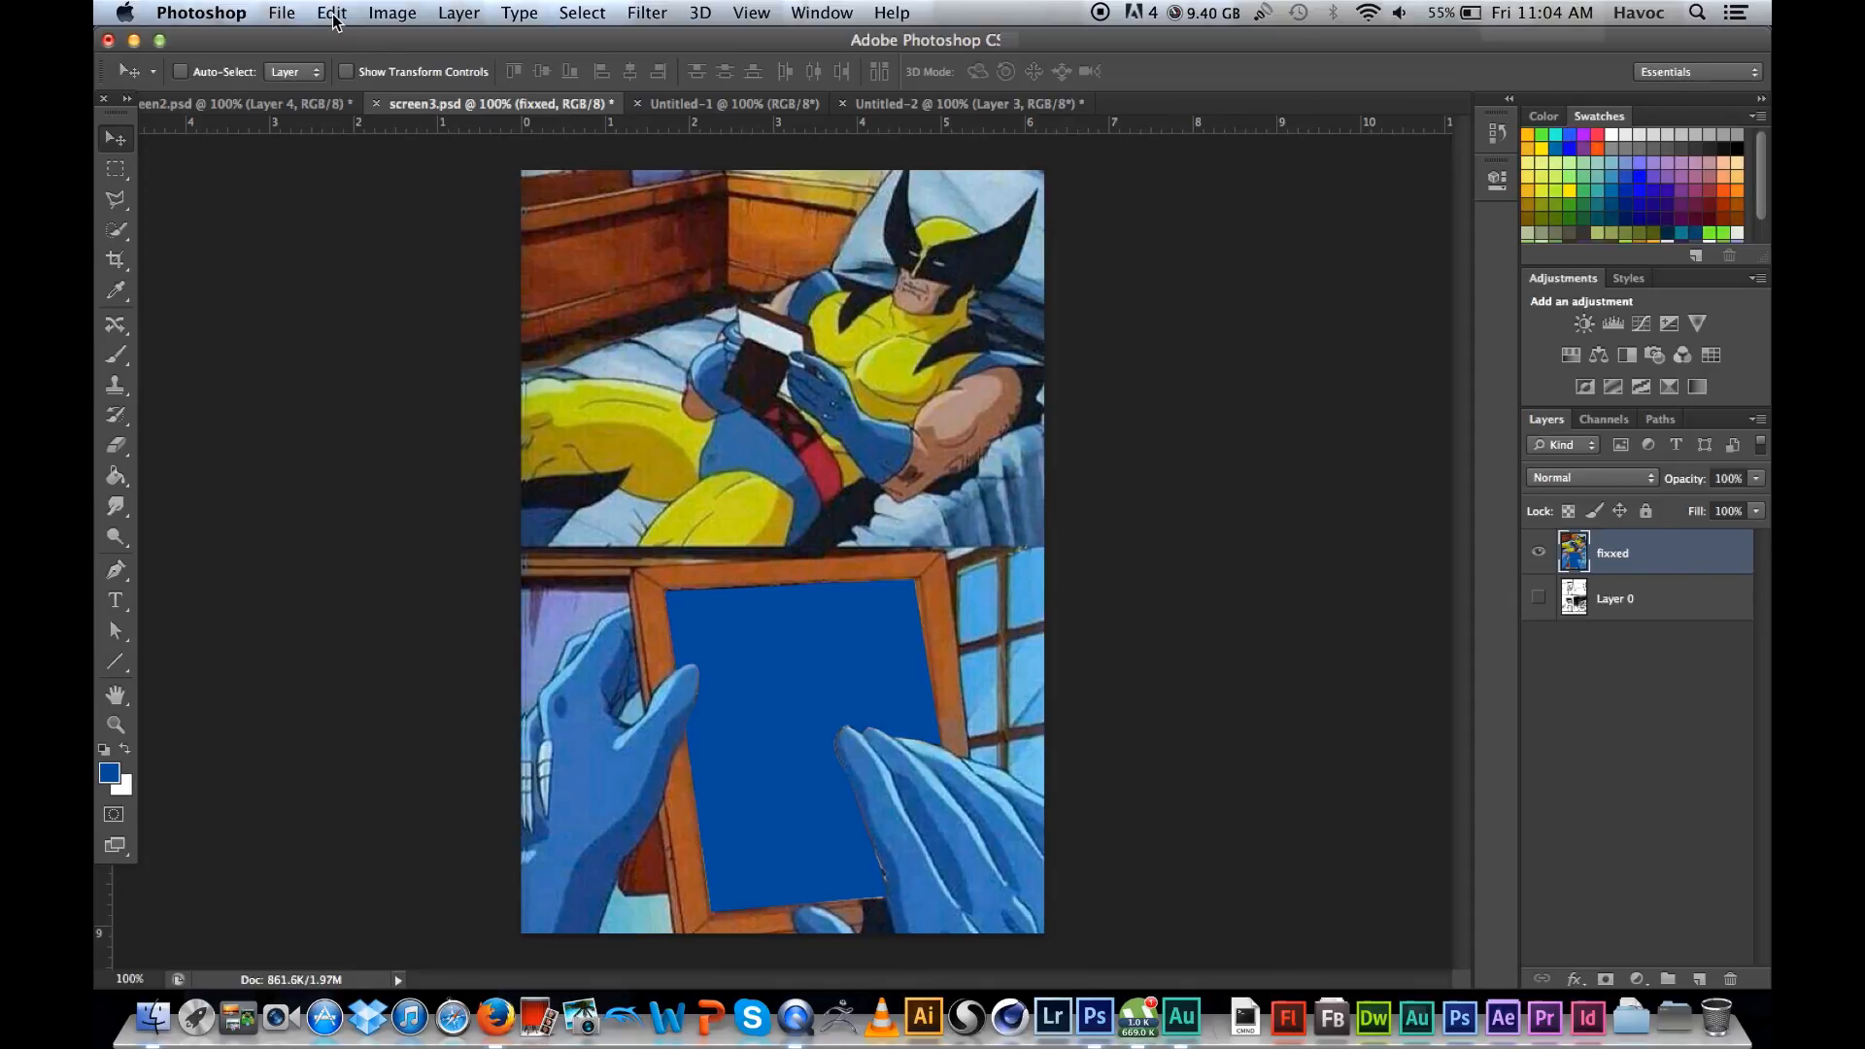
pyautogui.click(332, 14)
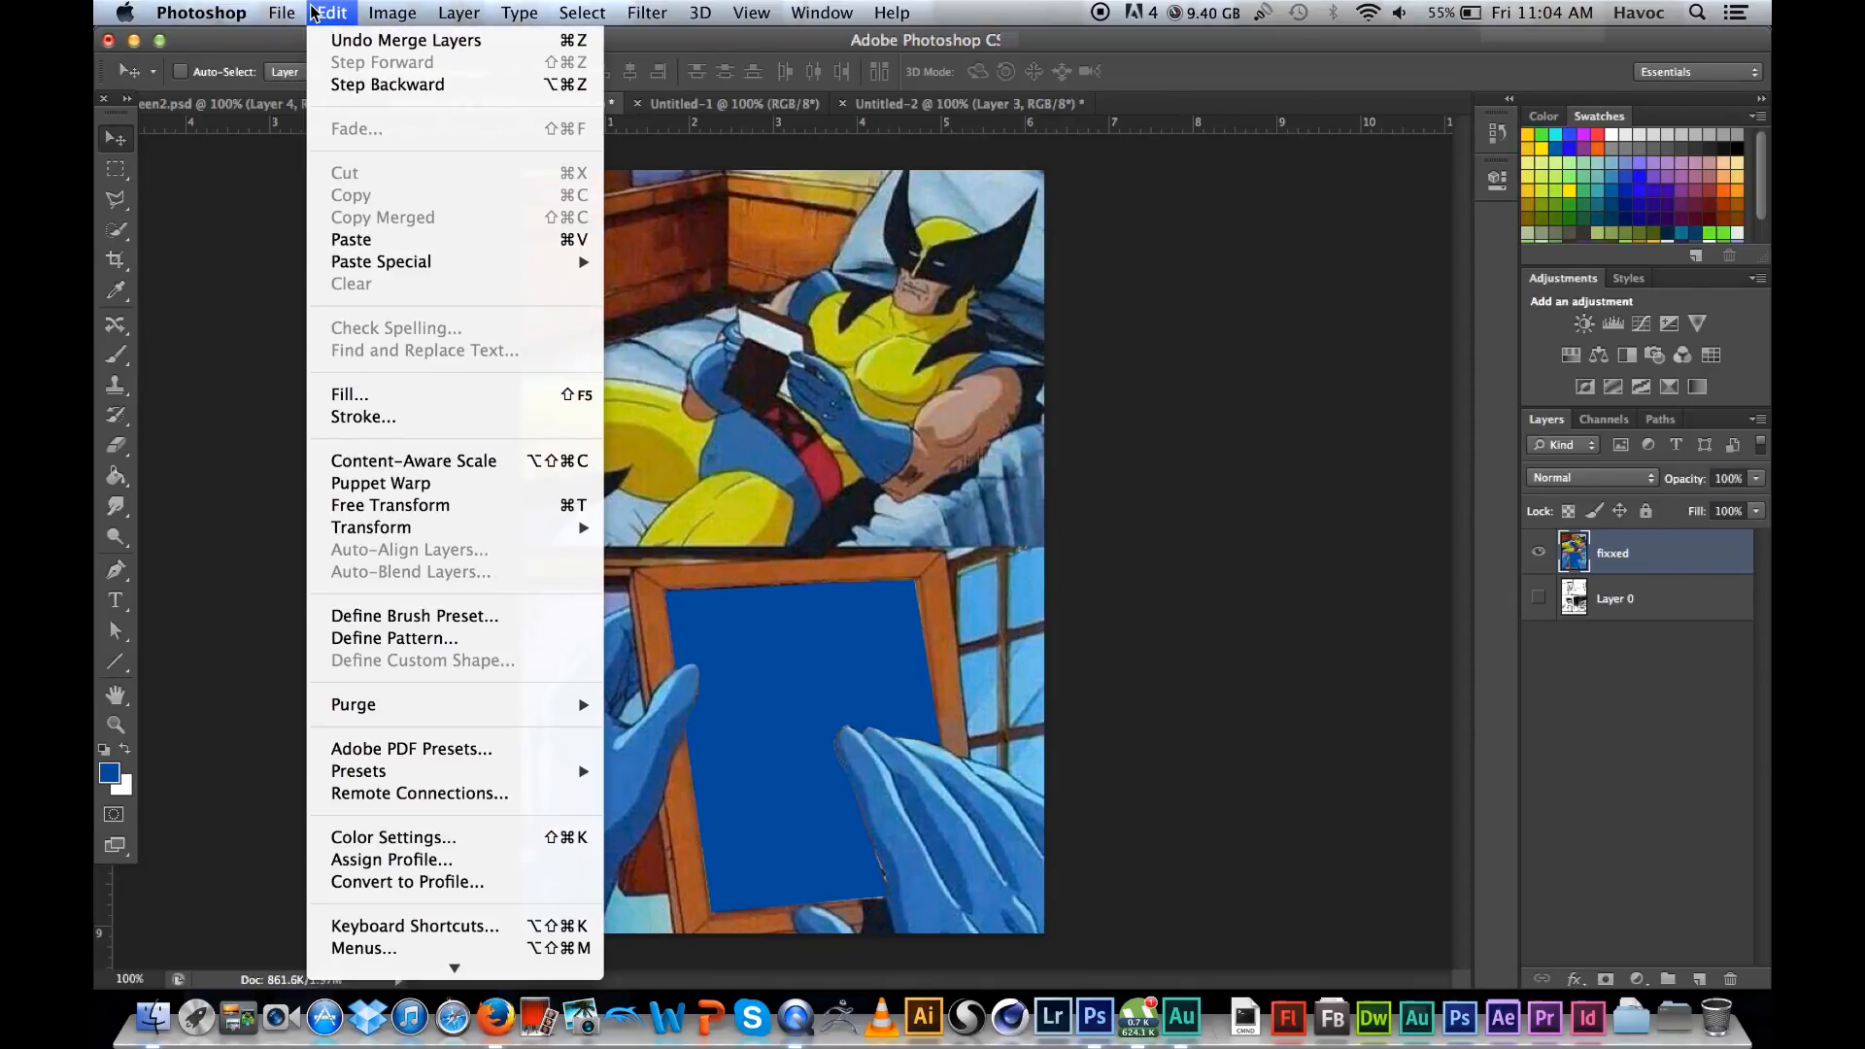
pyautogui.click(1194, 264)
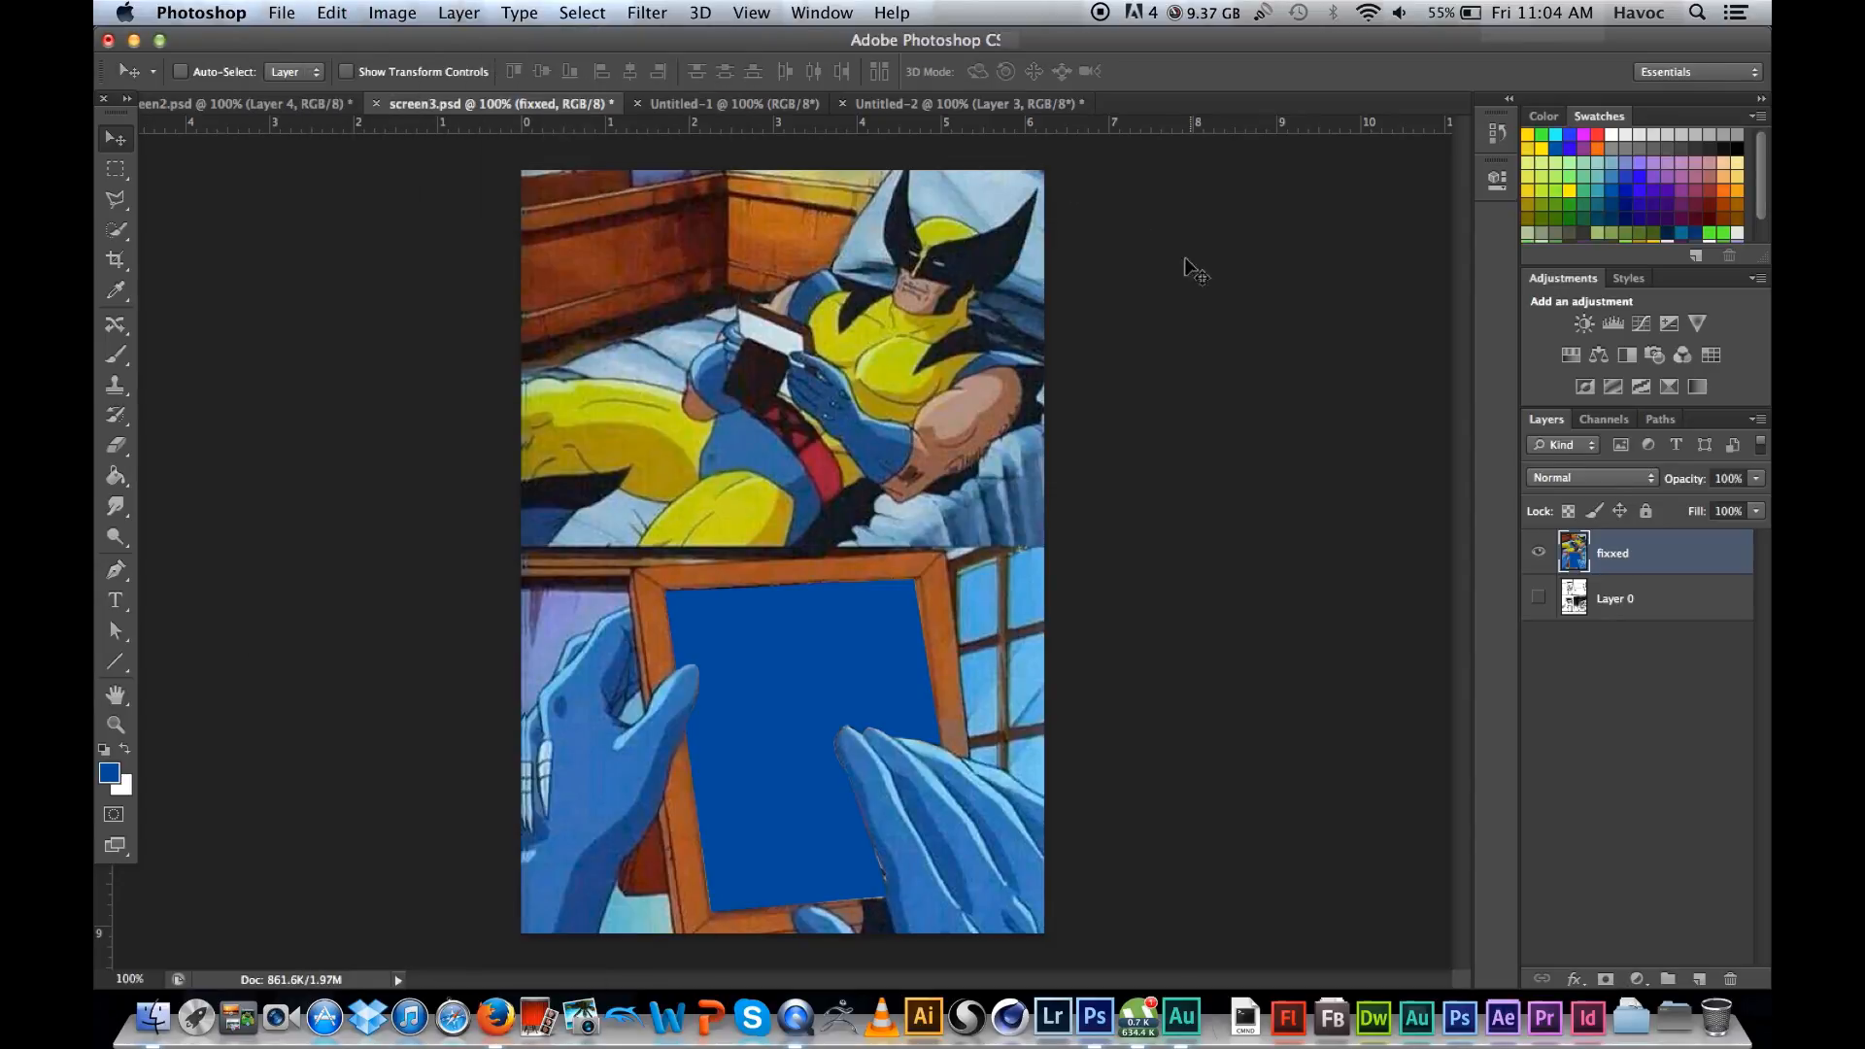
pyautogui.click(277, 13)
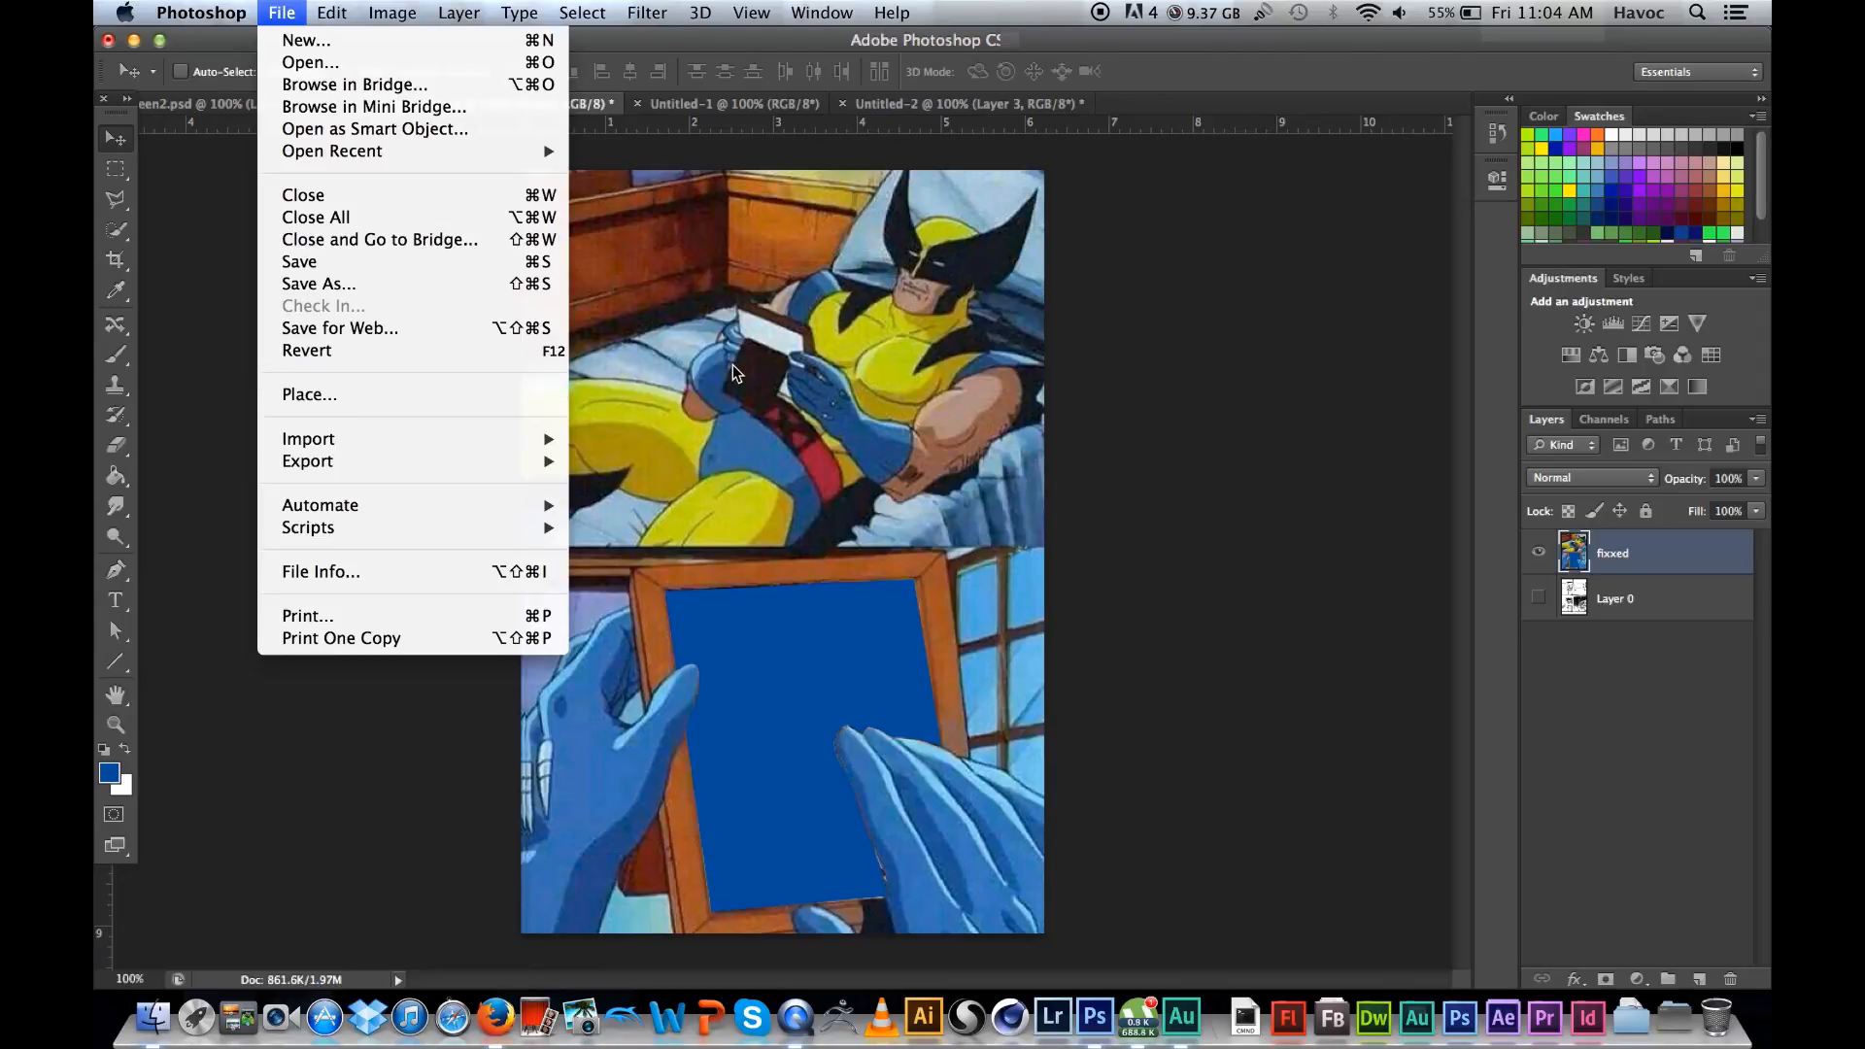
pyautogui.moveTo(389, 12)
pyautogui.moveTo(327, 10)
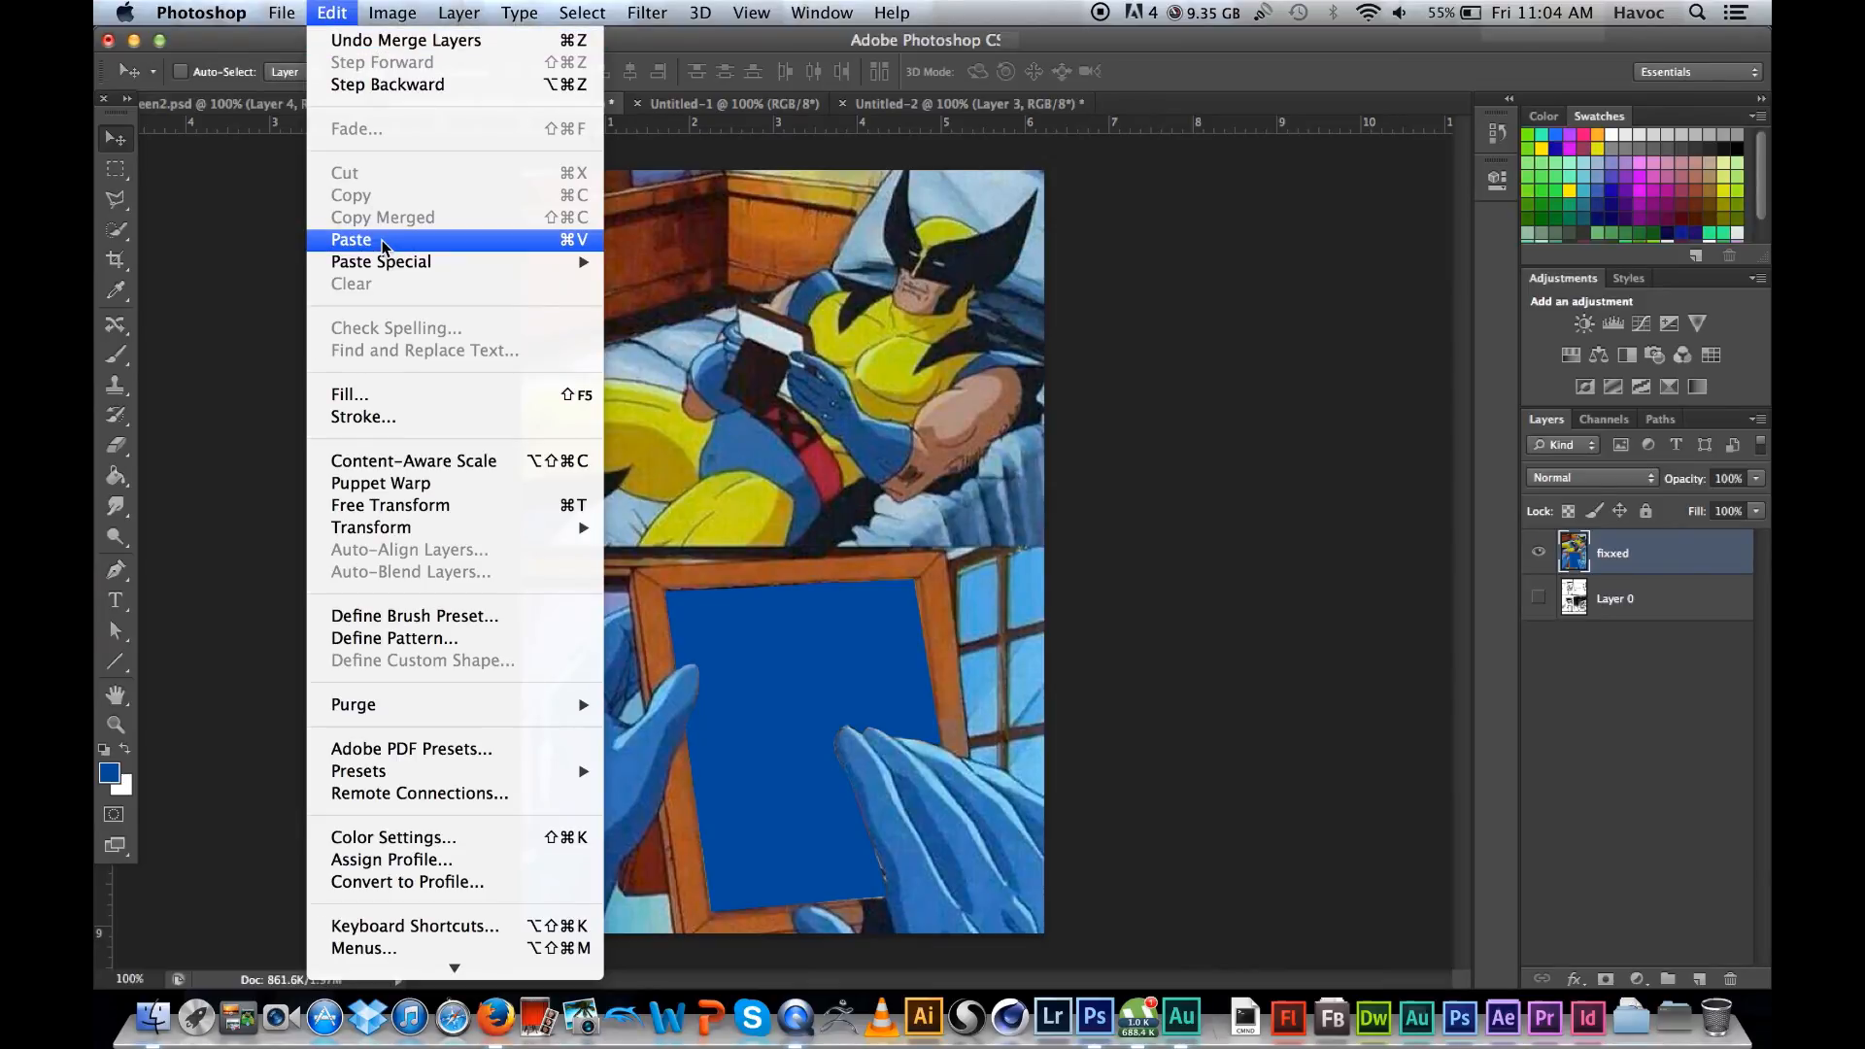
pyautogui.click(1089, 53)
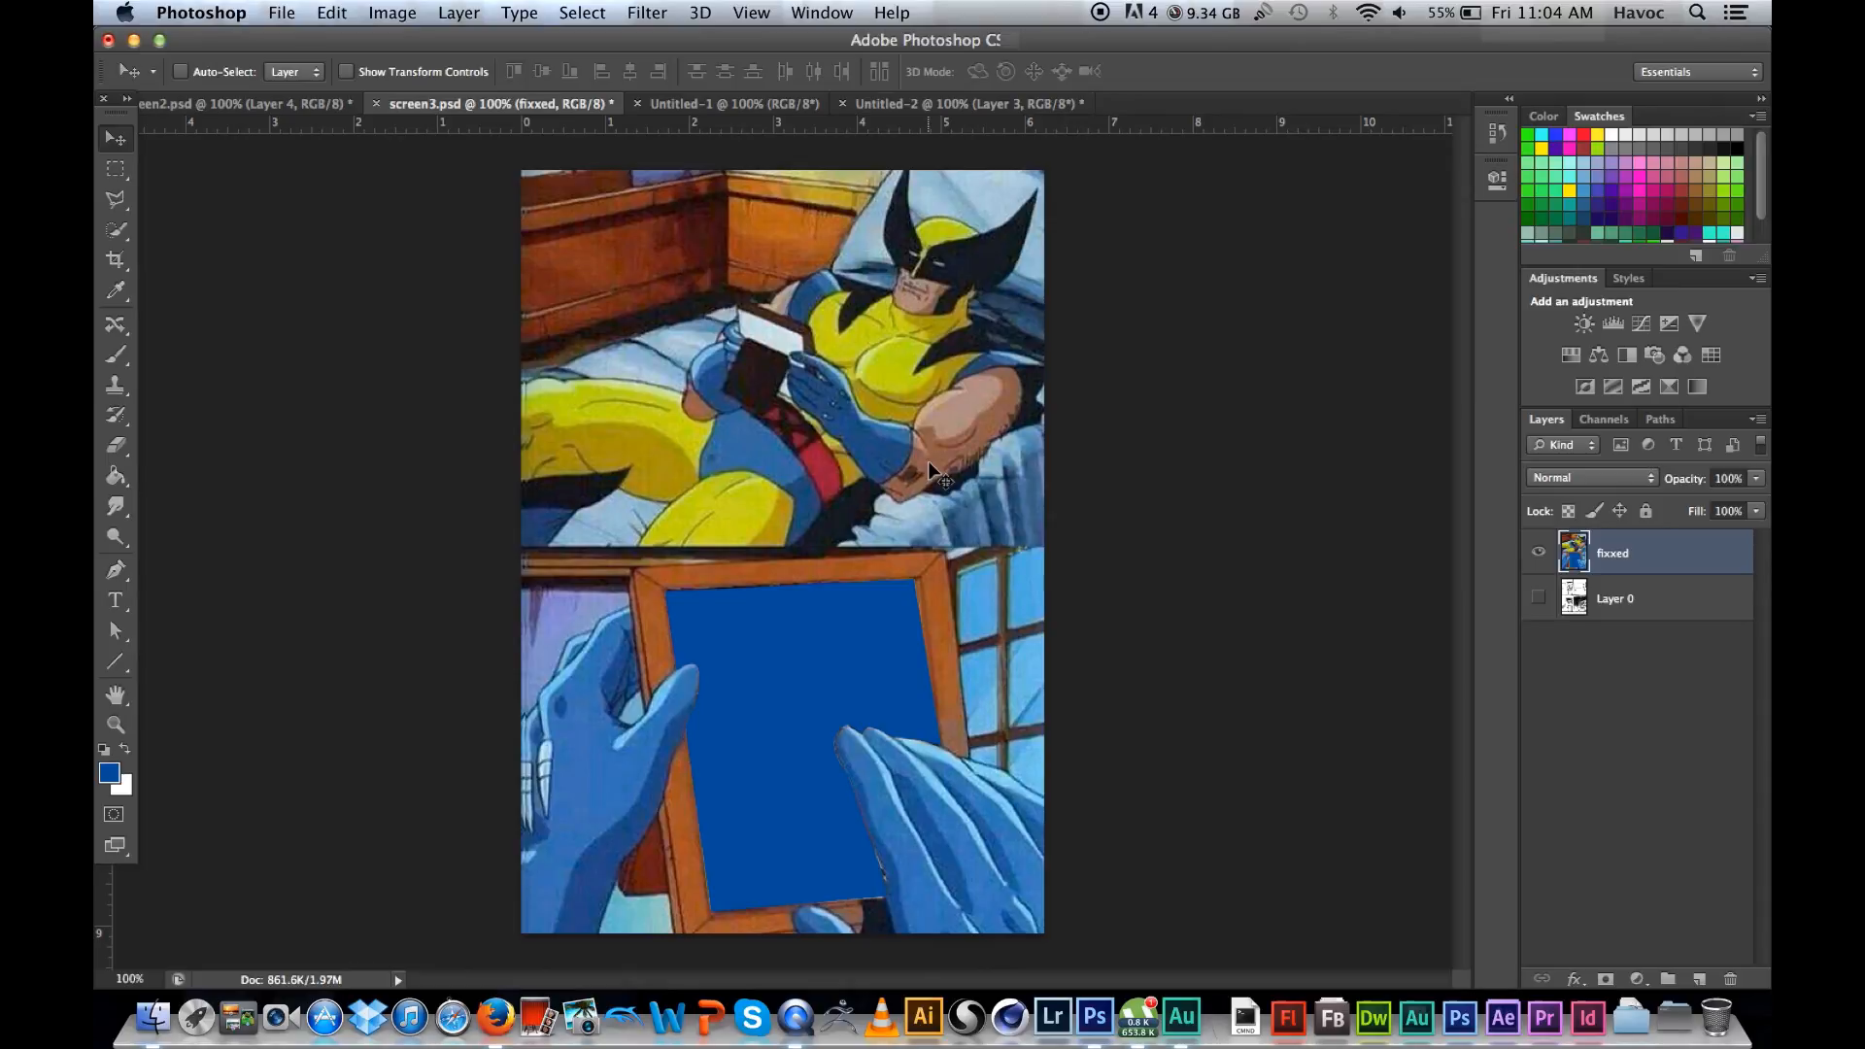
pyautogui.press('super+v')
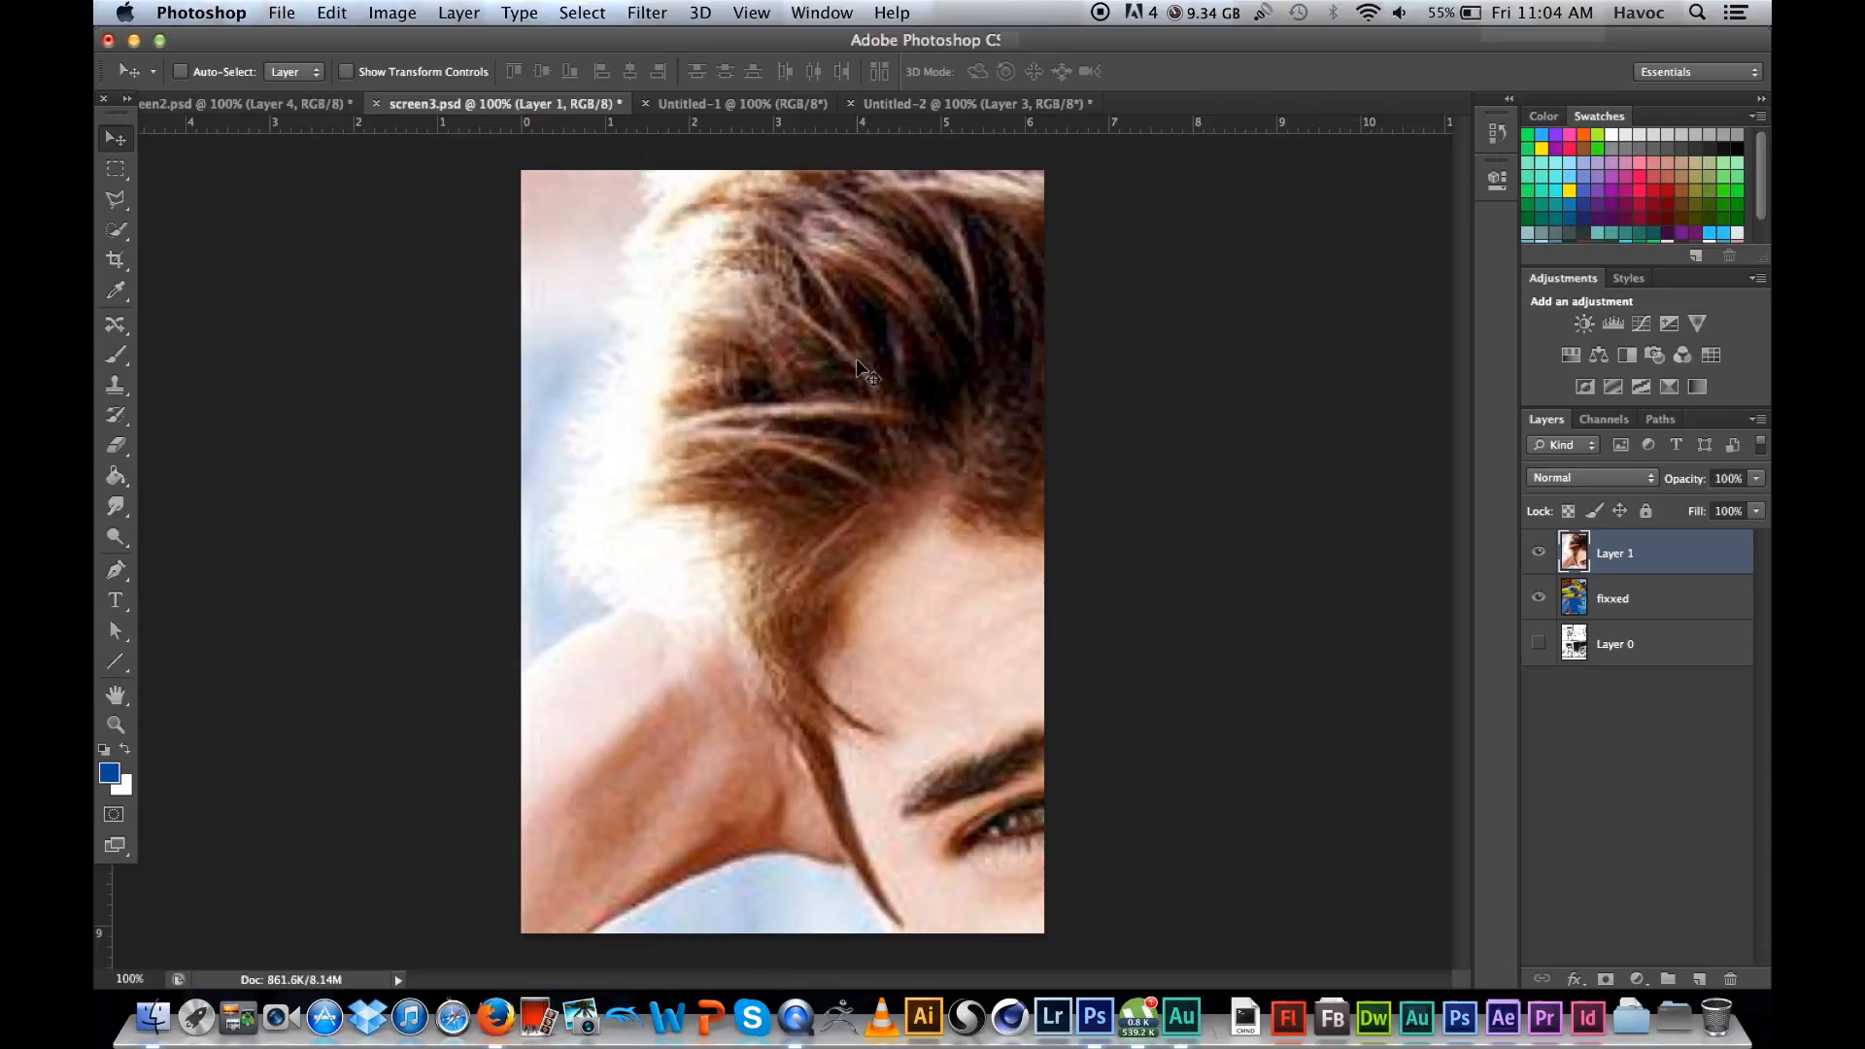
# Step: Free-transform the pasted photo on Layer 1, scaling it to about 33% and moving it over the lower comic panel
pyautogui.moveTo(962, 554); pyautogui.dragTo(716, 367)
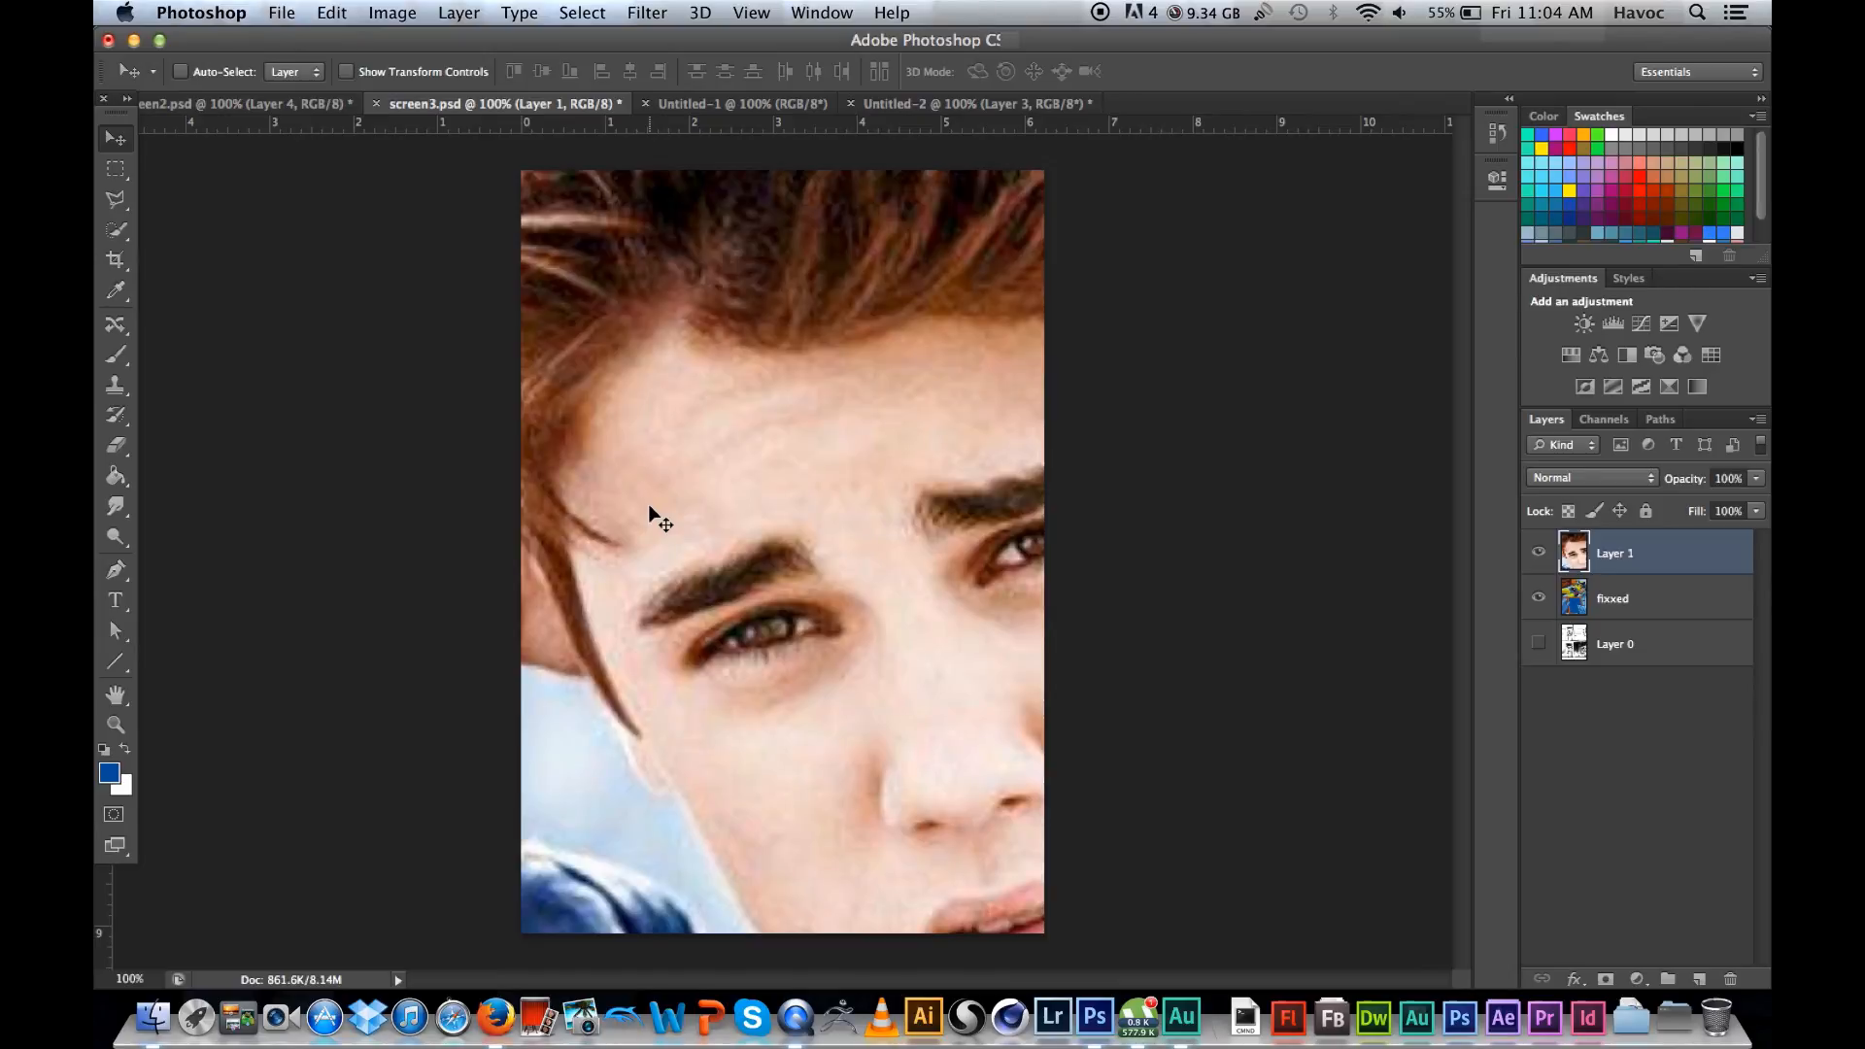
pyautogui.click(323, 15)
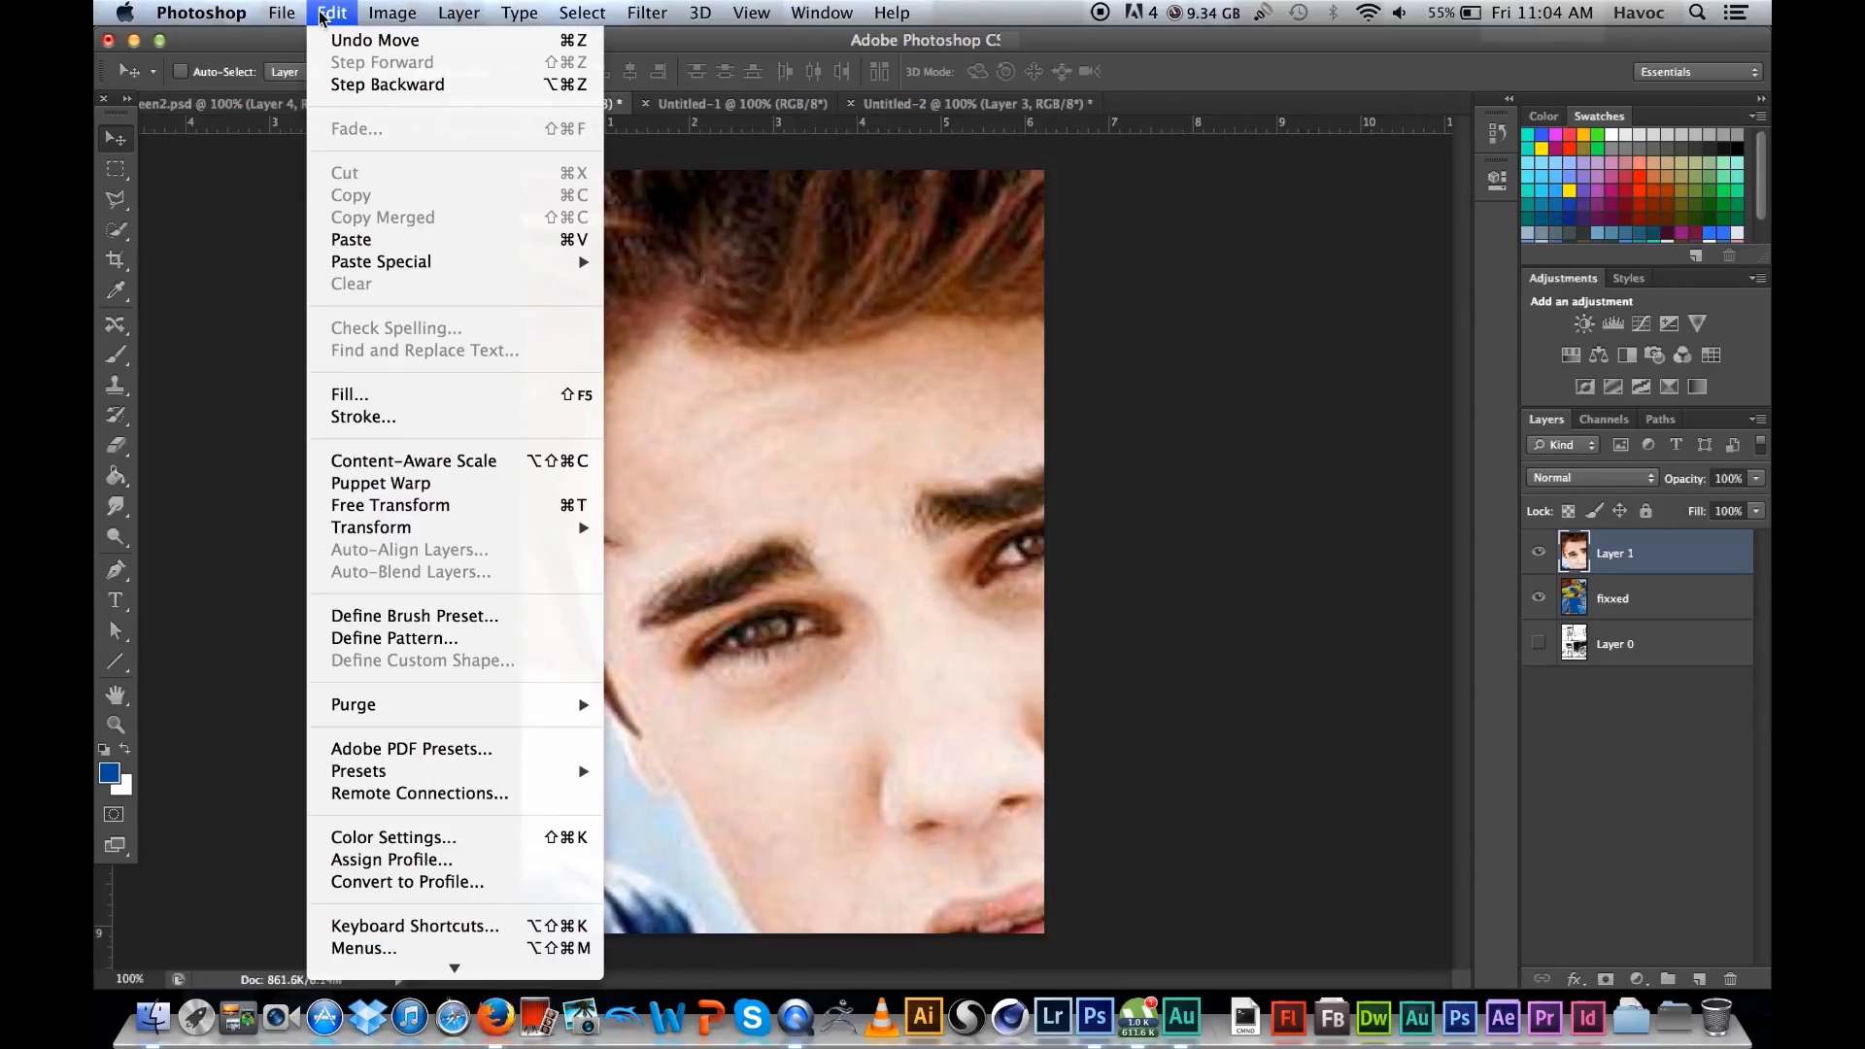
pyautogui.moveTo(425, 529)
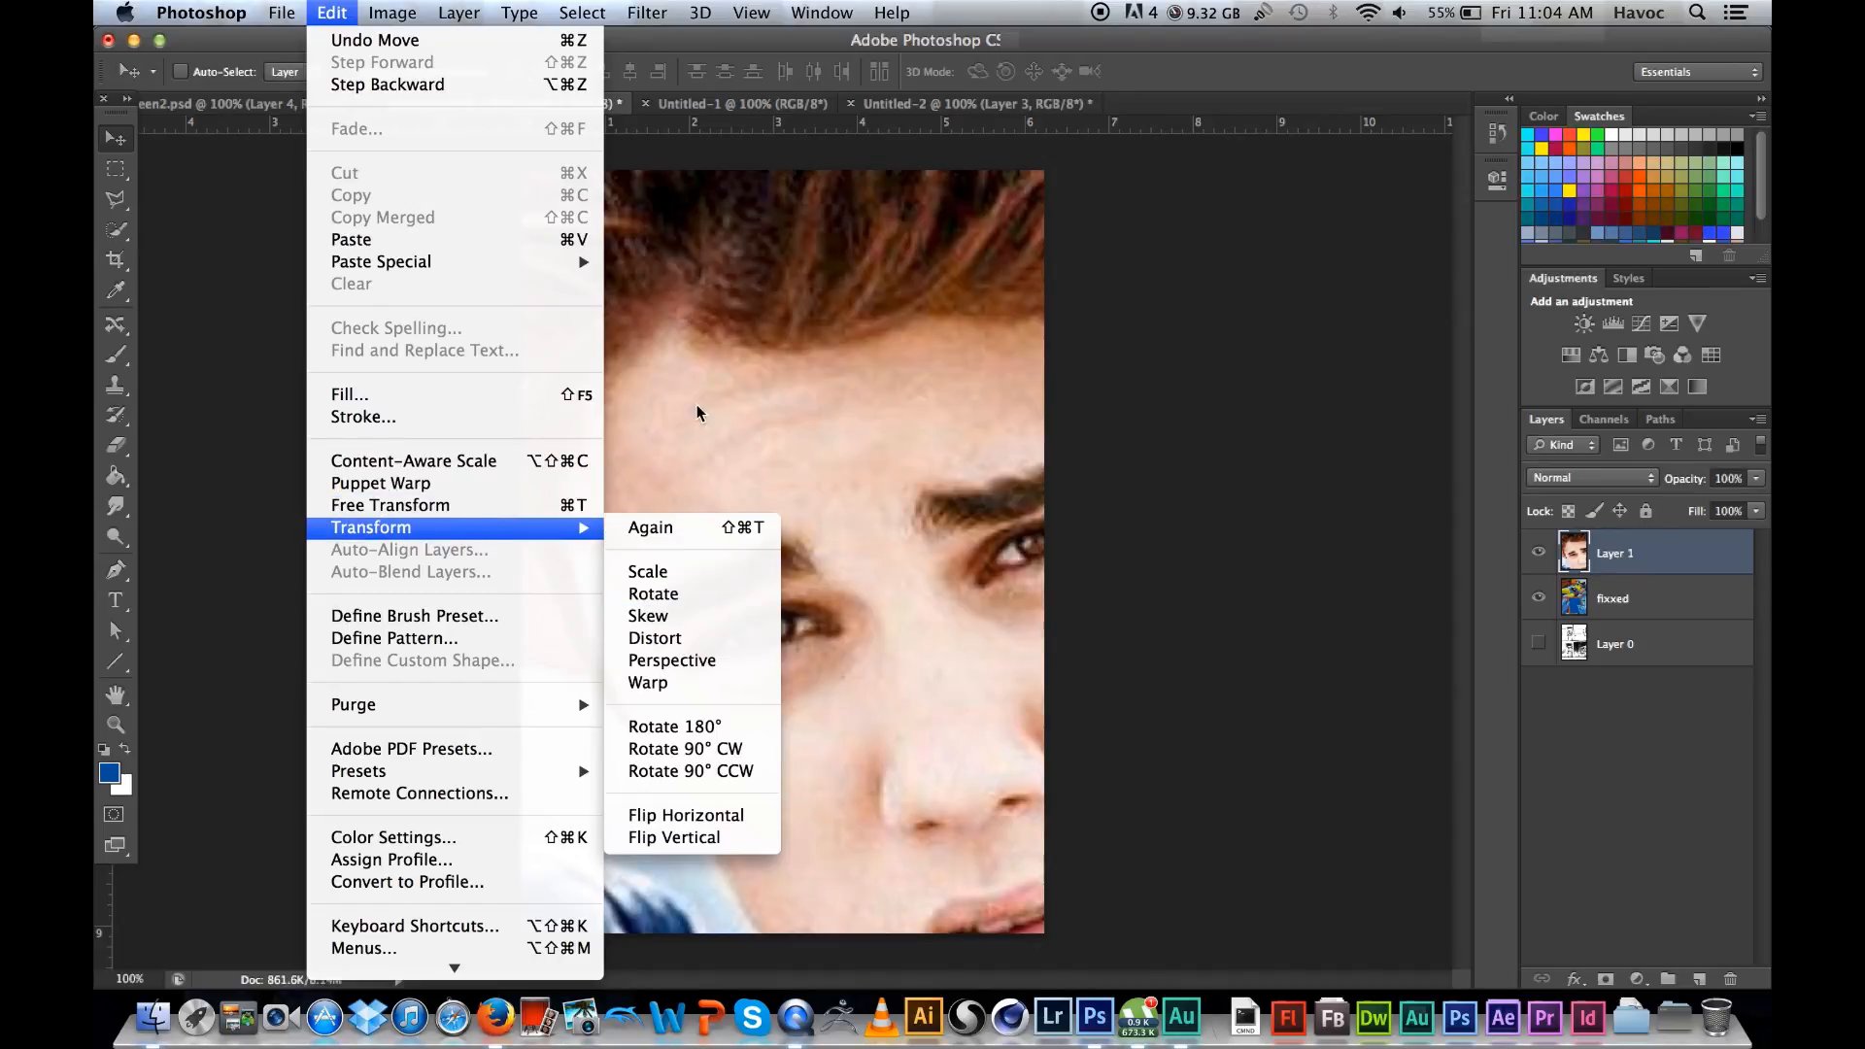
pyautogui.click(1157, 51)
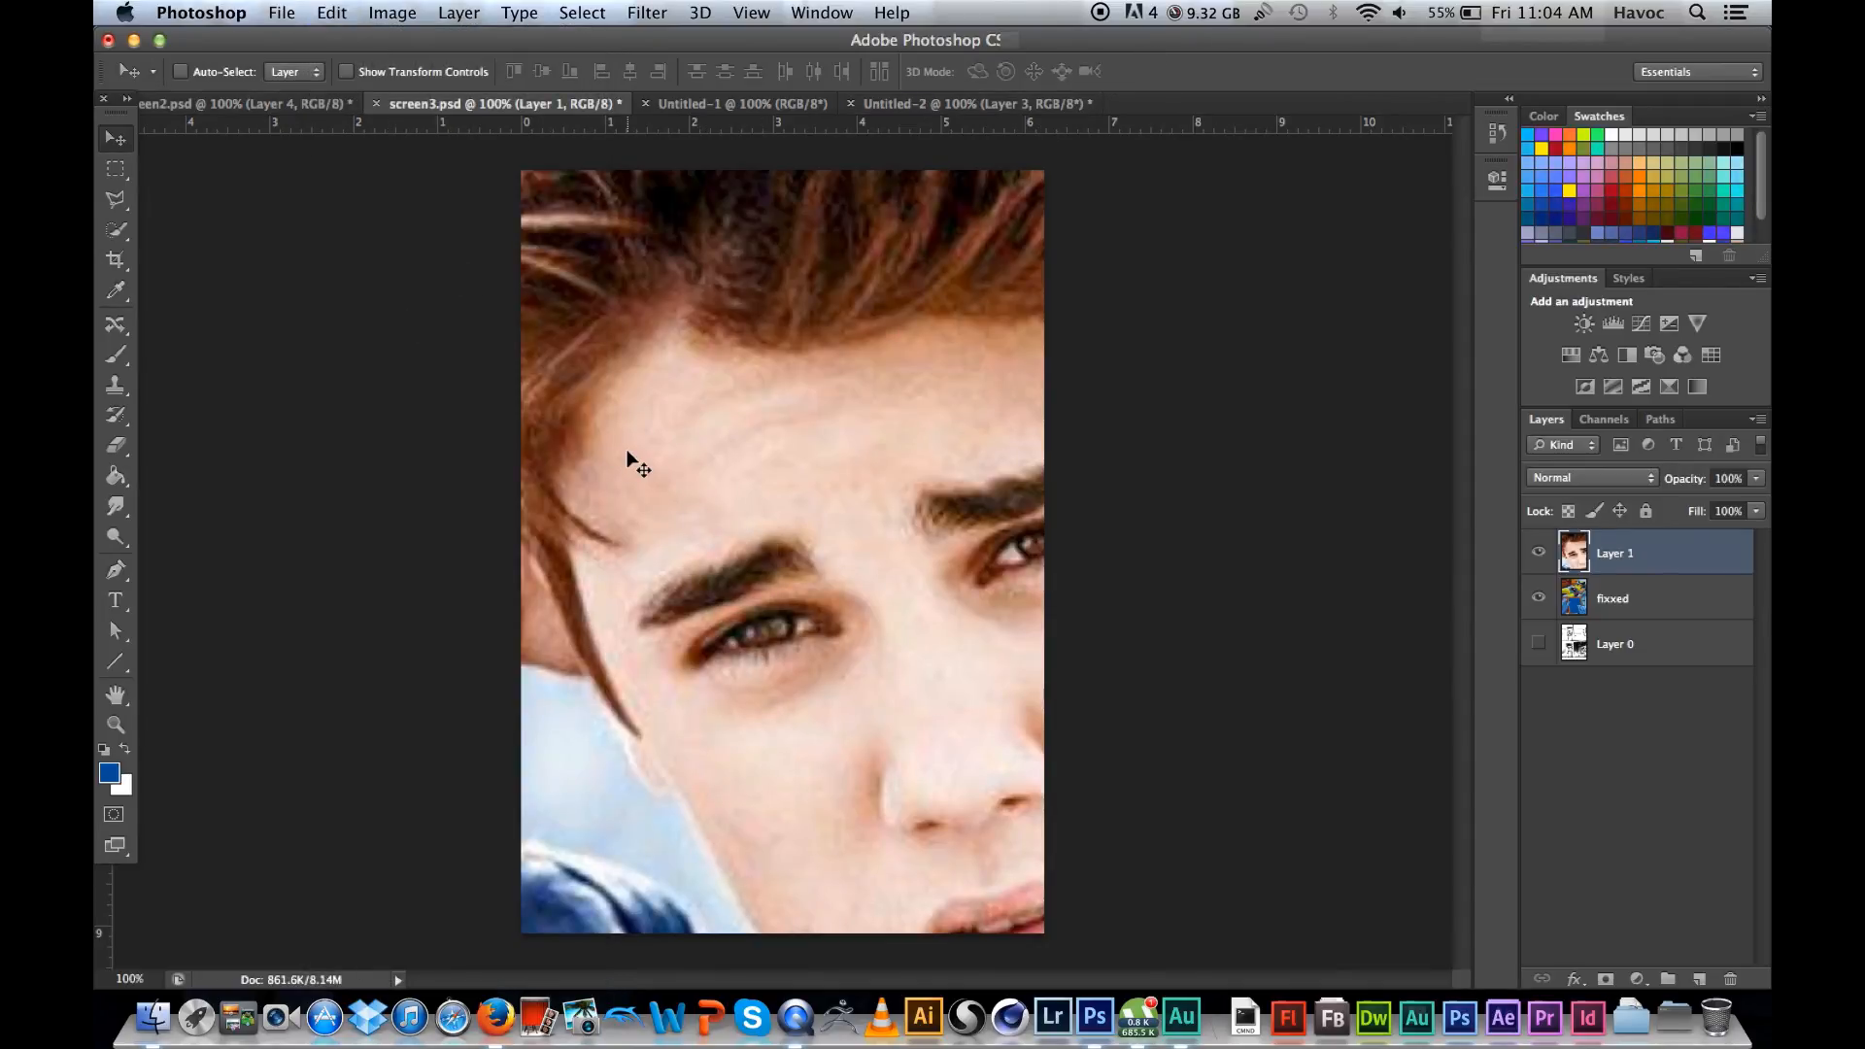
pyautogui.hotkey('ctrl', 't')
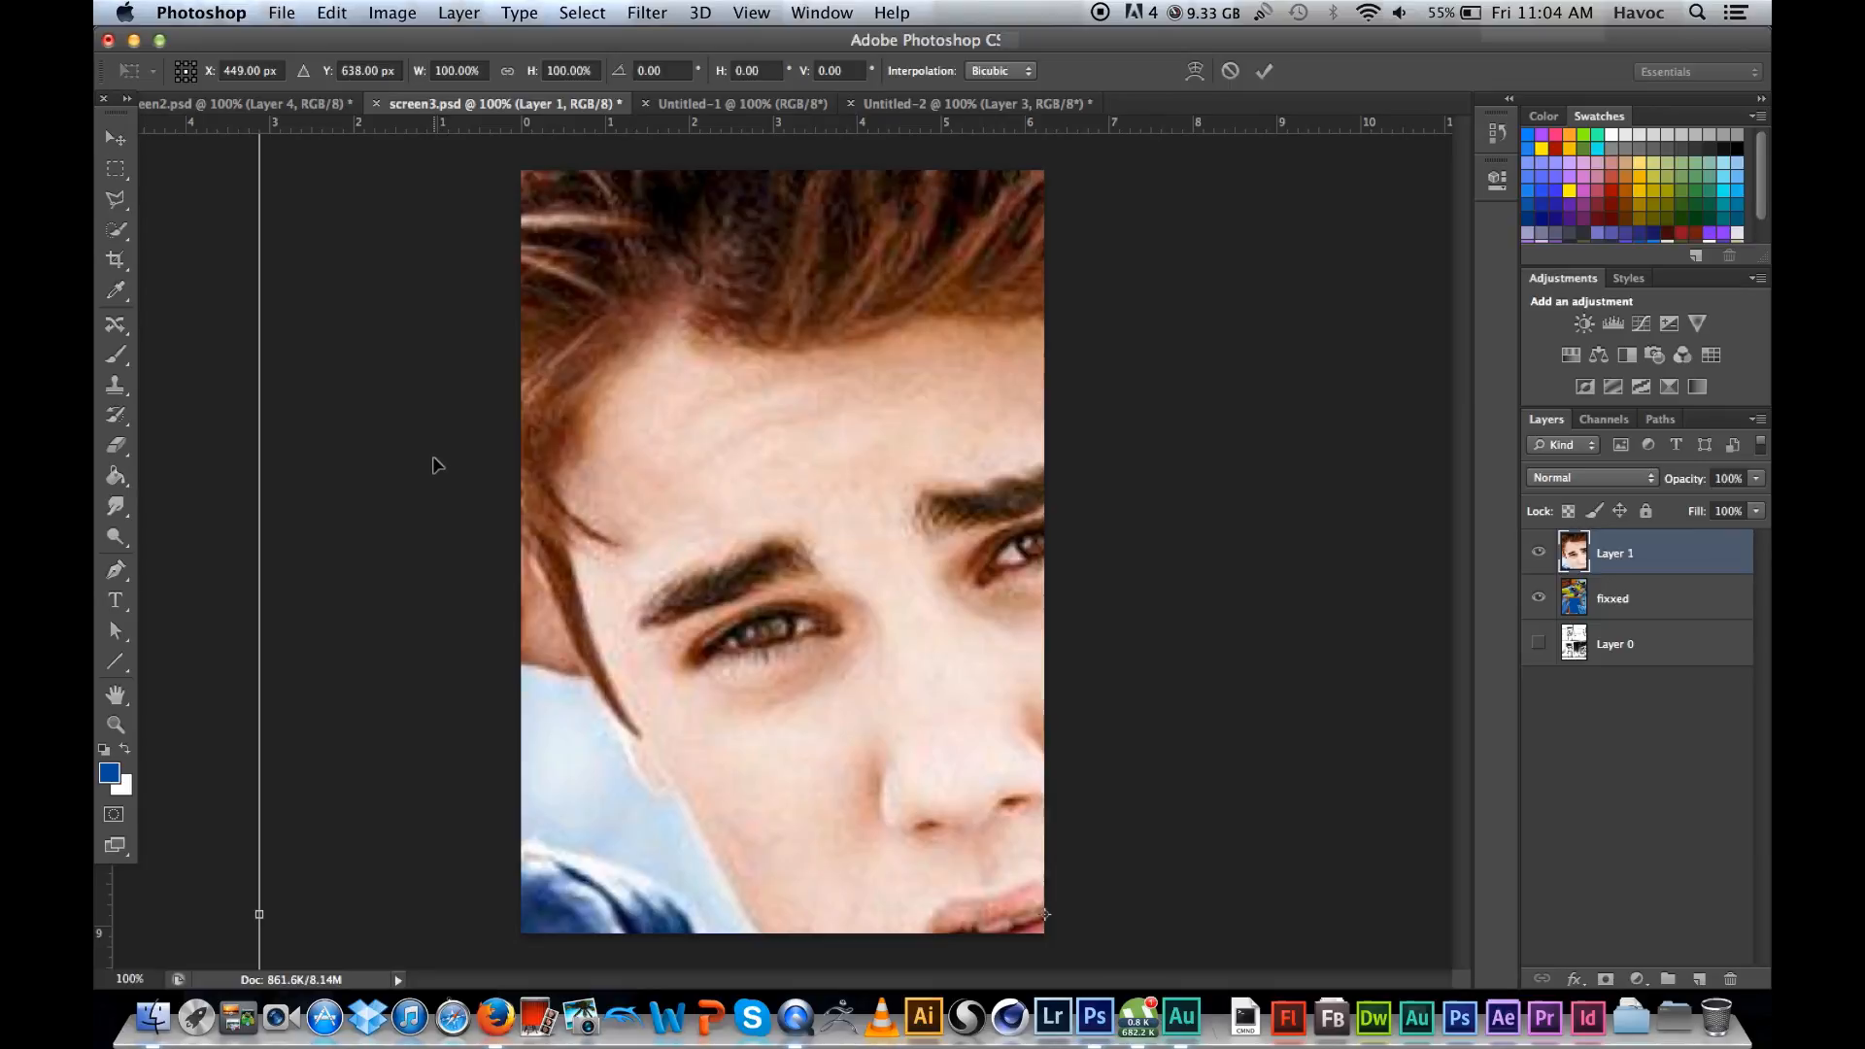
pyautogui.moveTo(779, 372); pyautogui.dragTo(803, 564)
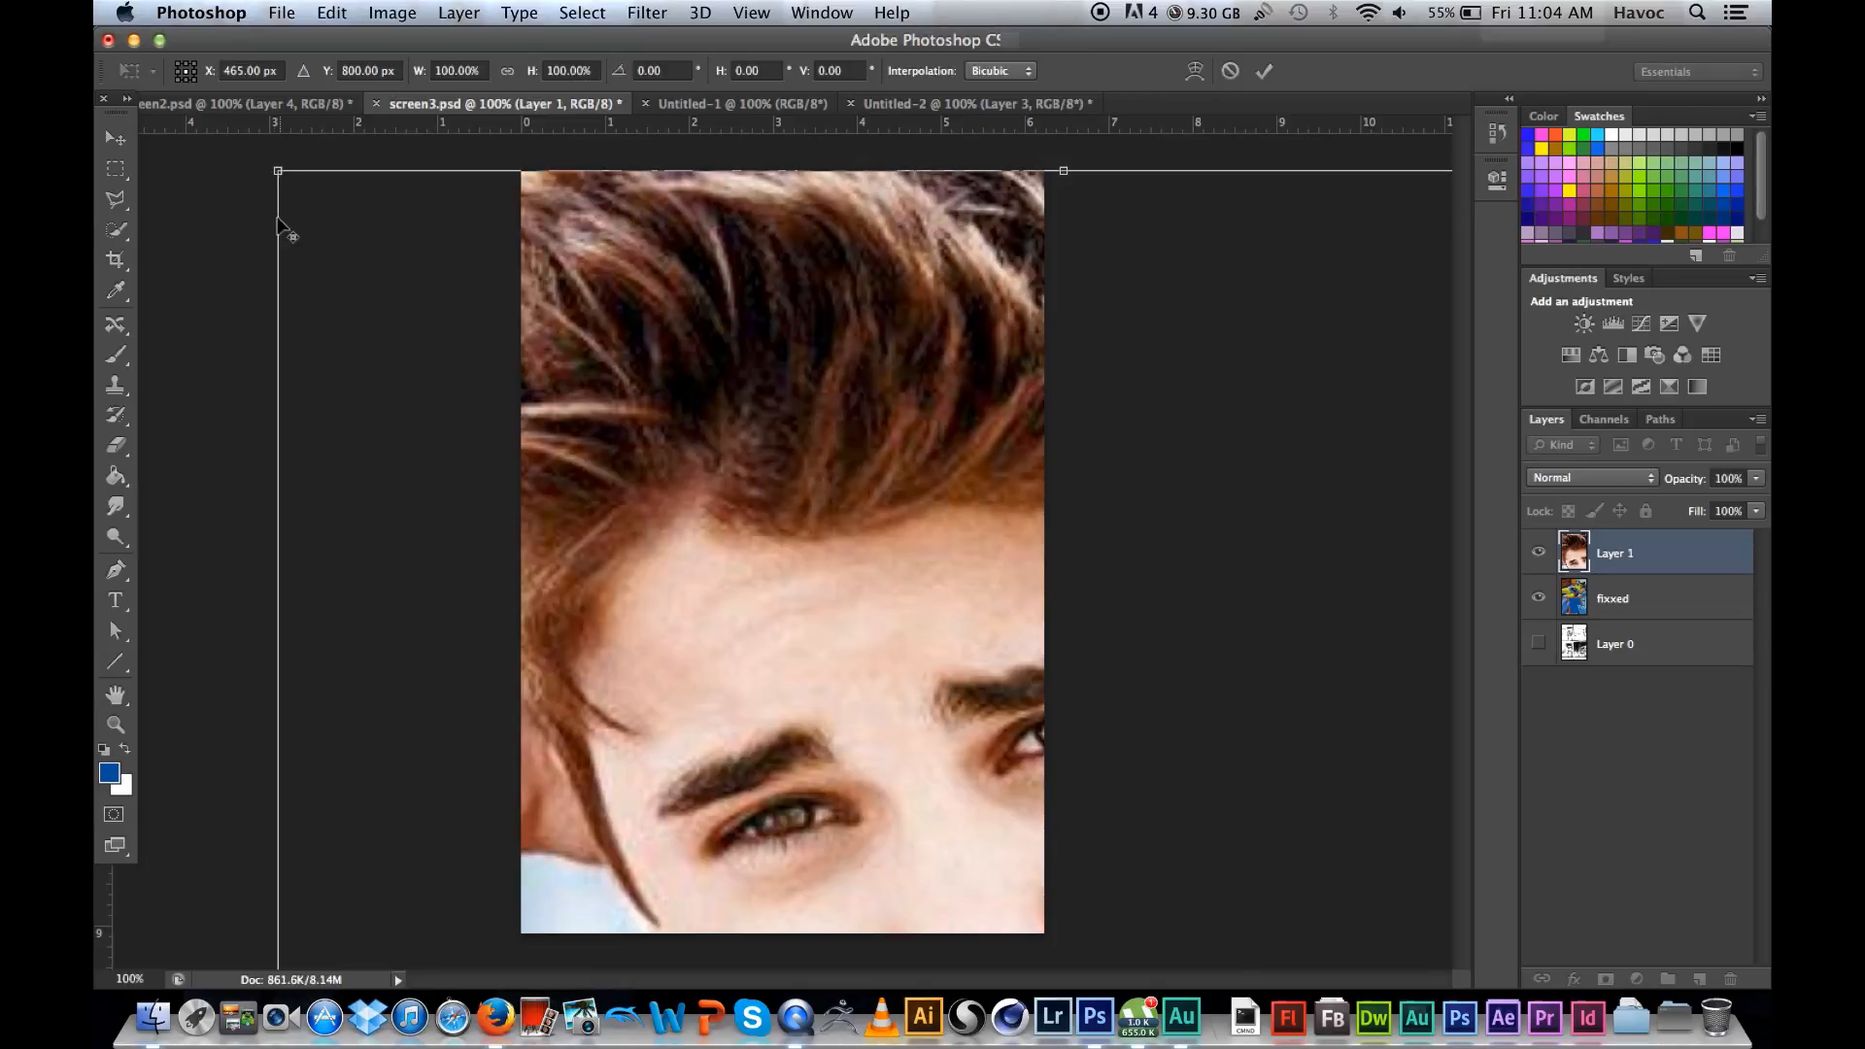
pyautogui.moveTo(278, 173); pyautogui.dragTo(756, 864)
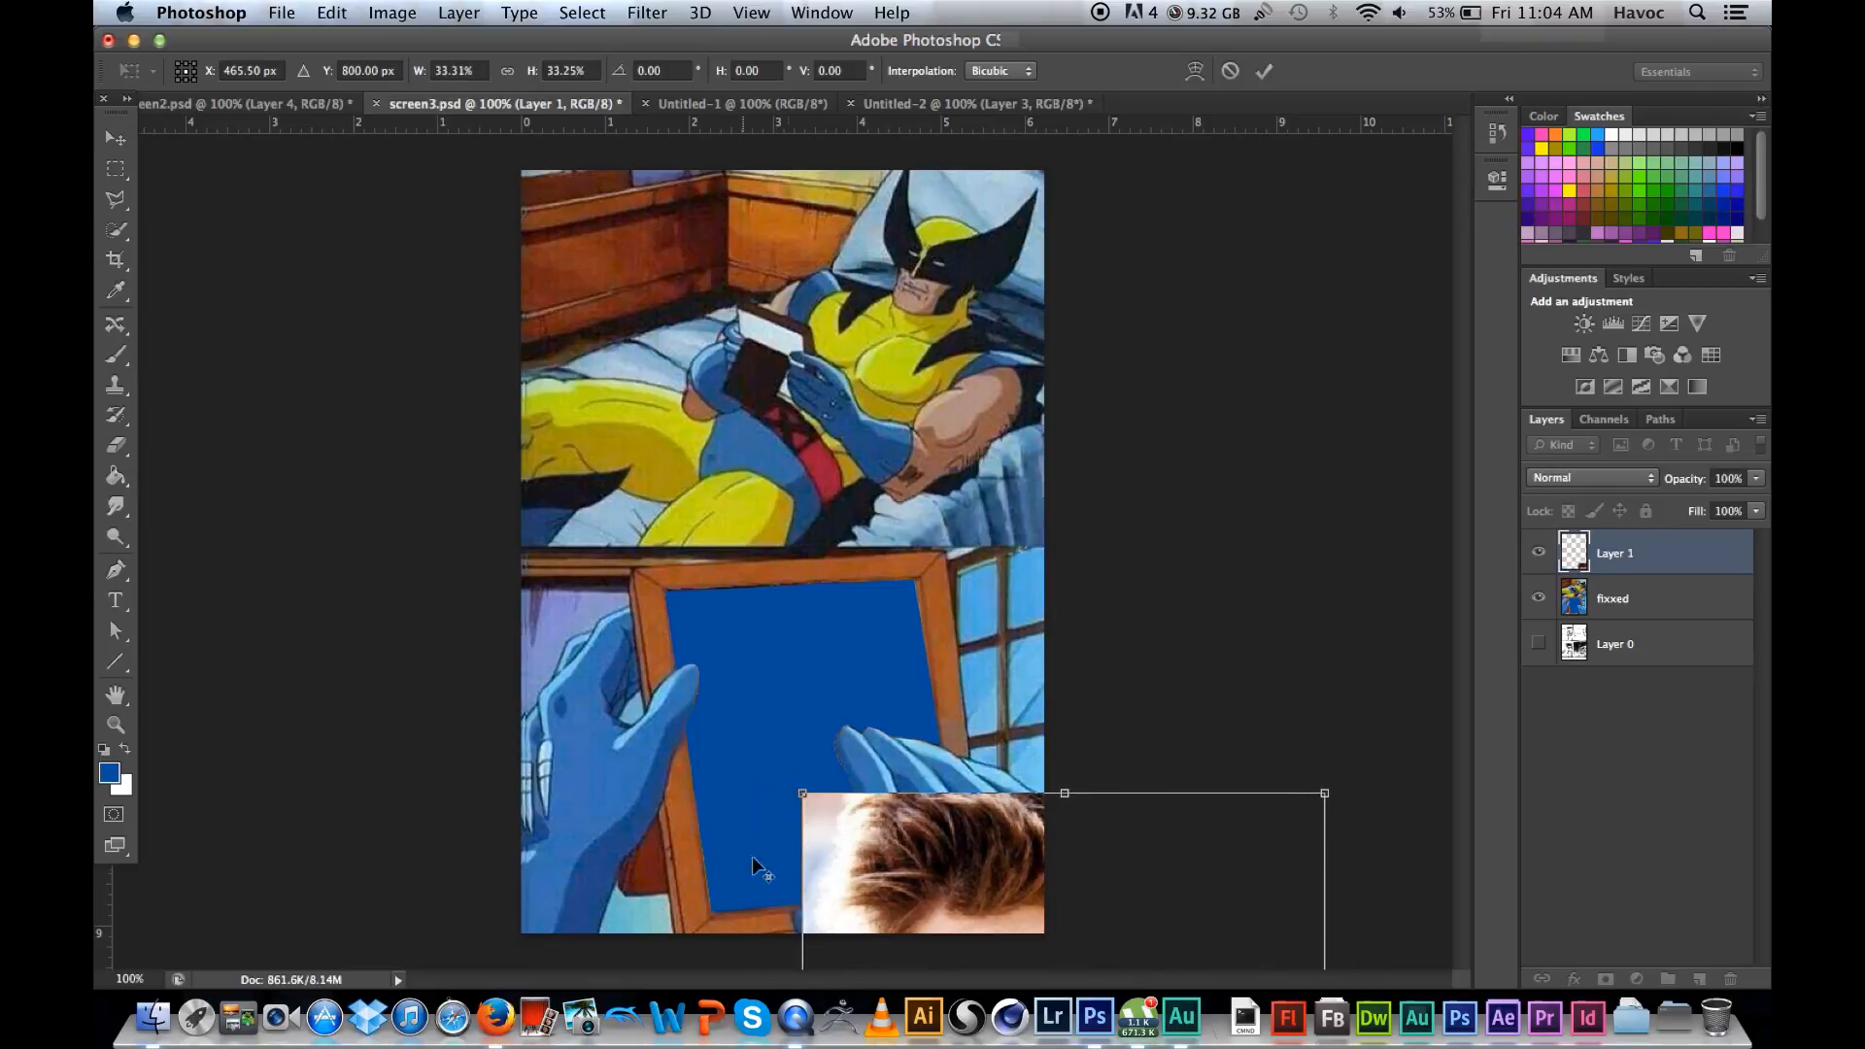
pyautogui.moveTo(891, 860); pyautogui.dragTo(622, 567)
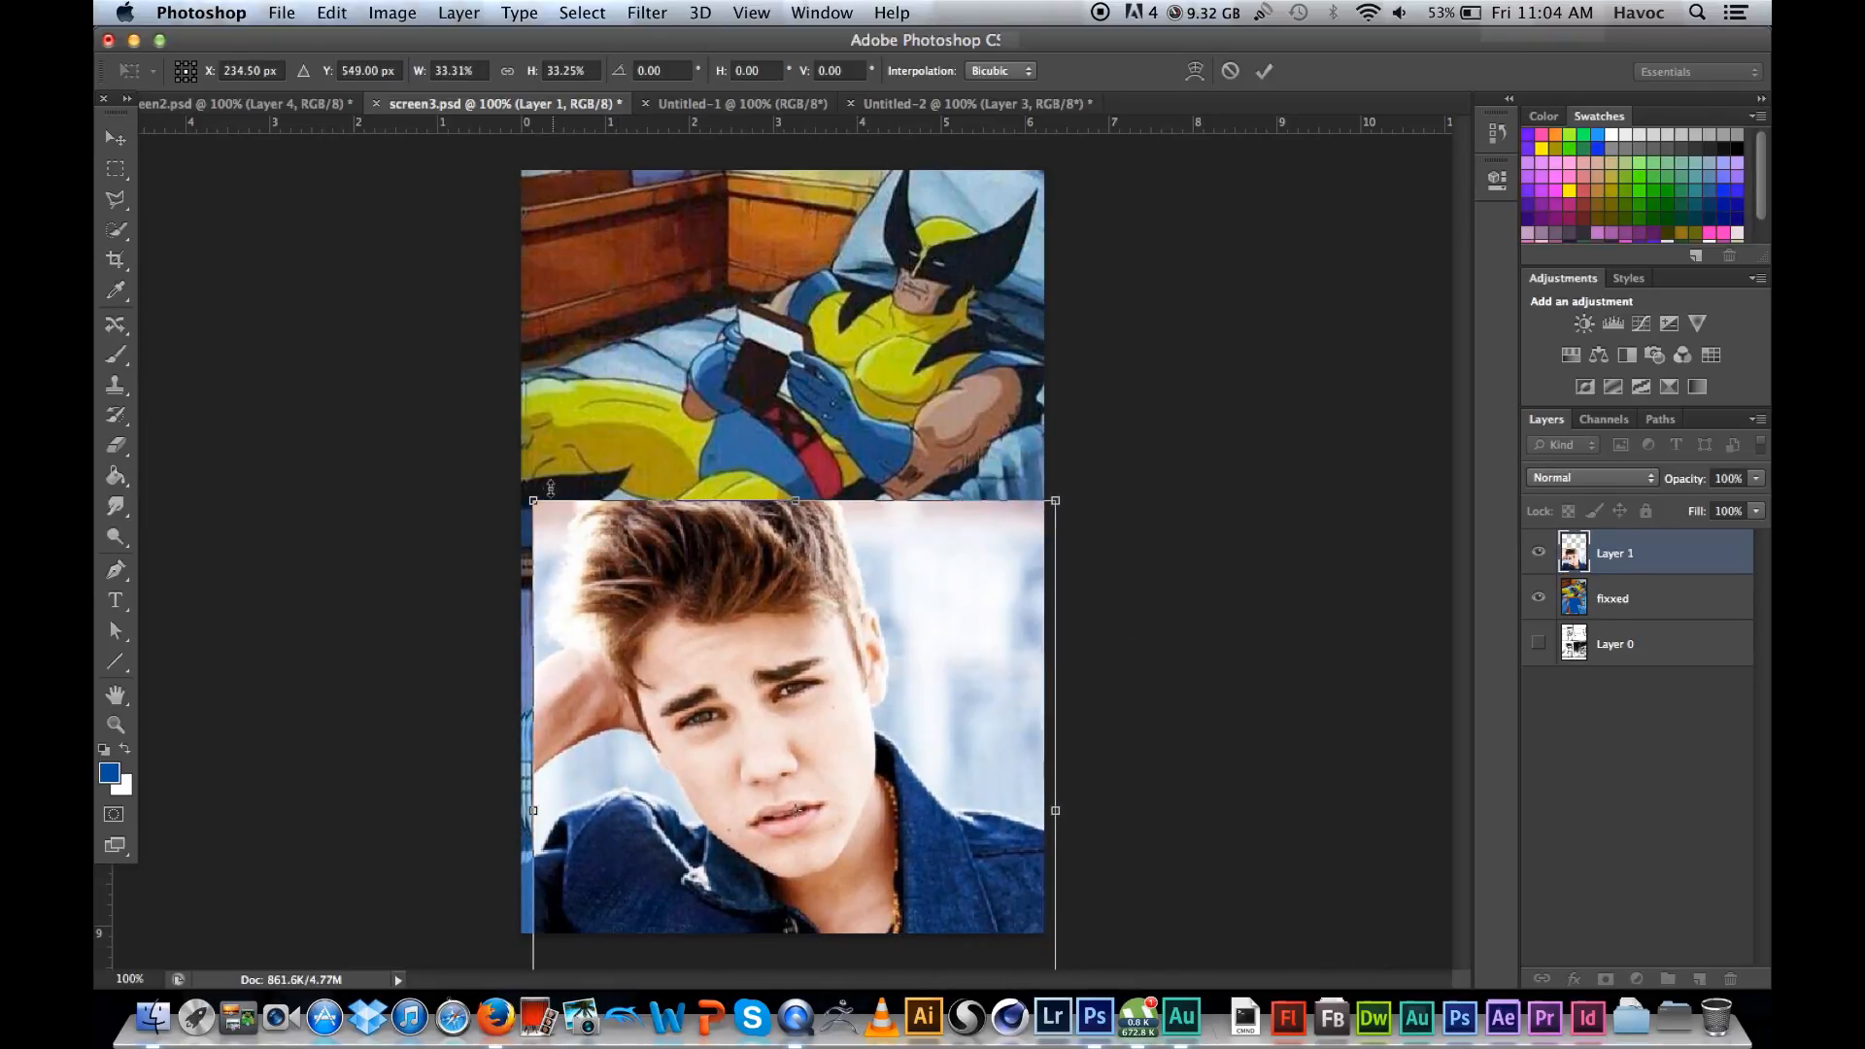
# Step: Shrink the photo further to about 21%, position it over the picture frame in the lower panel, and apply the transformation
pyautogui.moveTo(533, 502); pyautogui.dragTo(587, 564)
pyautogui.moveTo(796, 712); pyautogui.dragTo(777, 527)
pyautogui.moveTo(568, 387); pyautogui.dragTo(590, 409)
pyautogui.moveTo(734, 546); pyautogui.dragTo(928, 669)
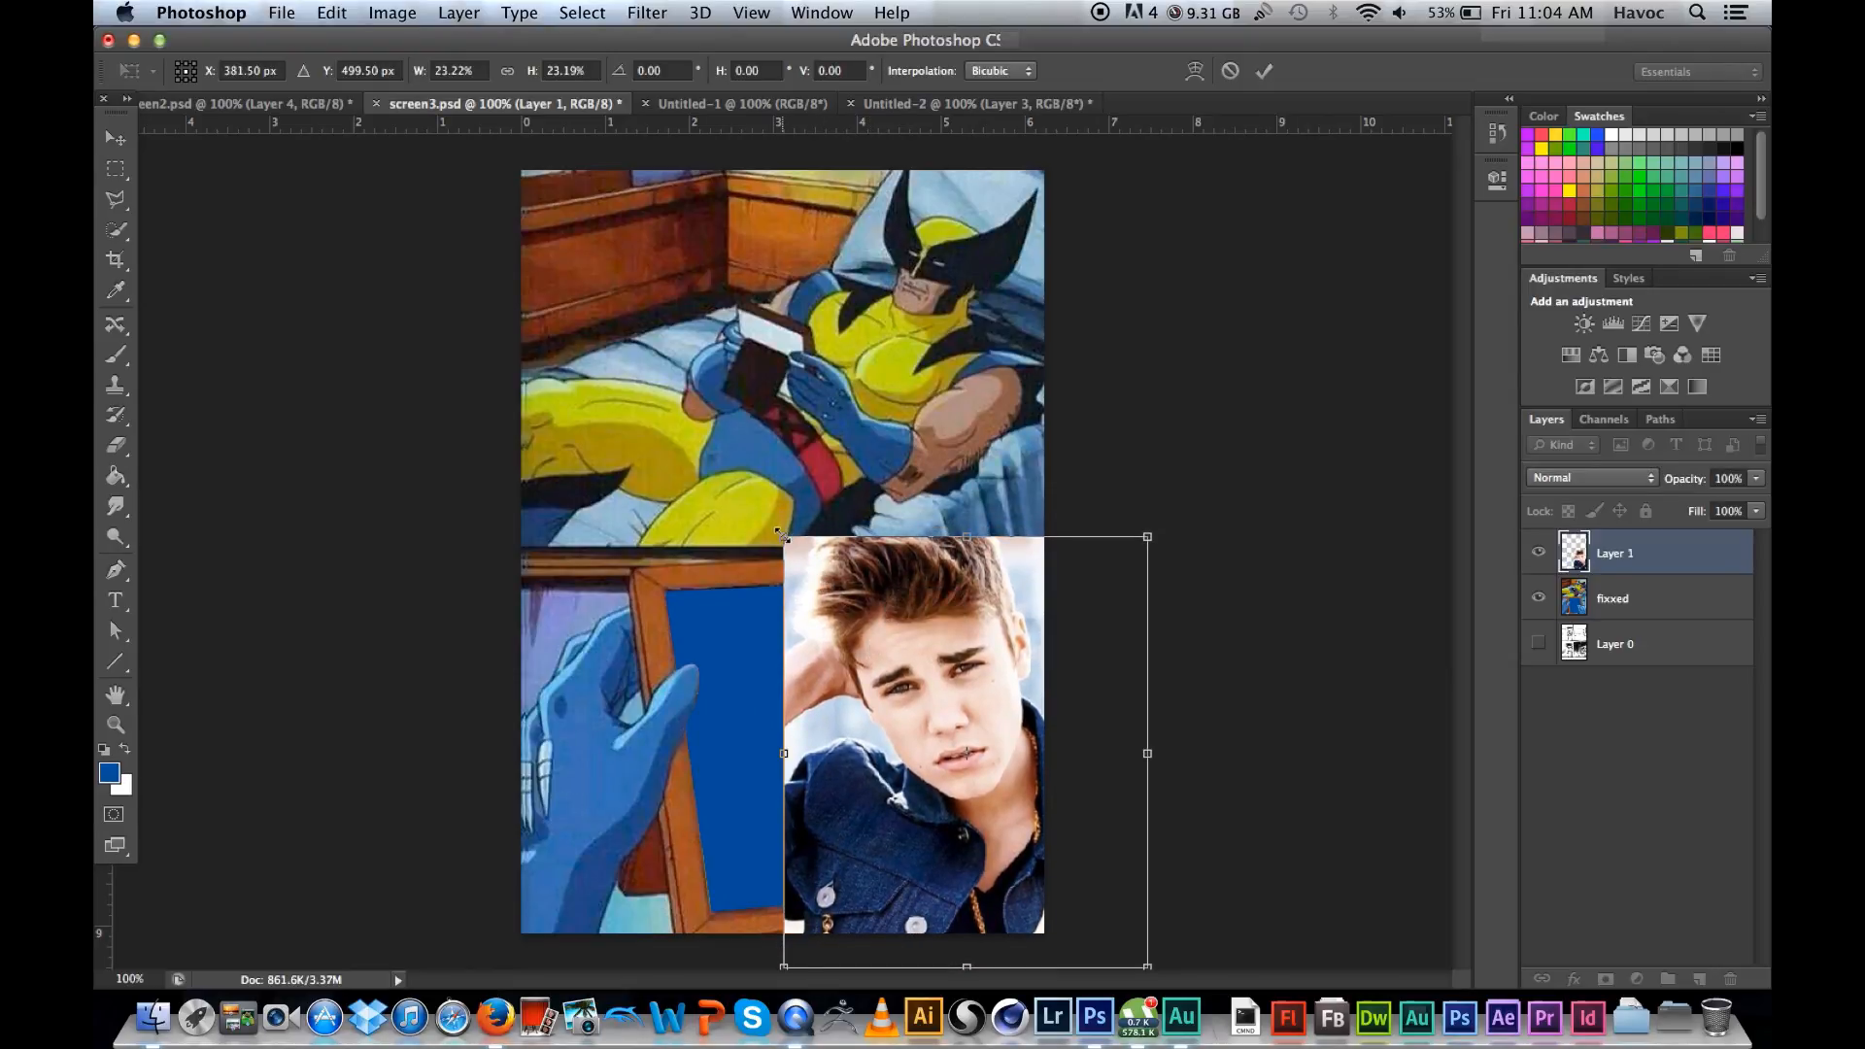
pyautogui.moveTo(780, 533); pyautogui.dragTo(793, 547)
pyautogui.moveTo(861, 621)
pyautogui.mouseDown()
pyautogui.moveTo(810, 618)
pyautogui.moveTo(838, 625)
pyautogui.mouseUp()
pyautogui.moveTo(756, 542); pyautogui.dragTo(767, 555)
pyautogui.moveTo(821, 623); pyautogui.dragTo(689, 613)
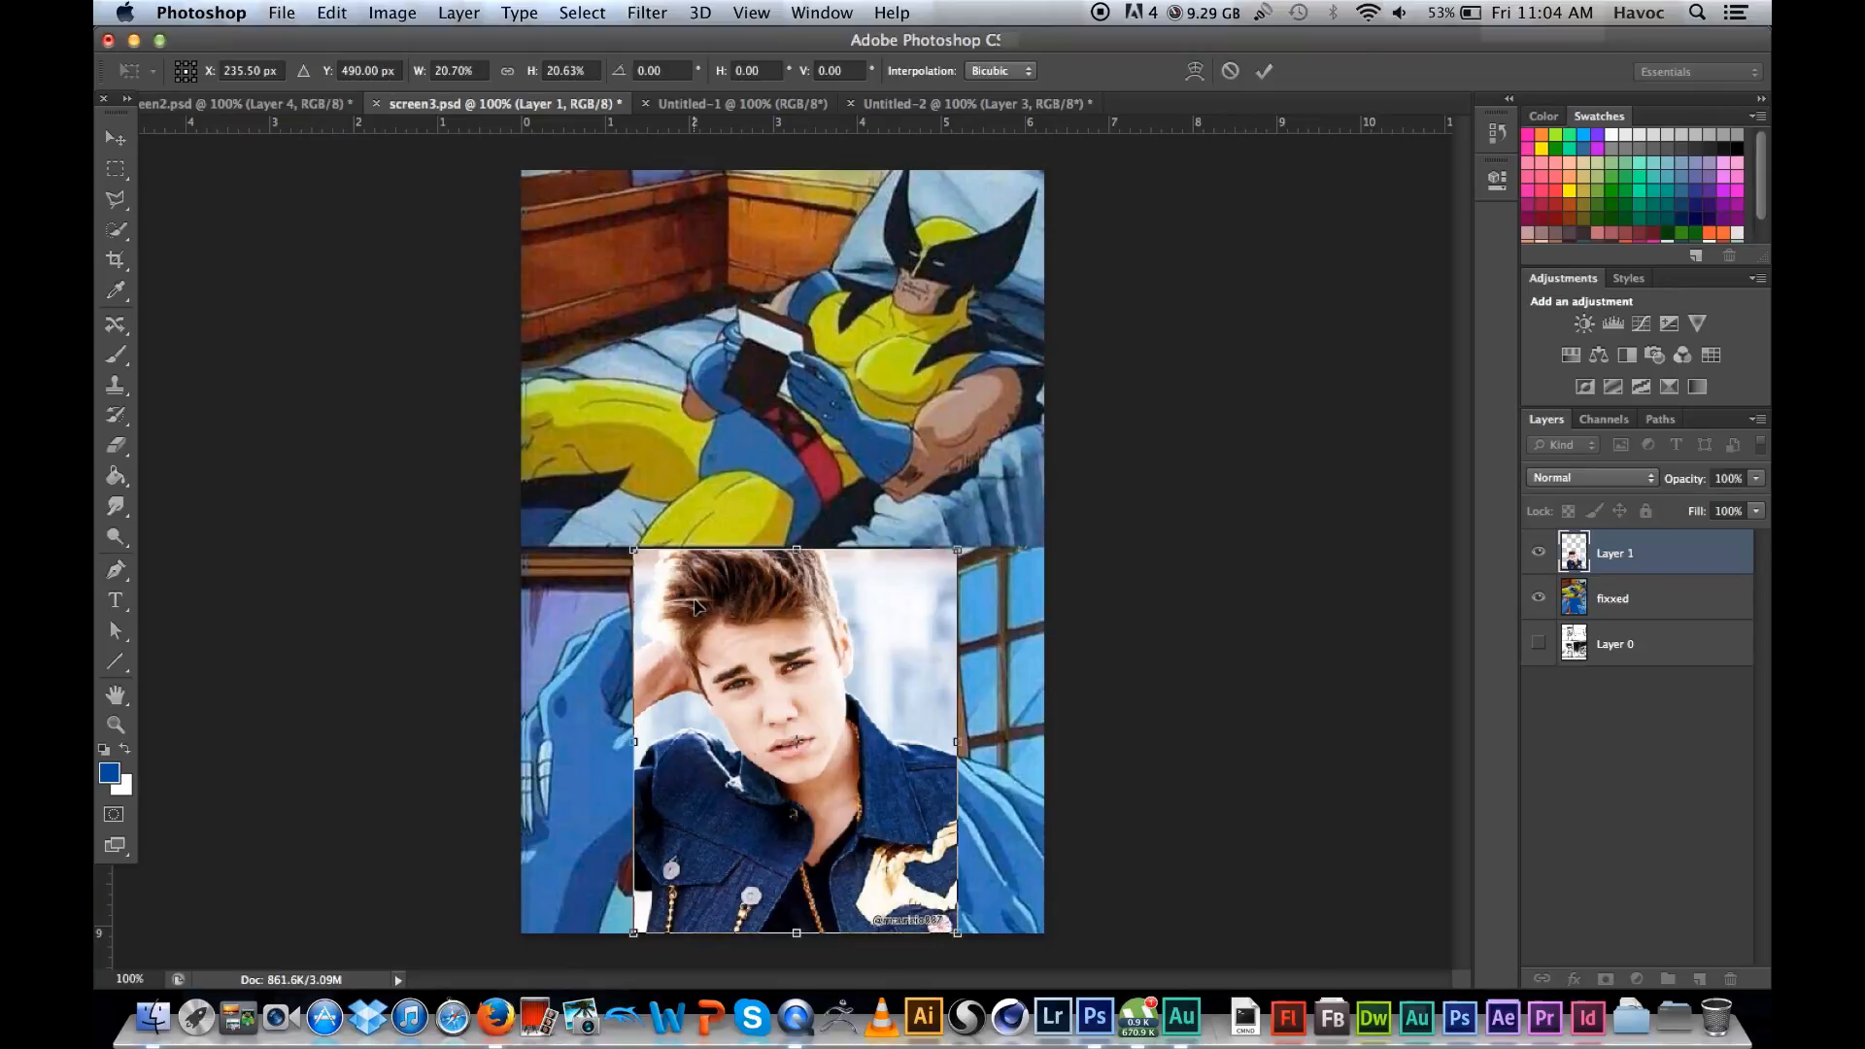
pyautogui.press('Return')
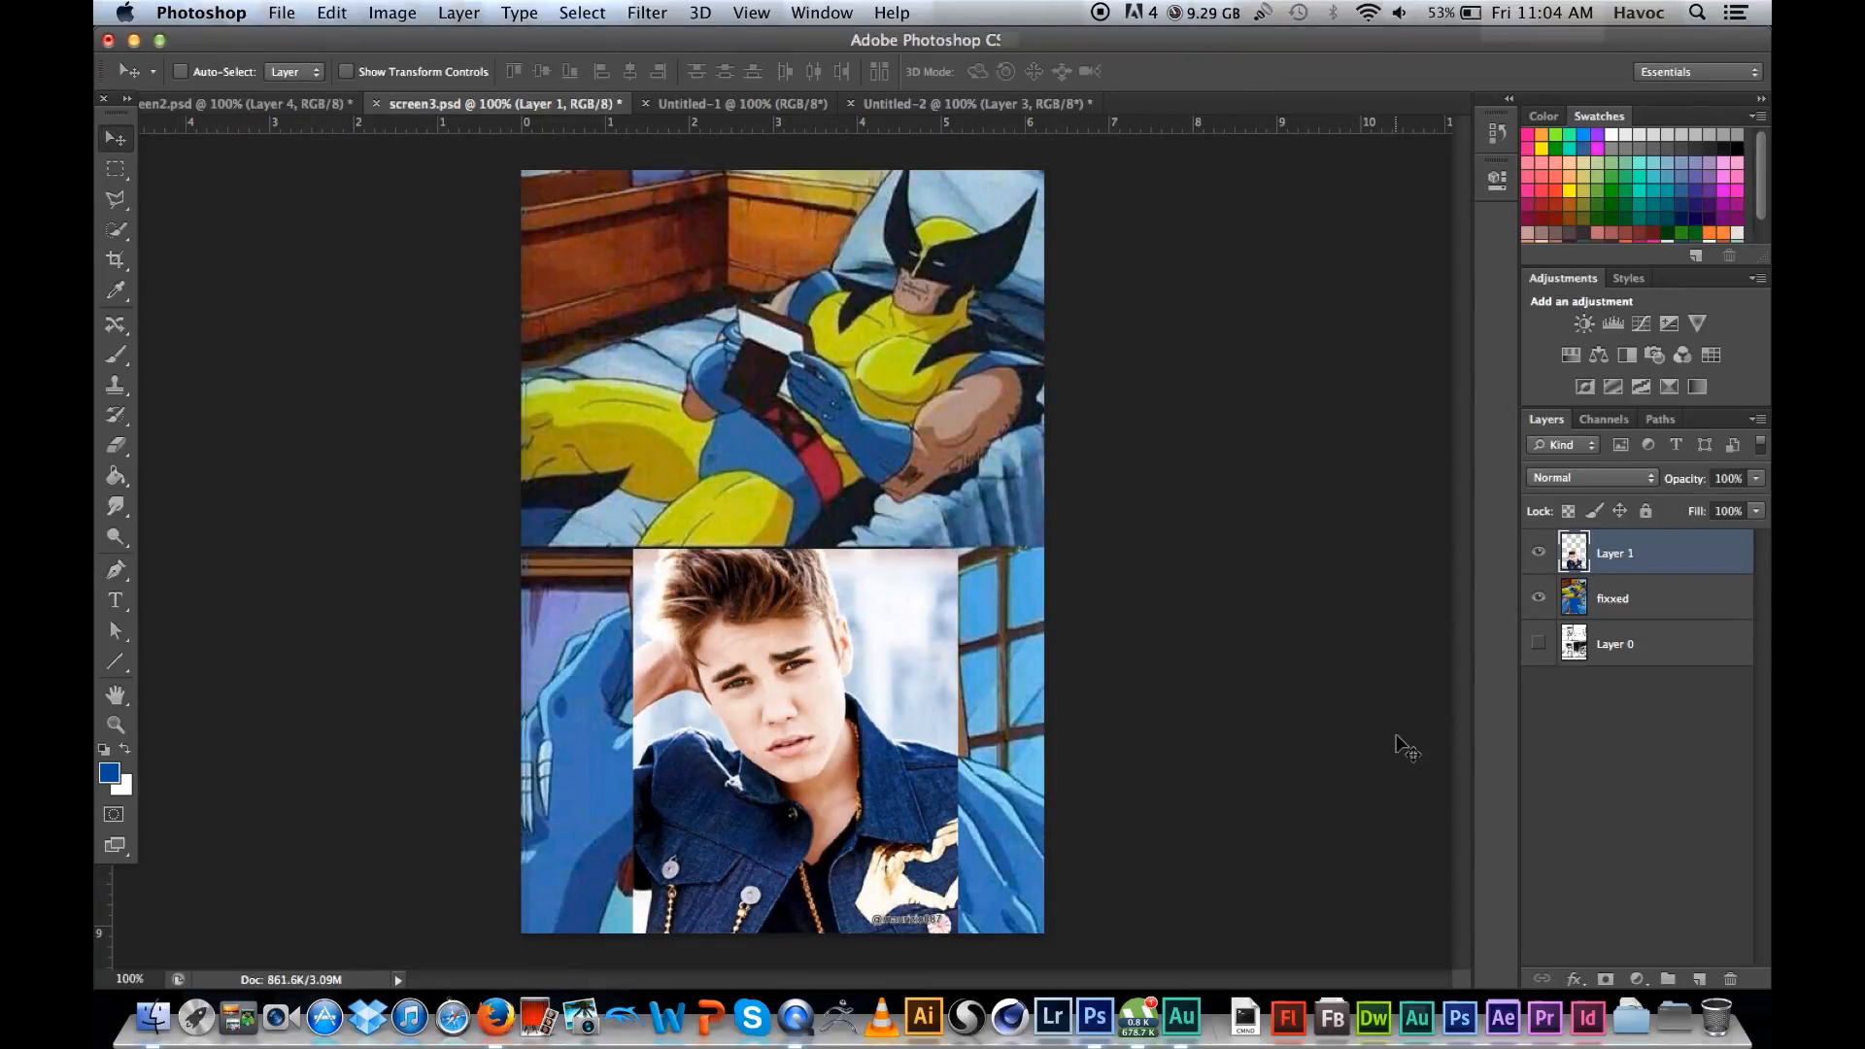
# Step: Toggle the visibility of the photo on Layer 1 several times and leave it hidden
pyautogui.click(1538, 553)
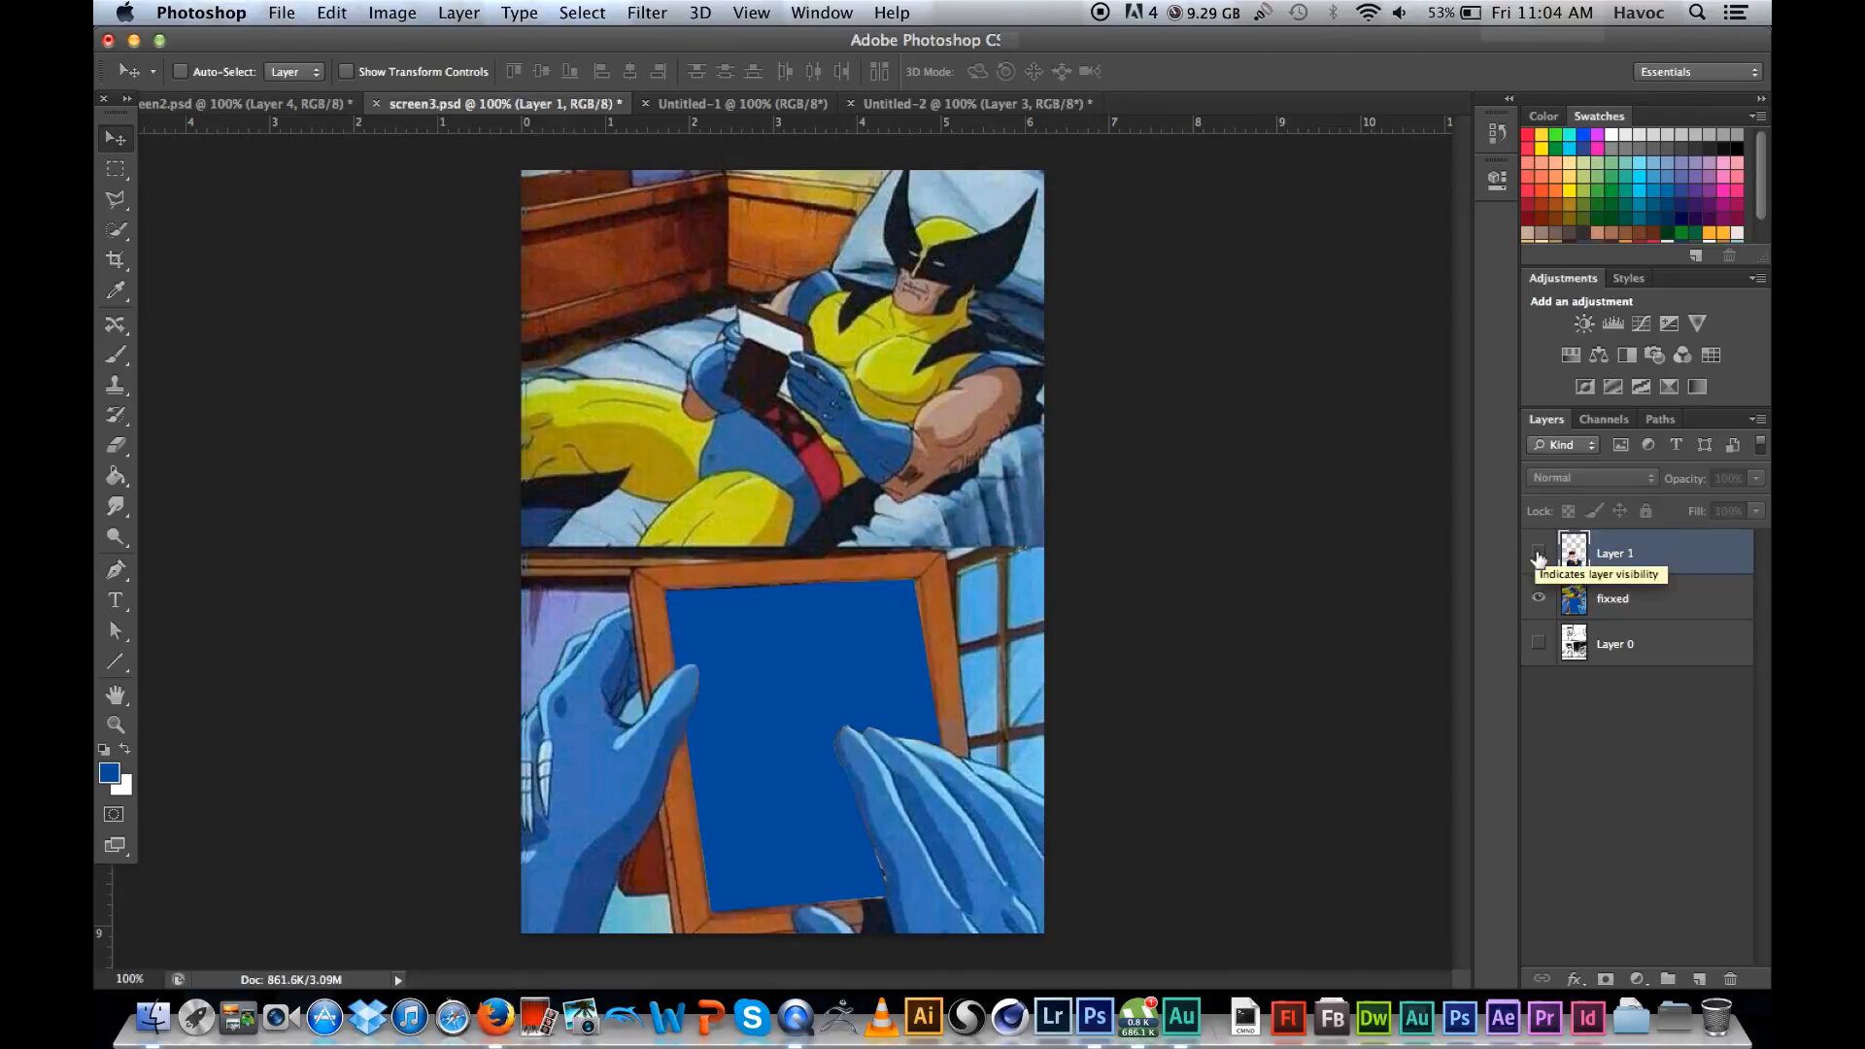
pyautogui.click(1538, 554)
pyautogui.click(1539, 553)
pyautogui.click(1539, 554)
pyautogui.click(1538, 554)
pyautogui.click(1539, 554)
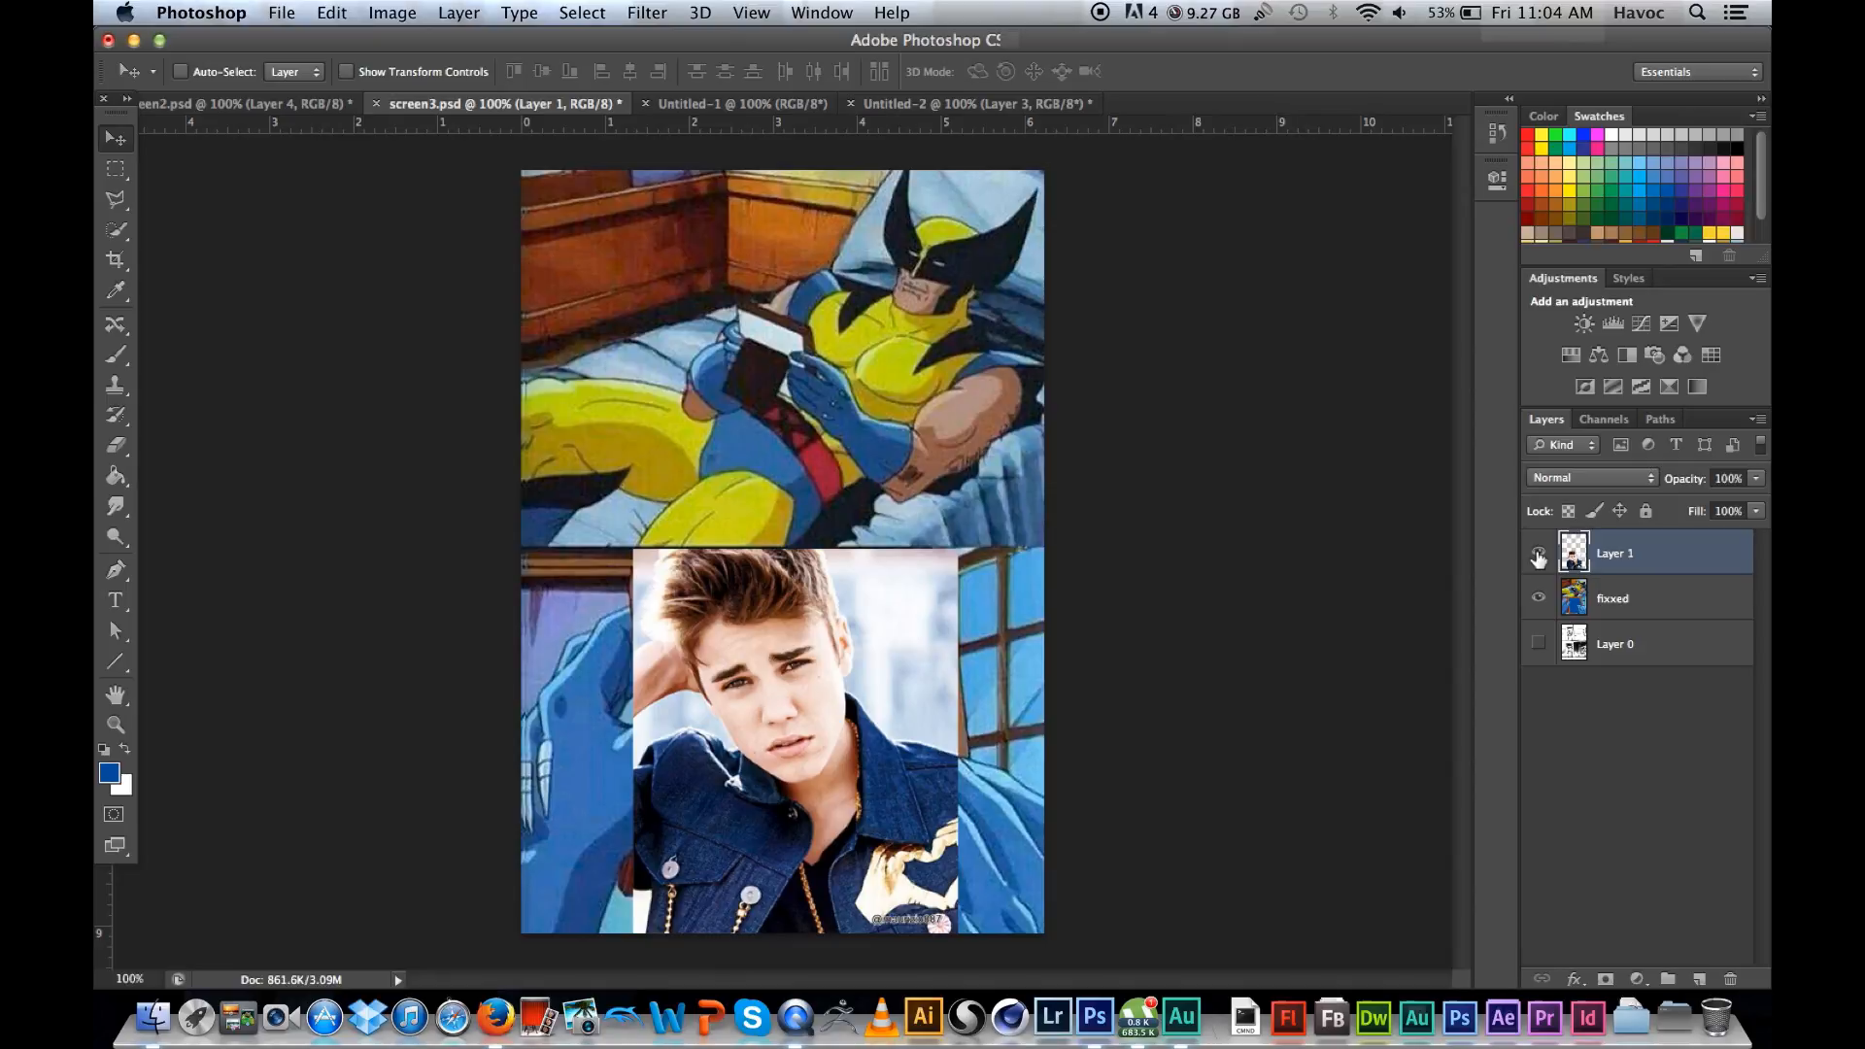
pyautogui.click(1539, 553)
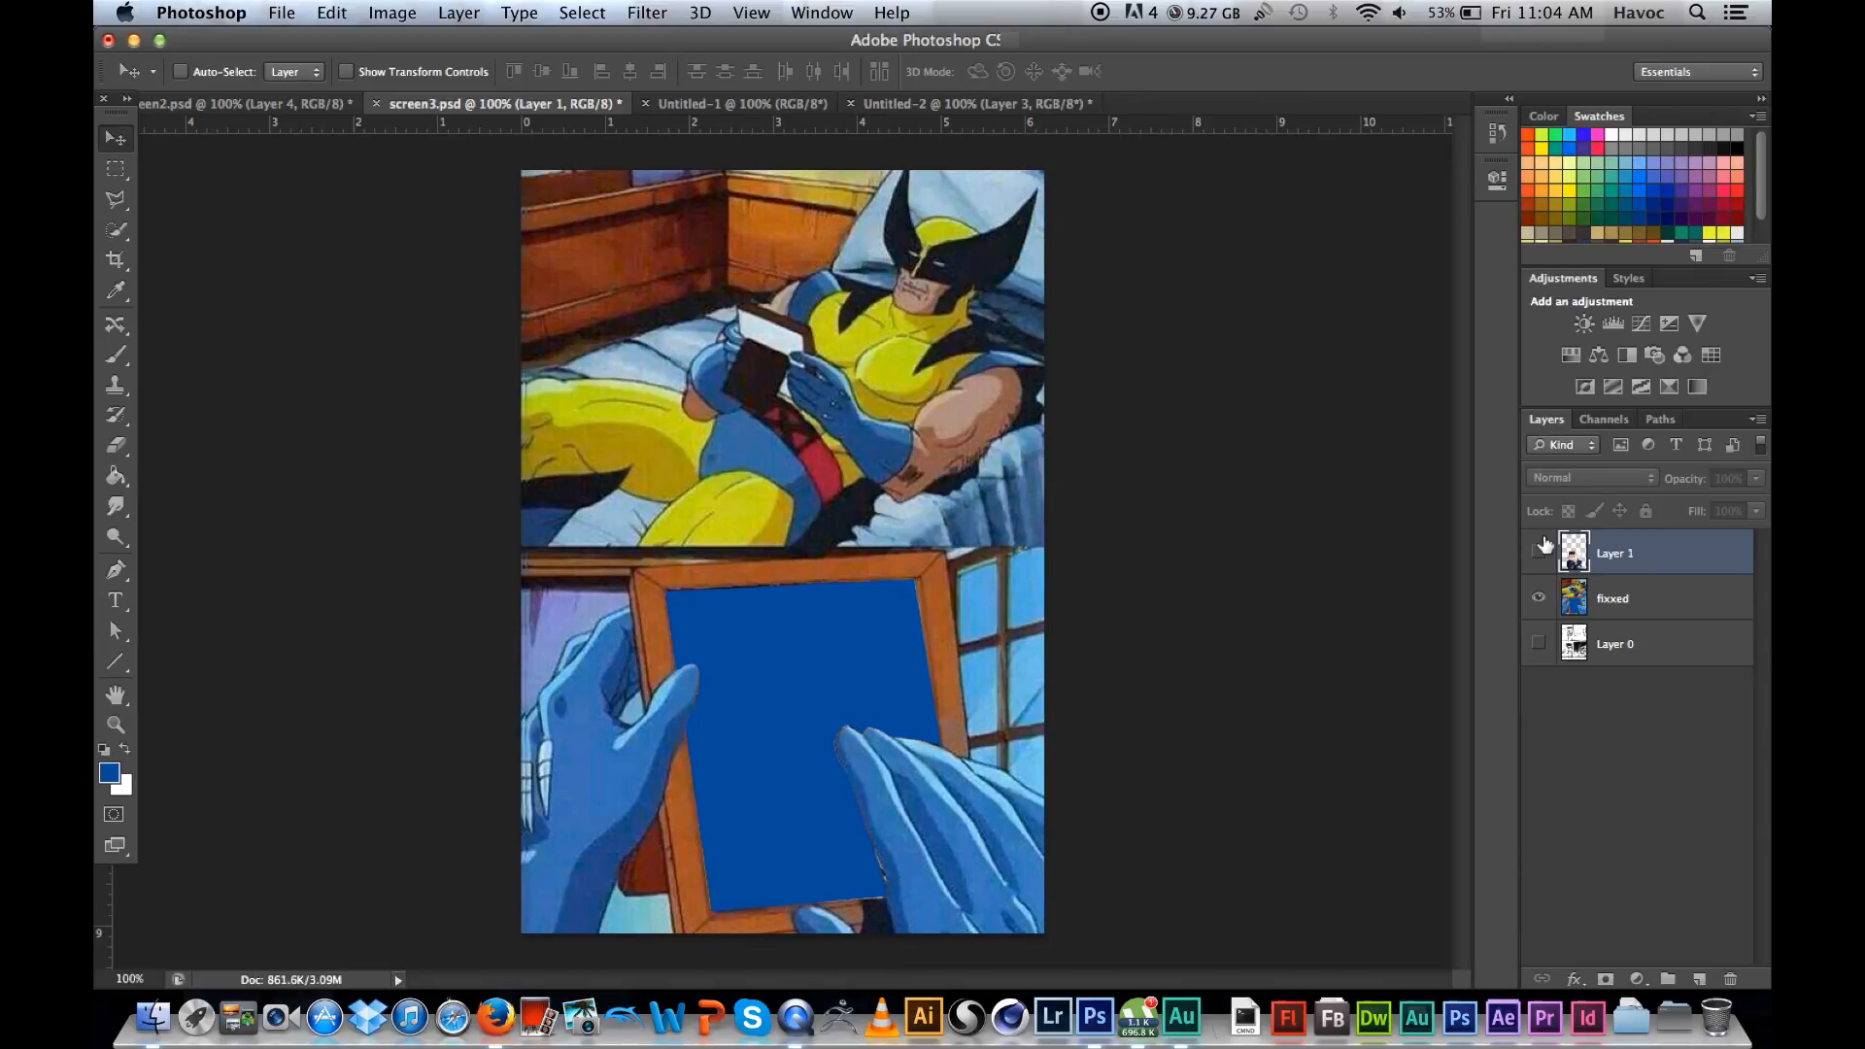
# Step: Make the fixxed layer active and choose the Polygonal Lasso tool for working on the picture frame
pyautogui.press('super+plus')
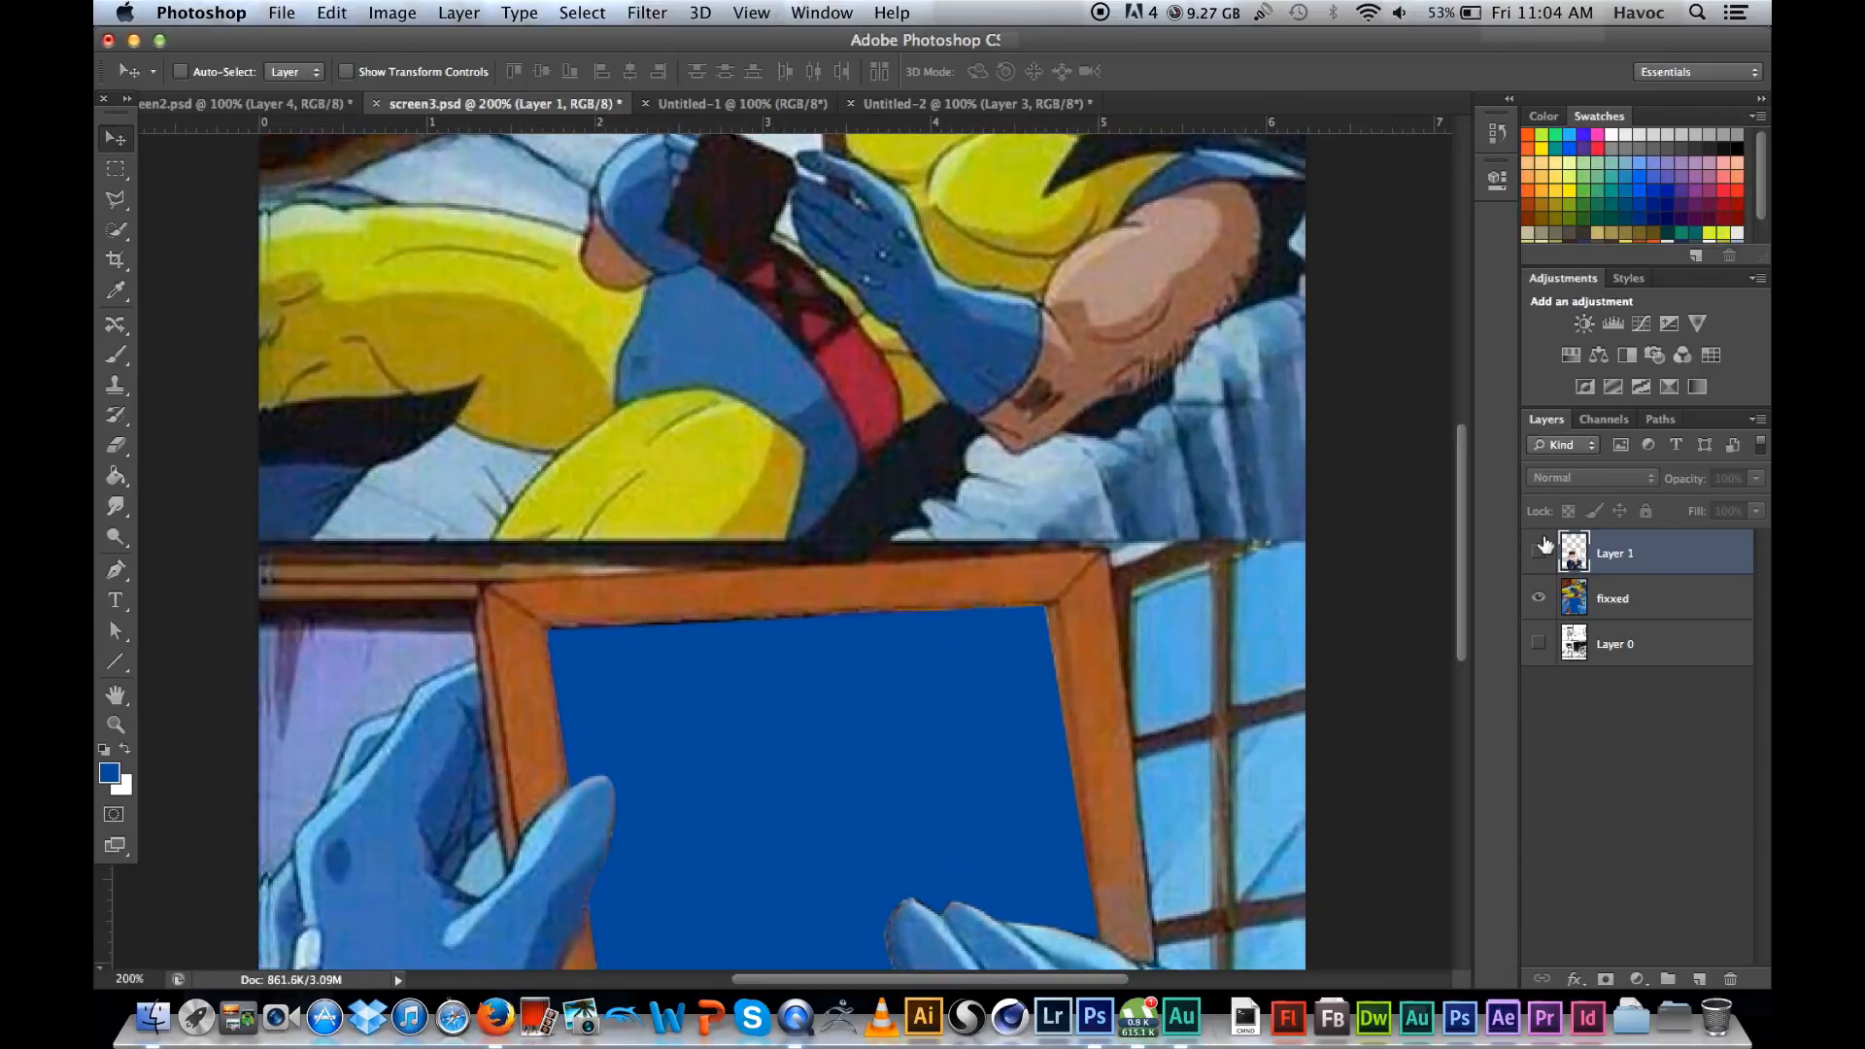
pyautogui.scroll(-5, 965, 548)
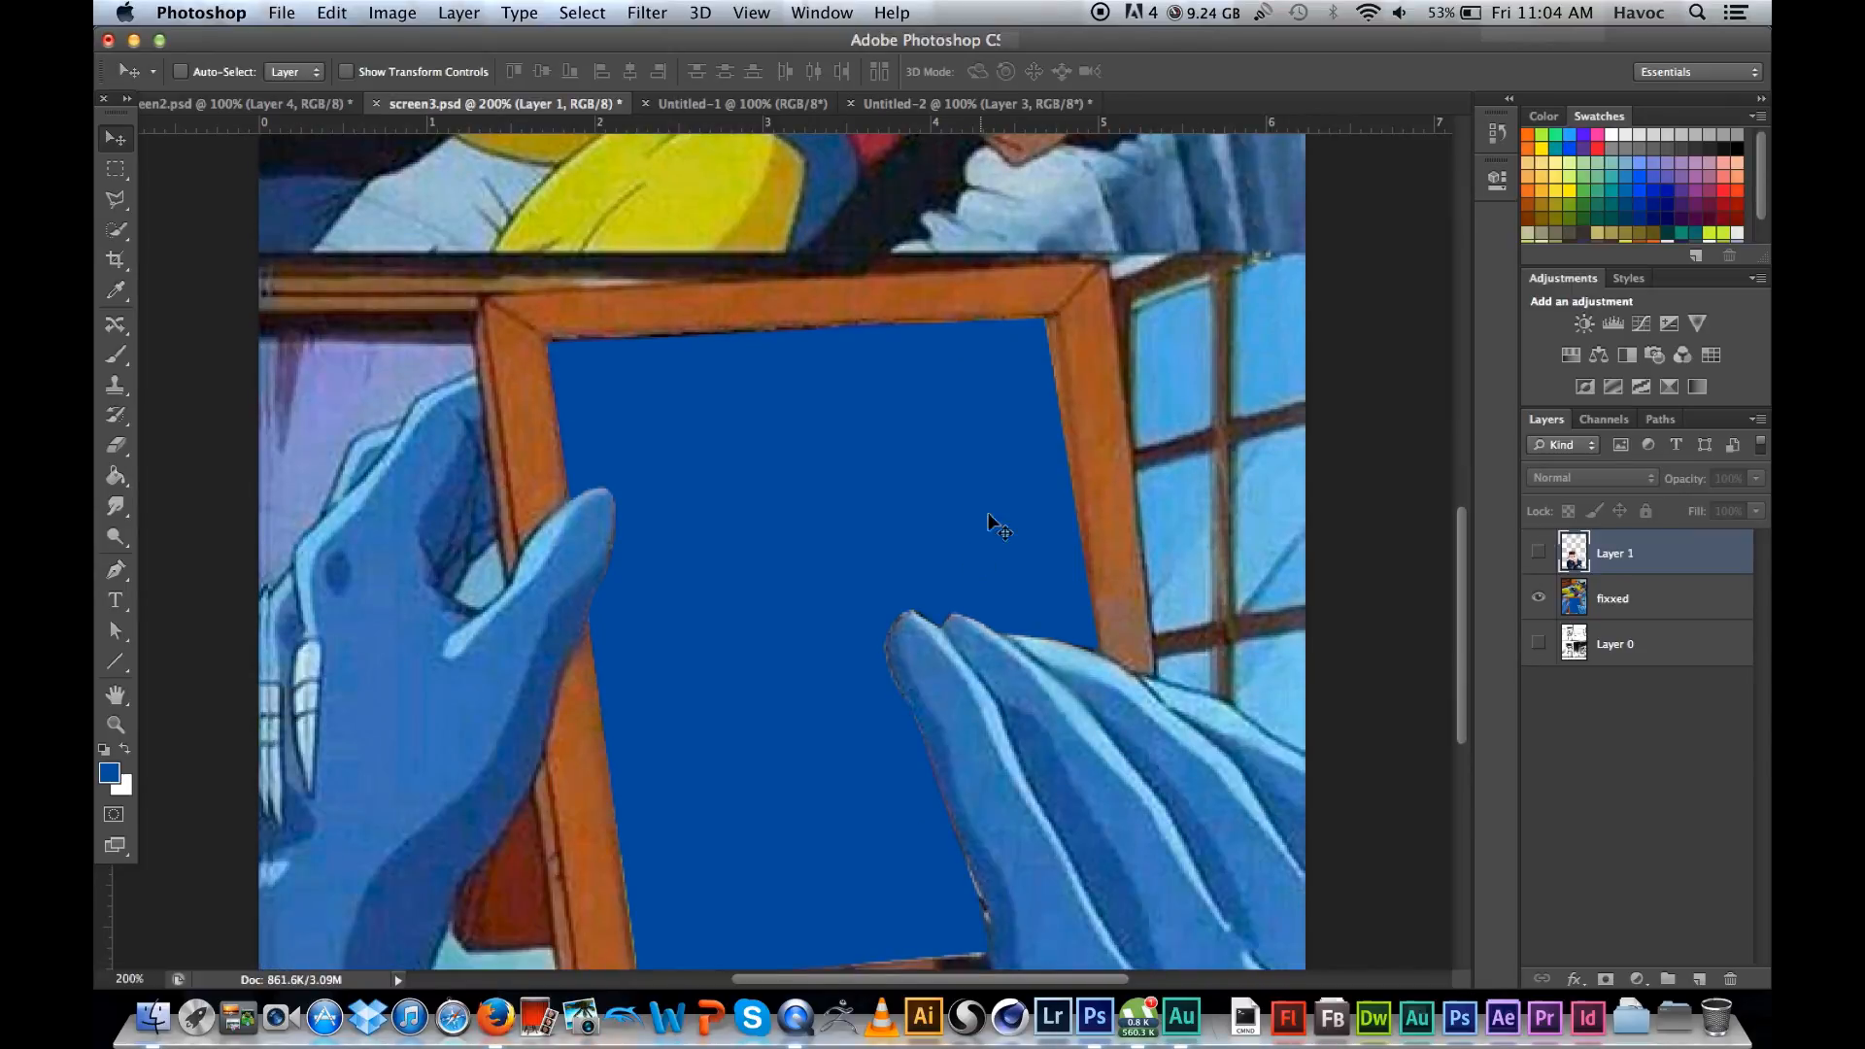
pyautogui.scroll(-2, 981, 520)
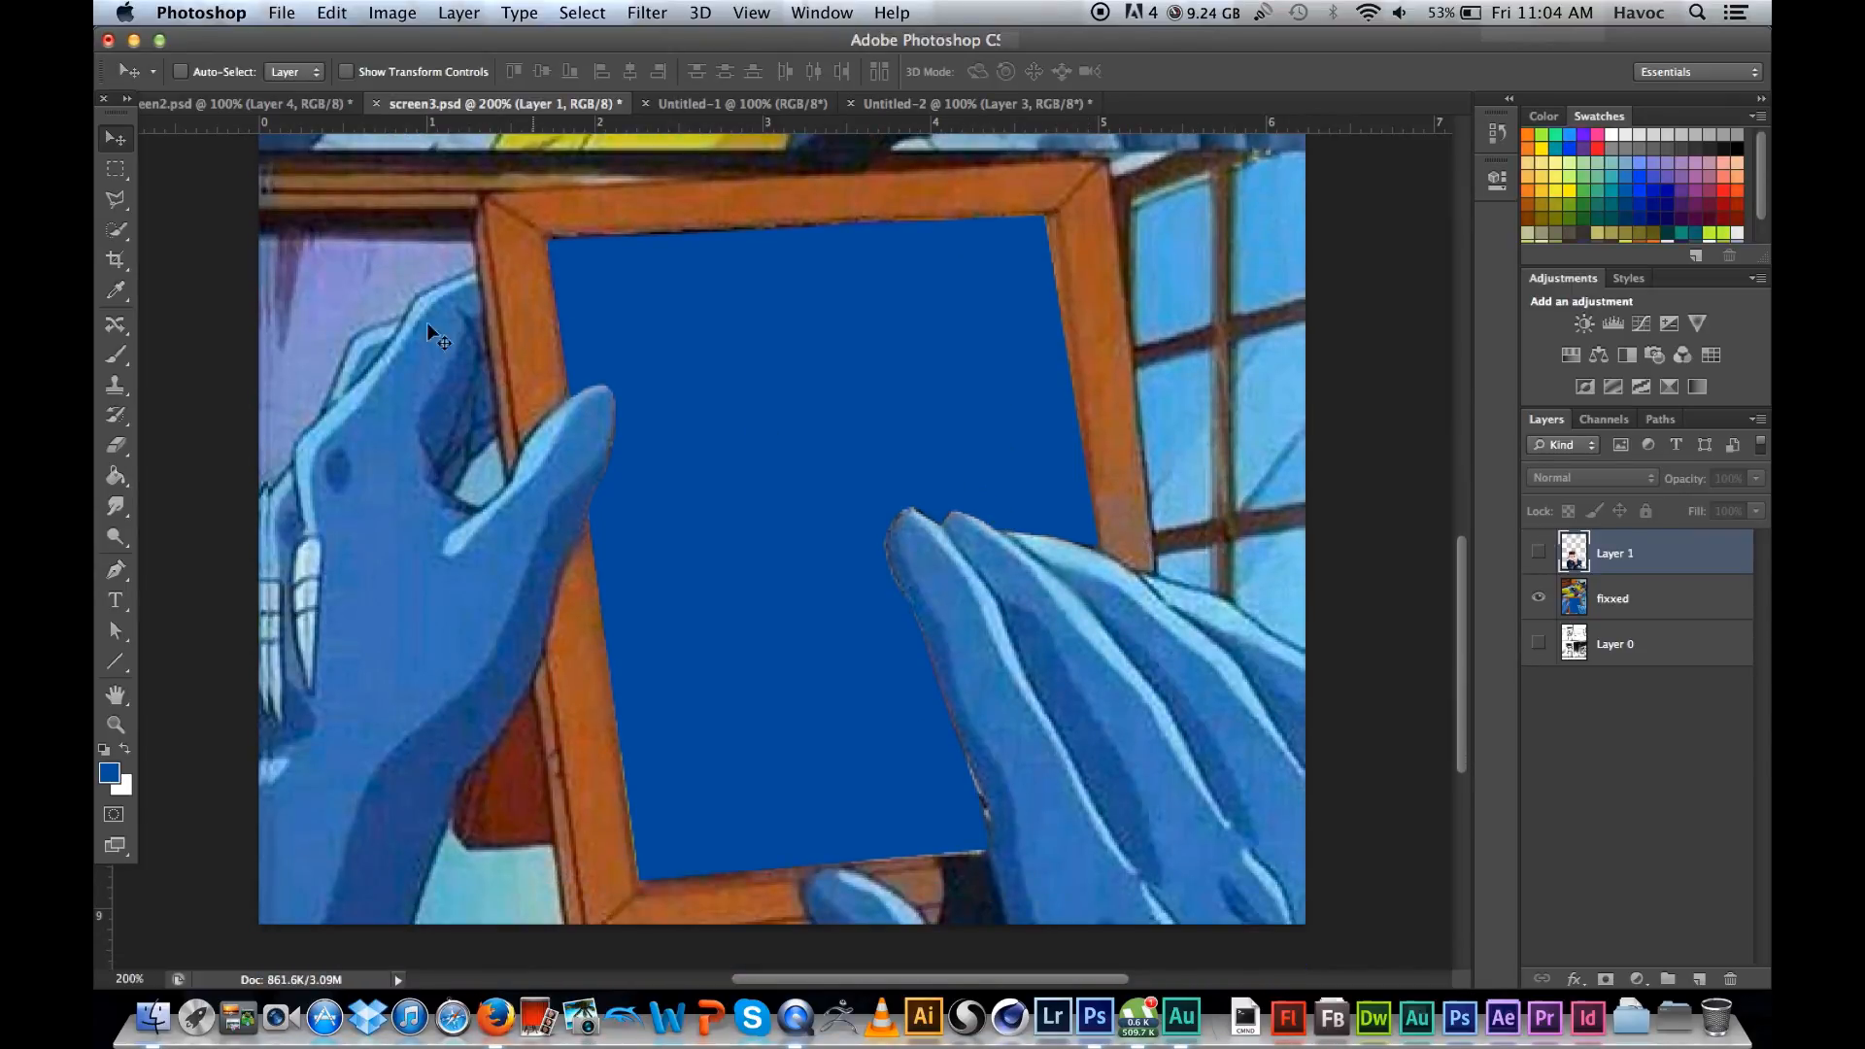
pyautogui.click(1642, 598)
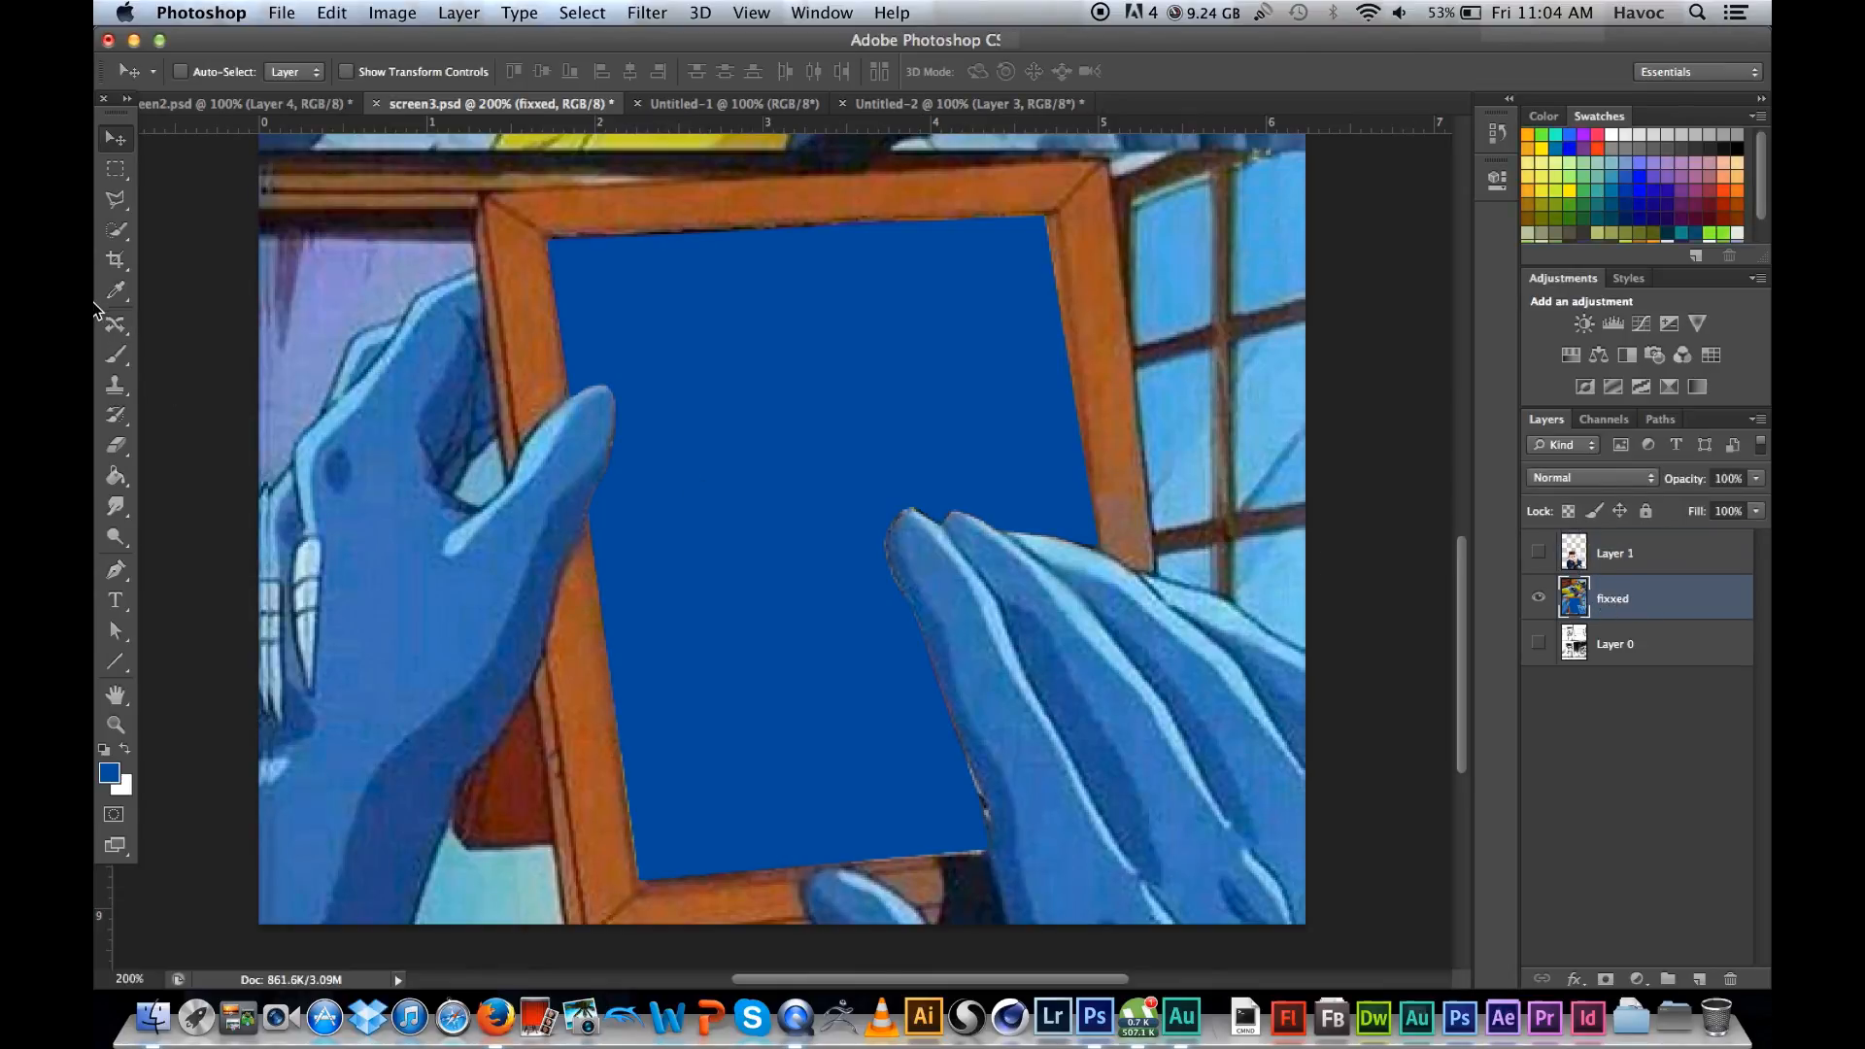
pyautogui.click(118, 202)
# Step: Draw a trial polygonal selection over the purple wall above the left hand and deselect it
pyautogui.click(282, 241)
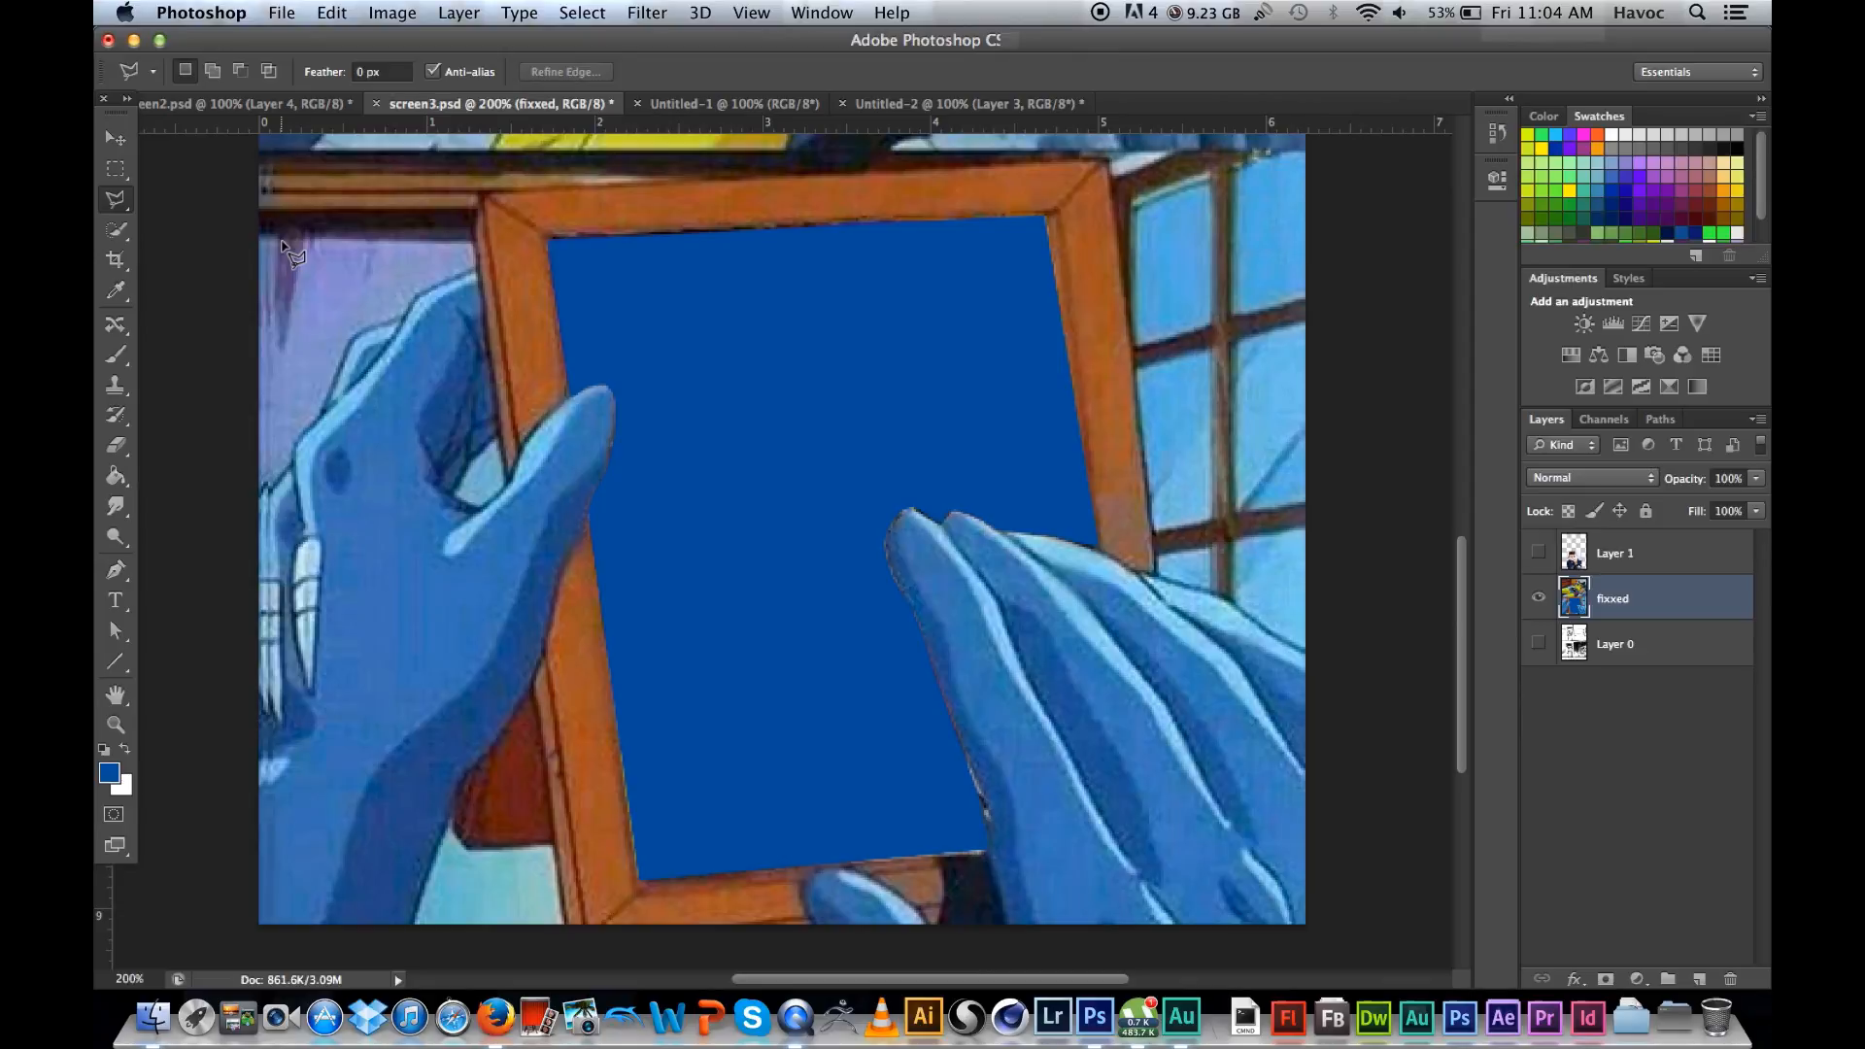
pyautogui.click(297, 385)
pyautogui.click(473, 348)
pyautogui.click(437, 216)
pyautogui.click(340, 233)
pyautogui.click(314, 325)
pyautogui.doubleClick(304, 204)
pyautogui.press('super+d')
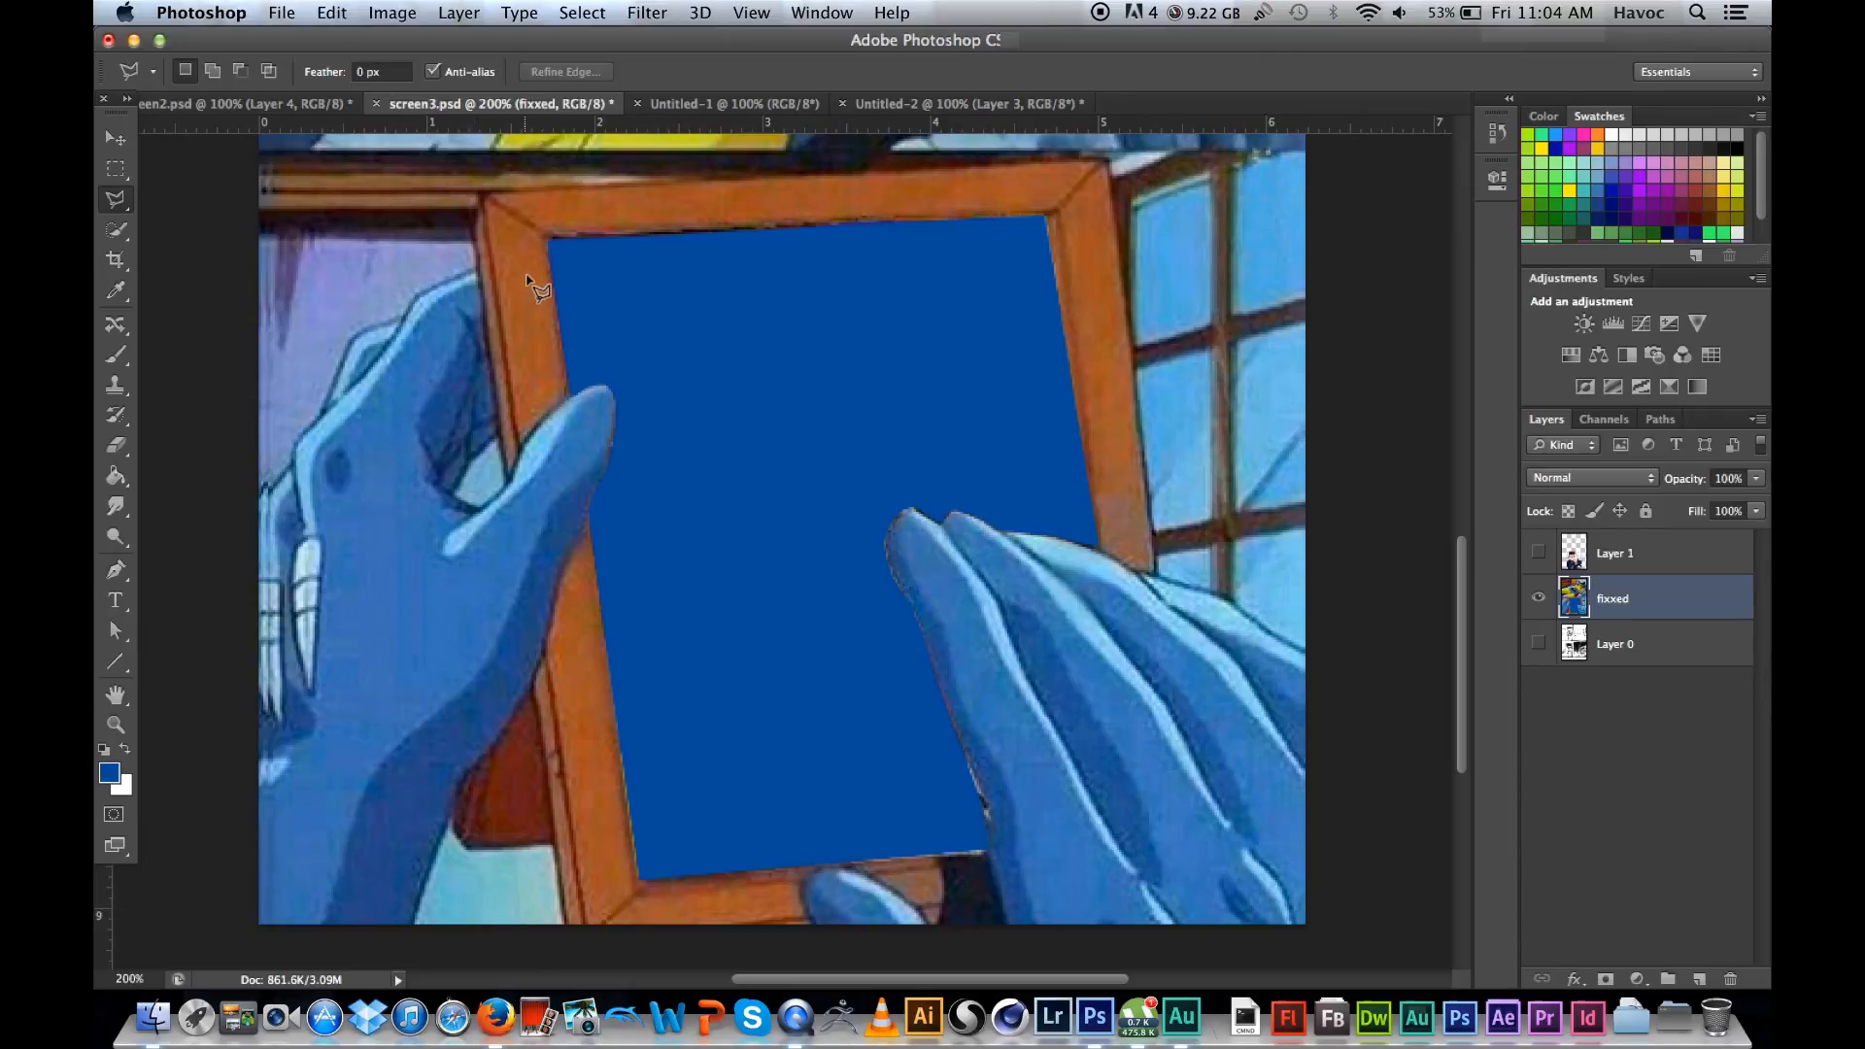
# Step: Draw a trial polygonal selection across the left hand and the frame's upper-left corner, and deselect it
pyautogui.click(439, 240)
pyautogui.click(391, 425)
pyautogui.click(693, 455)
pyautogui.click(684, 273)
pyautogui.click(491, 188)
pyautogui.click(492, 355)
pyautogui.doubleClick(463, 360)
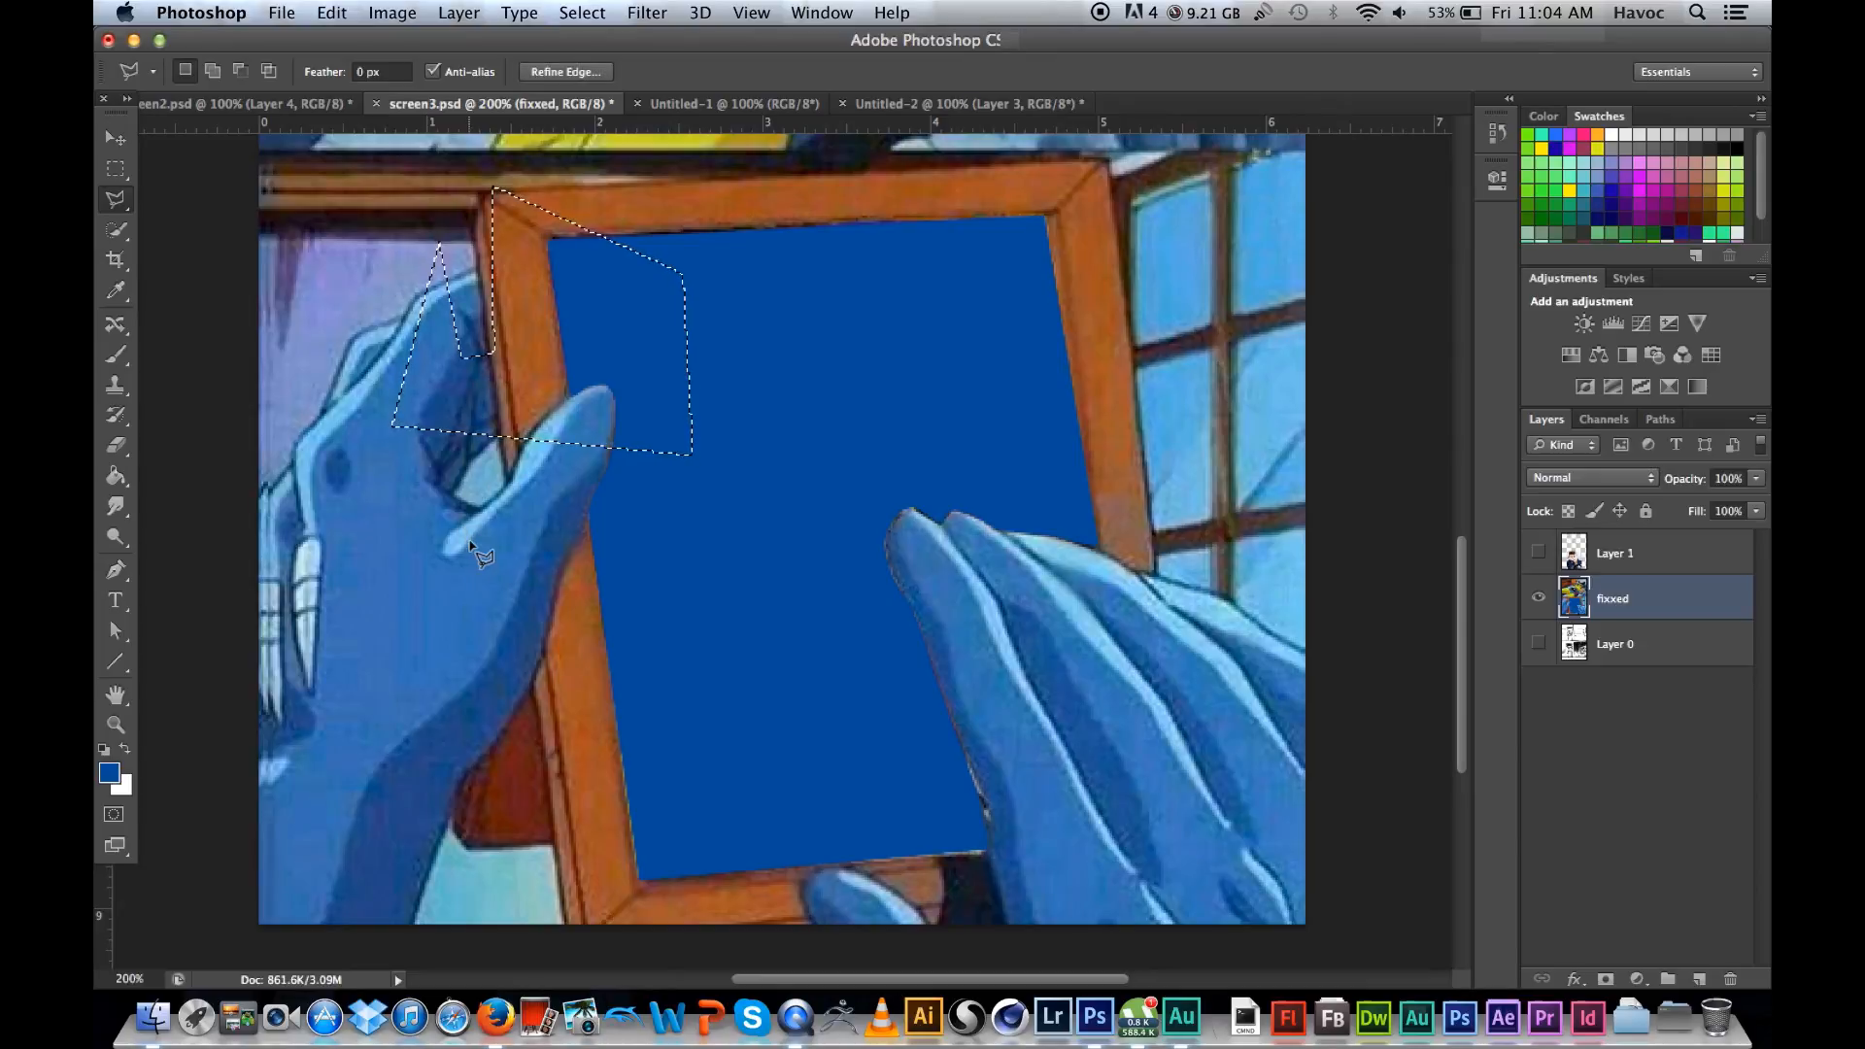
pyautogui.press('super+d')
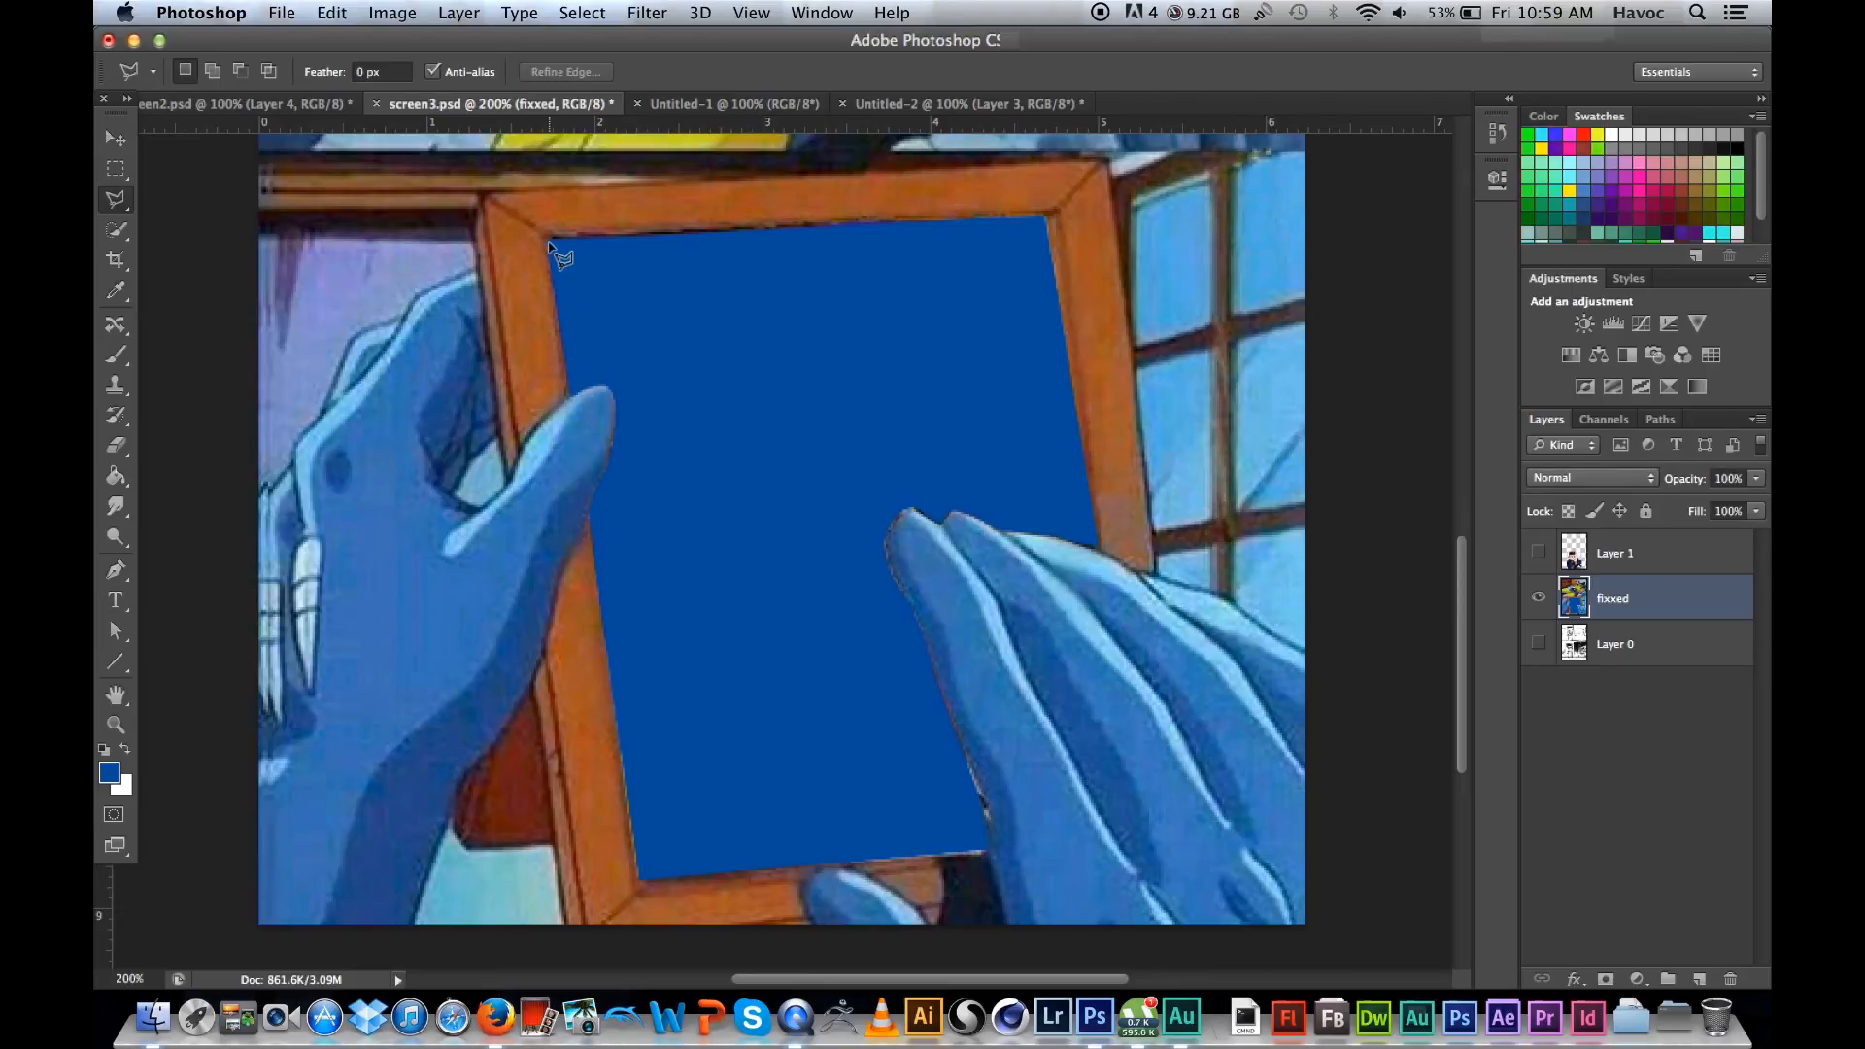
pyautogui.click(549, 241)
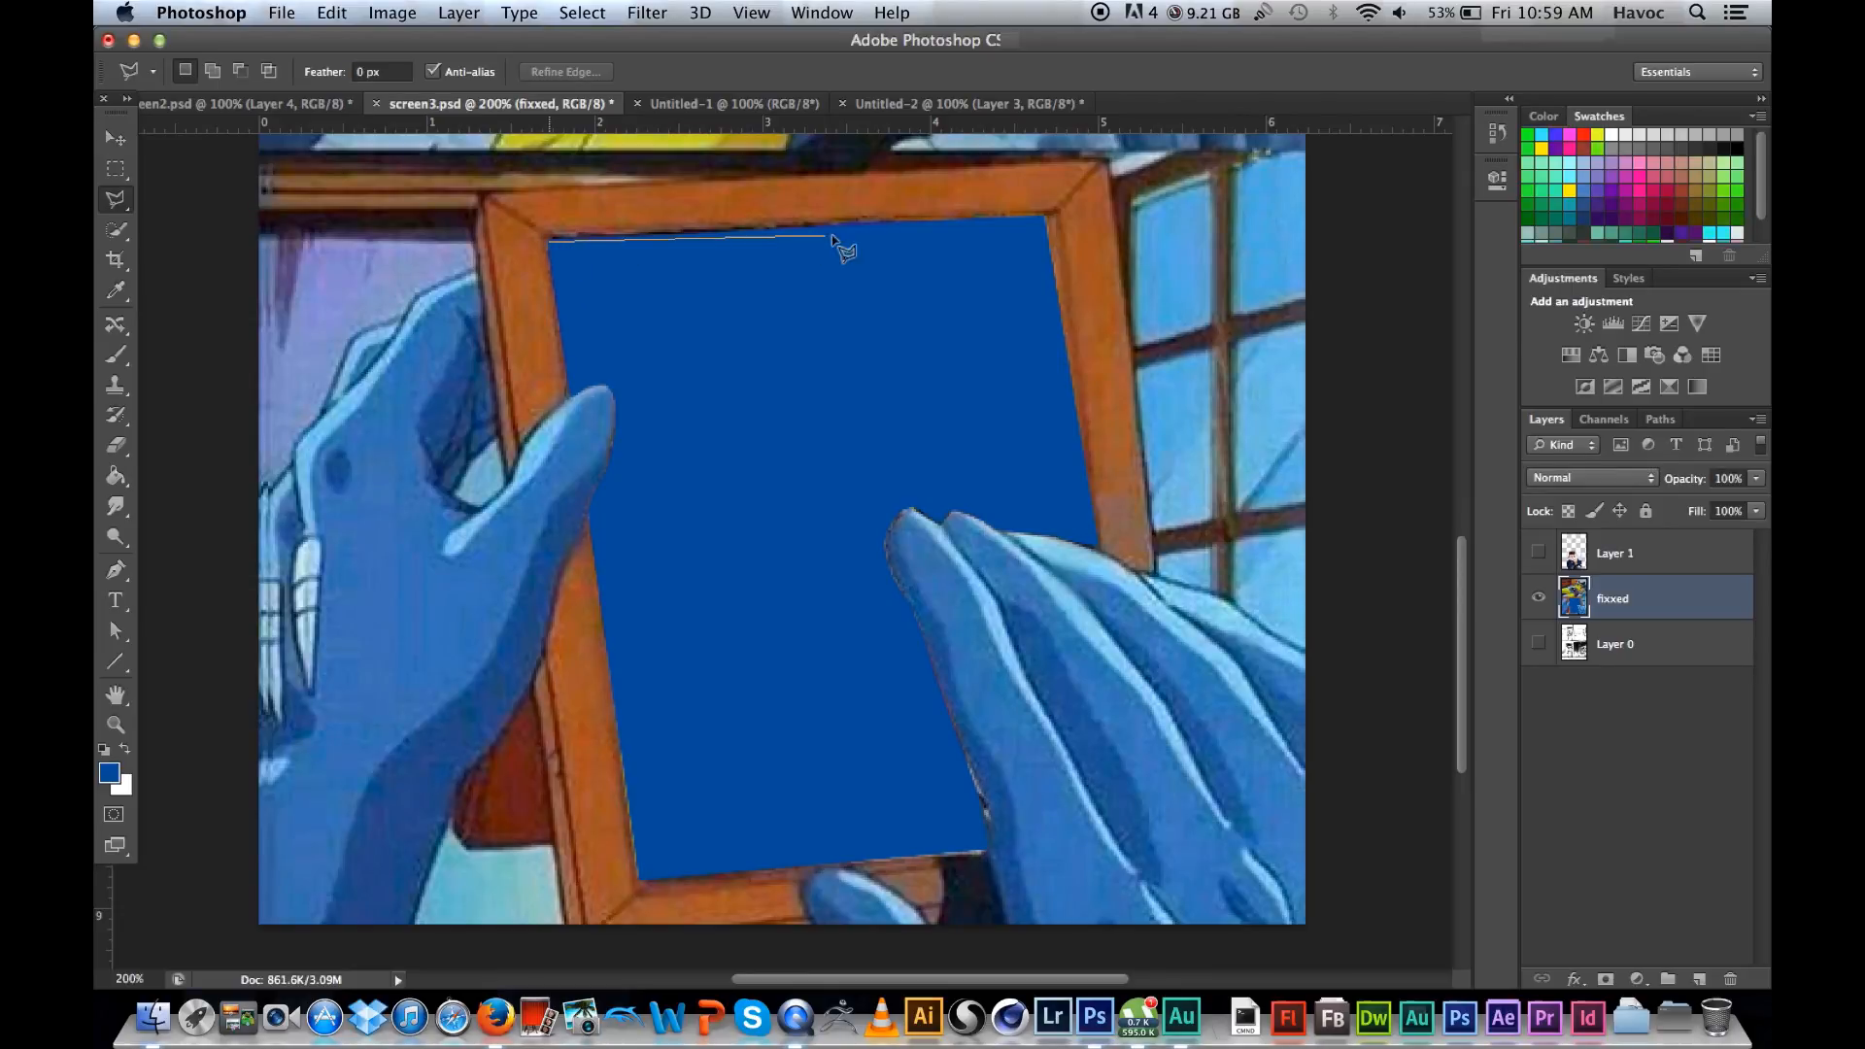
pyautogui.doubleClick(911, 231)
pyautogui.click(1100, 377)
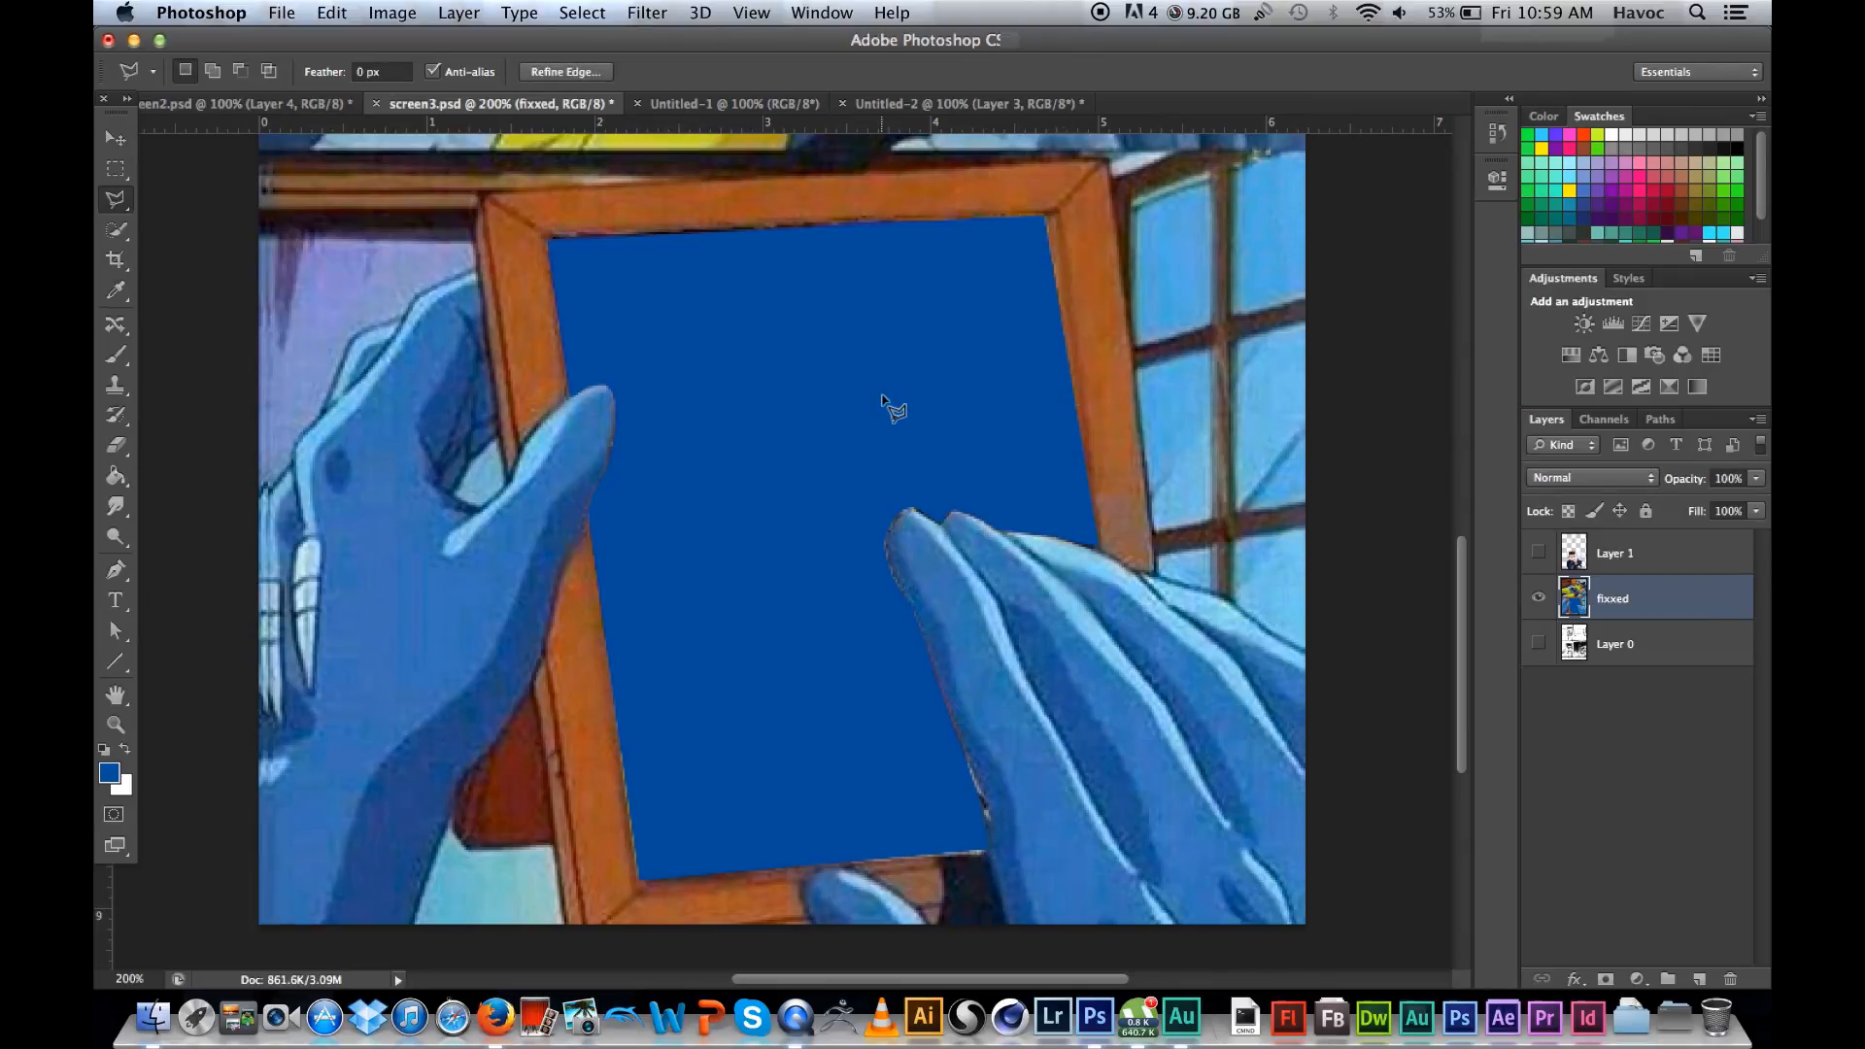
pyautogui.click(551, 241)
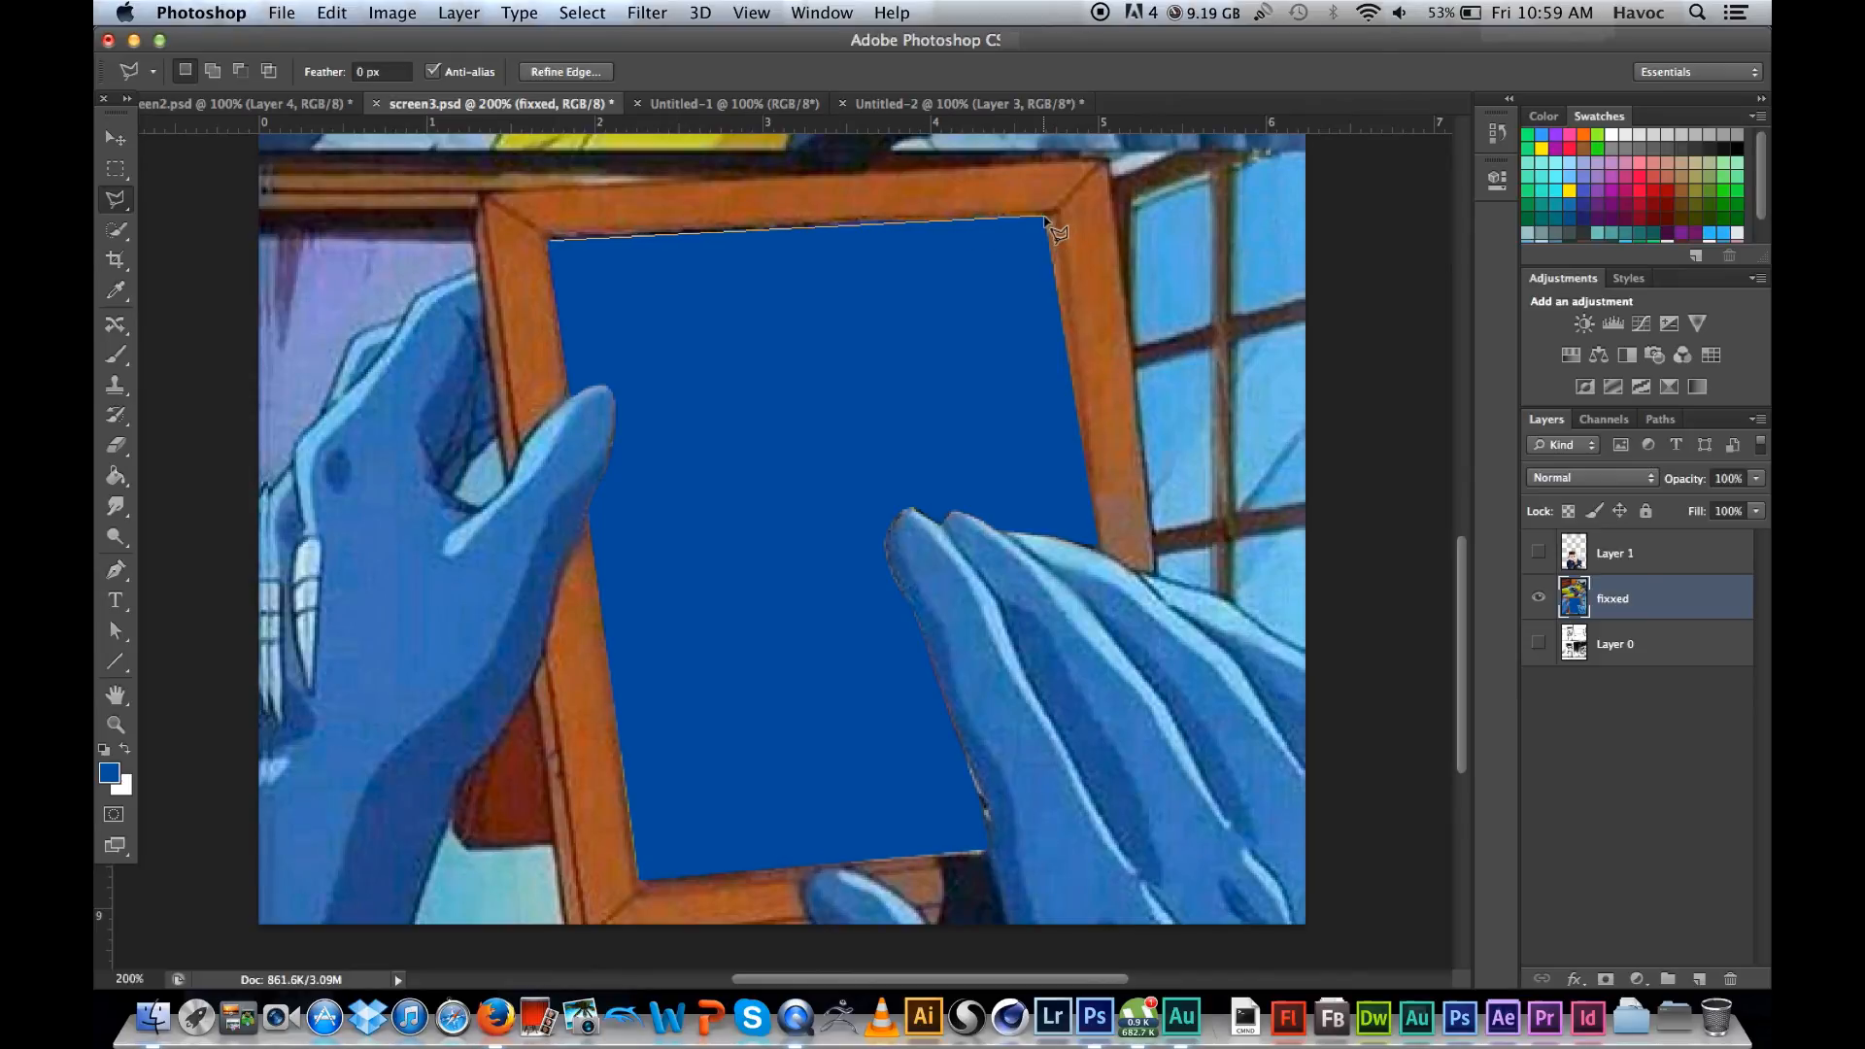
pyautogui.doubleClick(768, 256)
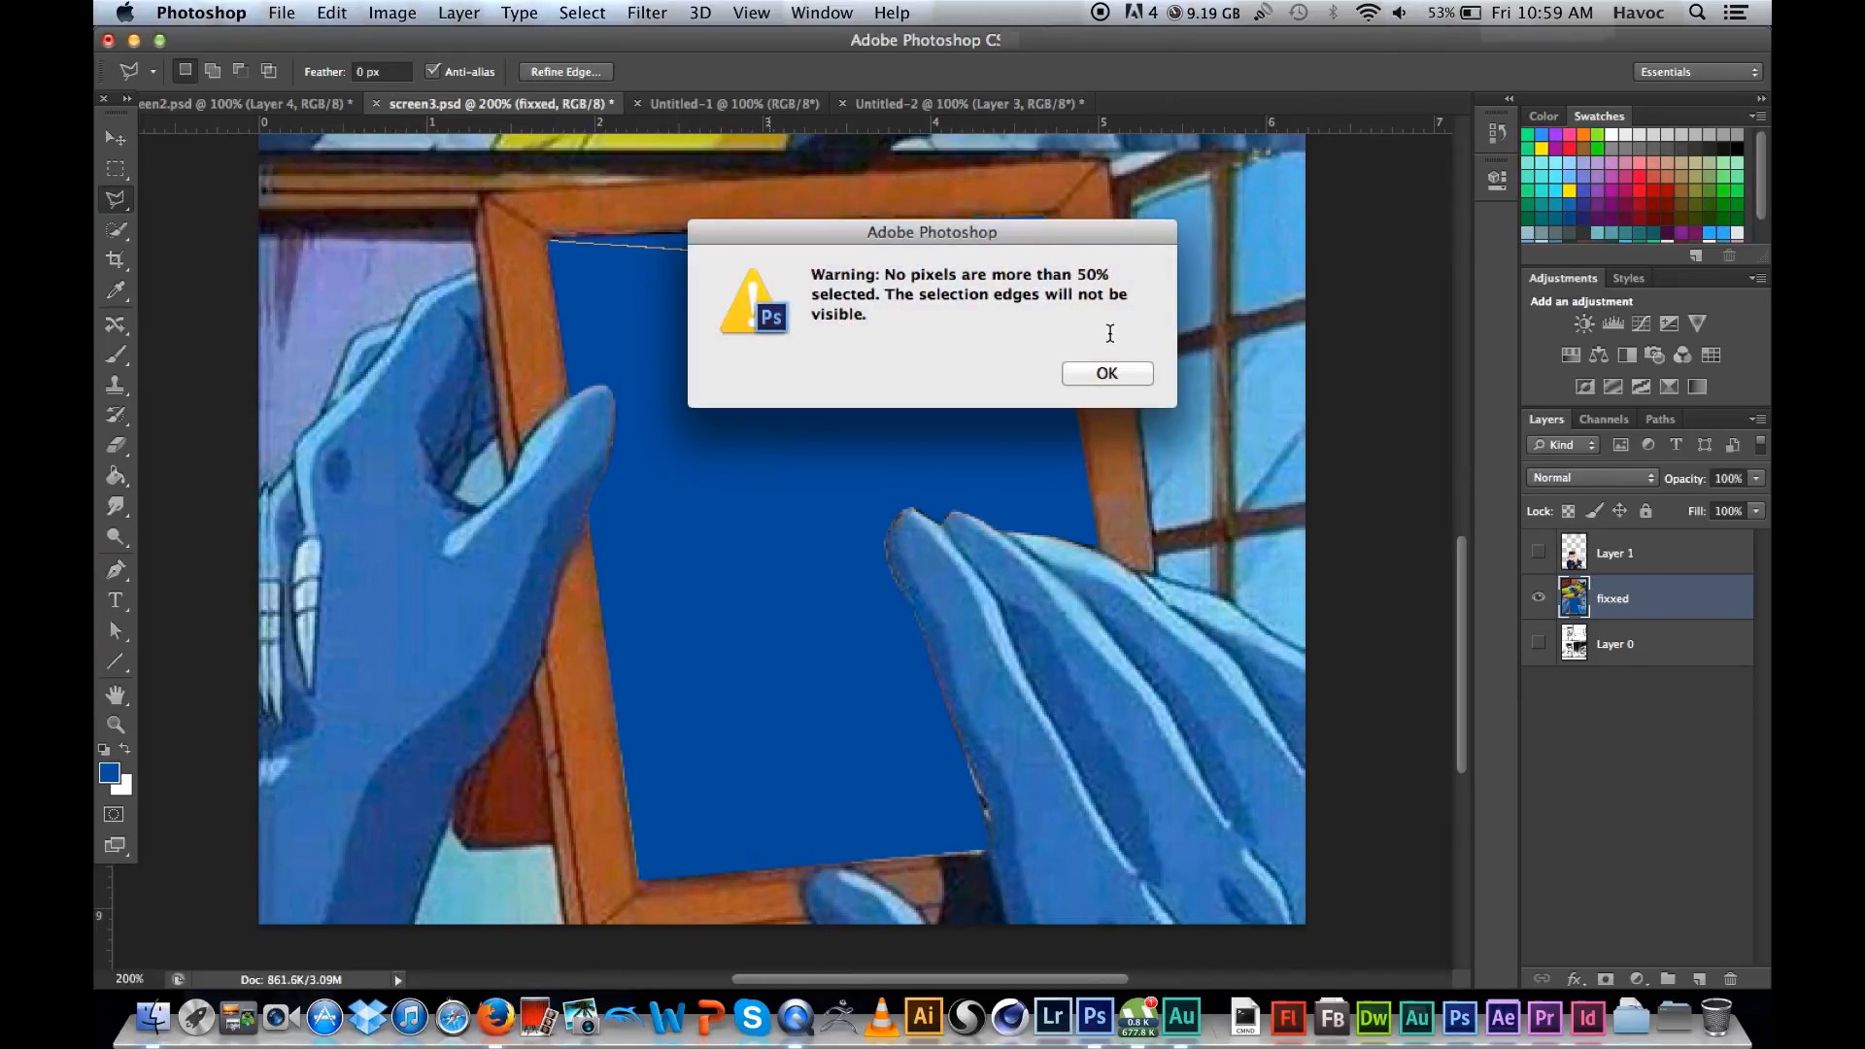
pyautogui.click(1110, 373)
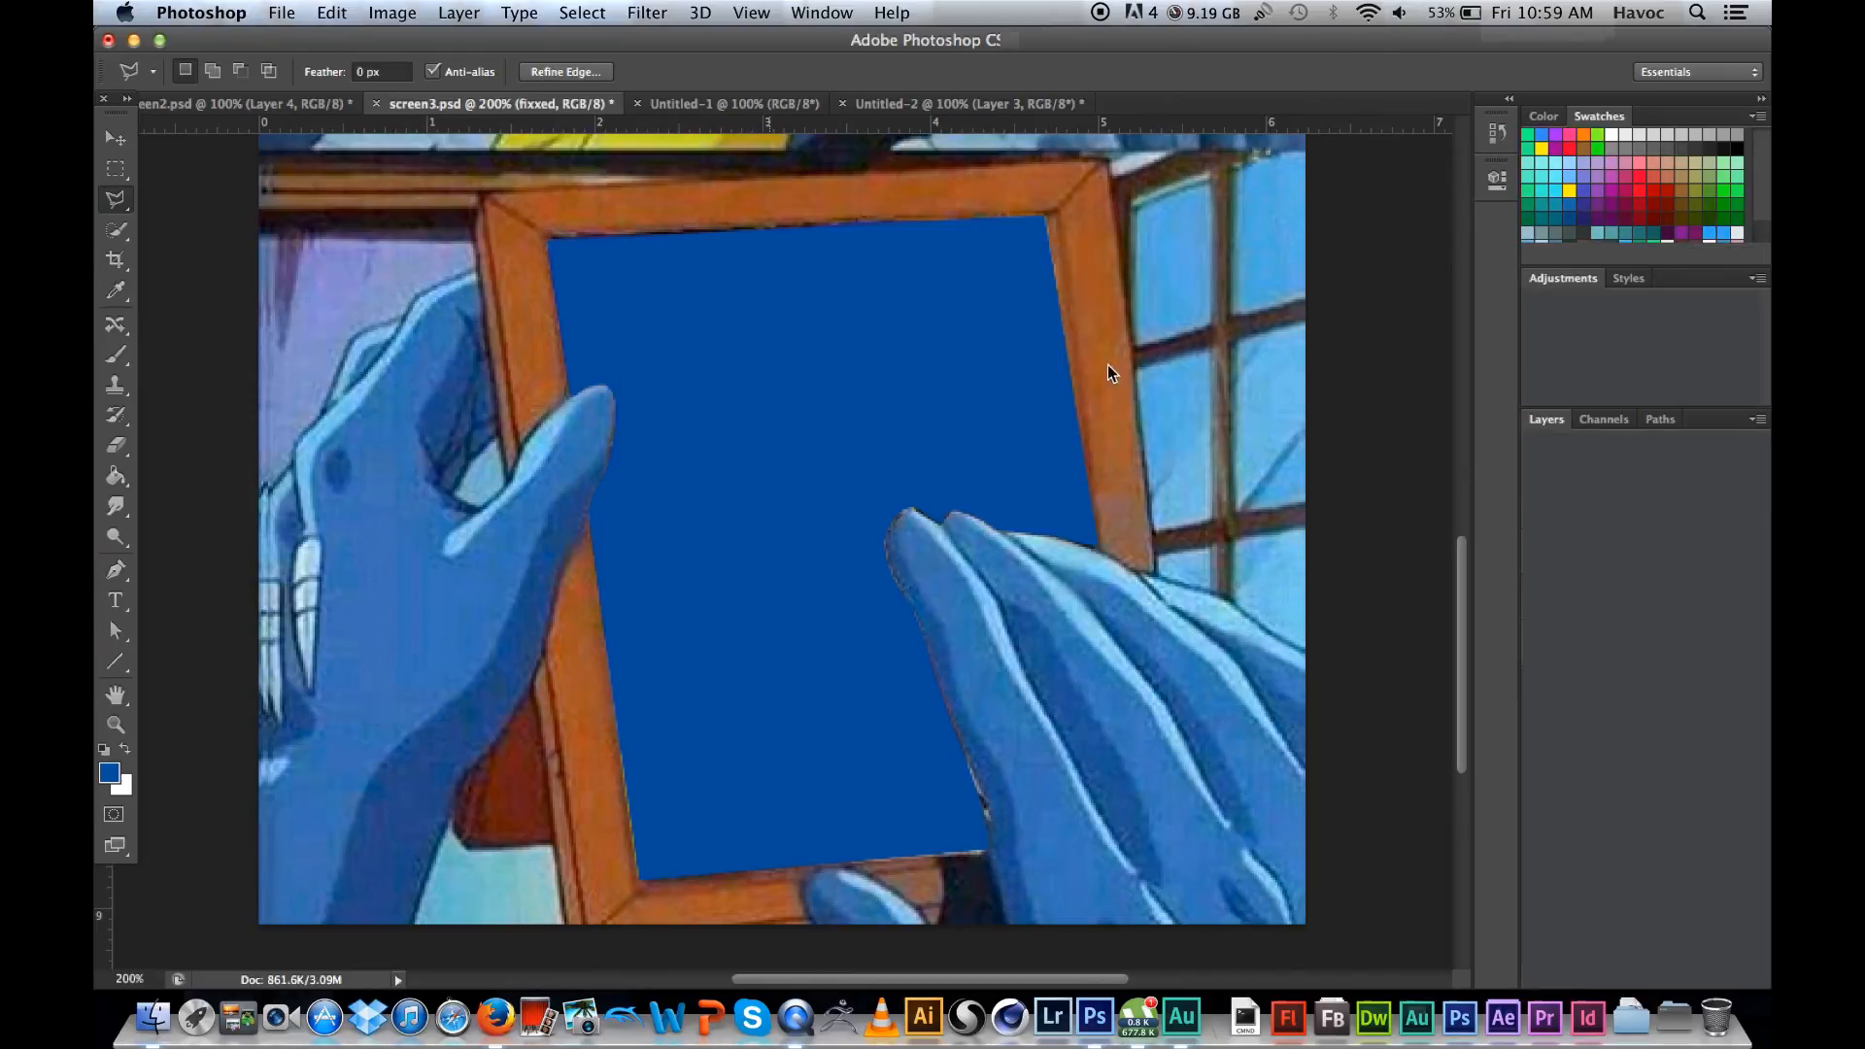
# Step: Start a polygonal lasso selection at the blue area's upper-left corner, following the frame's top and right inner edges to the right hand
pyautogui.click(550, 241)
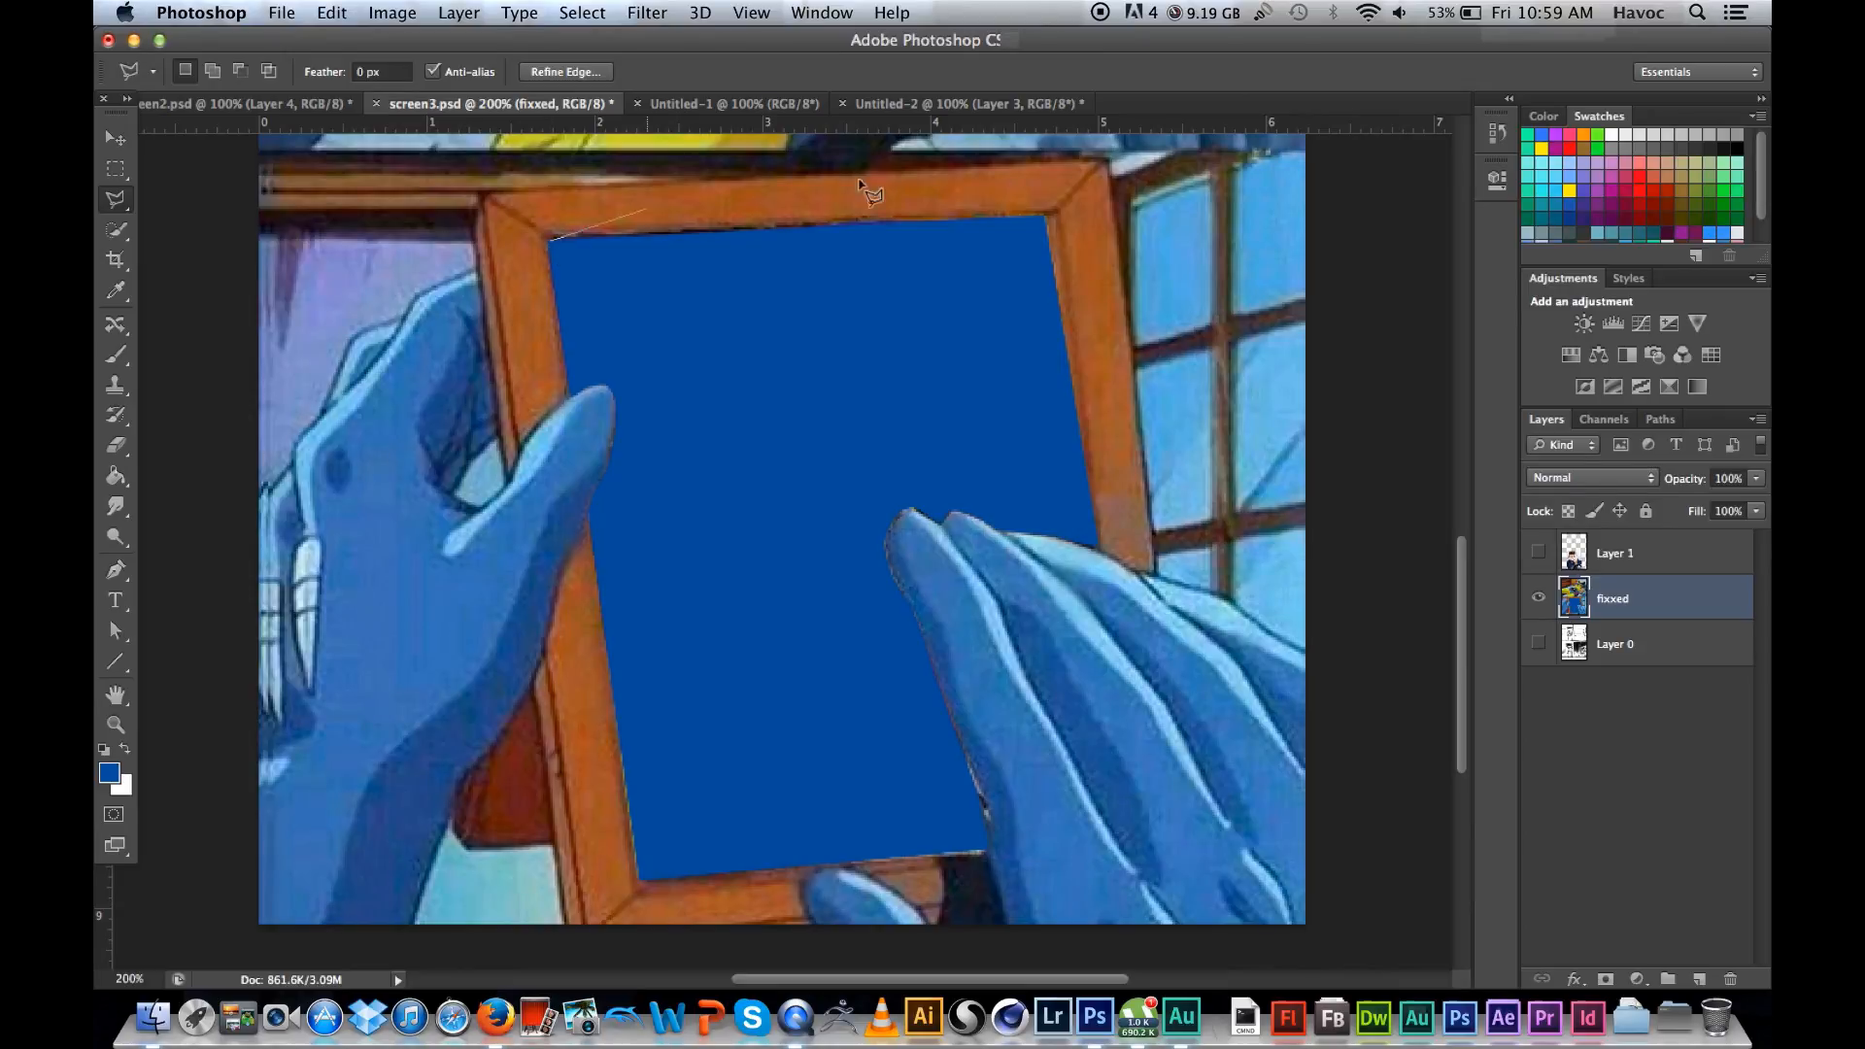
pyautogui.click(1048, 217)
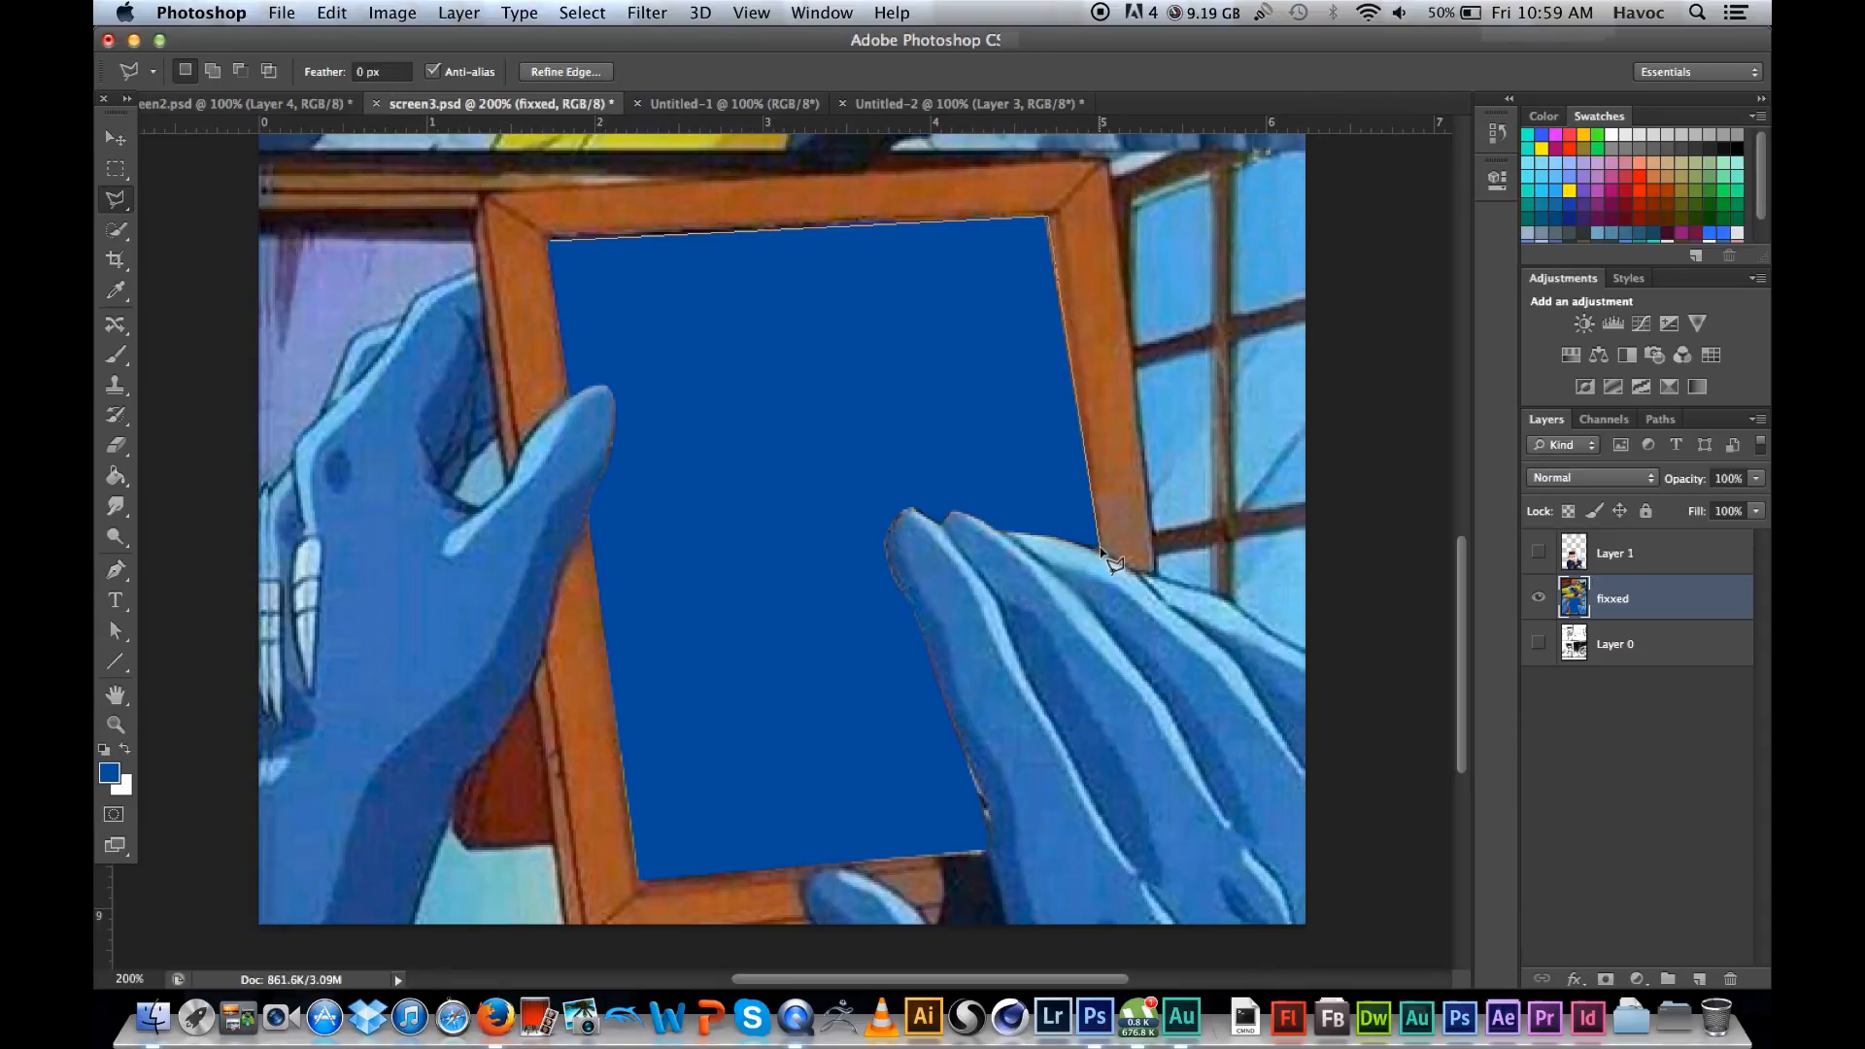
pyautogui.scroll(3, 1102, 550)
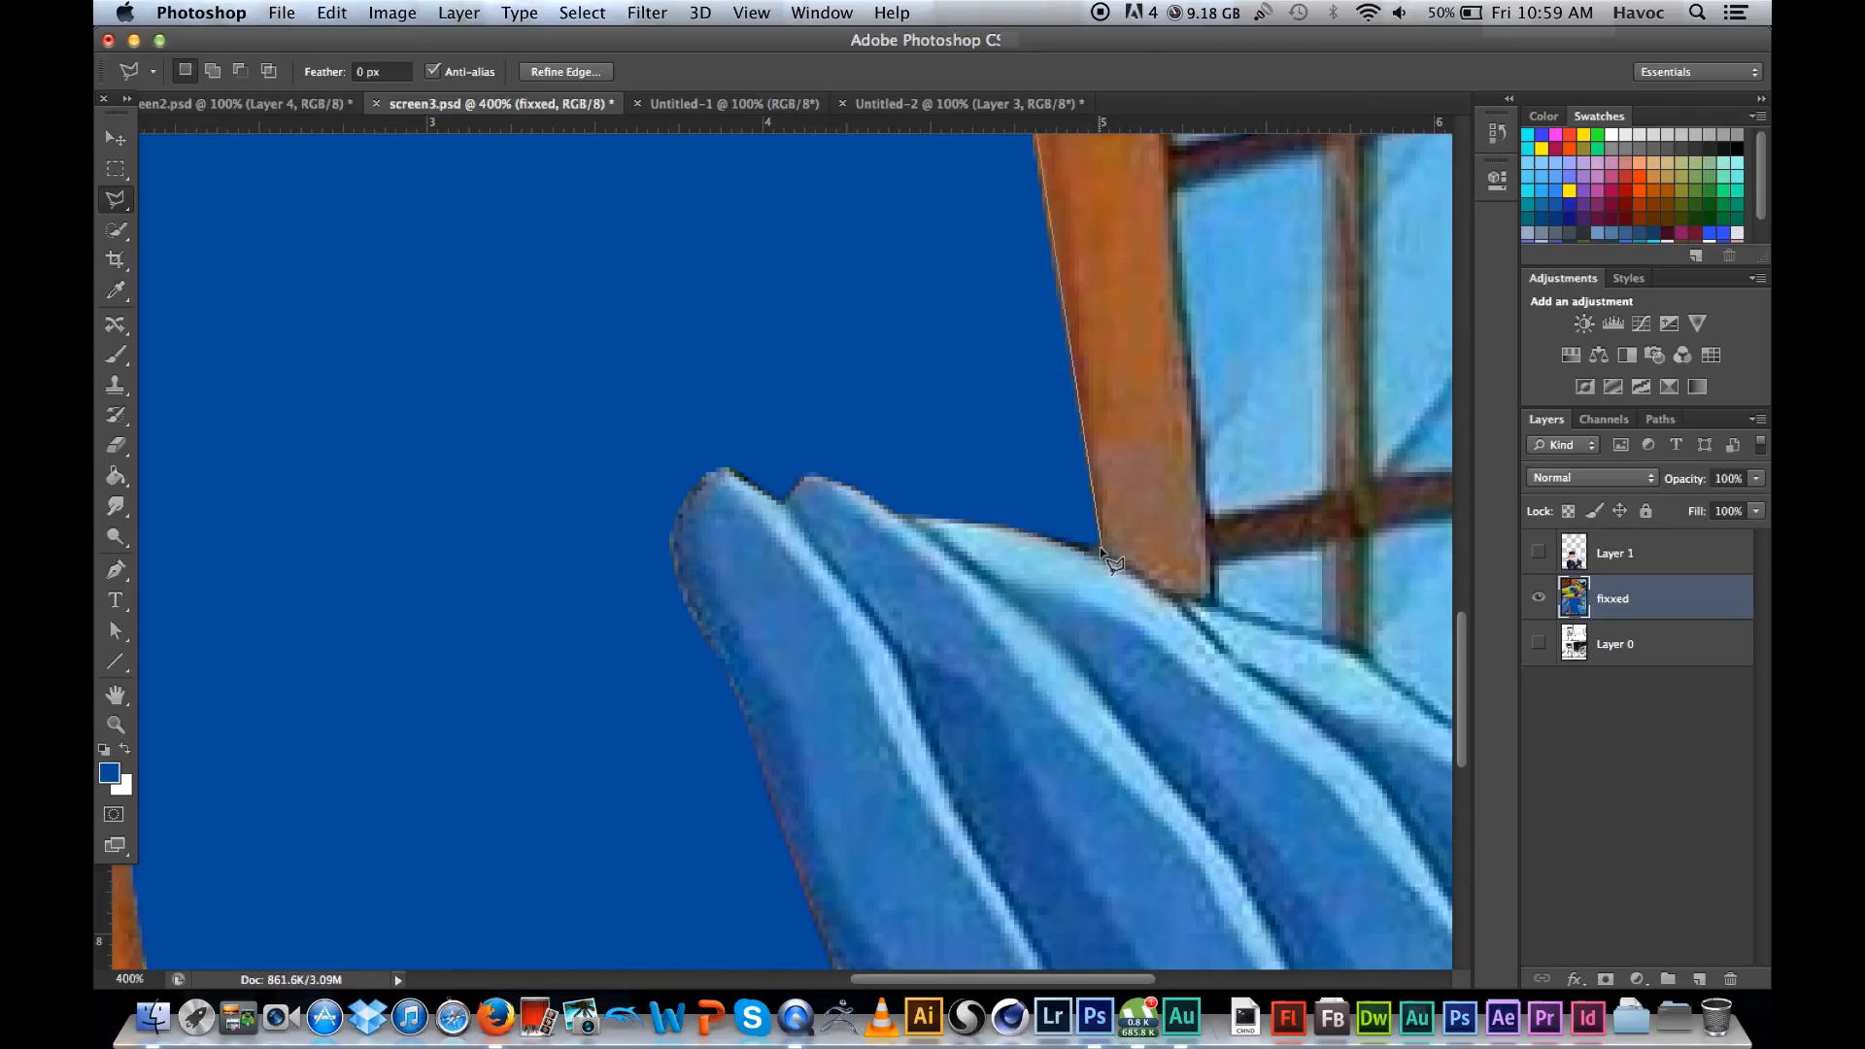
pyautogui.scroll(1, 1102, 550)
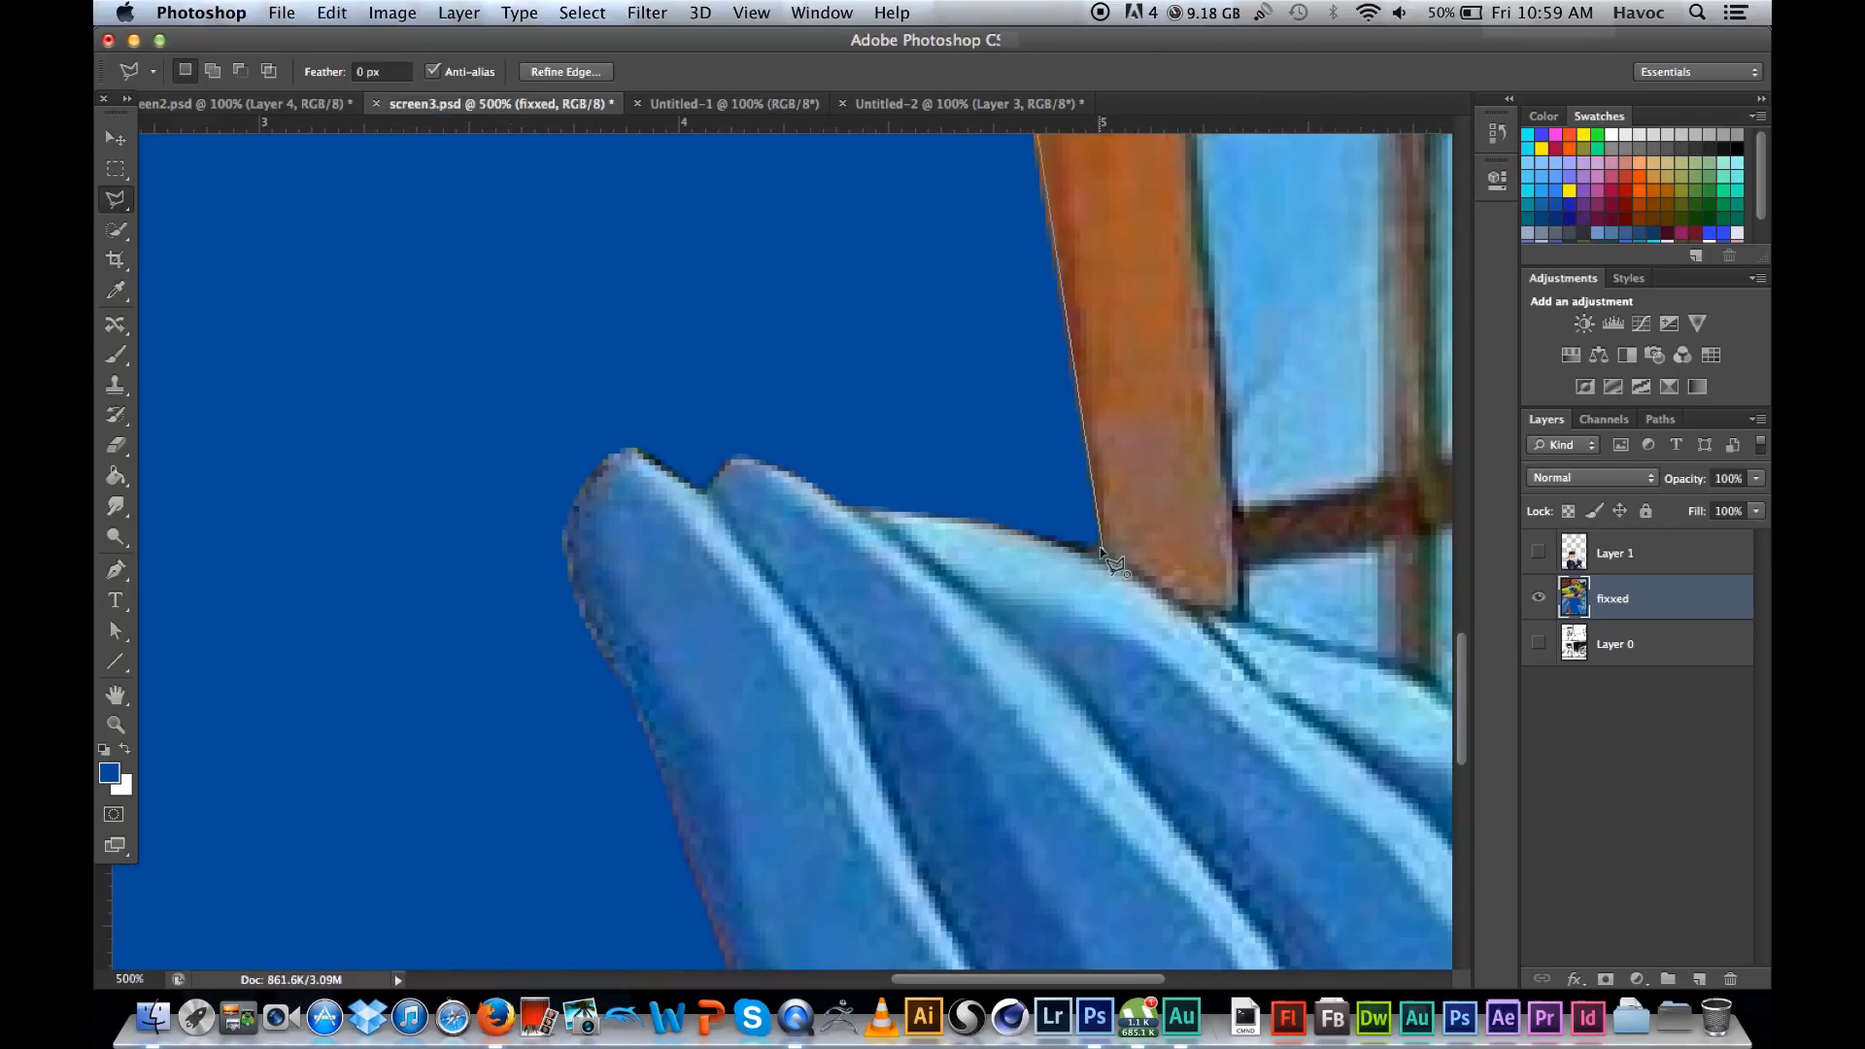
pyautogui.scroll(-1, 1103, 549)
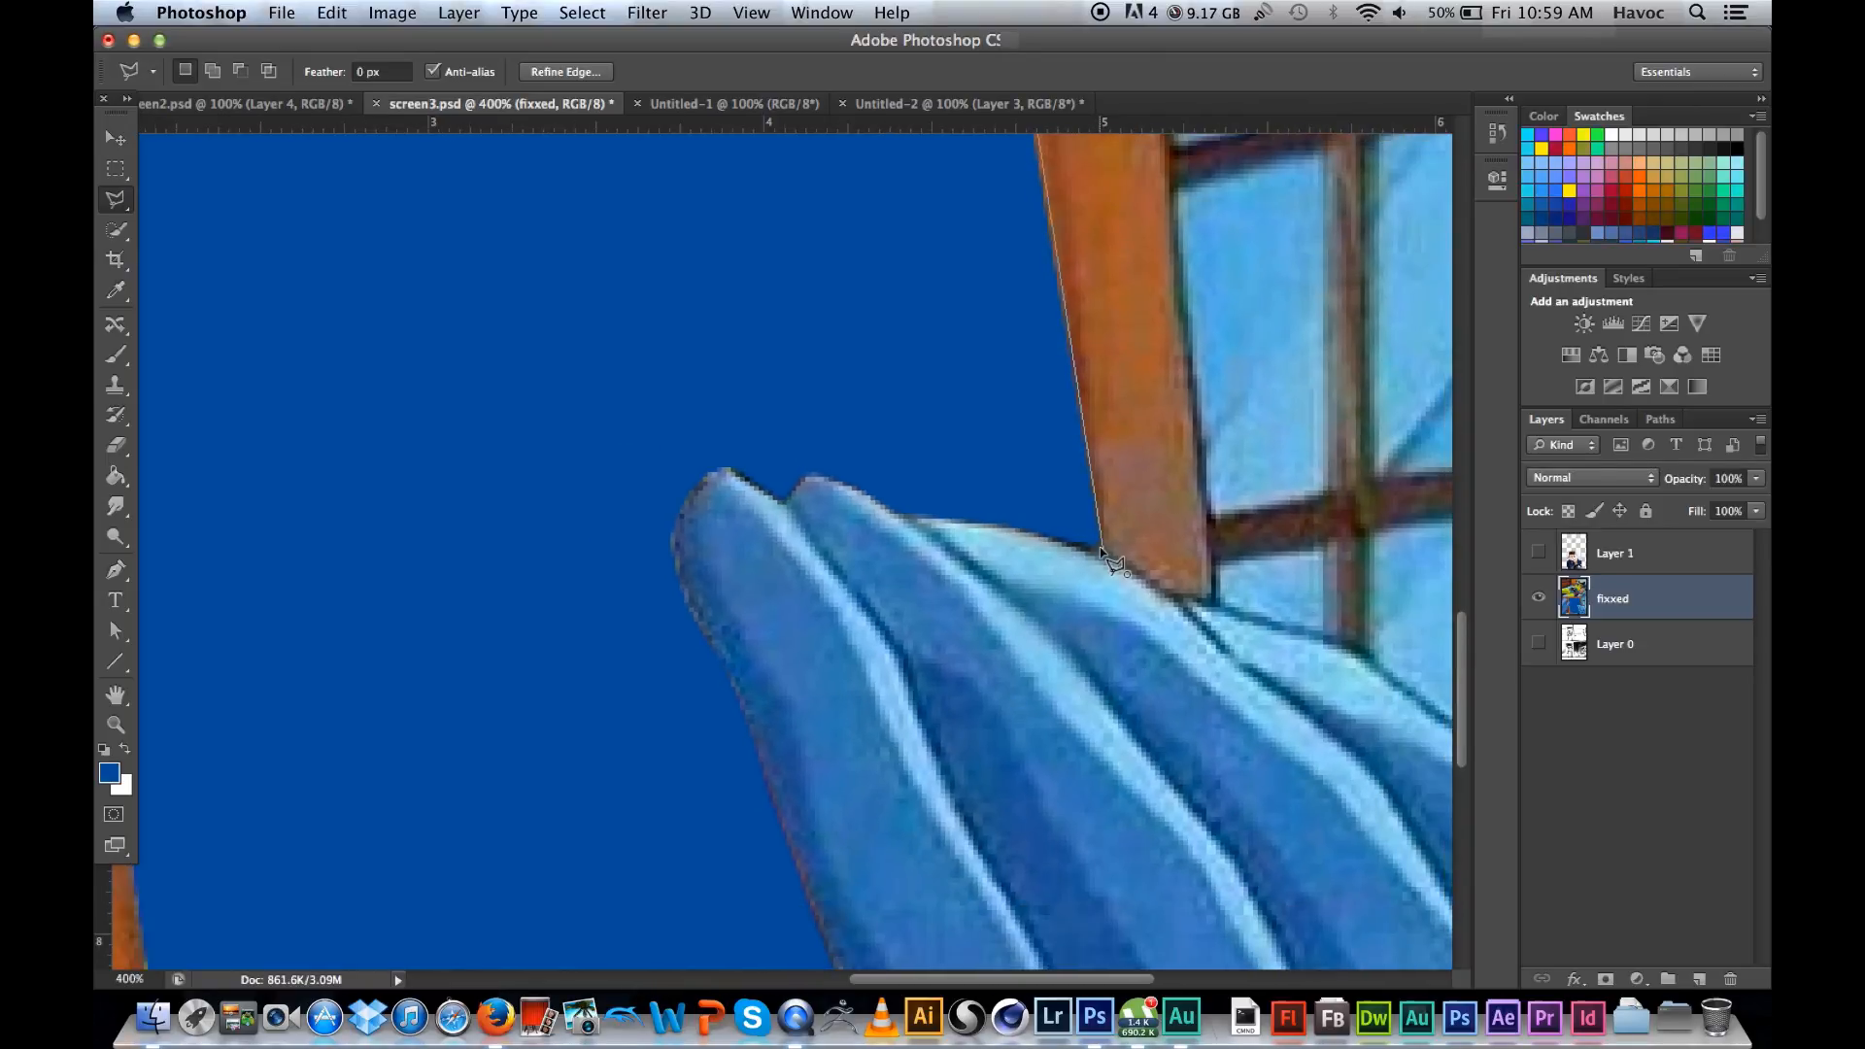
pyautogui.scroll(-1, 1102, 550)
pyautogui.scroll(2, 1103, 550)
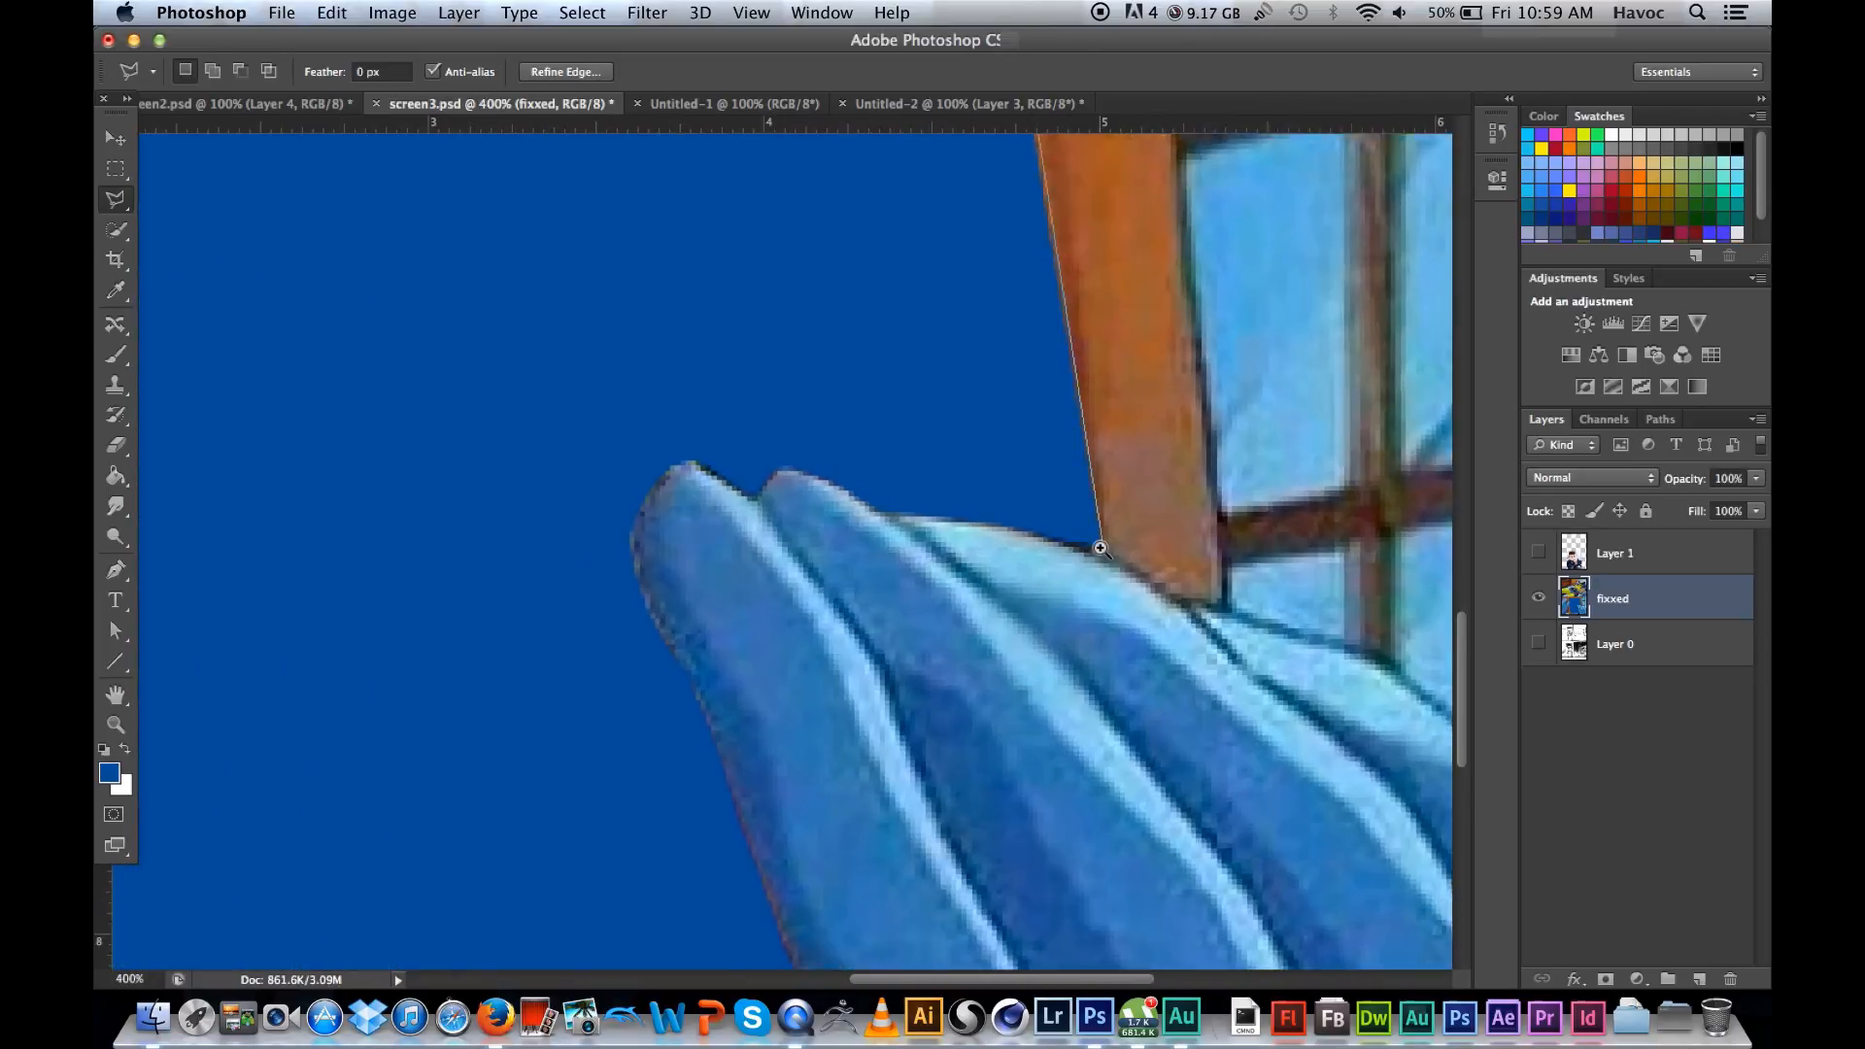
pyautogui.click(1104, 548)
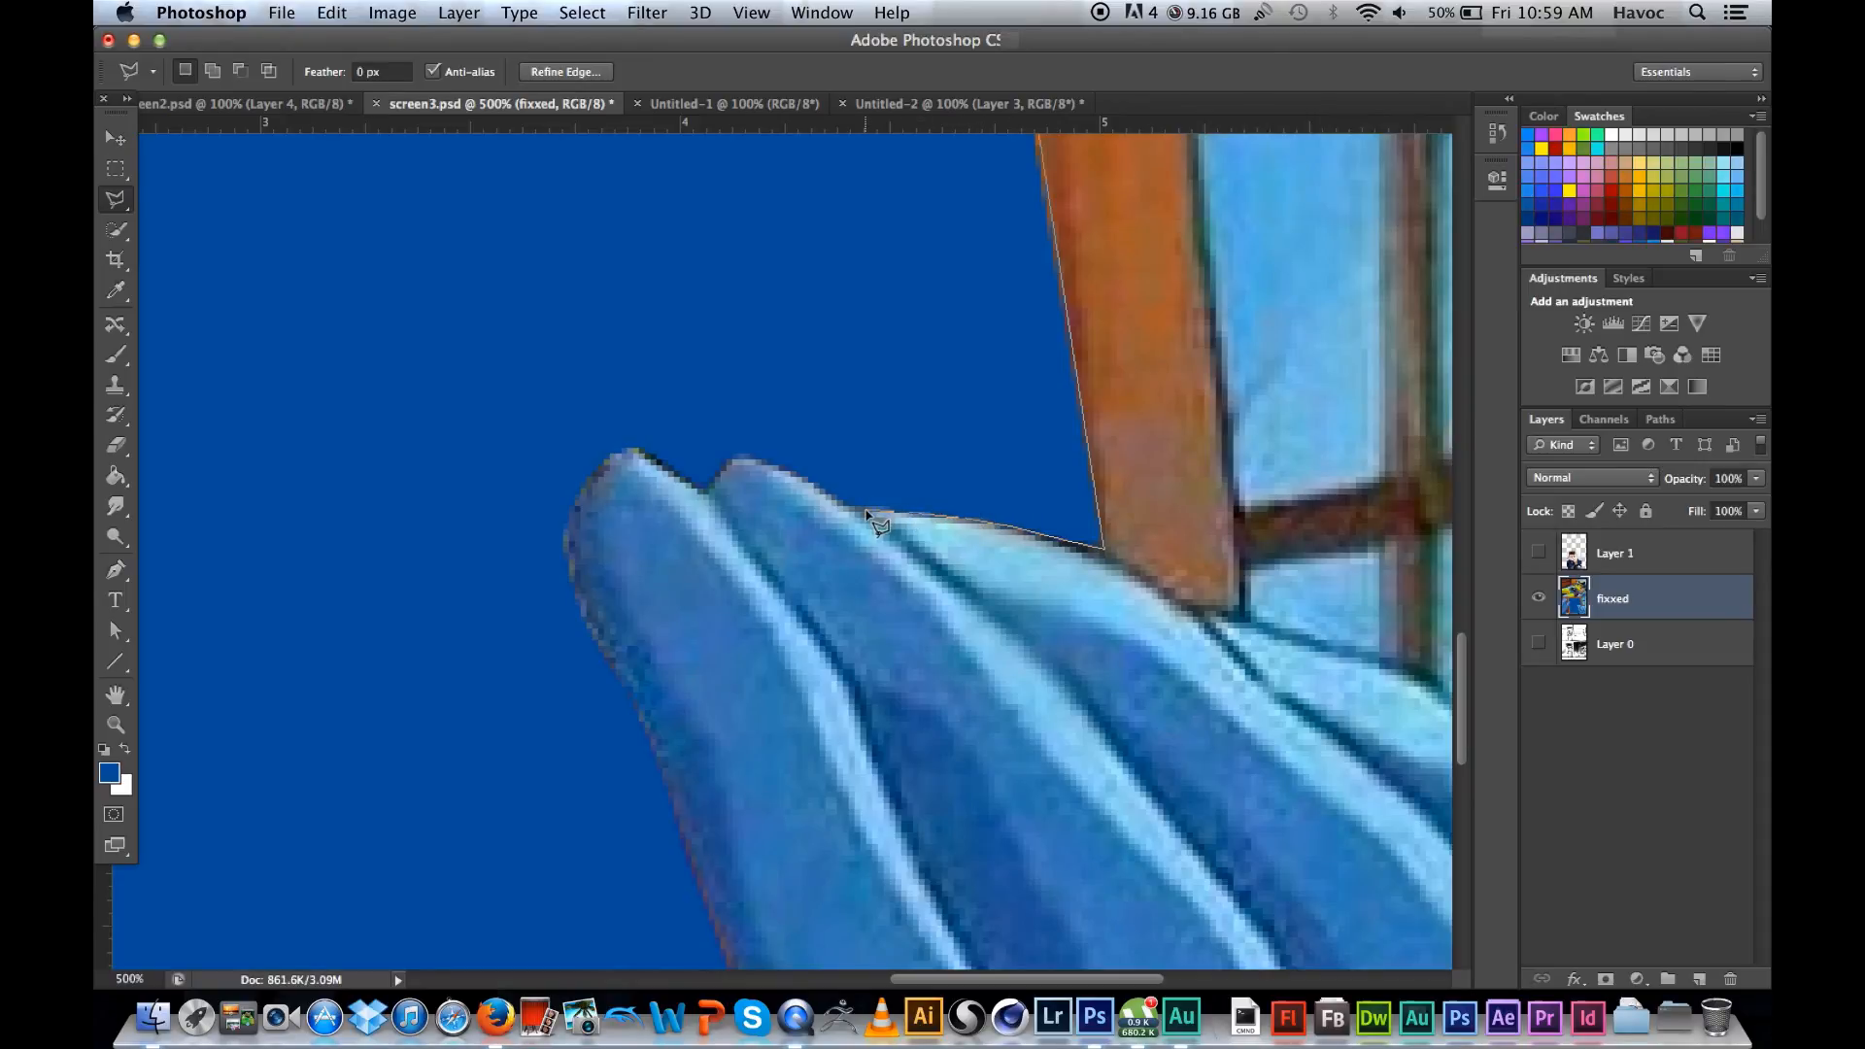
# Step: Continue the lasso outline around the right hand's fingertips and down the side of its index finger
pyautogui.click(852, 503)
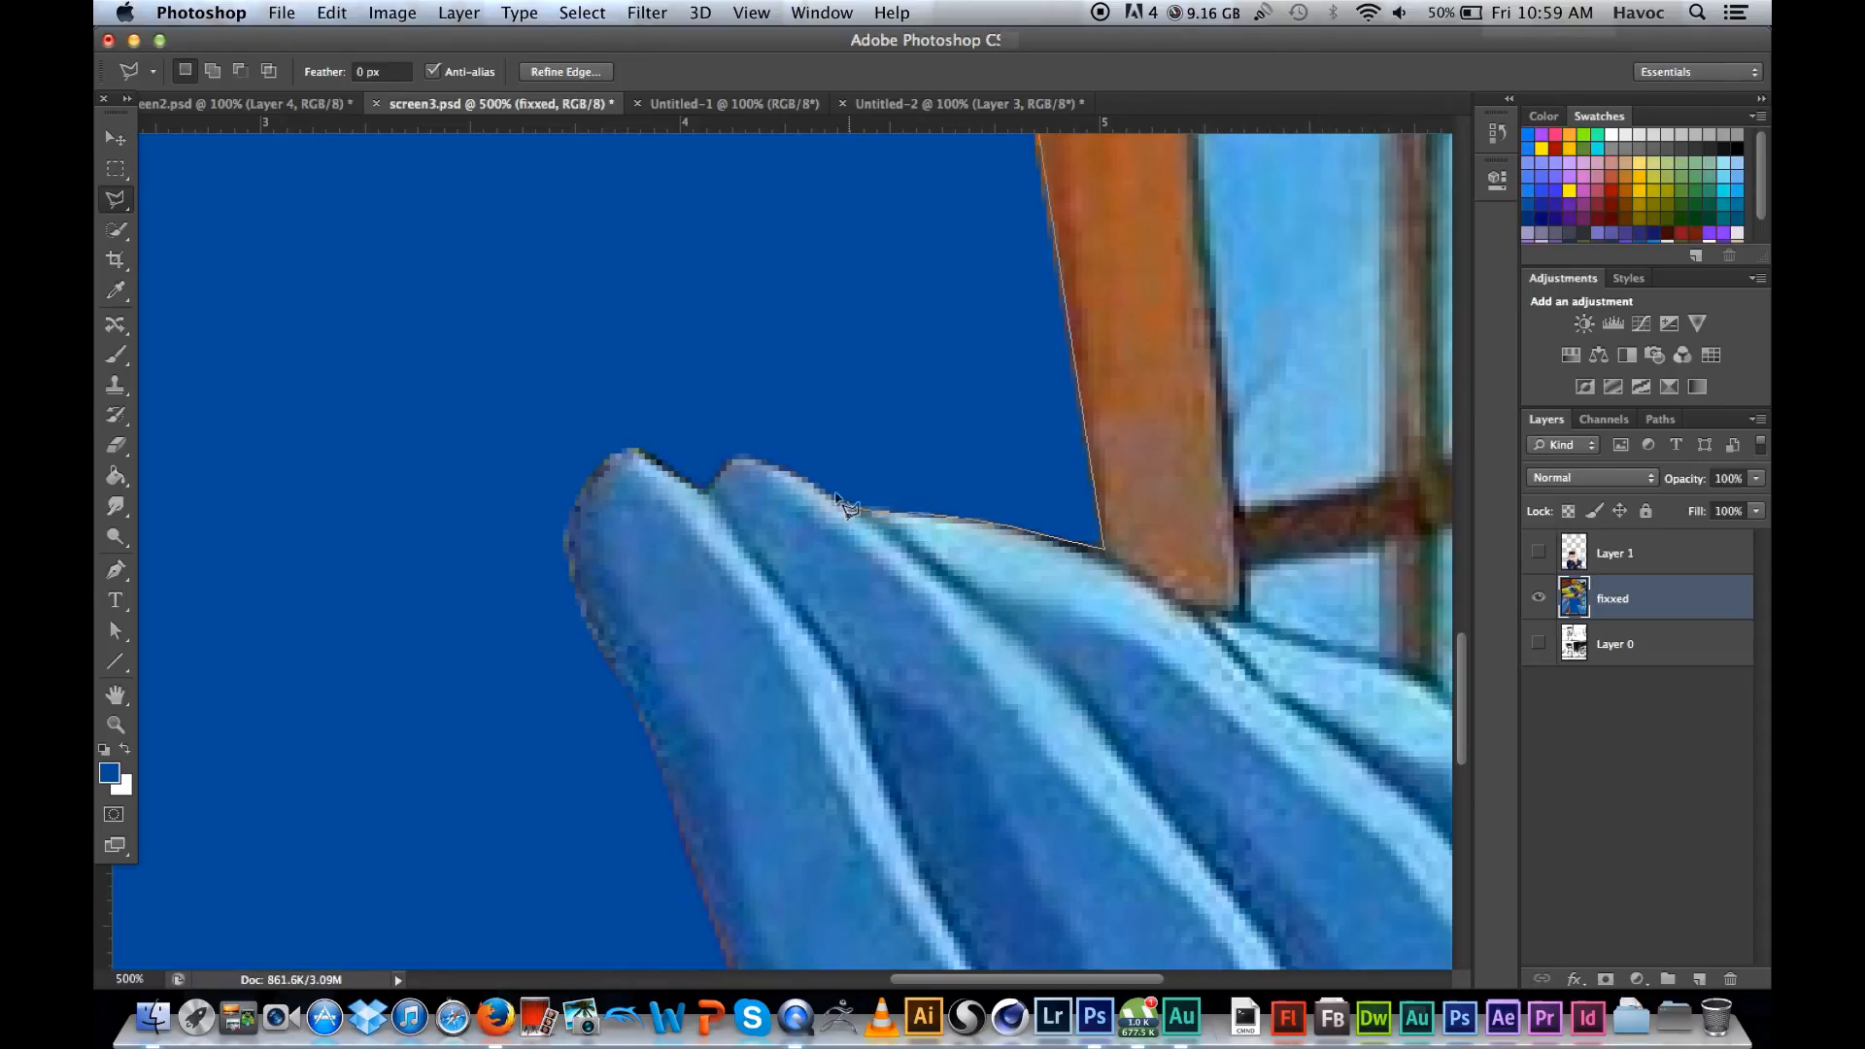
pyautogui.click(723, 466)
pyautogui.click(705, 491)
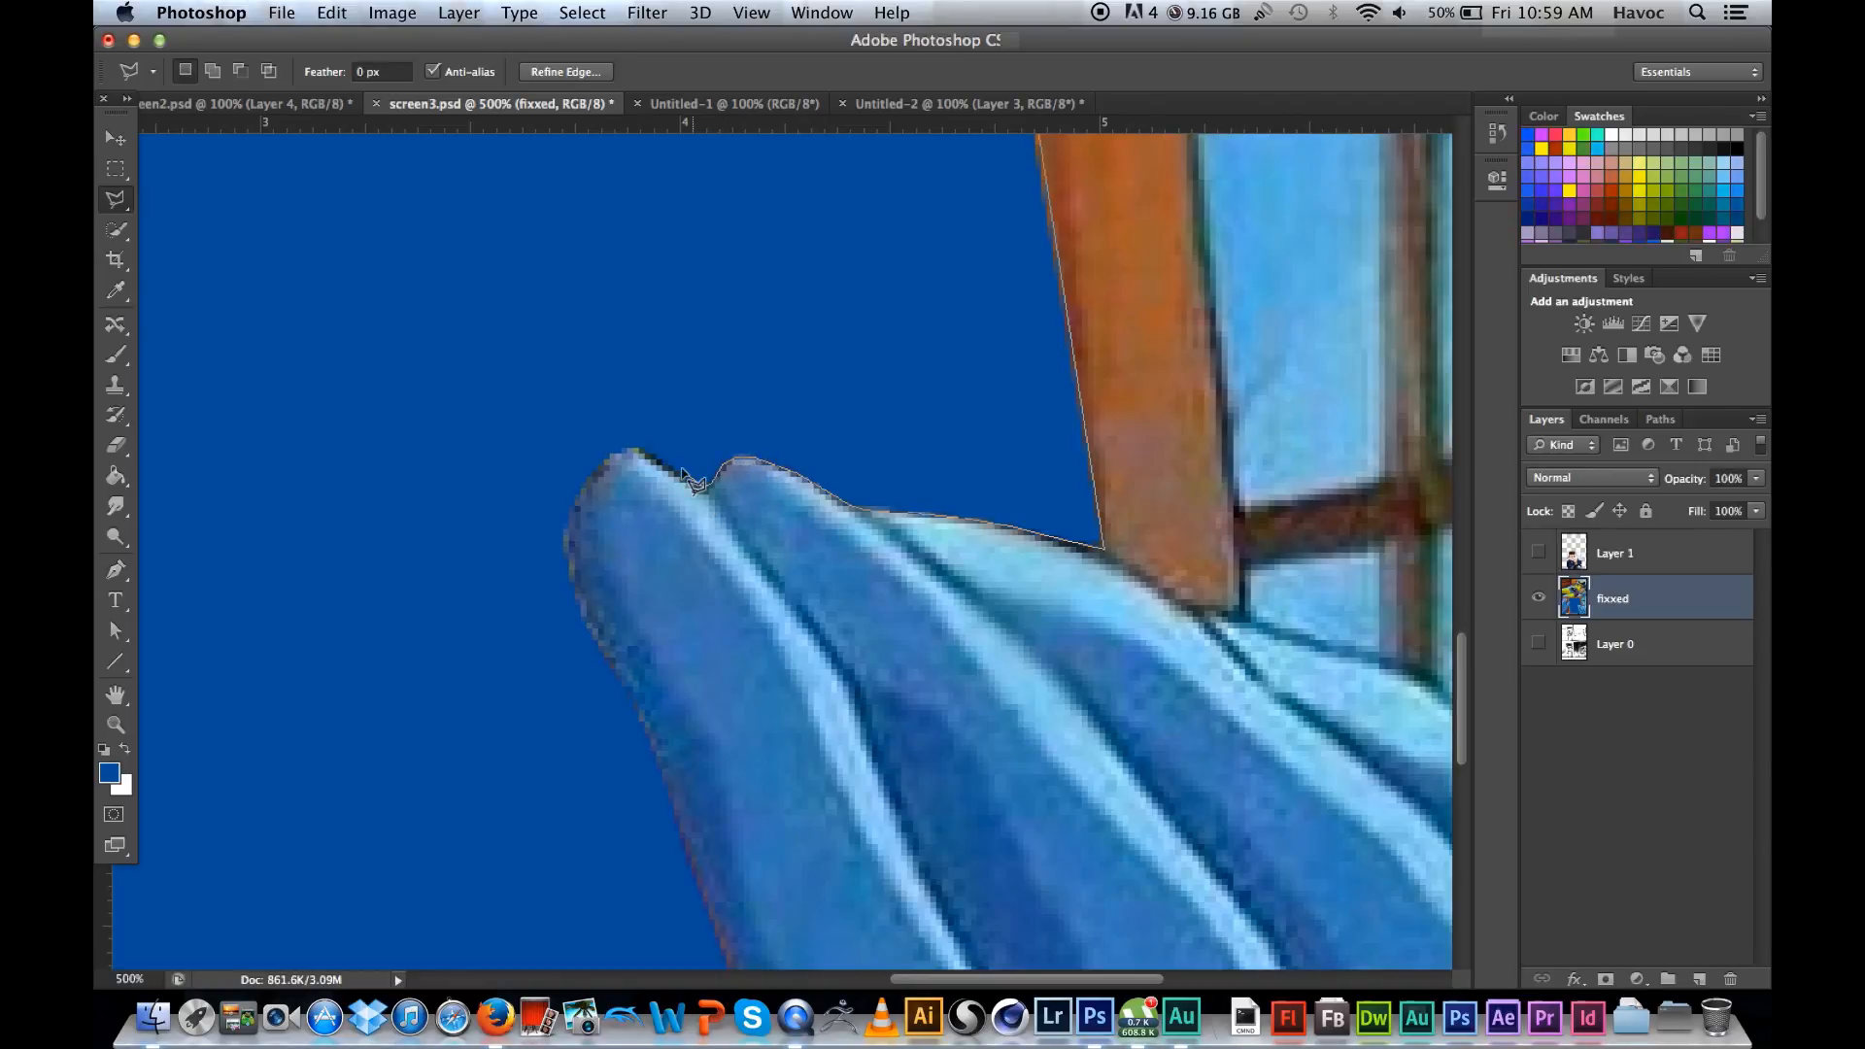
pyautogui.click(637, 451)
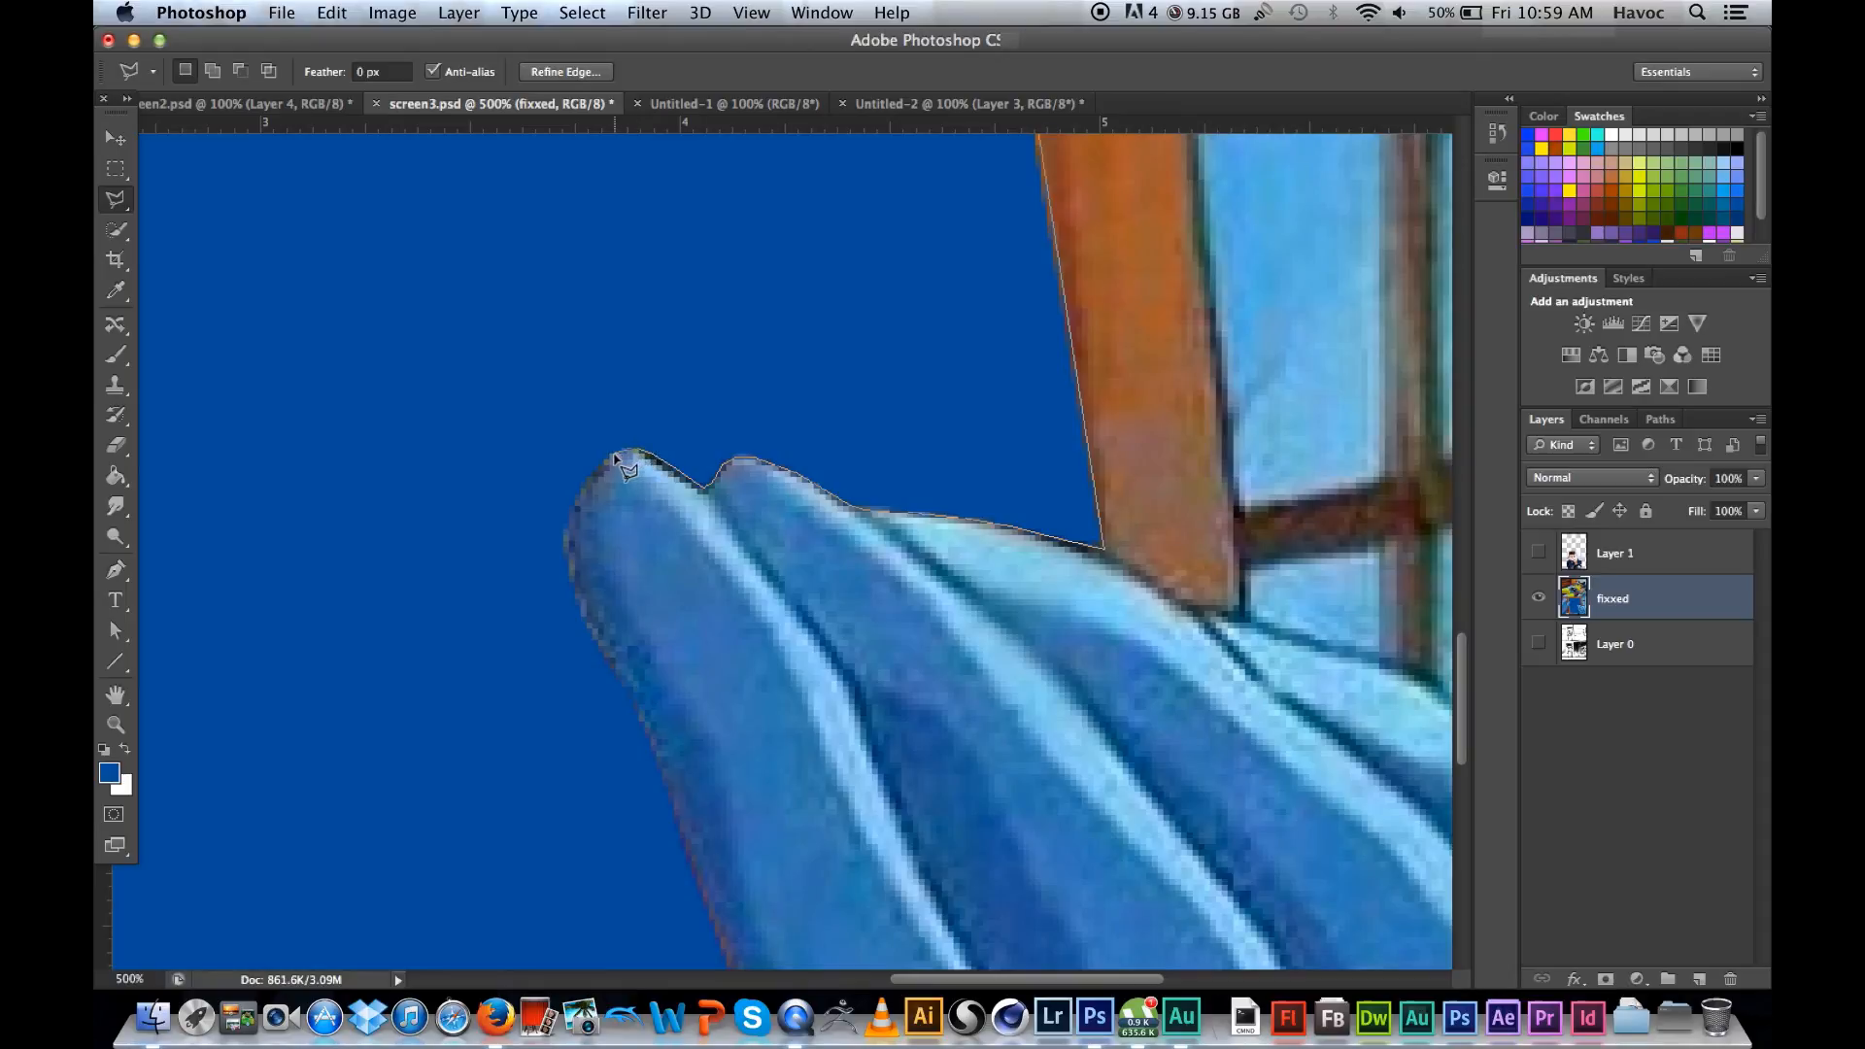
pyautogui.click(570, 528)
pyautogui.click(566, 568)
pyautogui.click(583, 611)
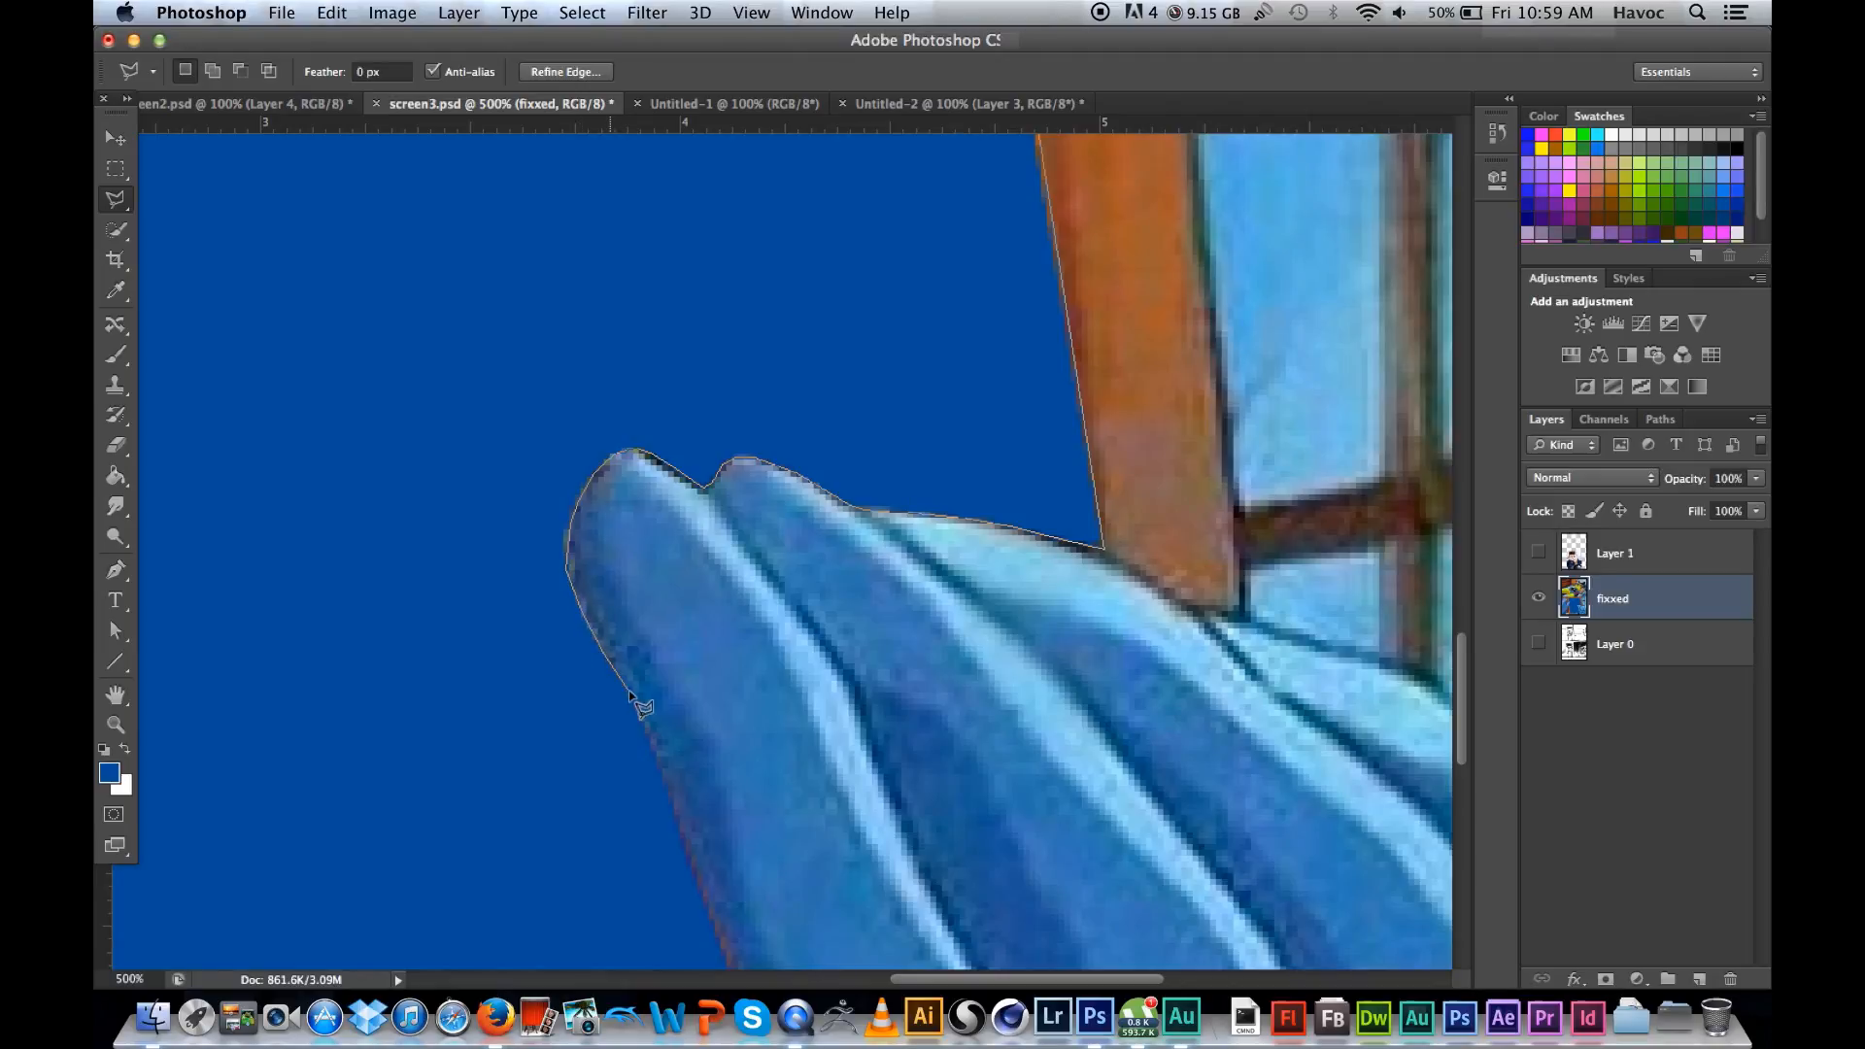
pyautogui.click(649, 738)
# Step: Extend the lasso outline down the right hand, along the frame's bottom inner edge and up its left edge to the thumb
pyautogui.scroll(-5, 674, 768)
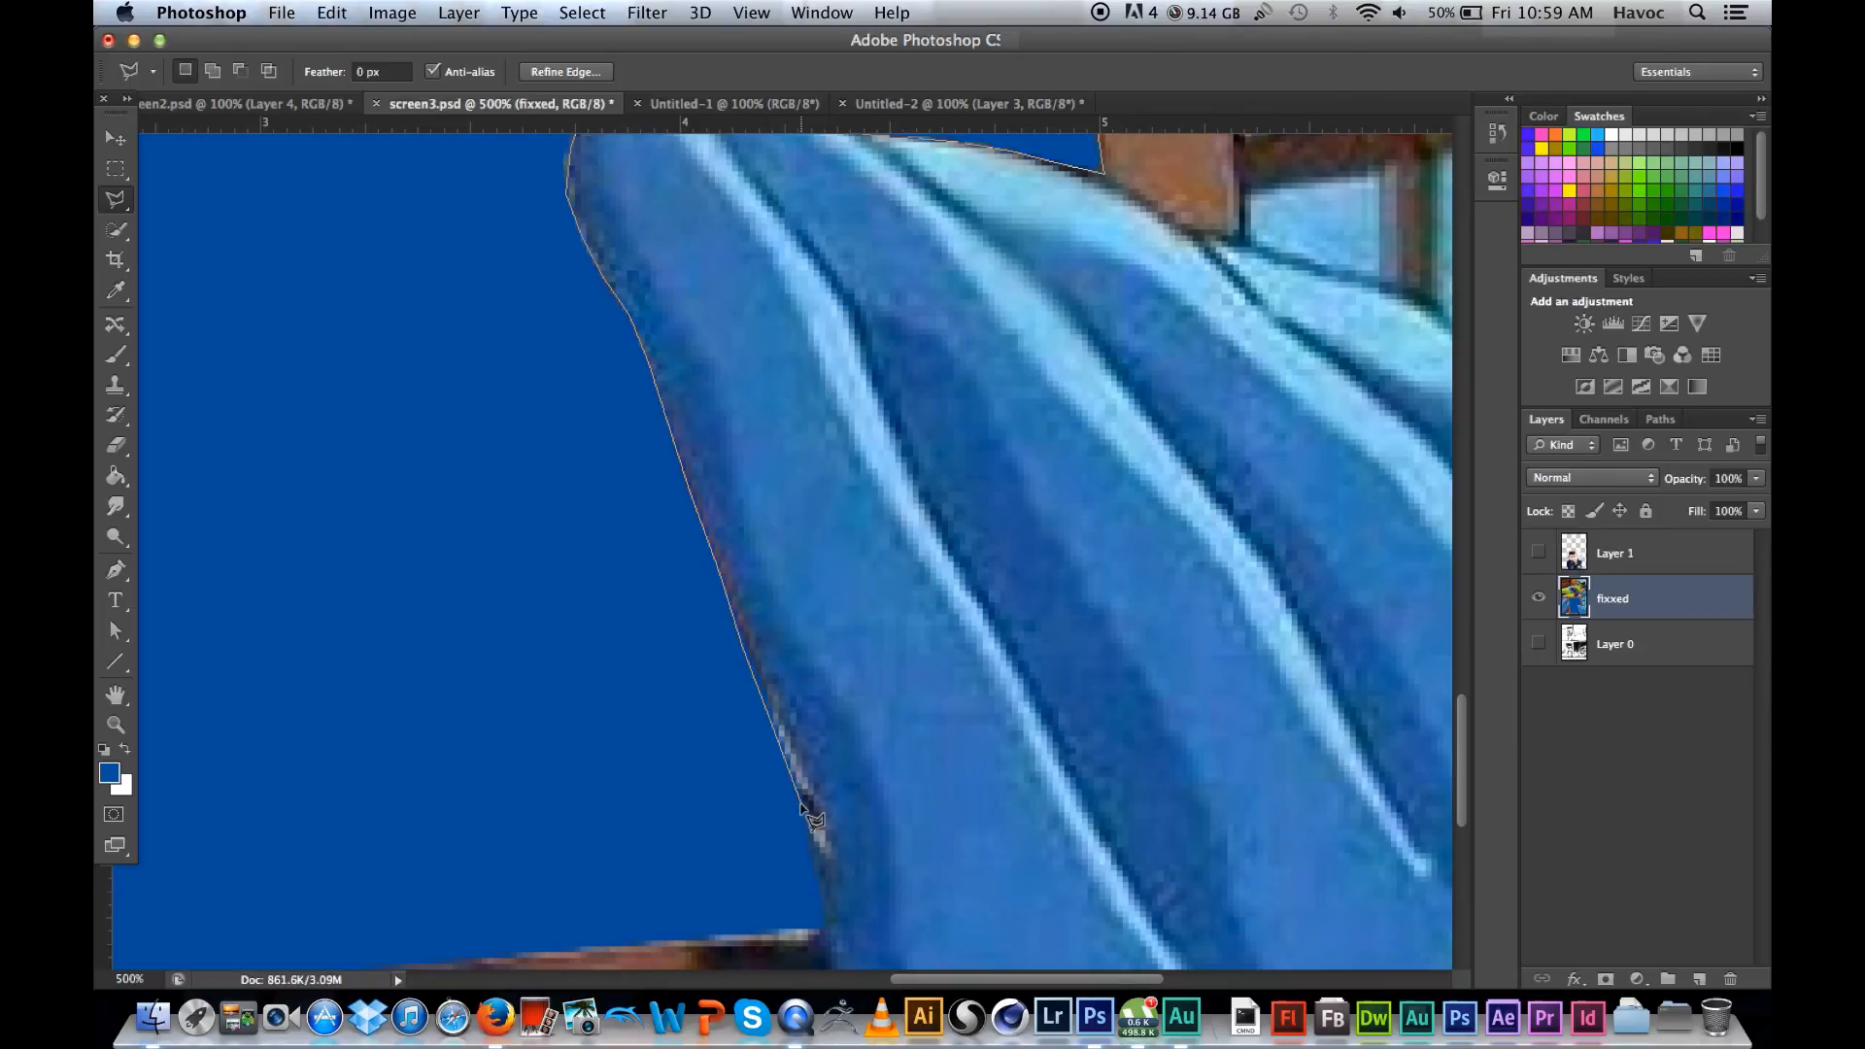
pyautogui.click(830, 926)
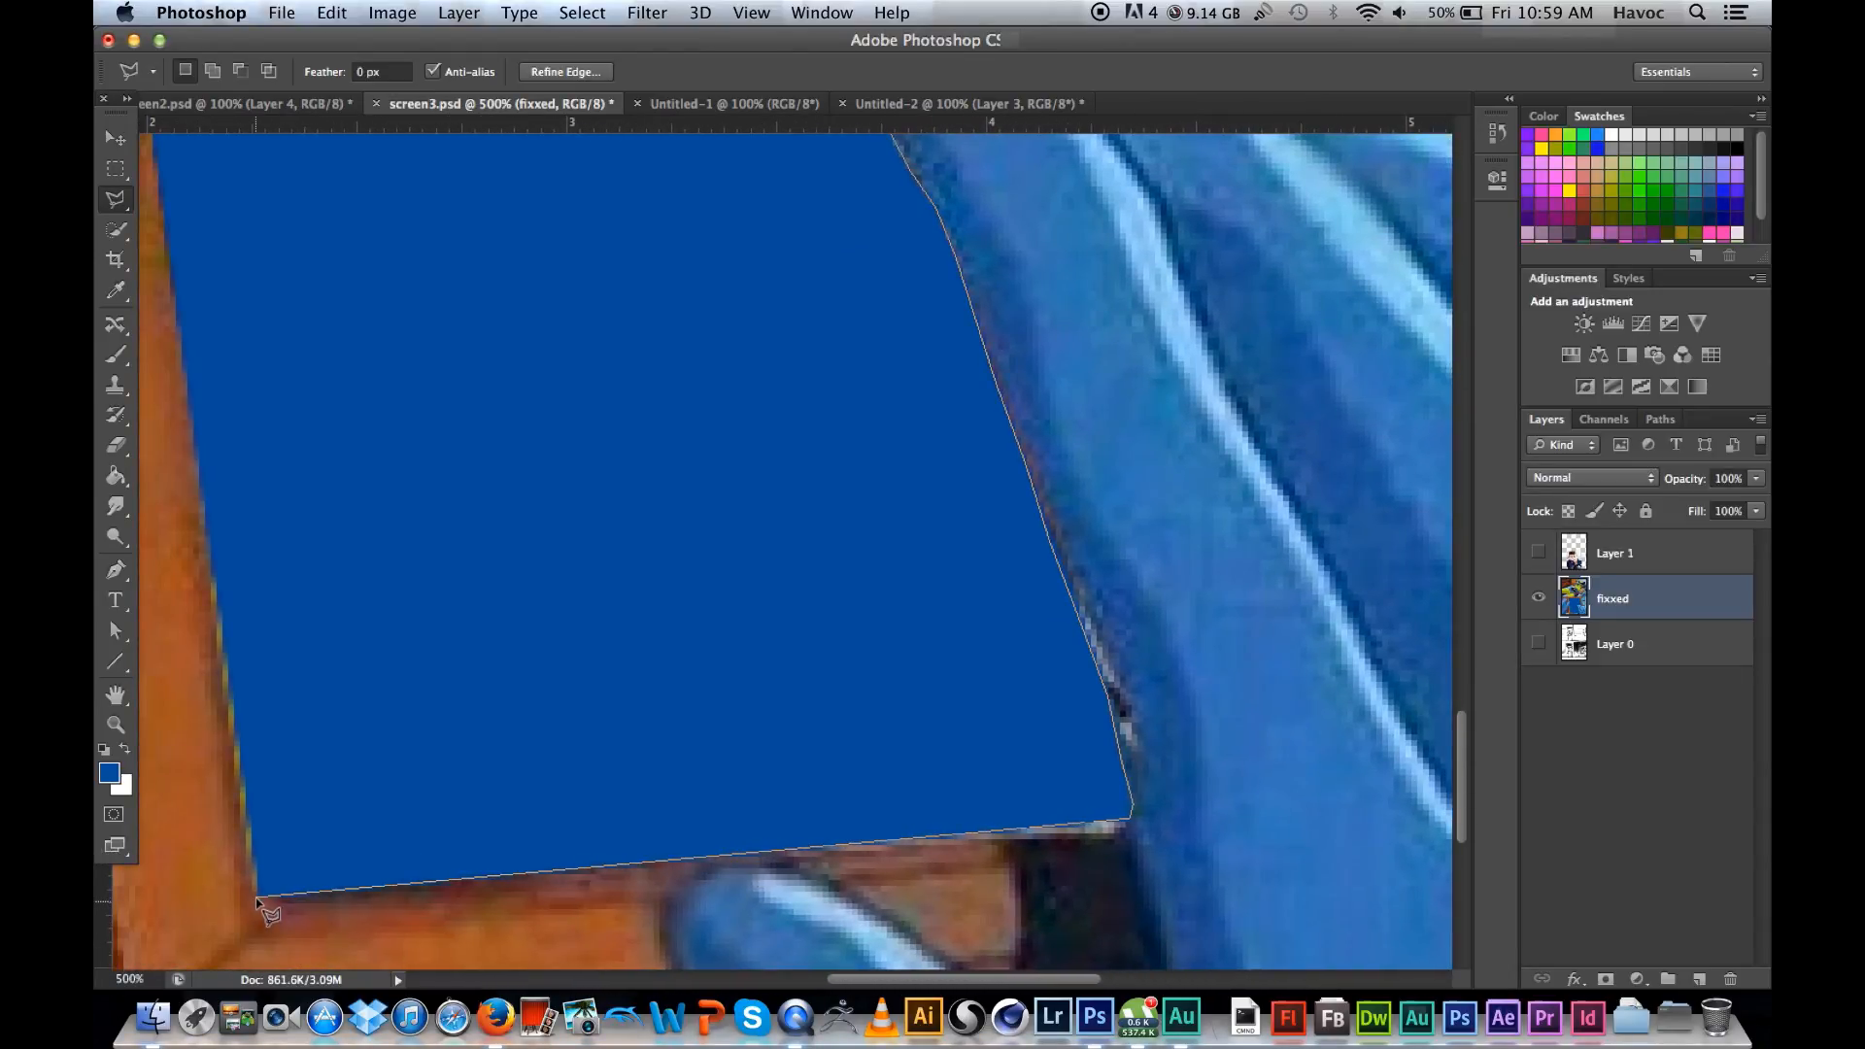
pyautogui.click(257, 898)
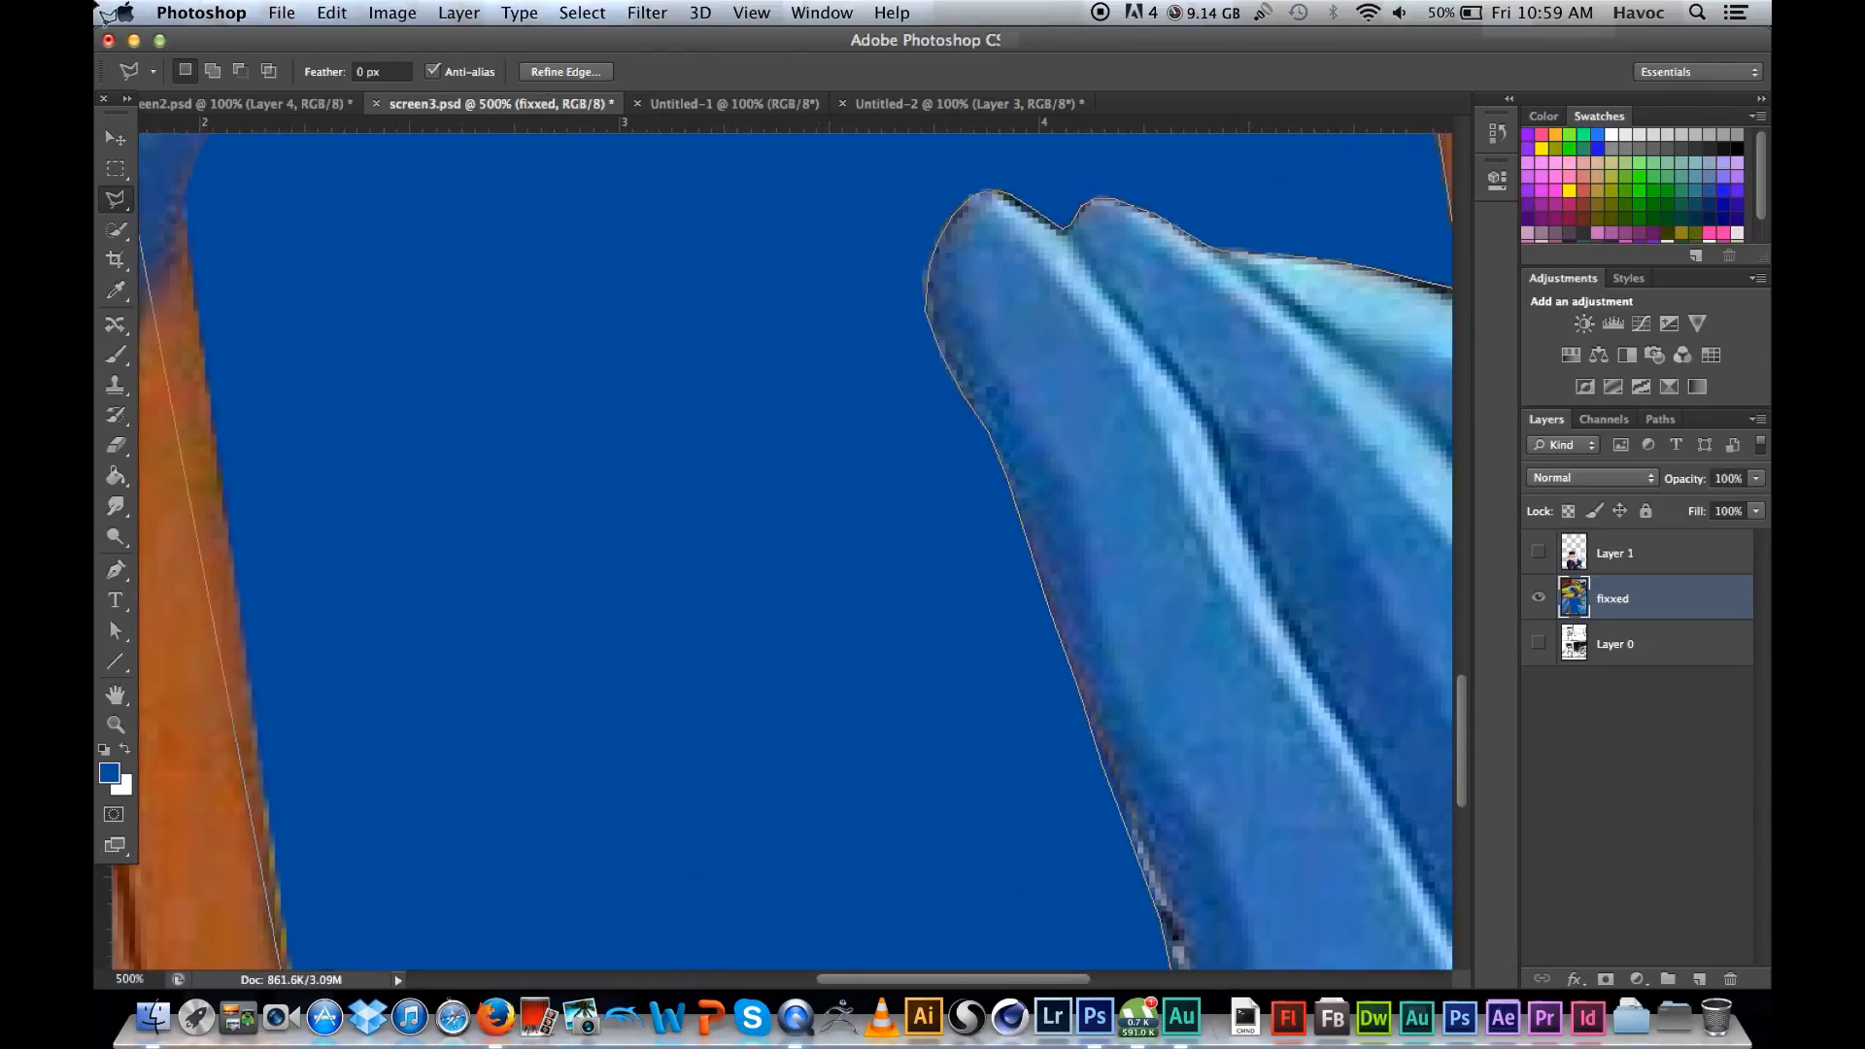
pyautogui.click(266, 396)
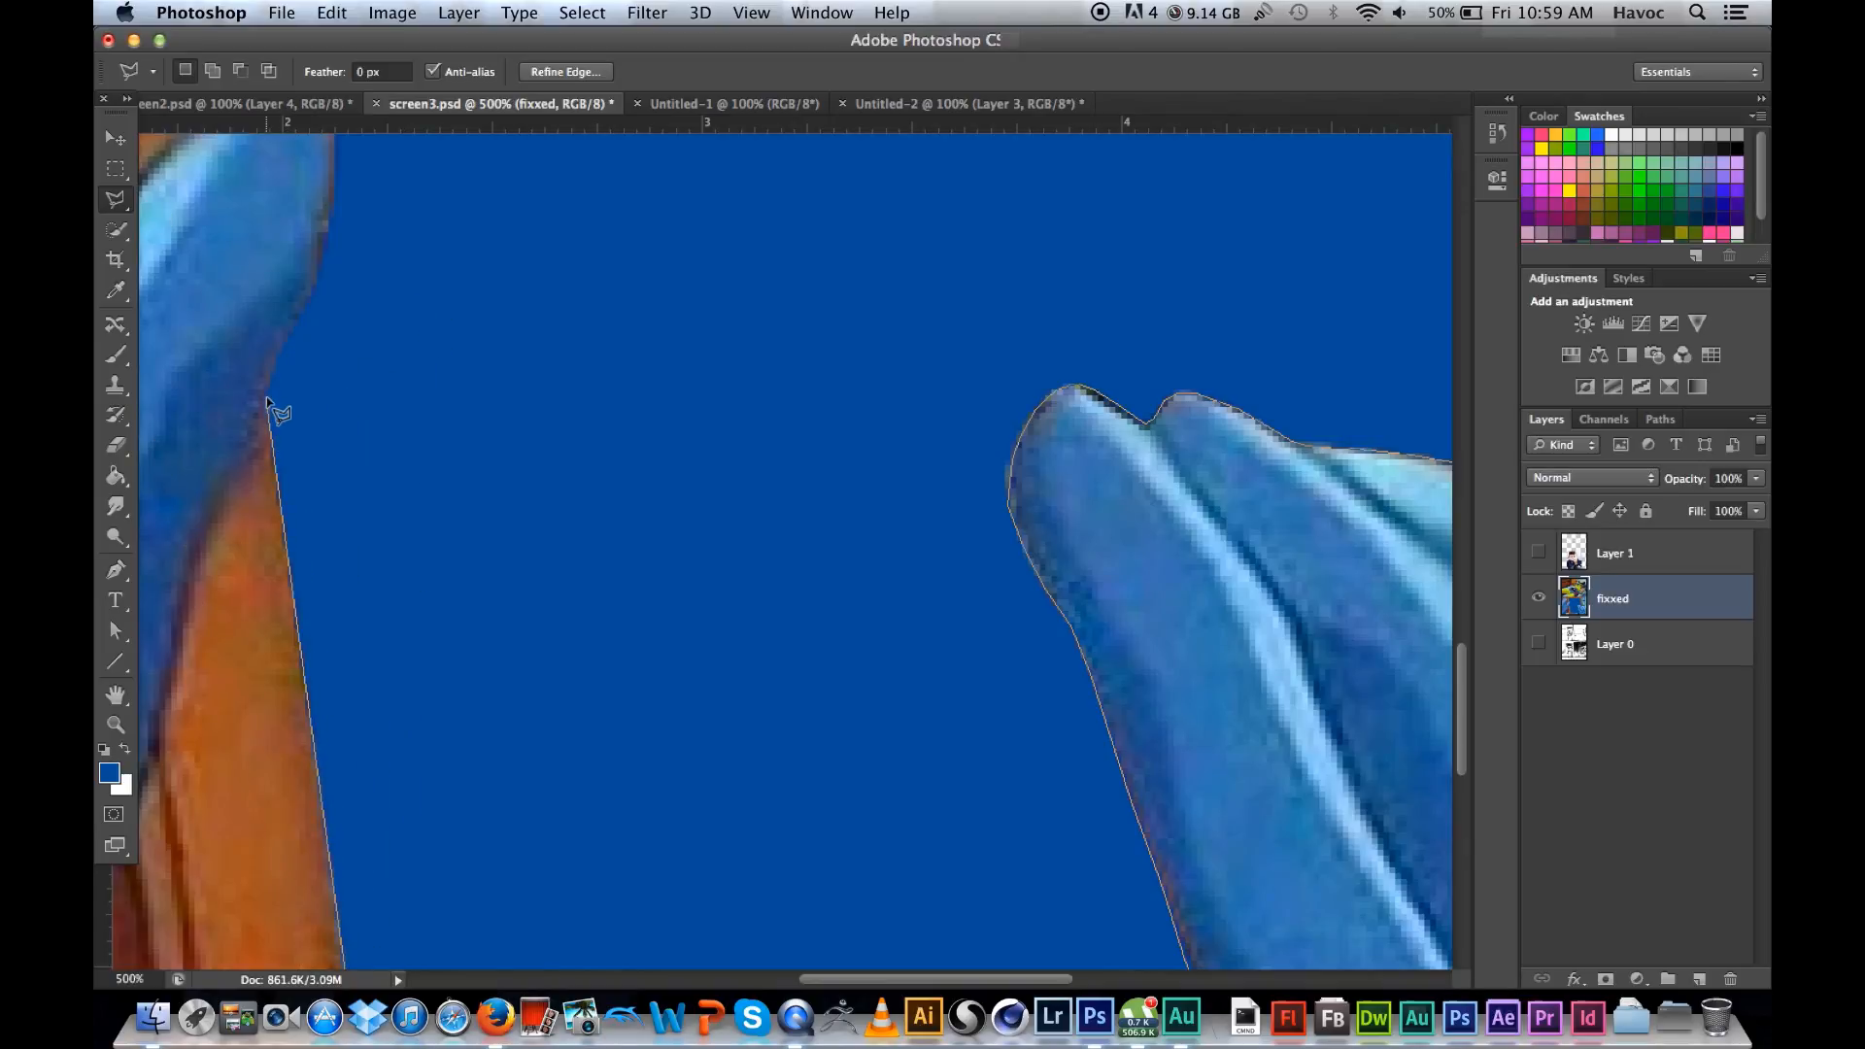
# Step: Trace the outline around the left hand's thumb and up the frame's left inner edge, closing the selection around the blue area
pyautogui.scroll(3, 266, 397)
pyautogui.click(288, 592)
pyautogui.click(314, 536)
pyautogui.click(340, 442)
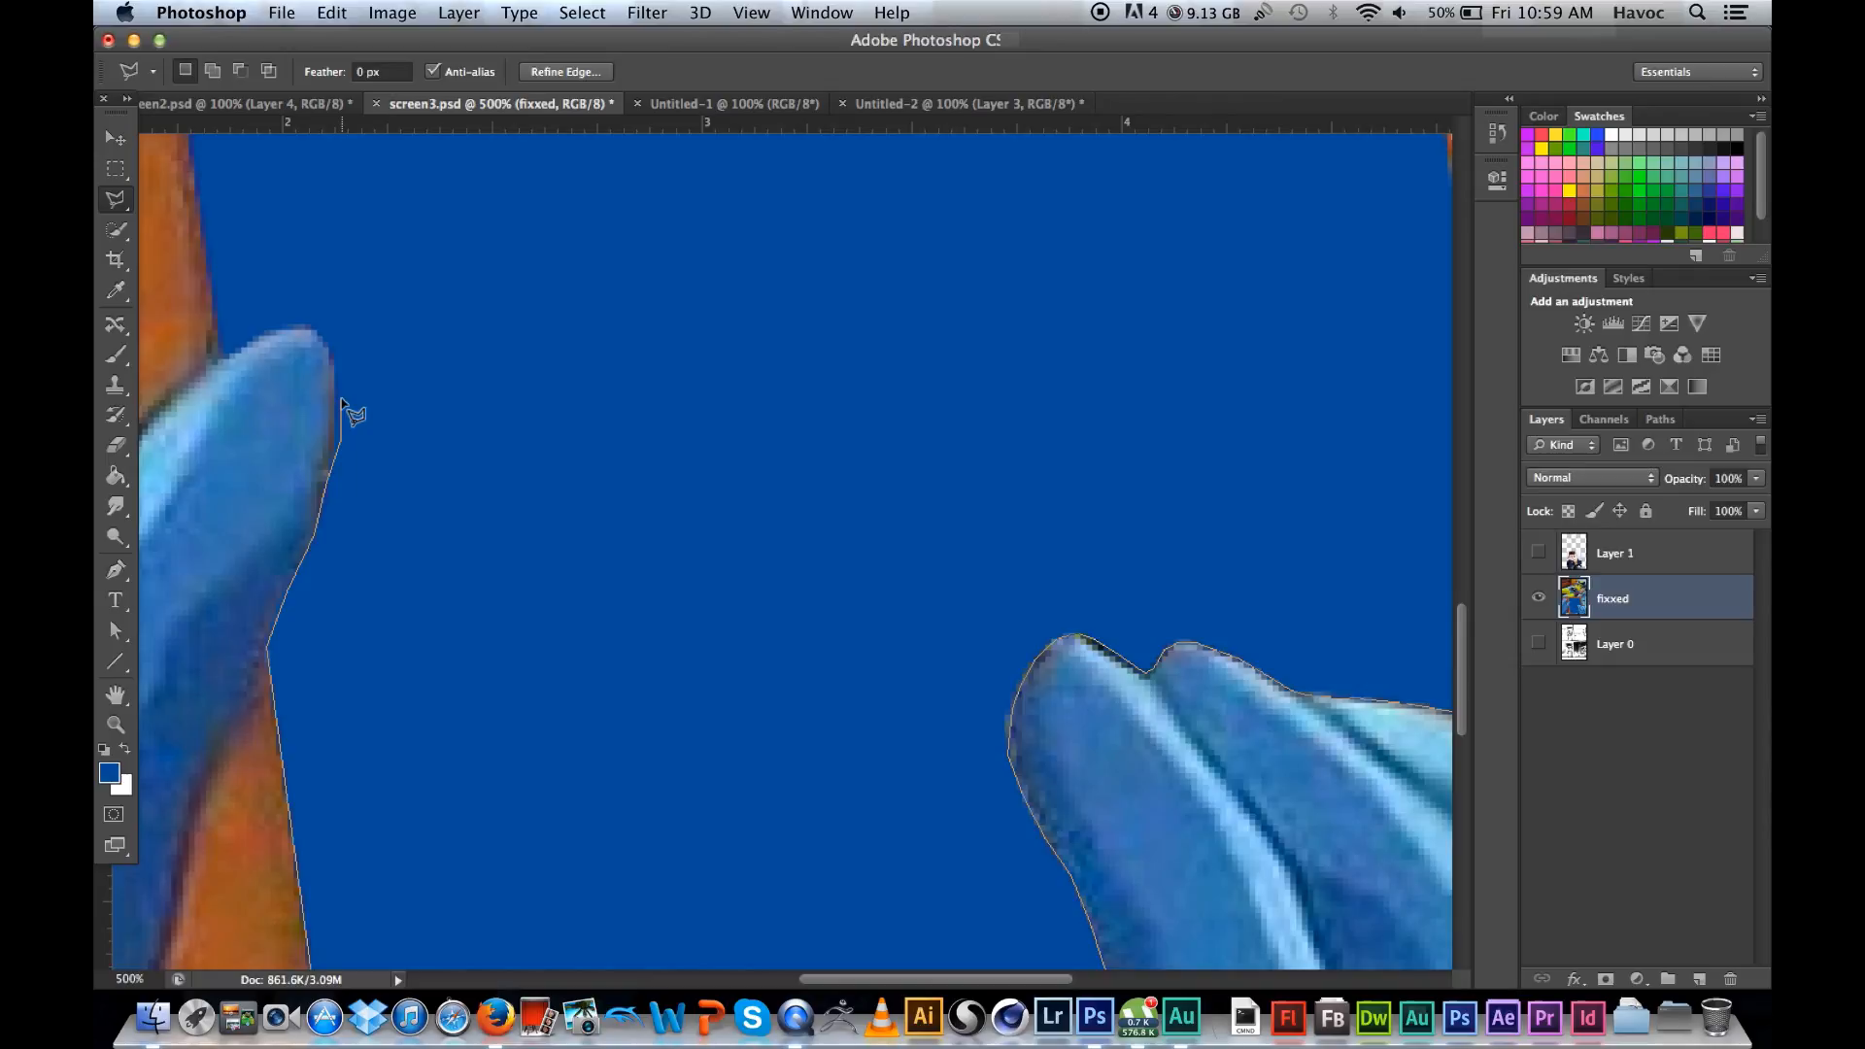
pyautogui.click(326, 345)
pyautogui.click(313, 326)
pyautogui.click(290, 325)
pyautogui.scroll(5, 223, 370)
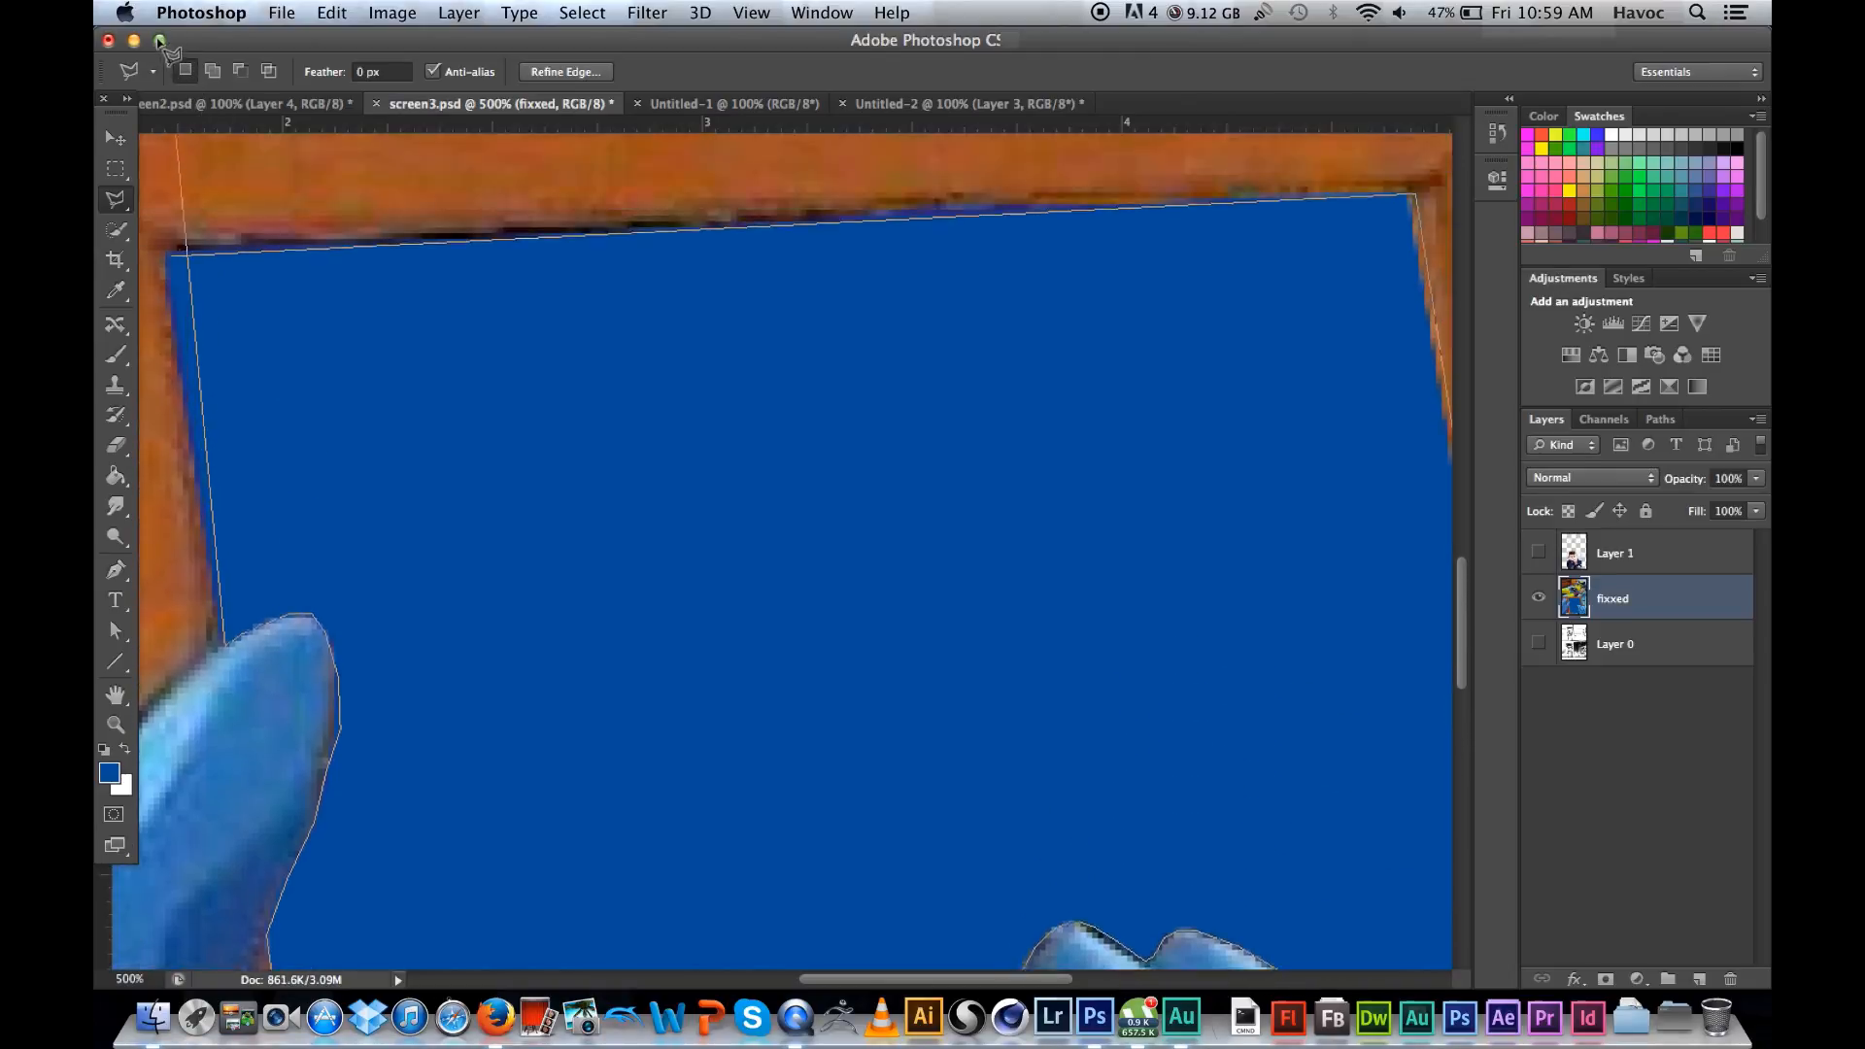
pyautogui.click(196, 407)
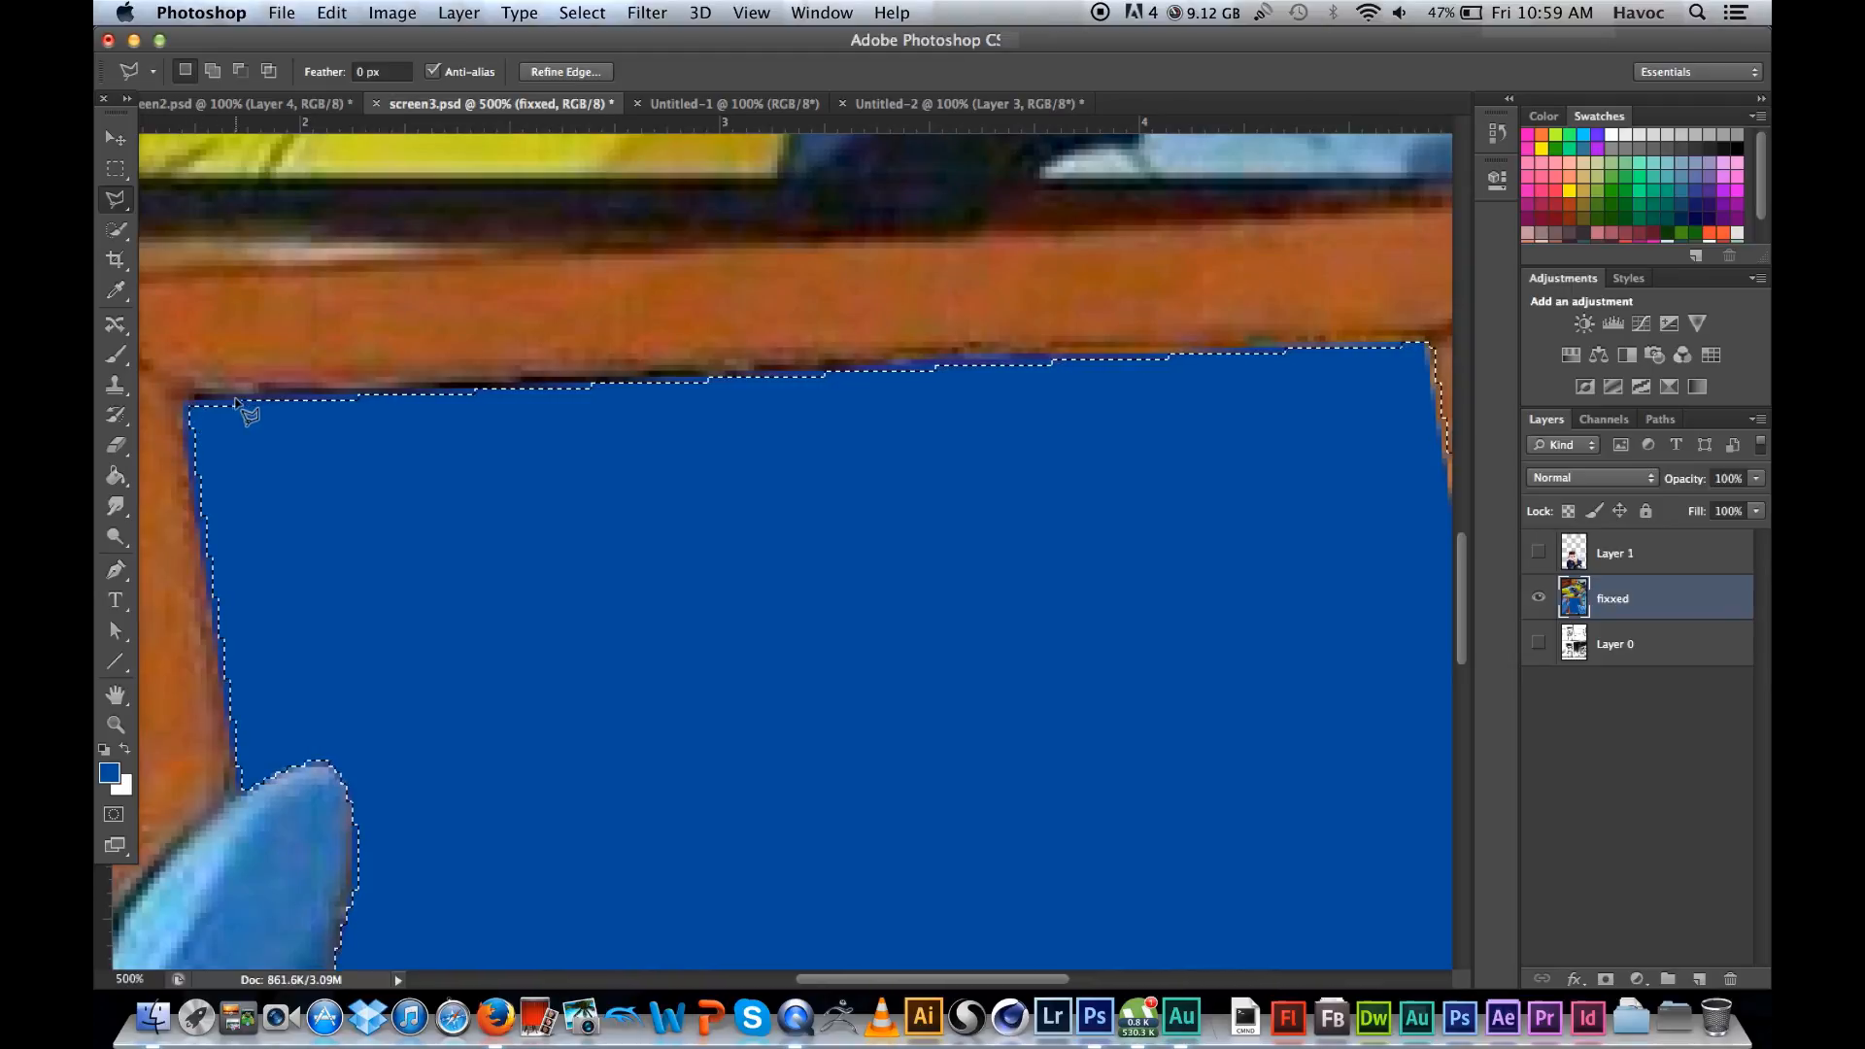
# Step: Add the missed blue strips along the frame's left and top inner edges to the selection with the Polygonal Lasso
pyautogui.press('shift')
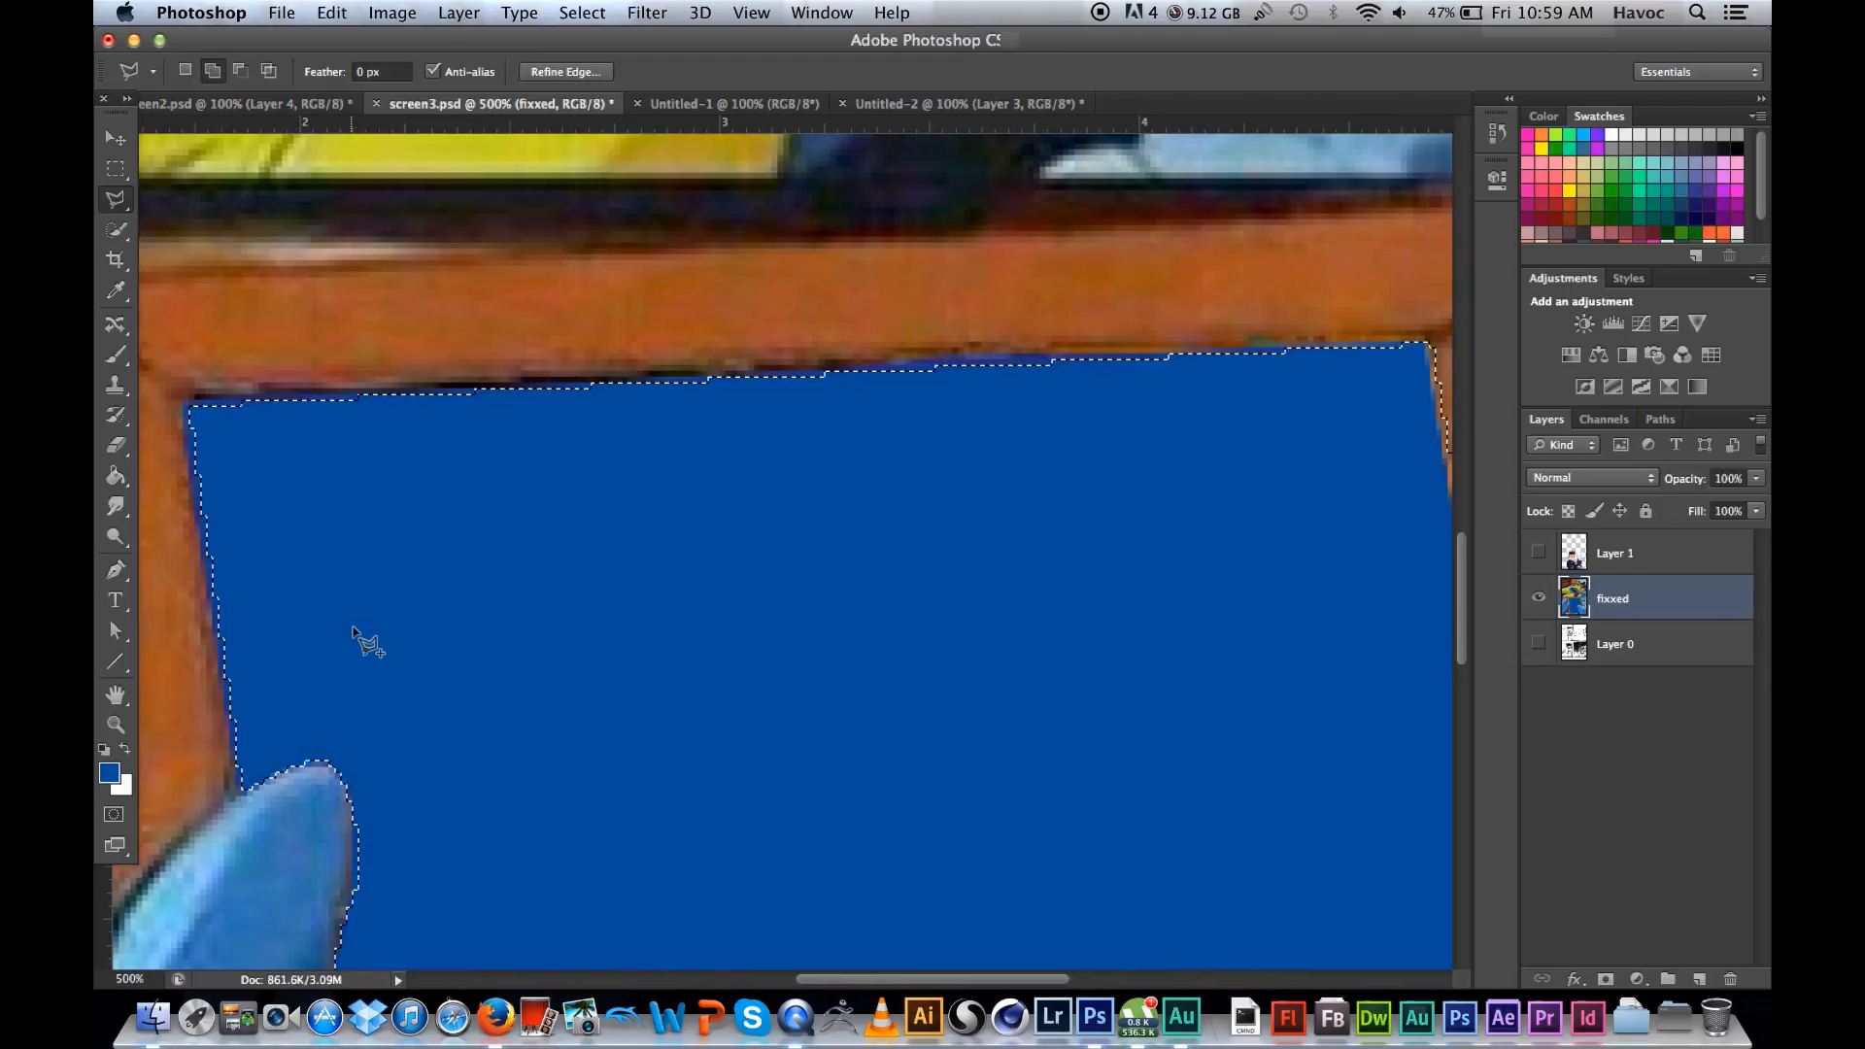
pyautogui.keyDown('shift'); pyautogui.click(352, 628); pyautogui.keyUp('shift')
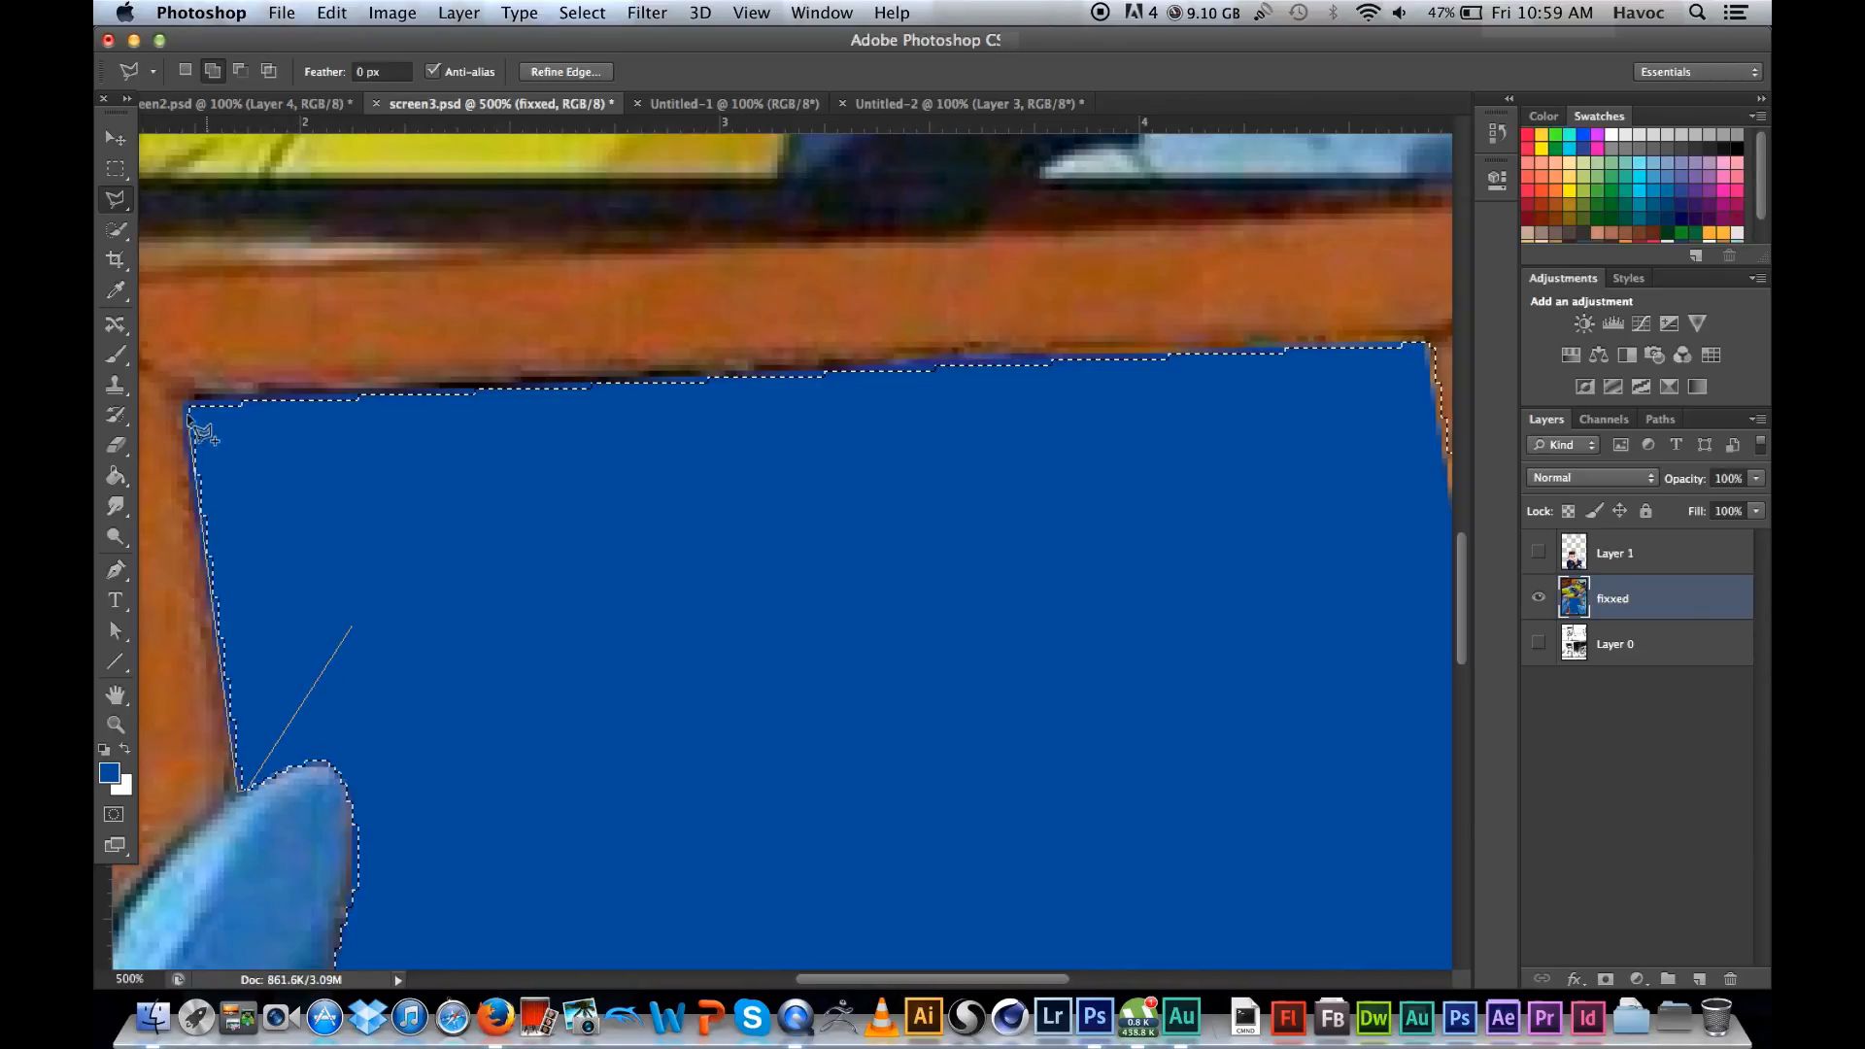
pyautogui.click(185, 398)
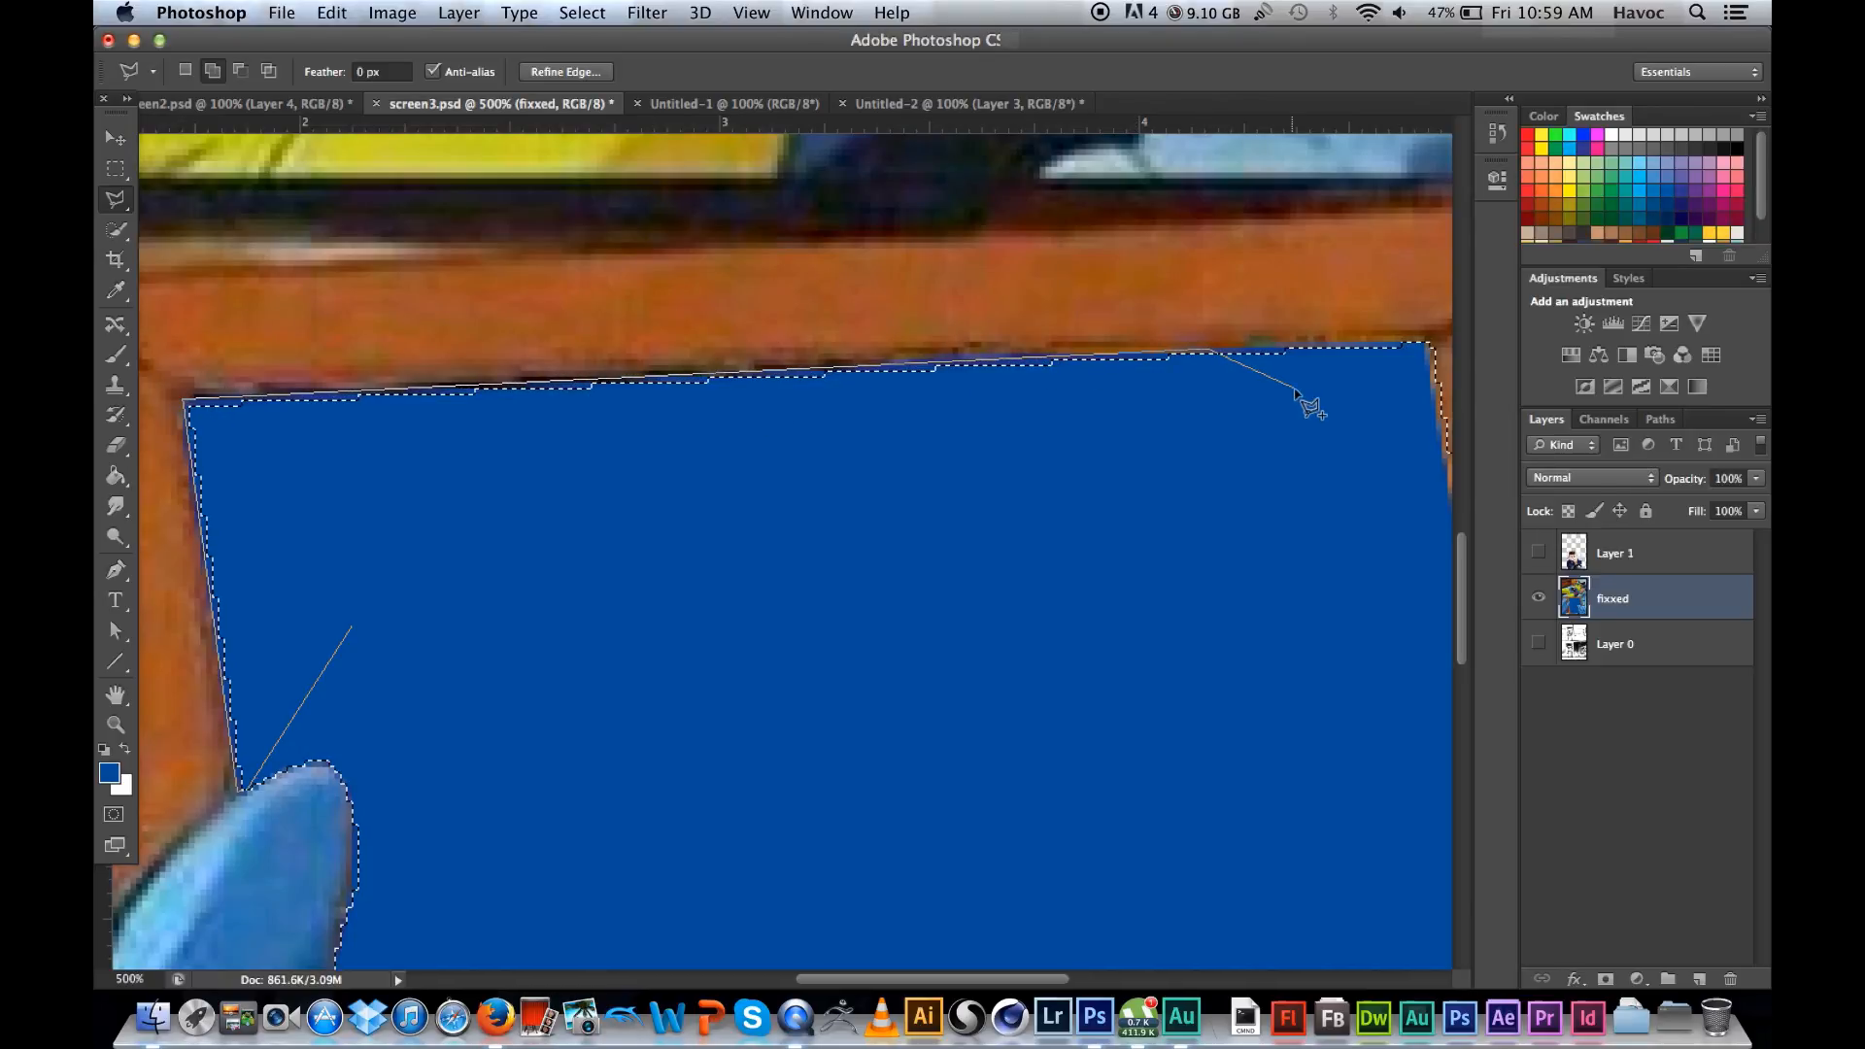
pyautogui.click(1407, 344)
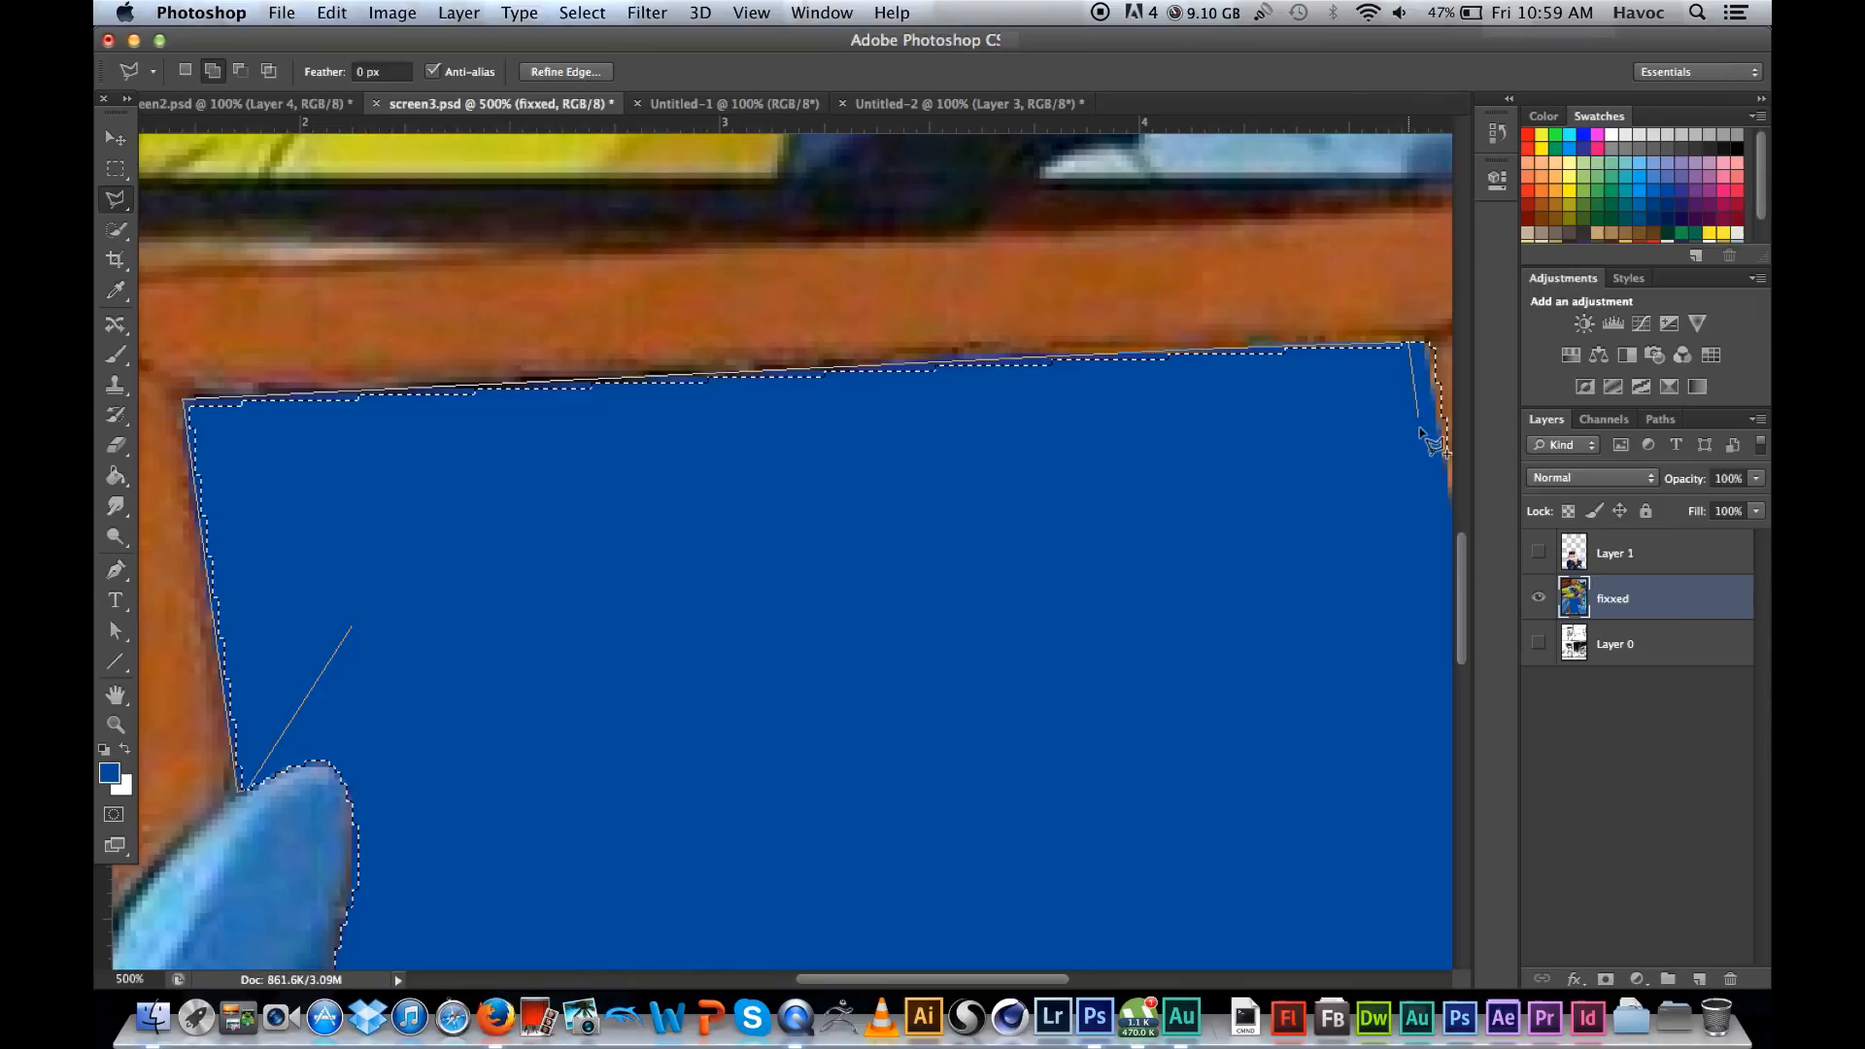
pyautogui.click(1170, 573)
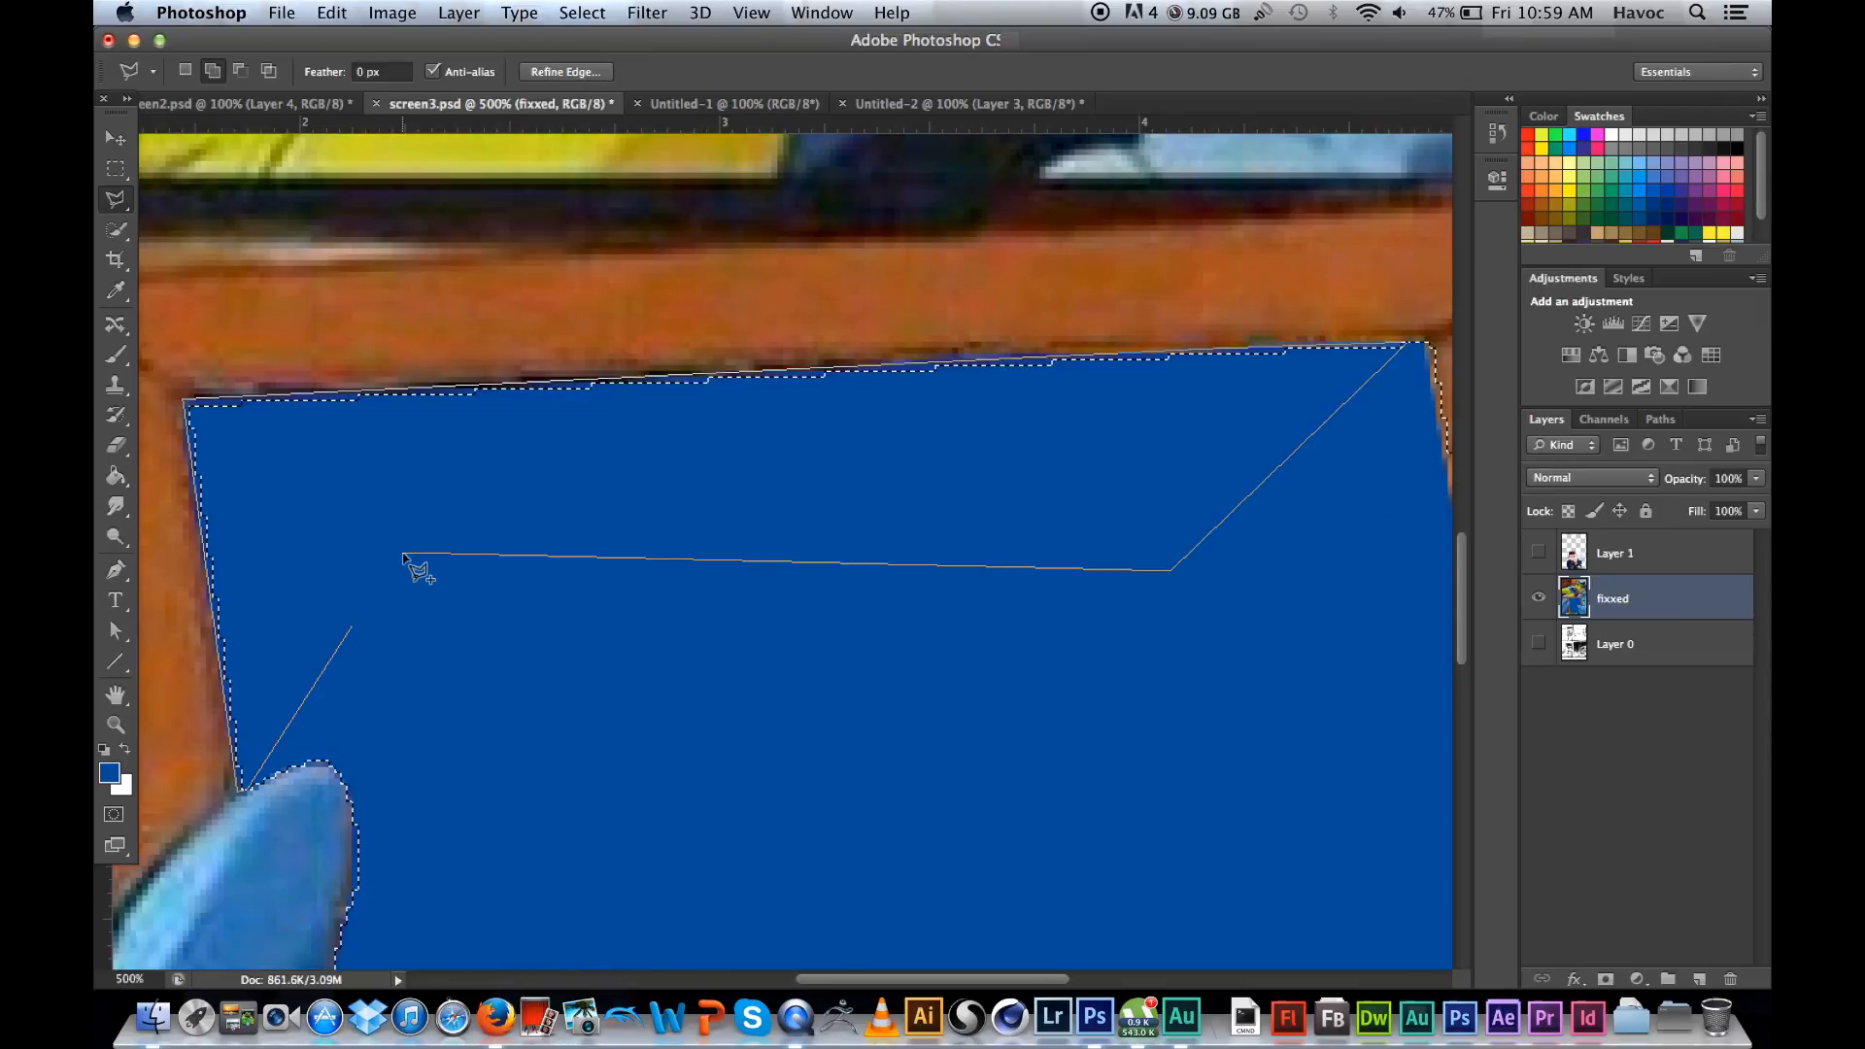
pyautogui.doubleClick(416, 563)
# Step: Inspect the selection boundary around both hands and all sides of the picture frame for inaccuracies
pyautogui.scroll(-2, 761, 783)
pyautogui.scroll(-5, 761, 783)
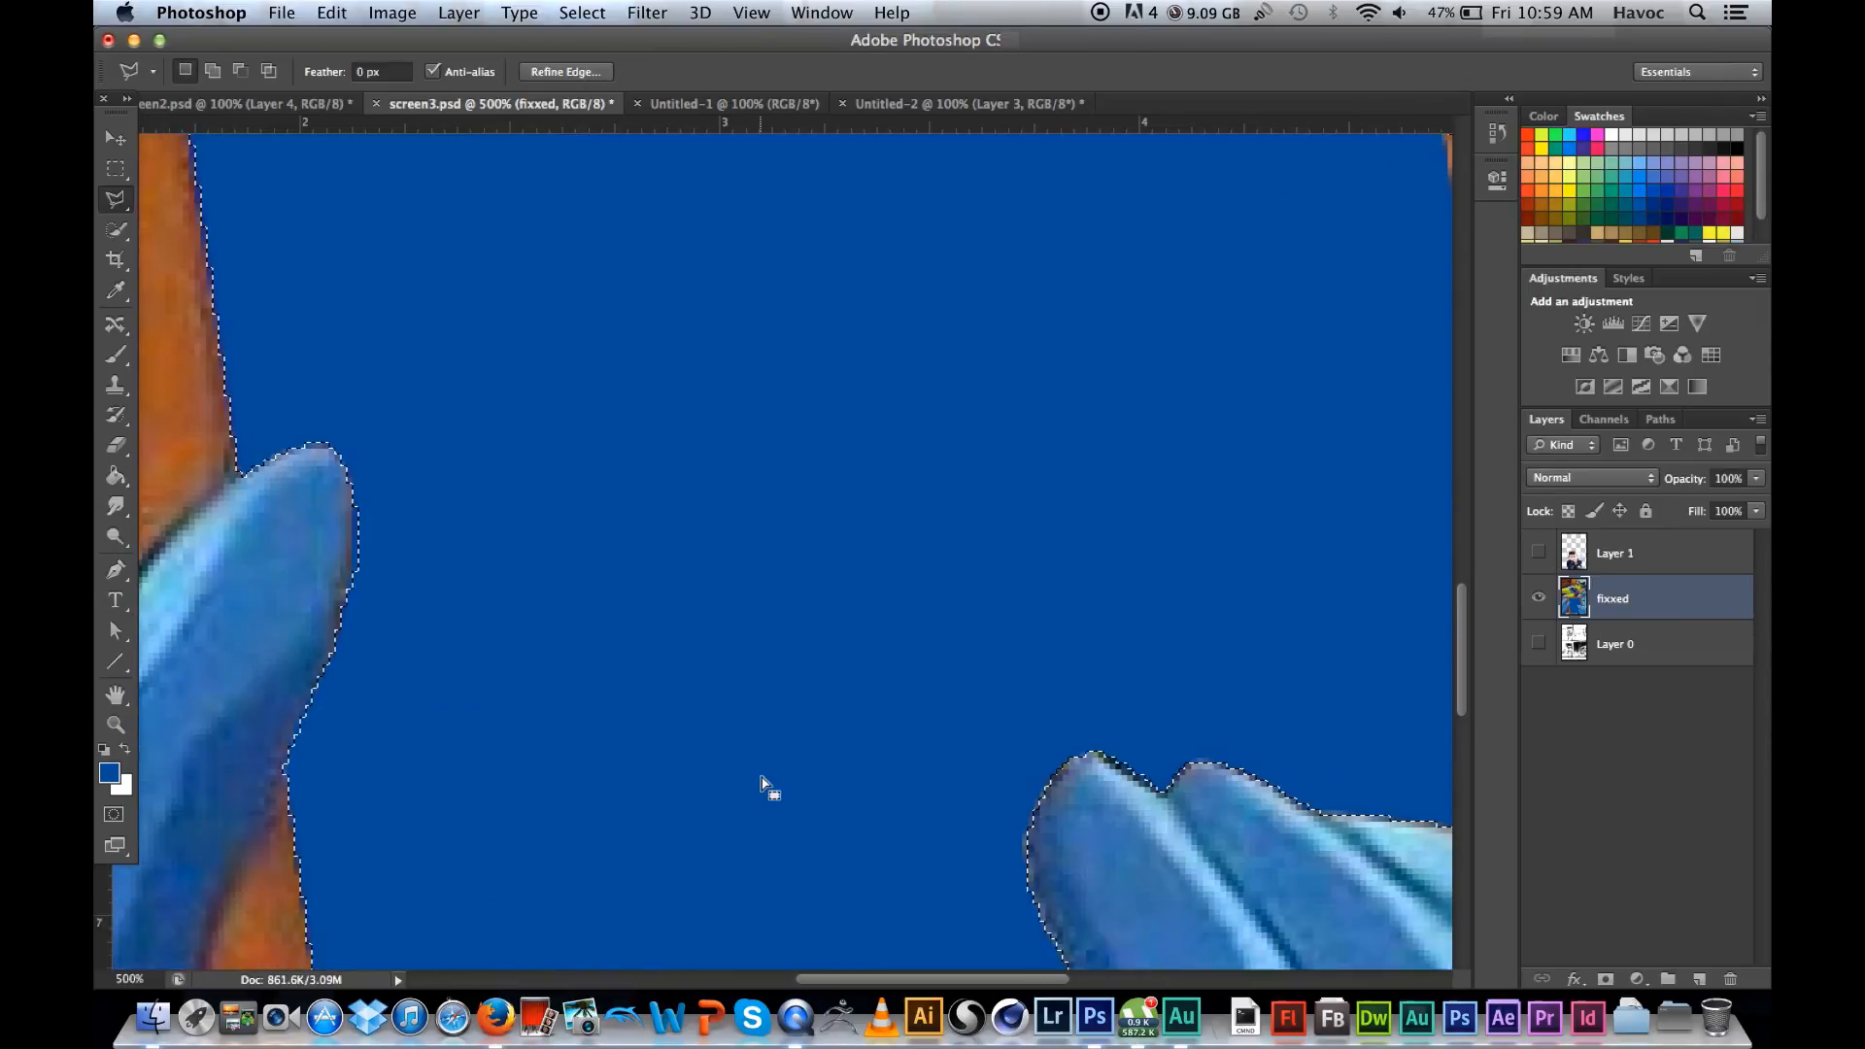
pyautogui.hscroll(10, 761, 783)
pyautogui.scroll(-5, 761, 783)
pyautogui.hscroll(-10, 761, 783)
pyautogui.scroll(-6, 760, 784)
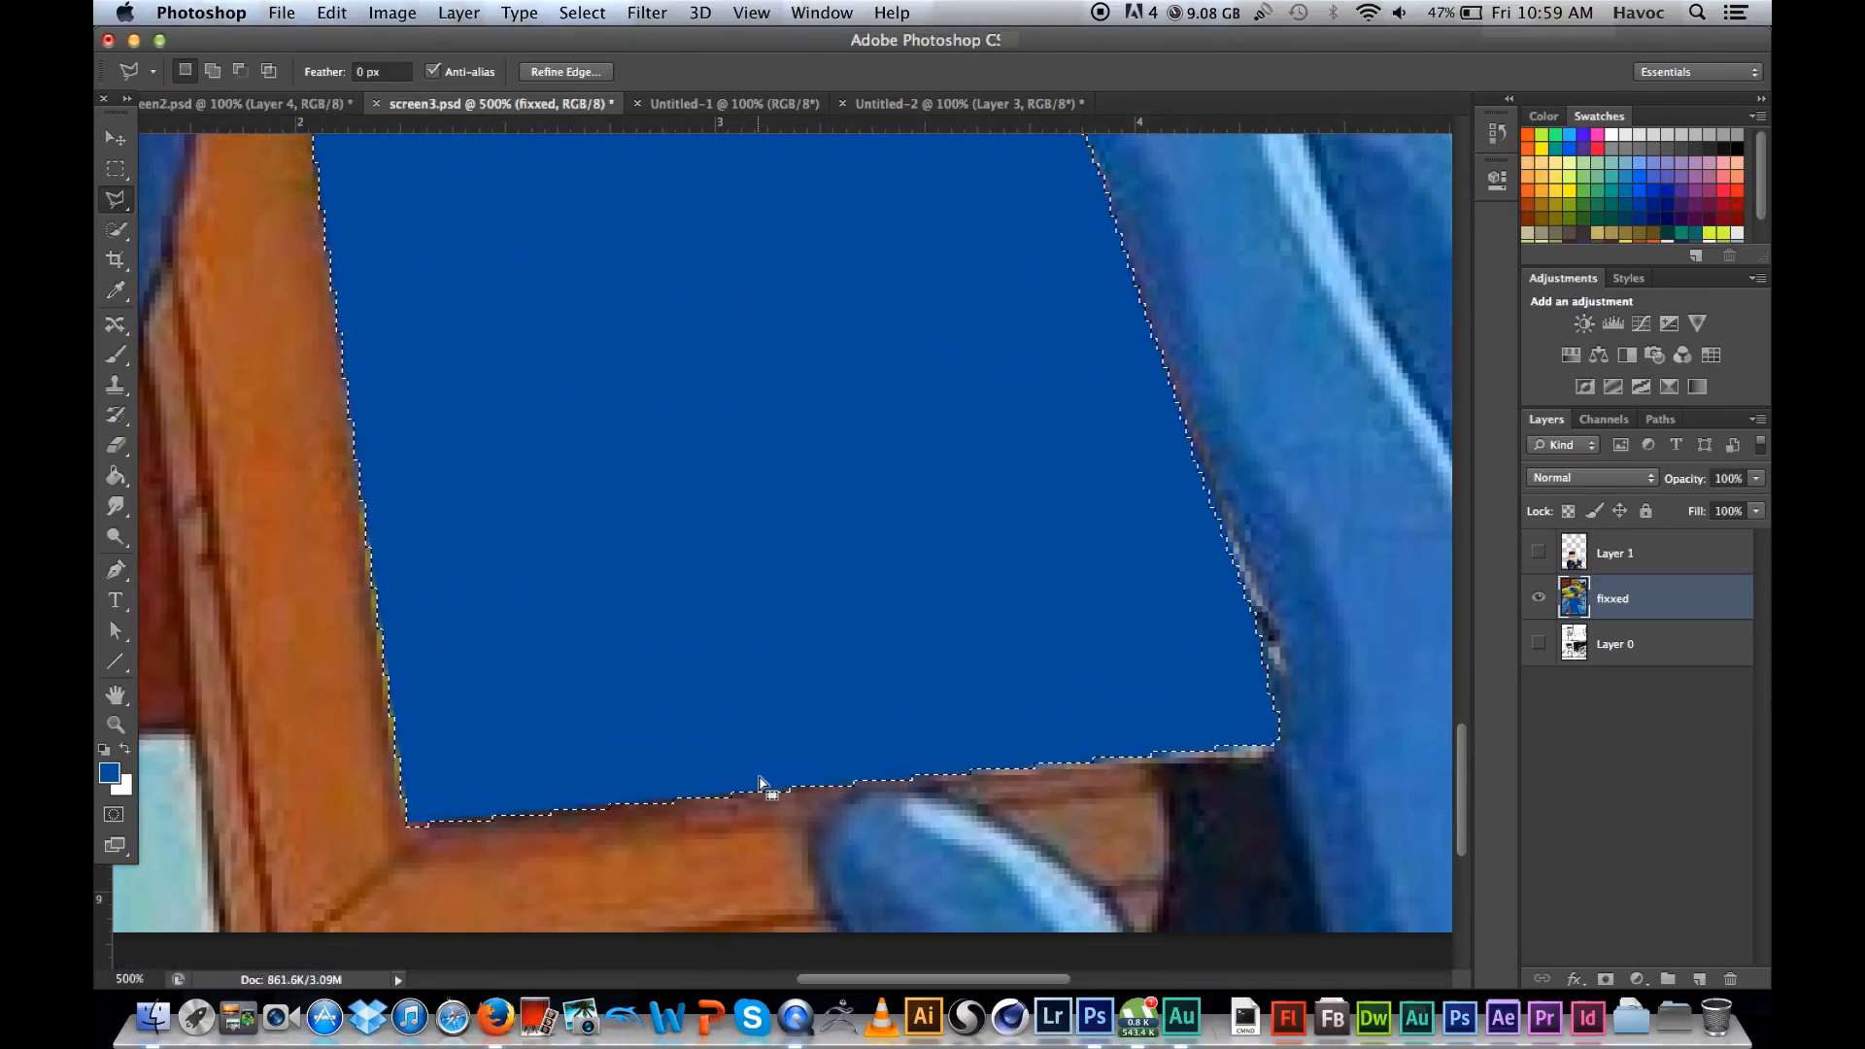
pyautogui.scroll(7, 761, 783)
pyautogui.hscroll(-3, 760, 783)
pyautogui.scroll(10, 760, 783)
pyautogui.hscroll(6, 761, 783)
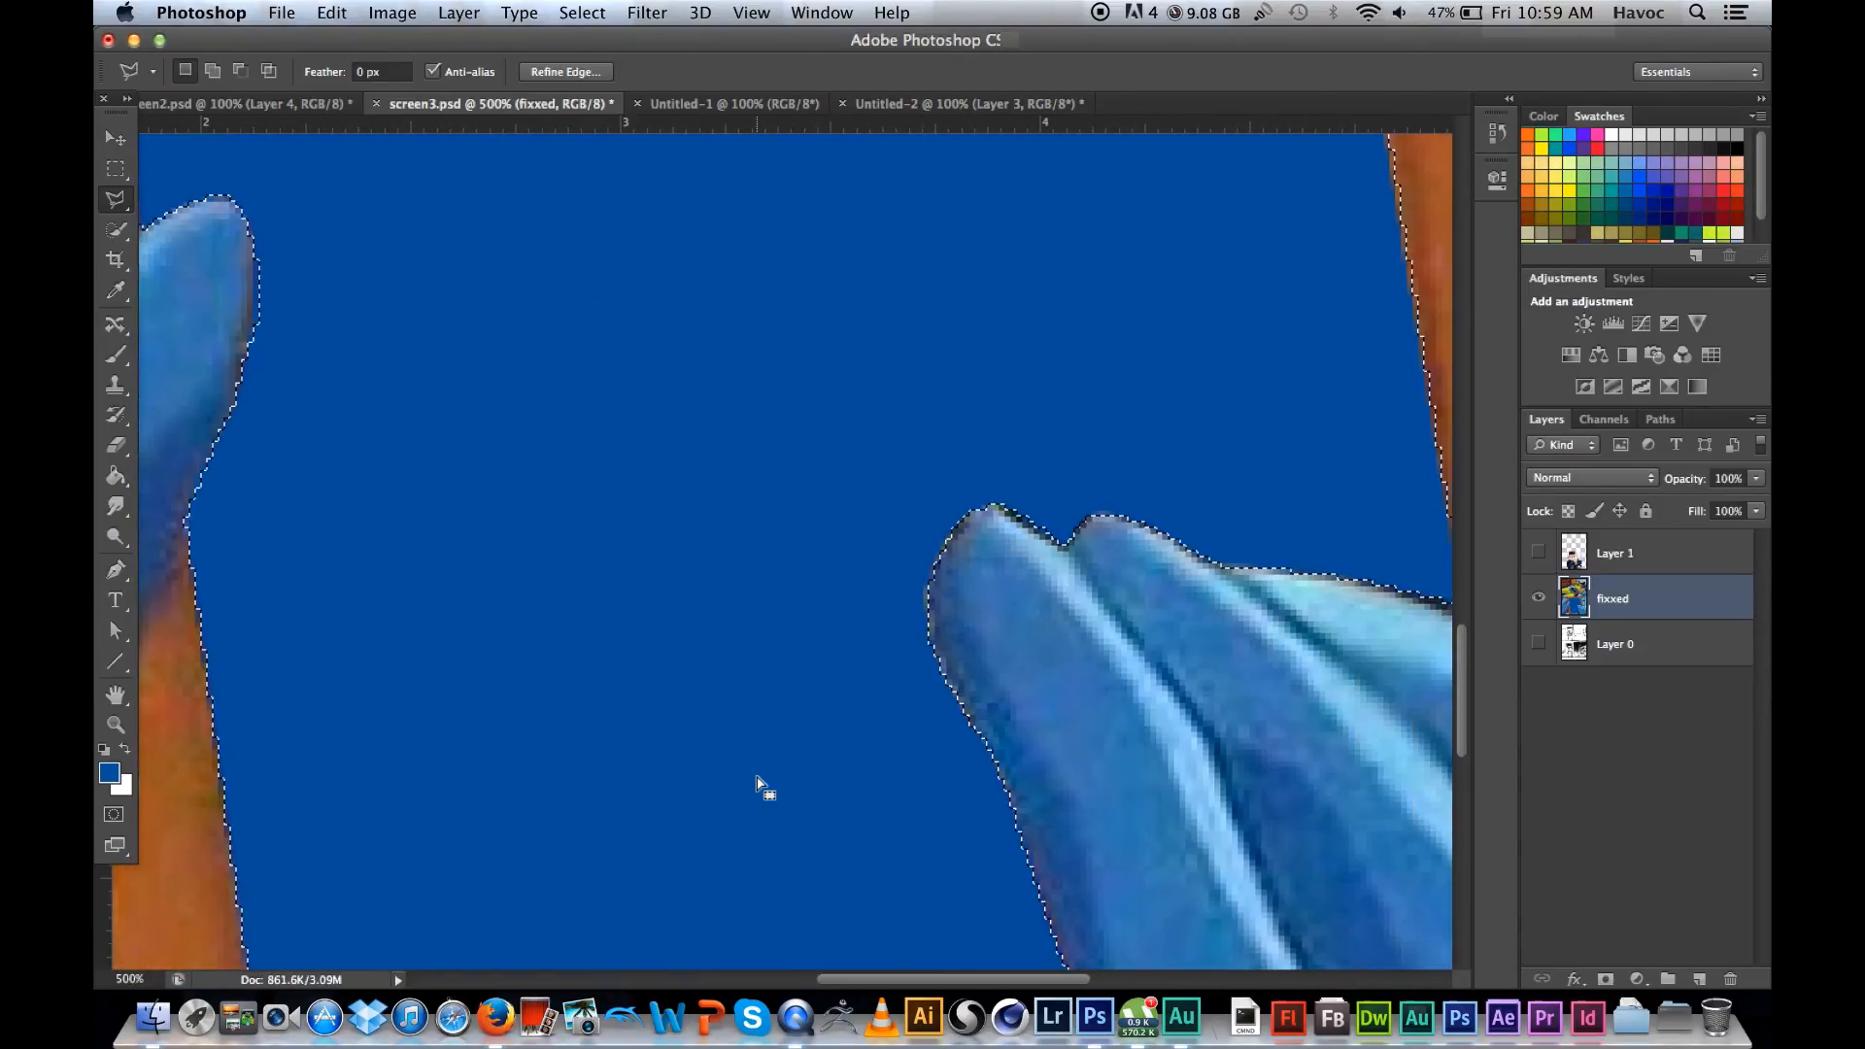
pyautogui.hscroll(-4, 760, 783)
pyautogui.hscroll(5, 761, 783)
pyautogui.scroll(-2, 760, 783)
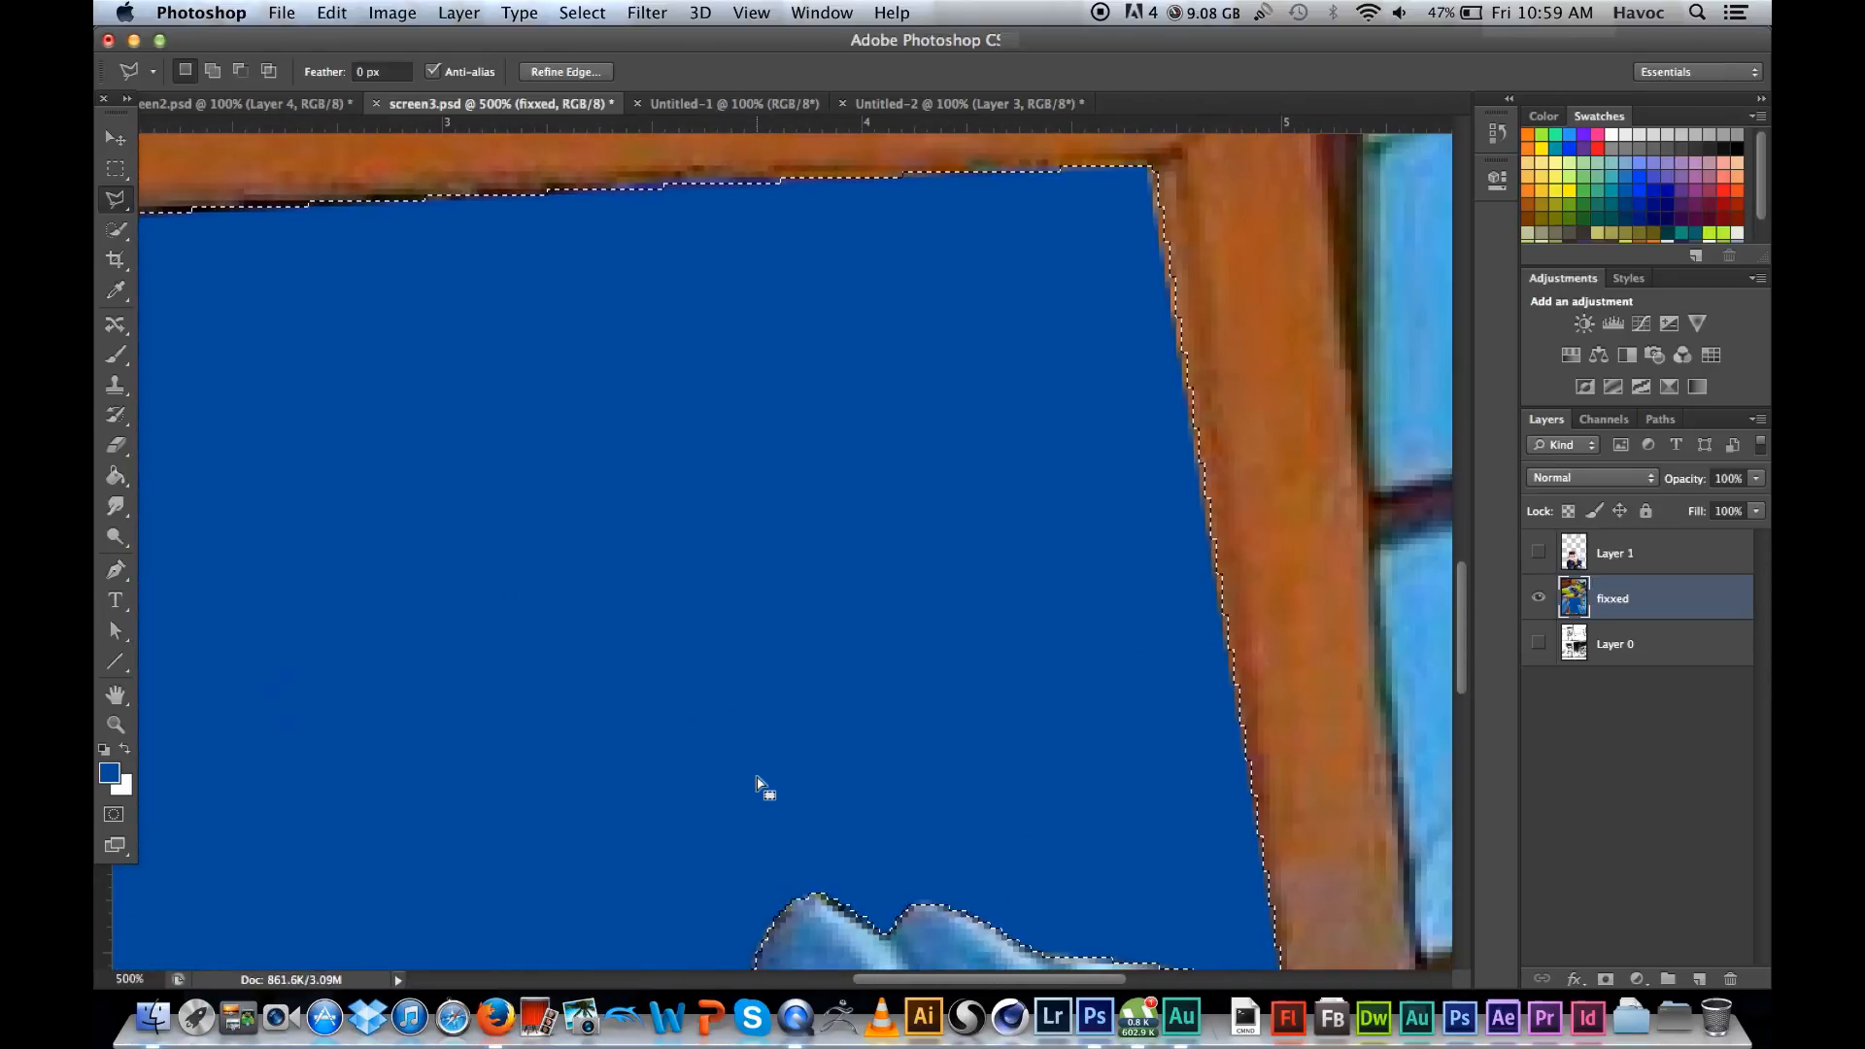
pyautogui.hscroll(-8, 760, 783)
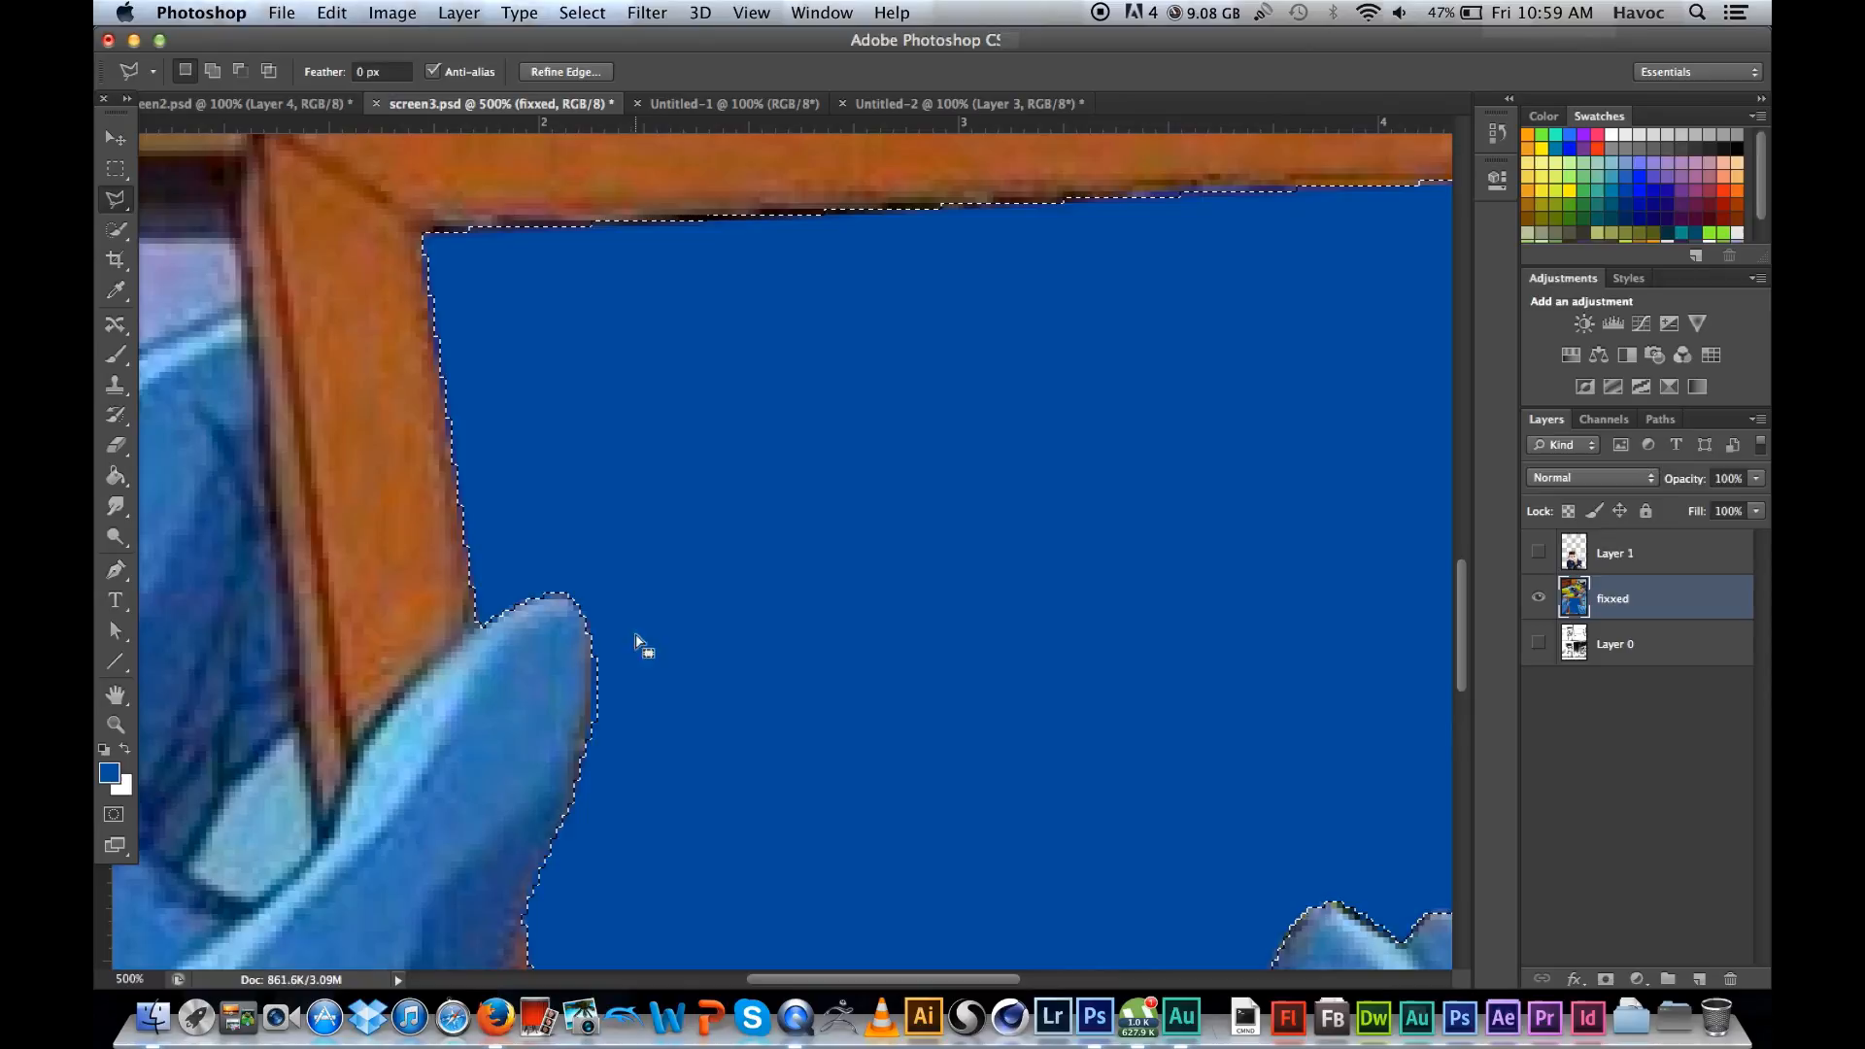
# Step: Subtract a trial four-sided patch above the left hand's thumb from the selection, and undo it
pyautogui.press('shift')
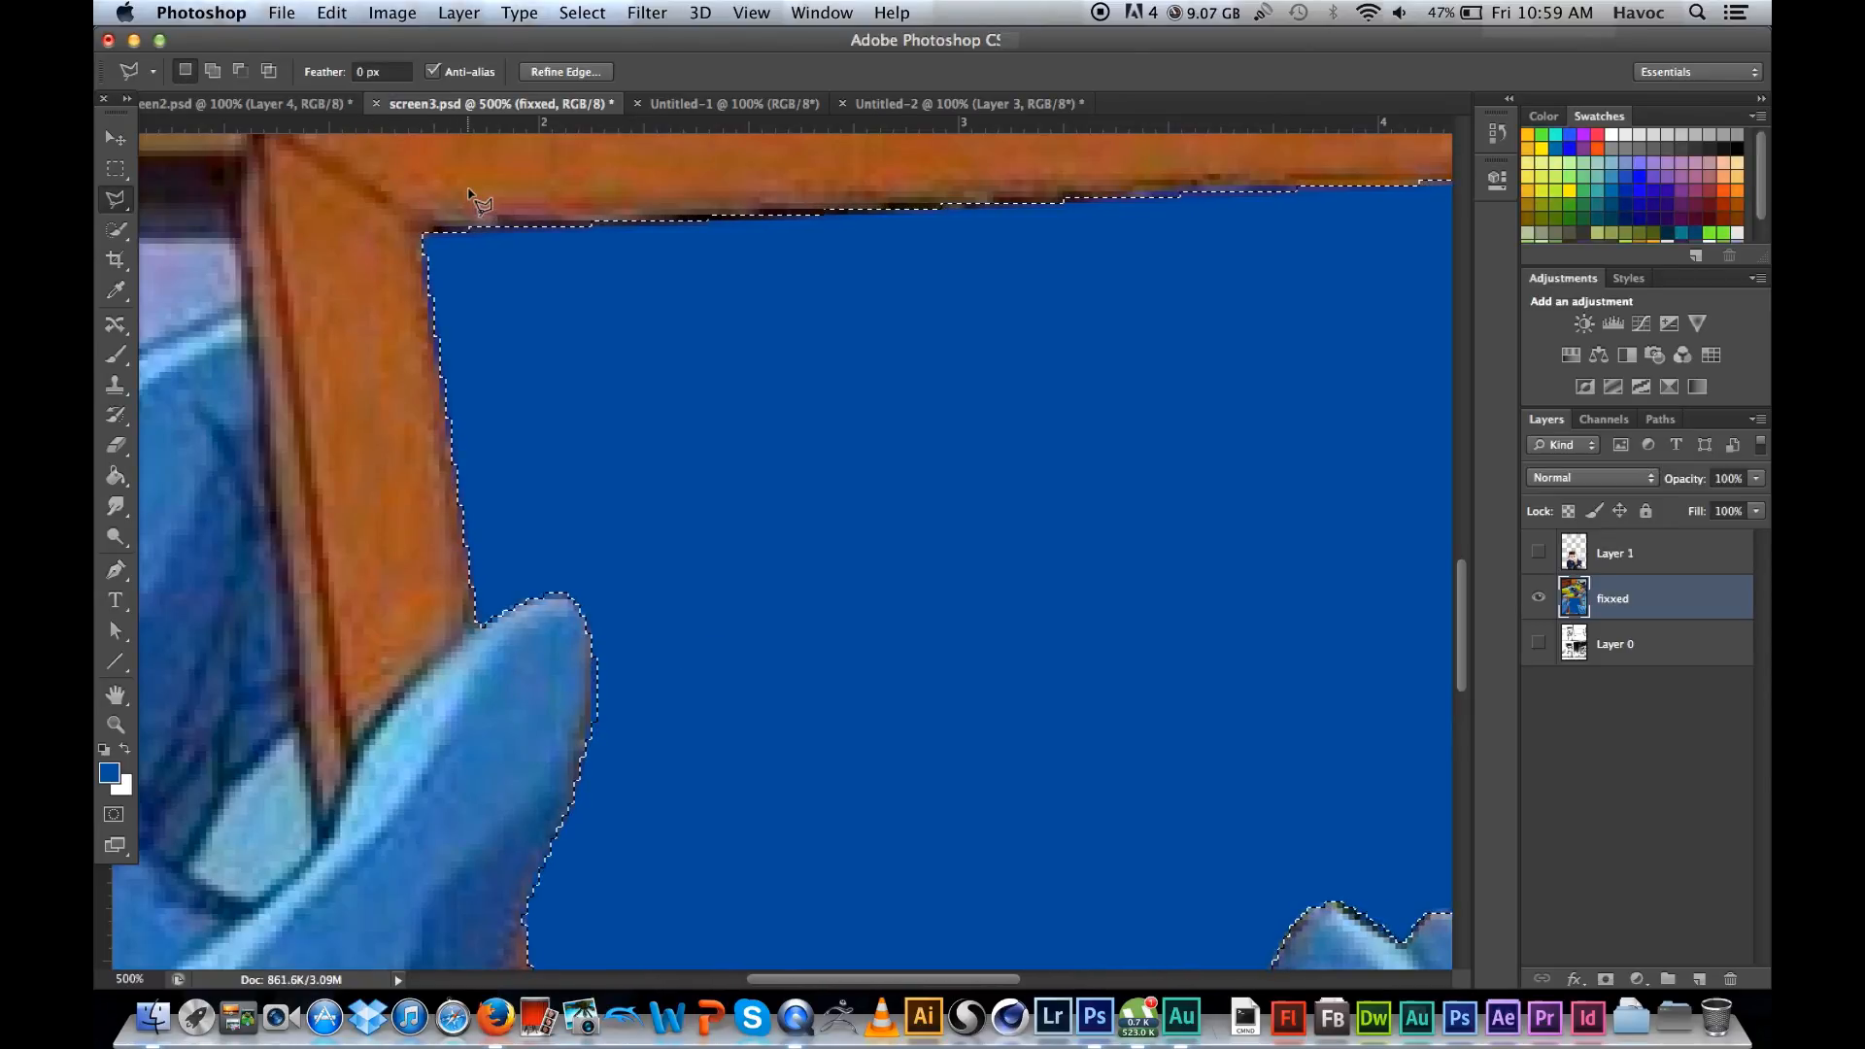
pyautogui.press('alt')
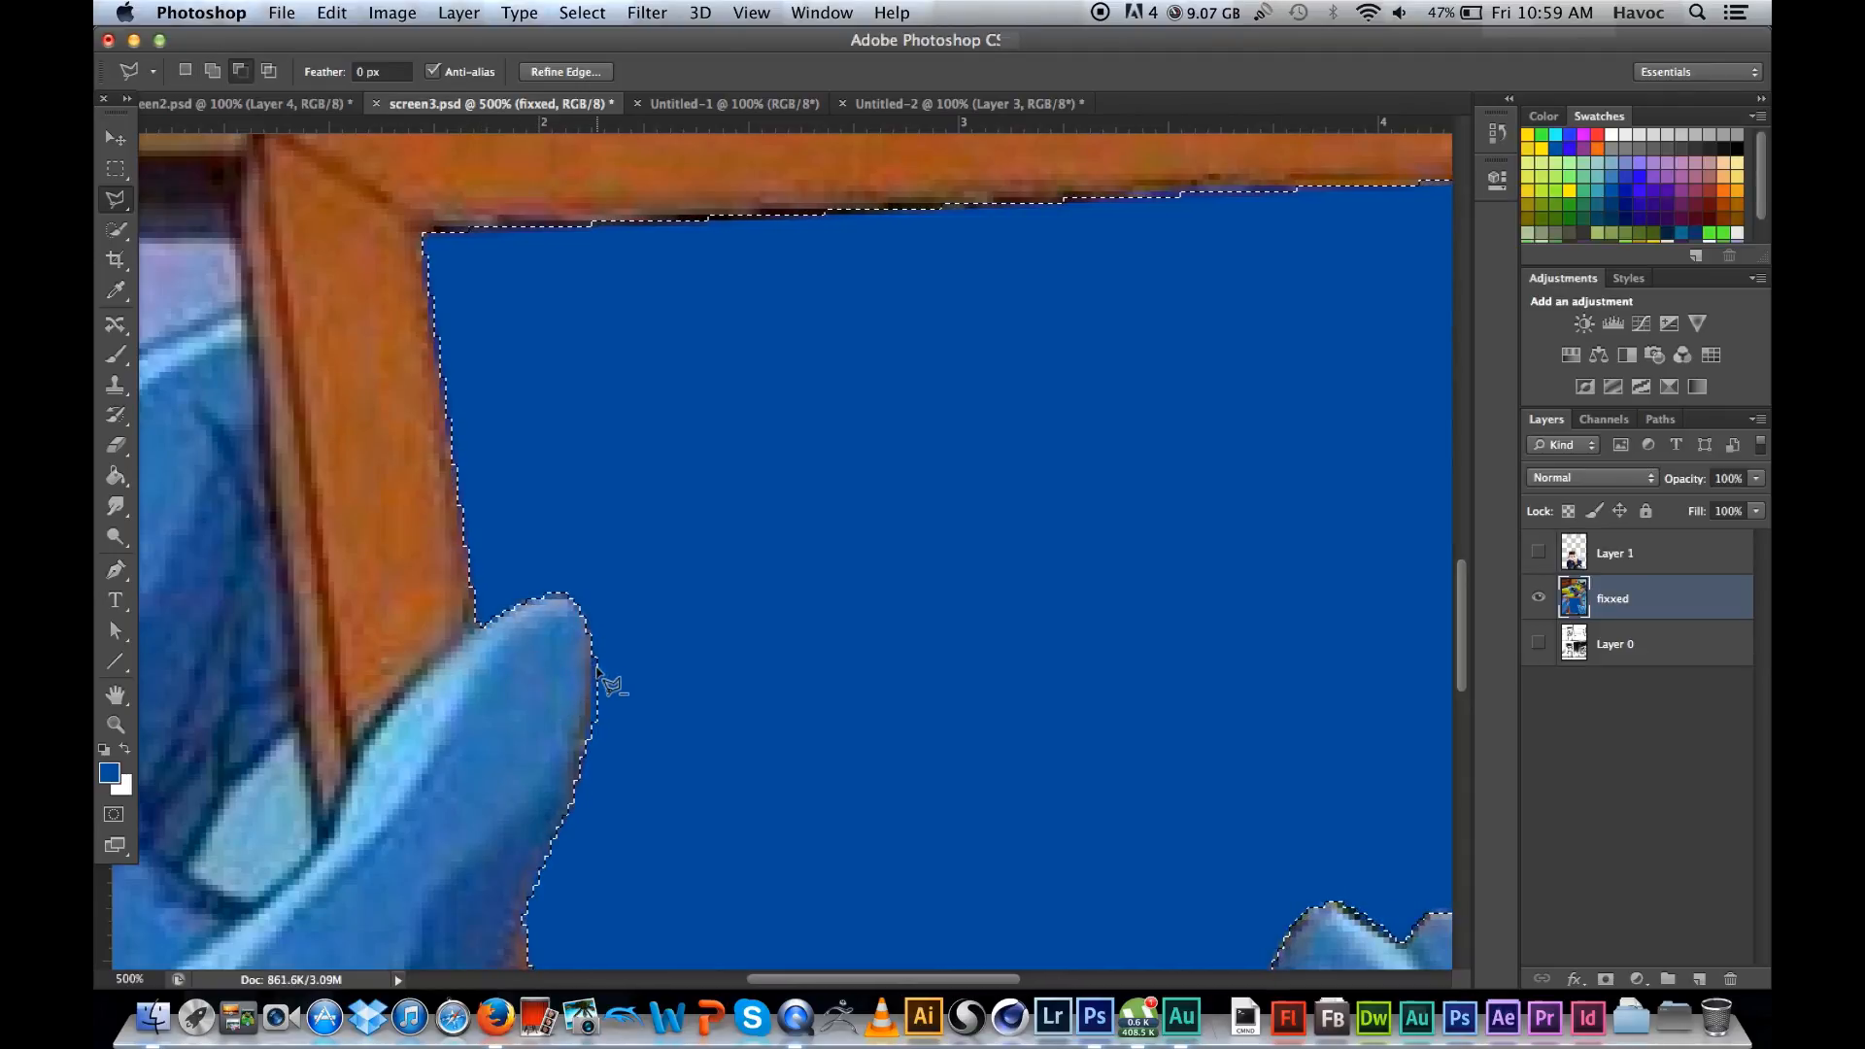
pyautogui.click(435, 512)
pyautogui.click(559, 426)
pyautogui.click(598, 552)
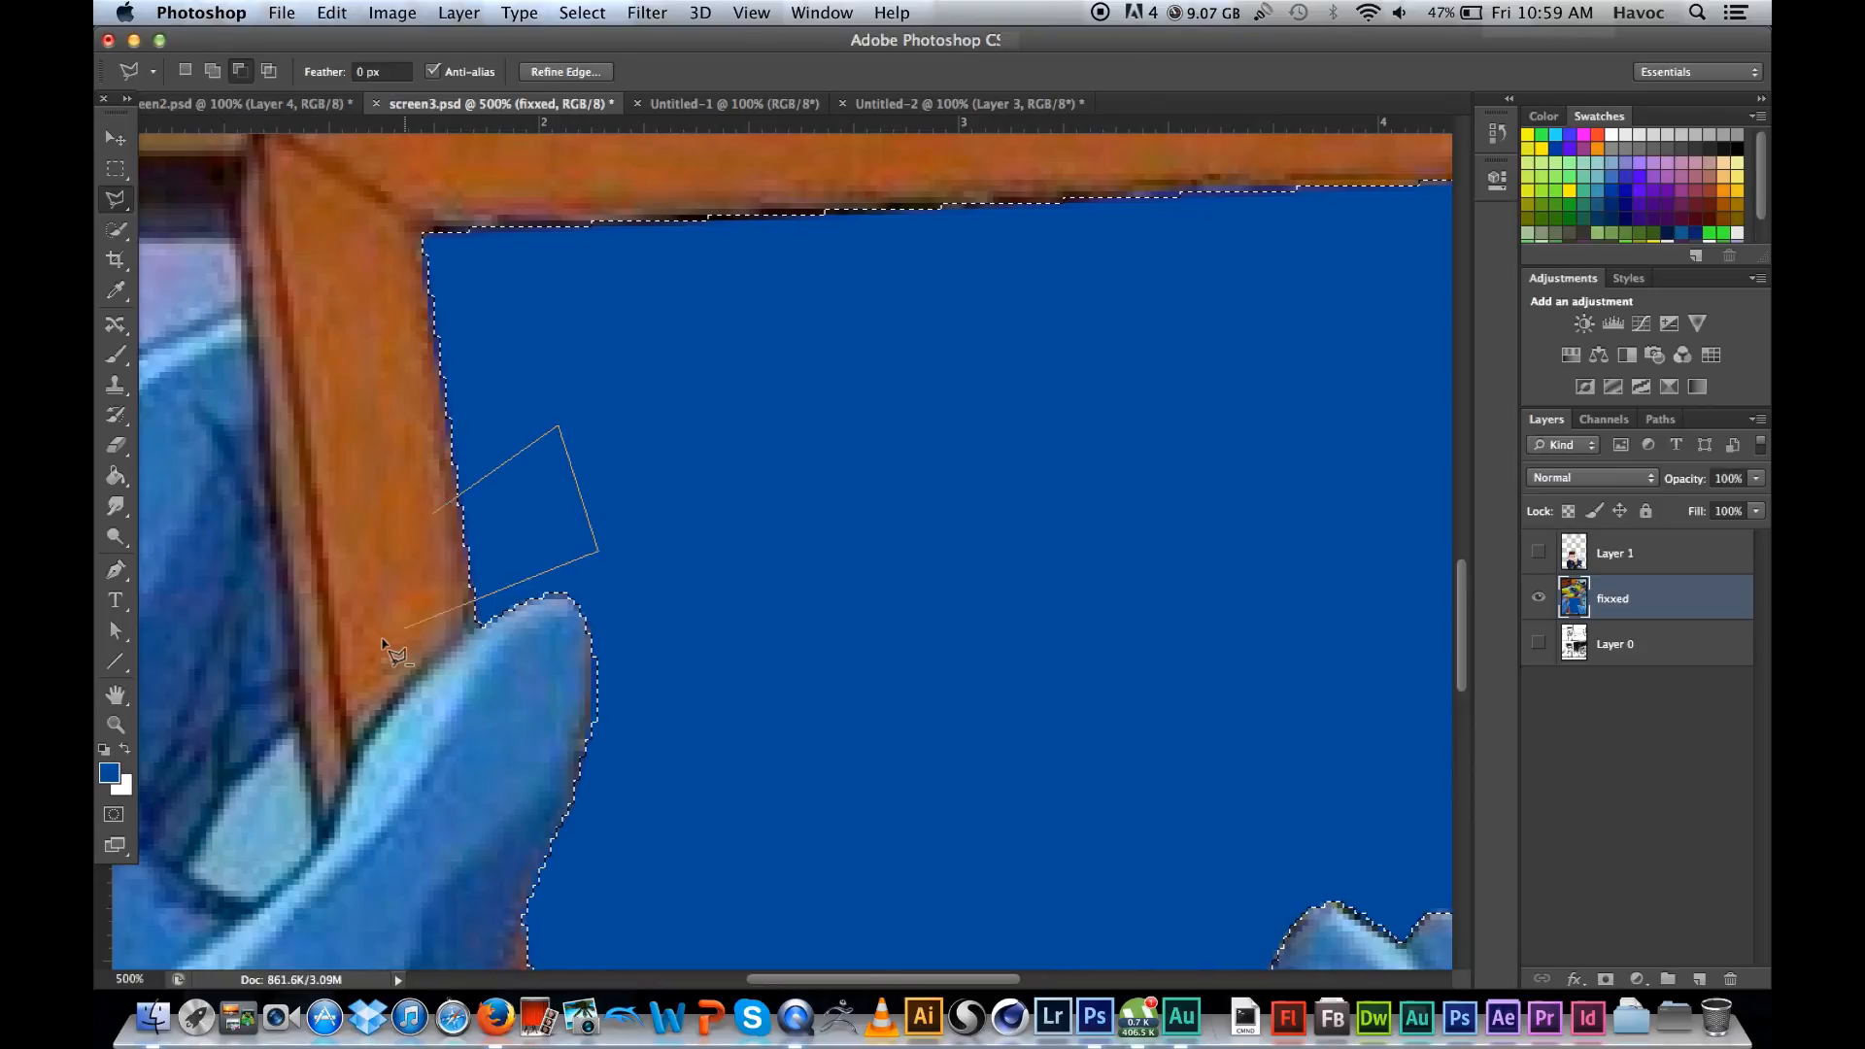
pyautogui.doubleClick(425, 643)
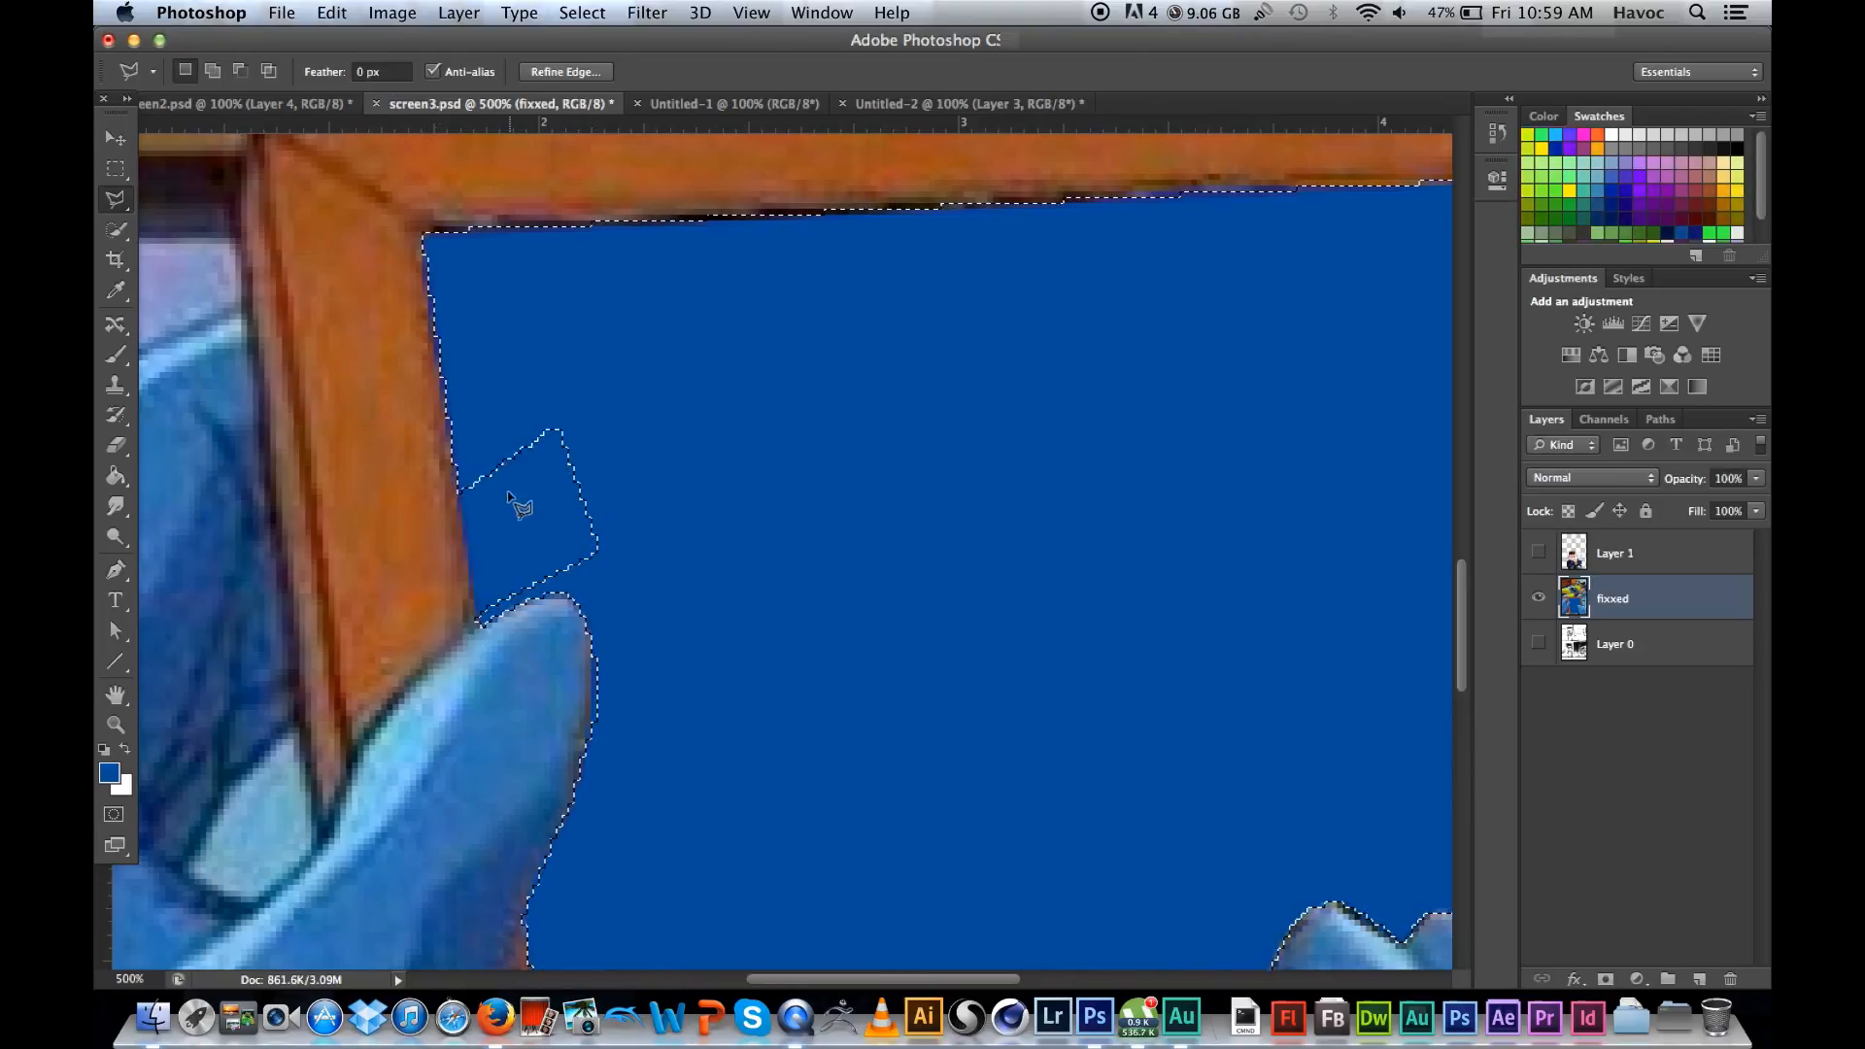
pyautogui.press('super+z')
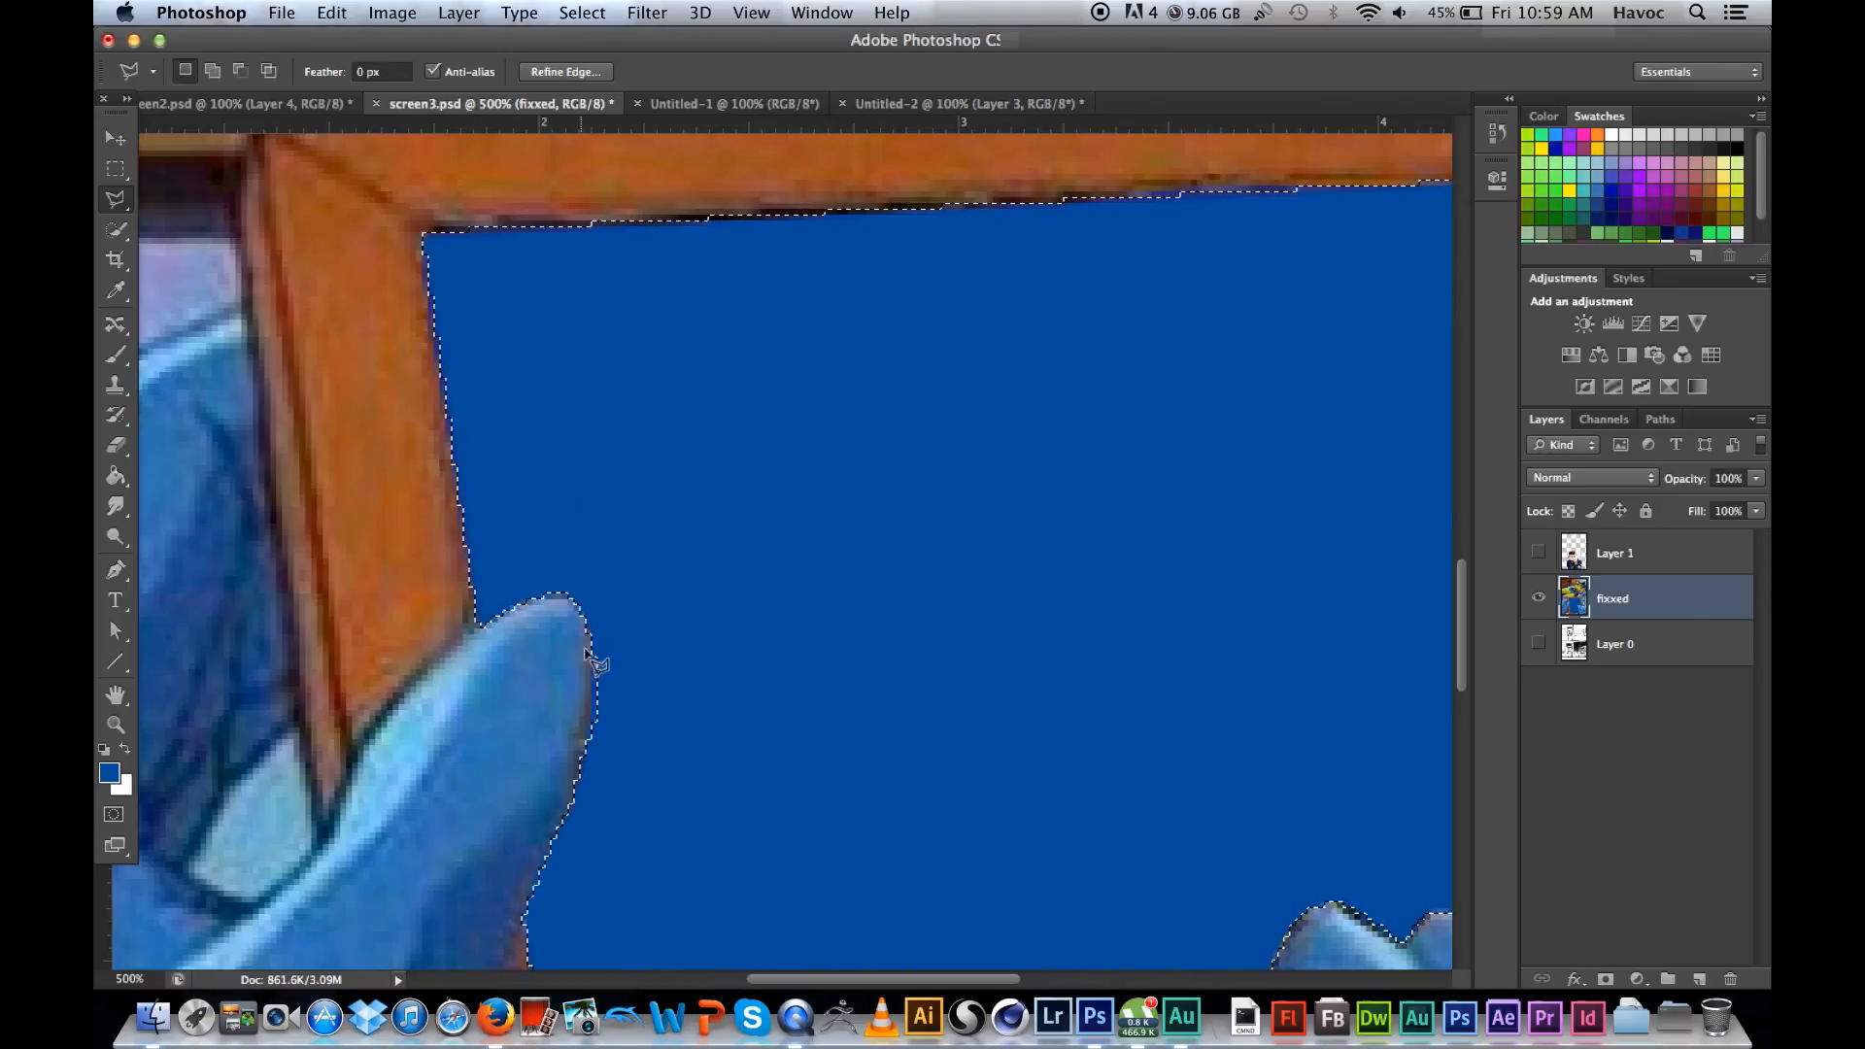
# Step: Subtract the thin sliver beside the left thumb's outer edge from the selection so the outline follows the thumb closely
pyautogui.press('alt')
pyautogui.keyDown('shift'); pyautogui.click(601, 635); pyautogui.keyUp('shift')
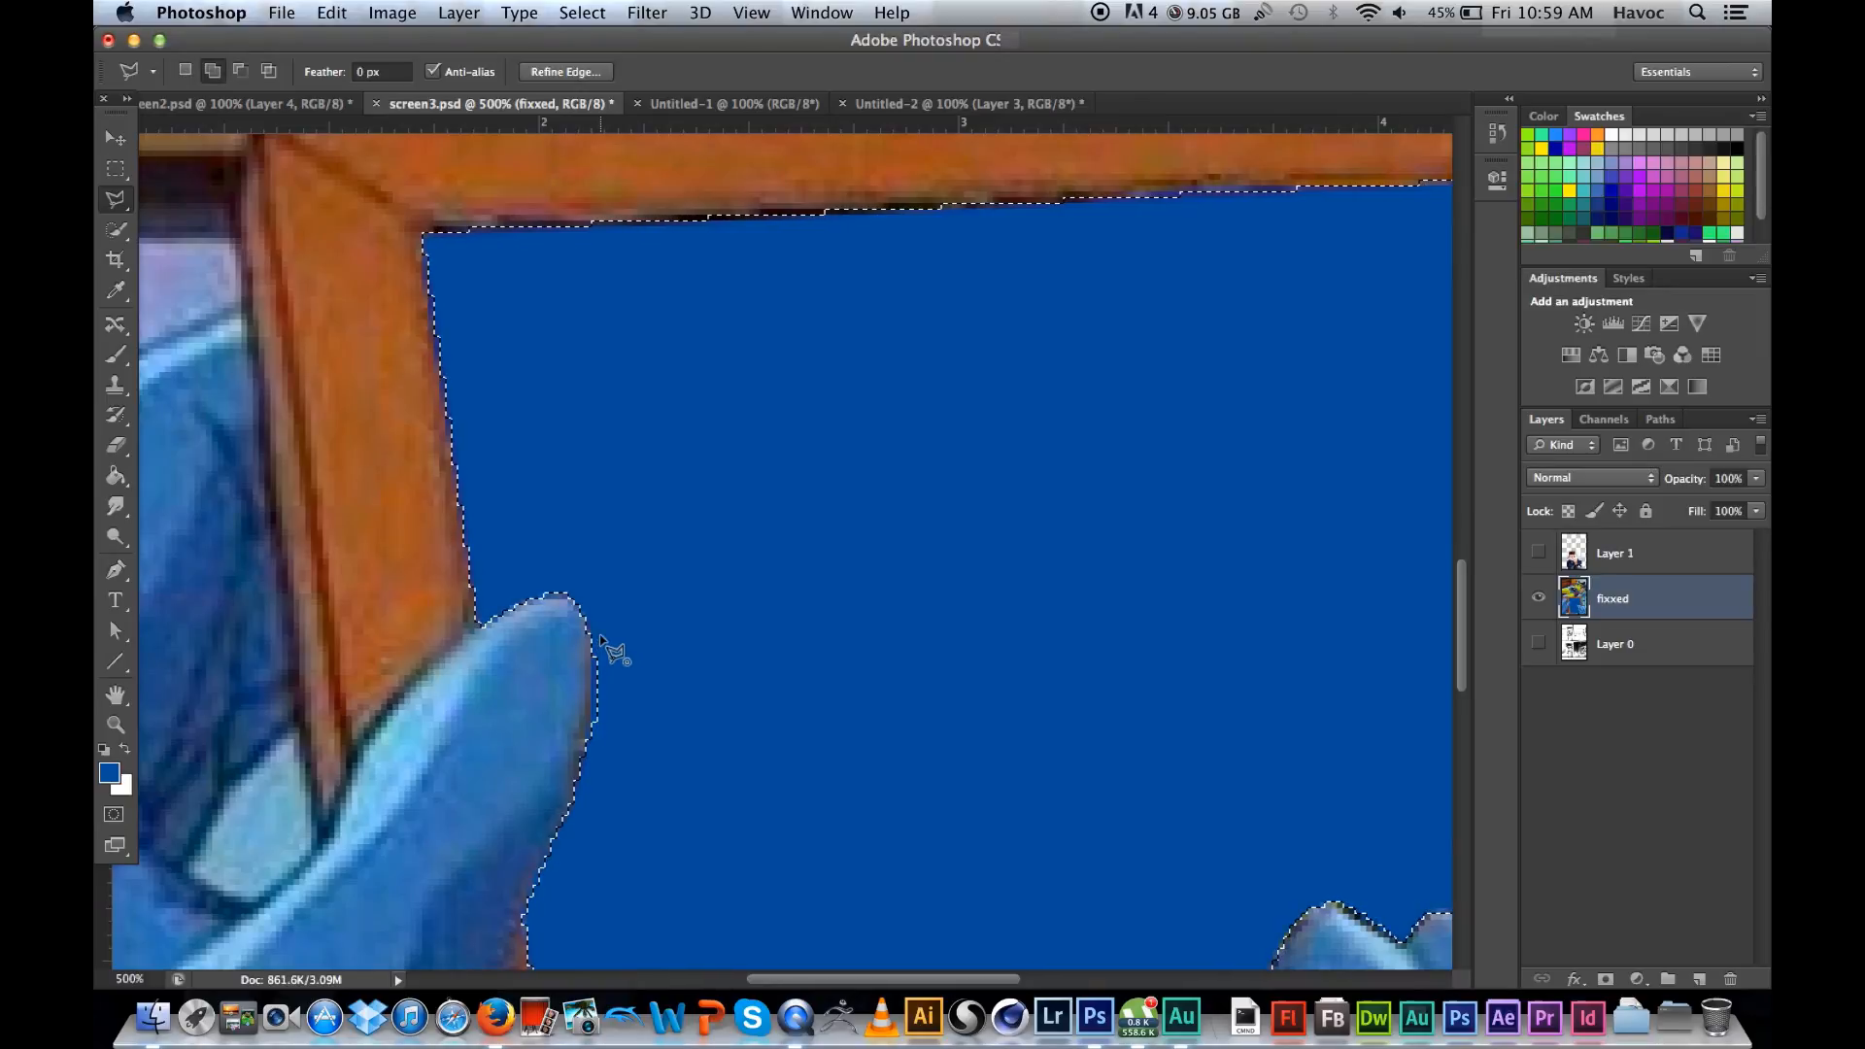
pyautogui.press('Escape')
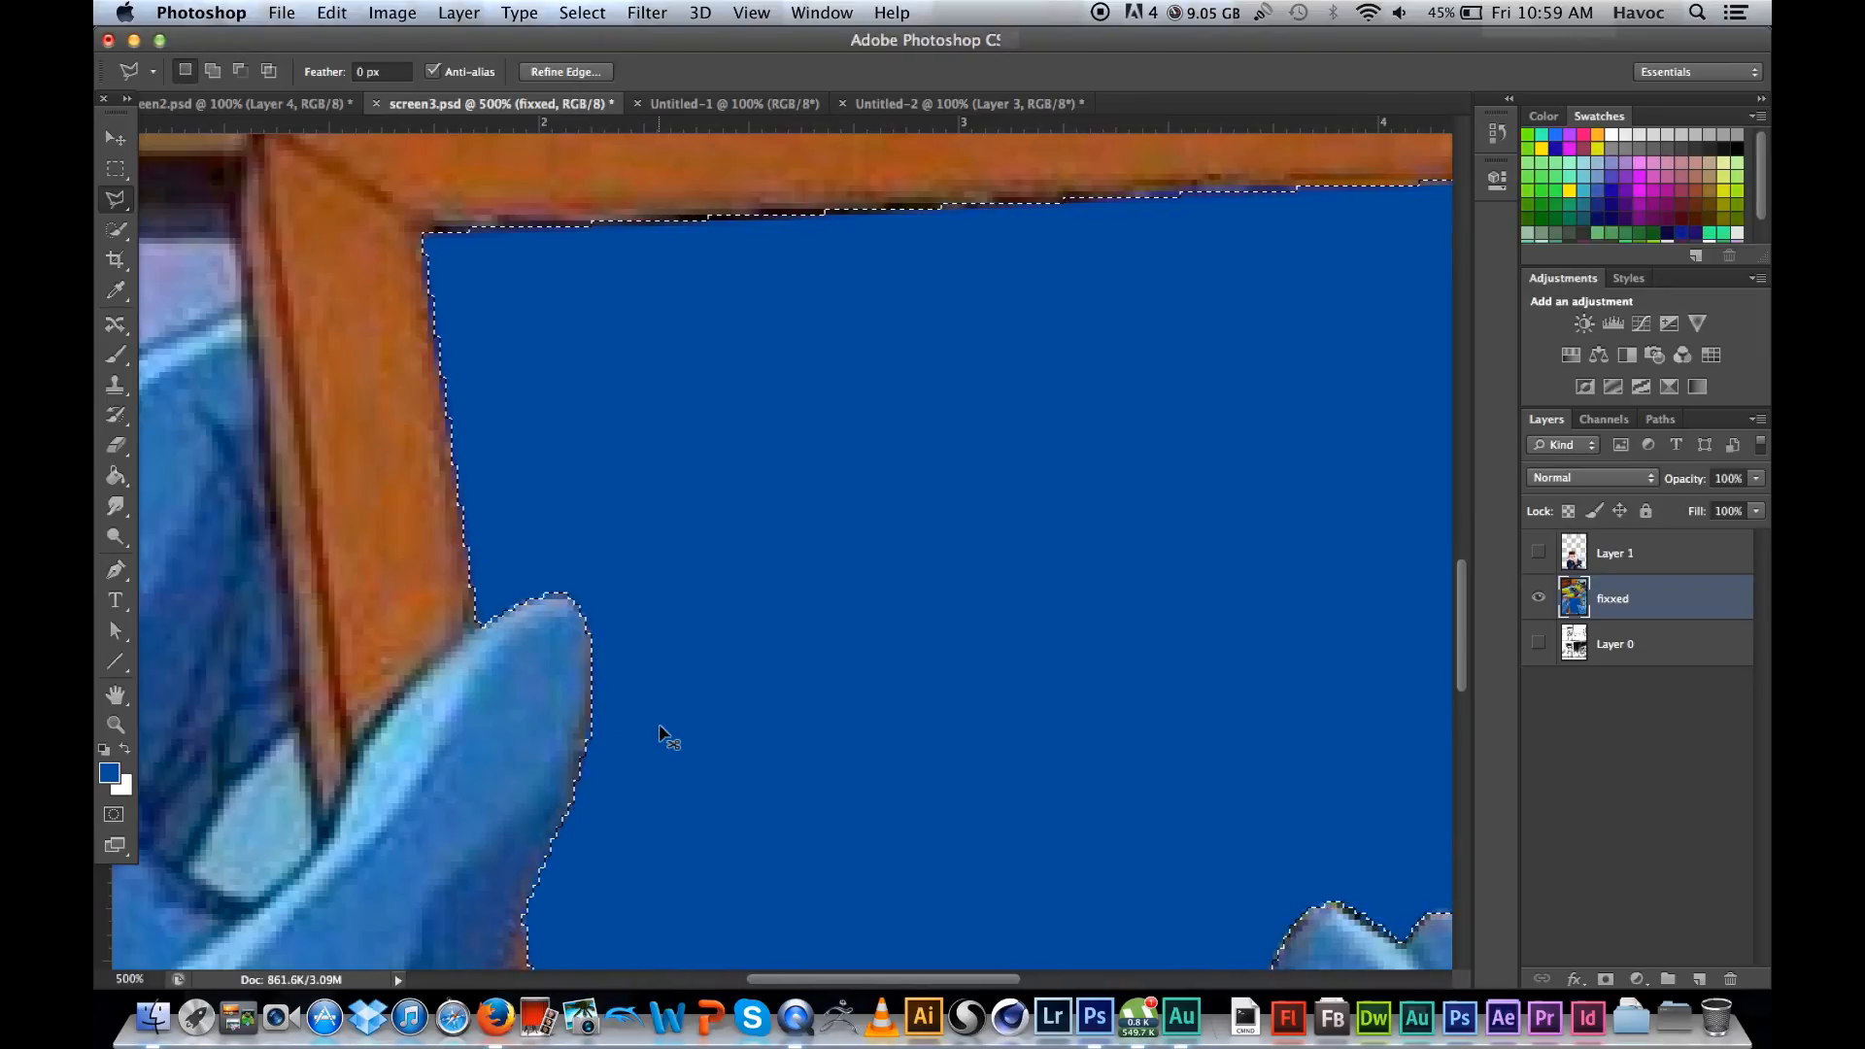
pyautogui.press('super+minus')
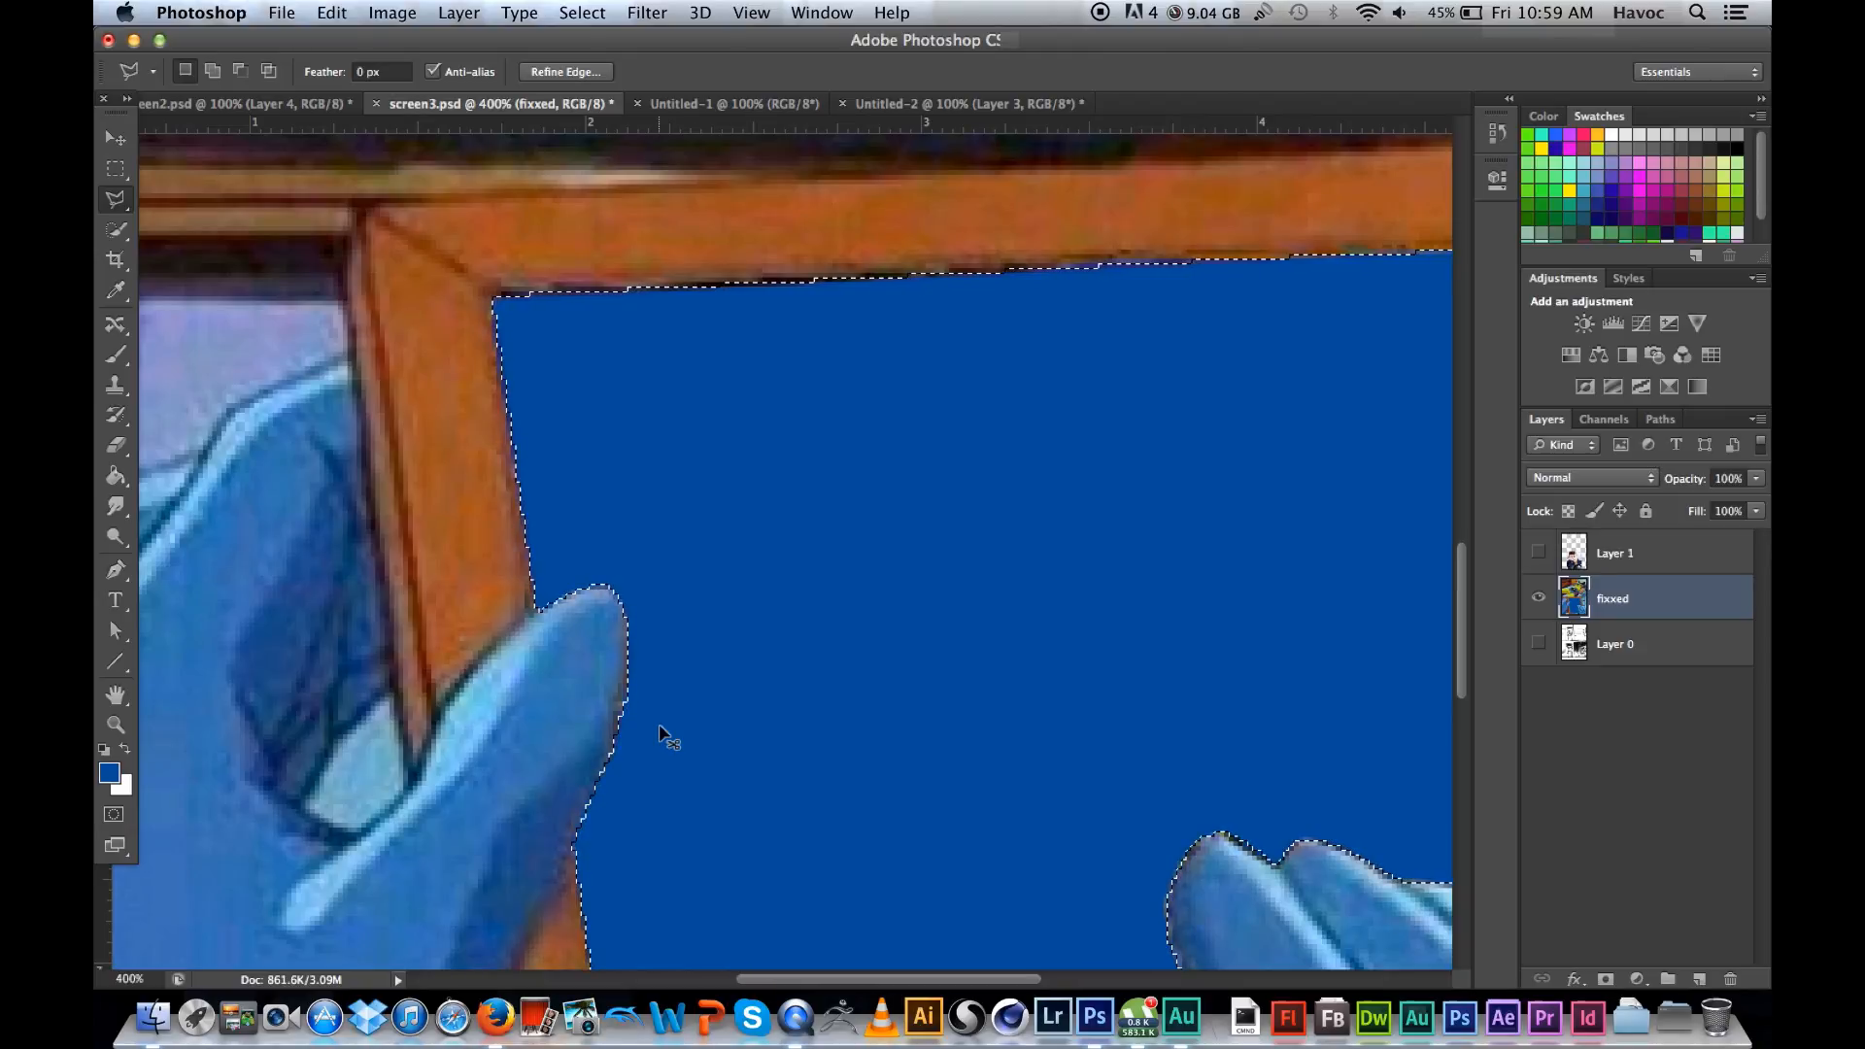
pyautogui.press('super+minus')
pyautogui.press('super+minus')
pyautogui.press('super+minus')
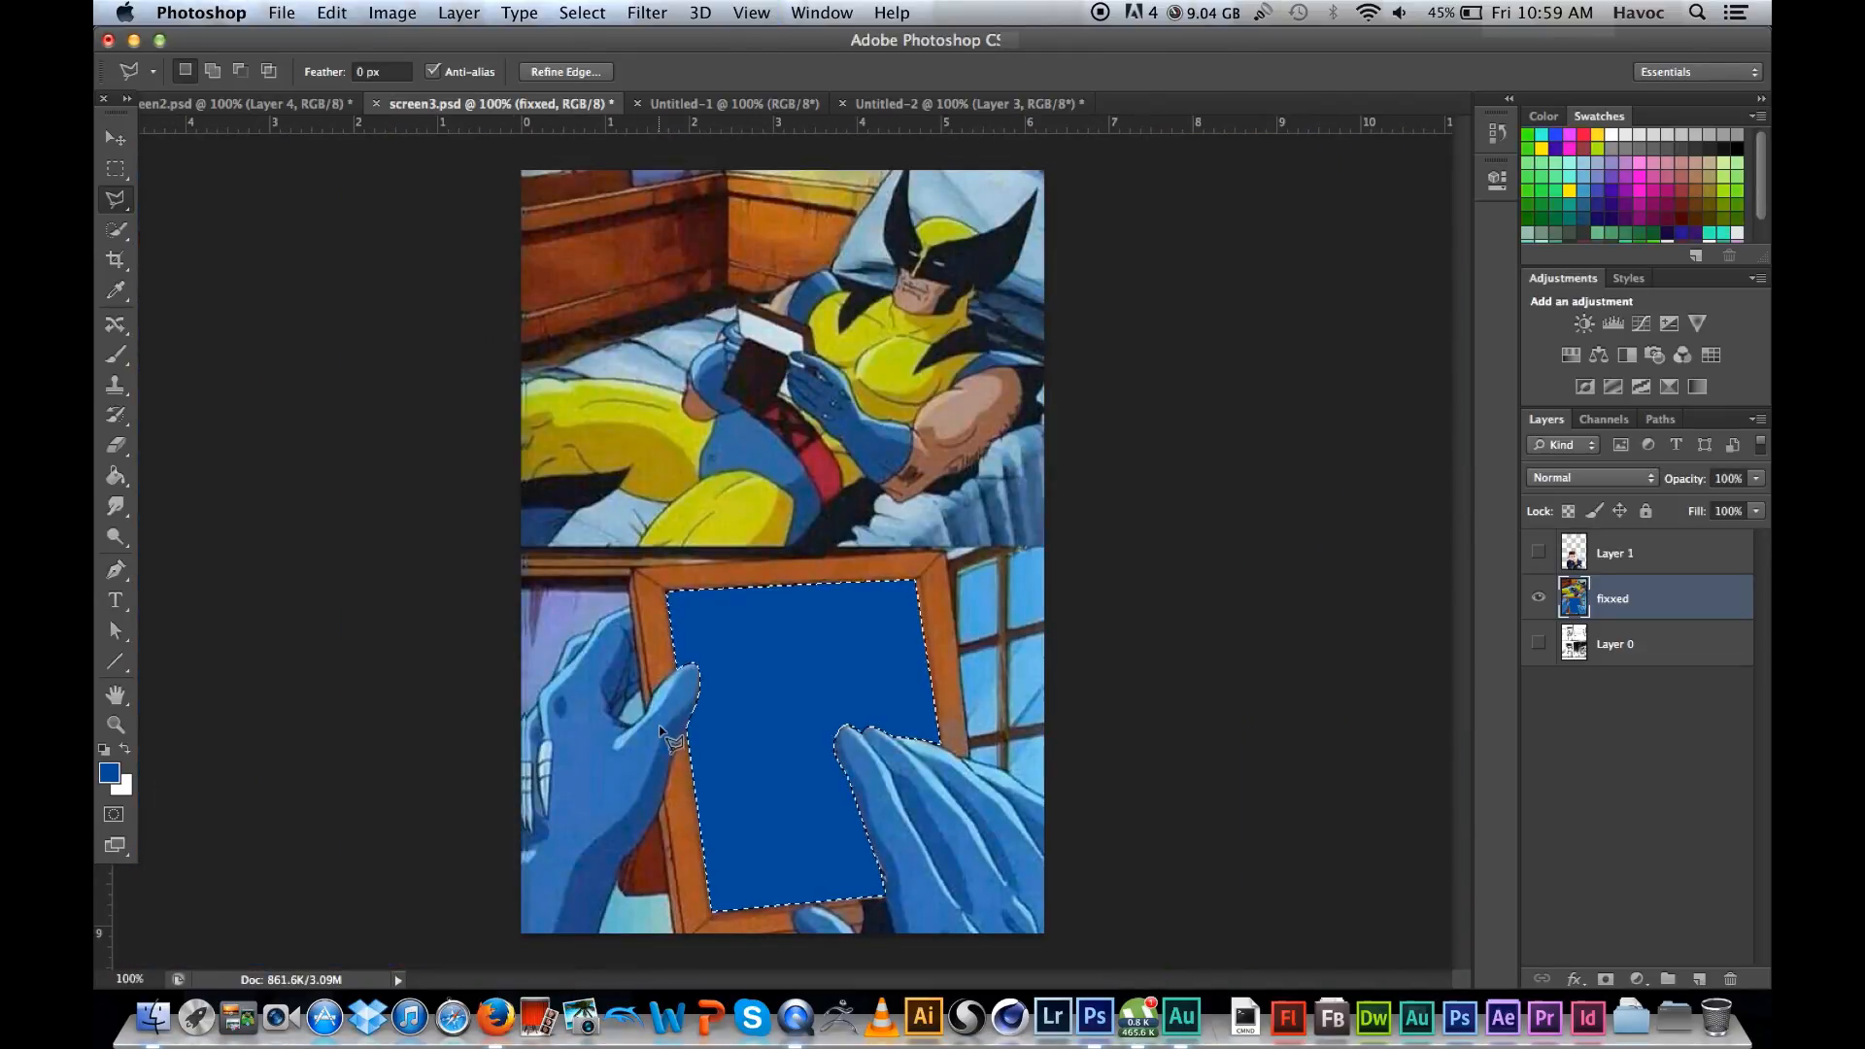
# Step: Delete the selected blue area inside the picture frame from the fixxed layer and clear the selection
pyautogui.press('super+plus')
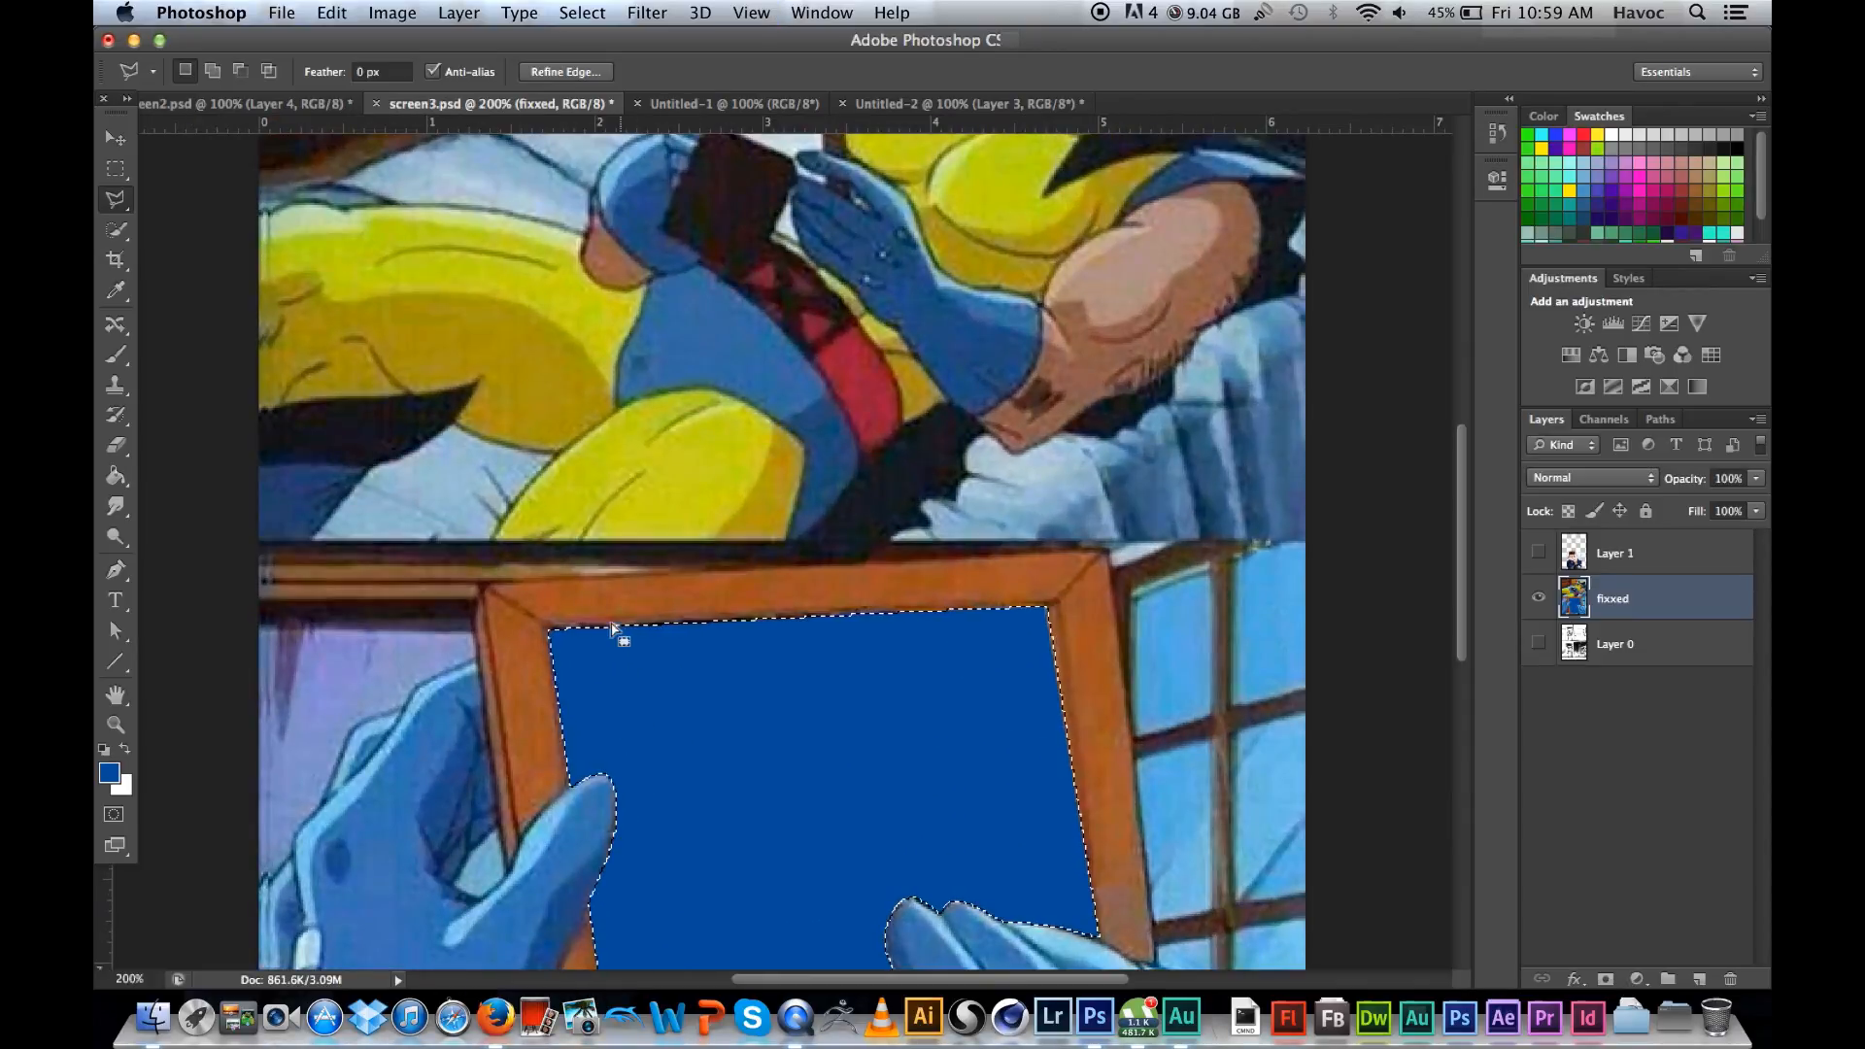
pyautogui.scroll(-5, 583, 612)
pyautogui.scroll(-3, 563, 580)
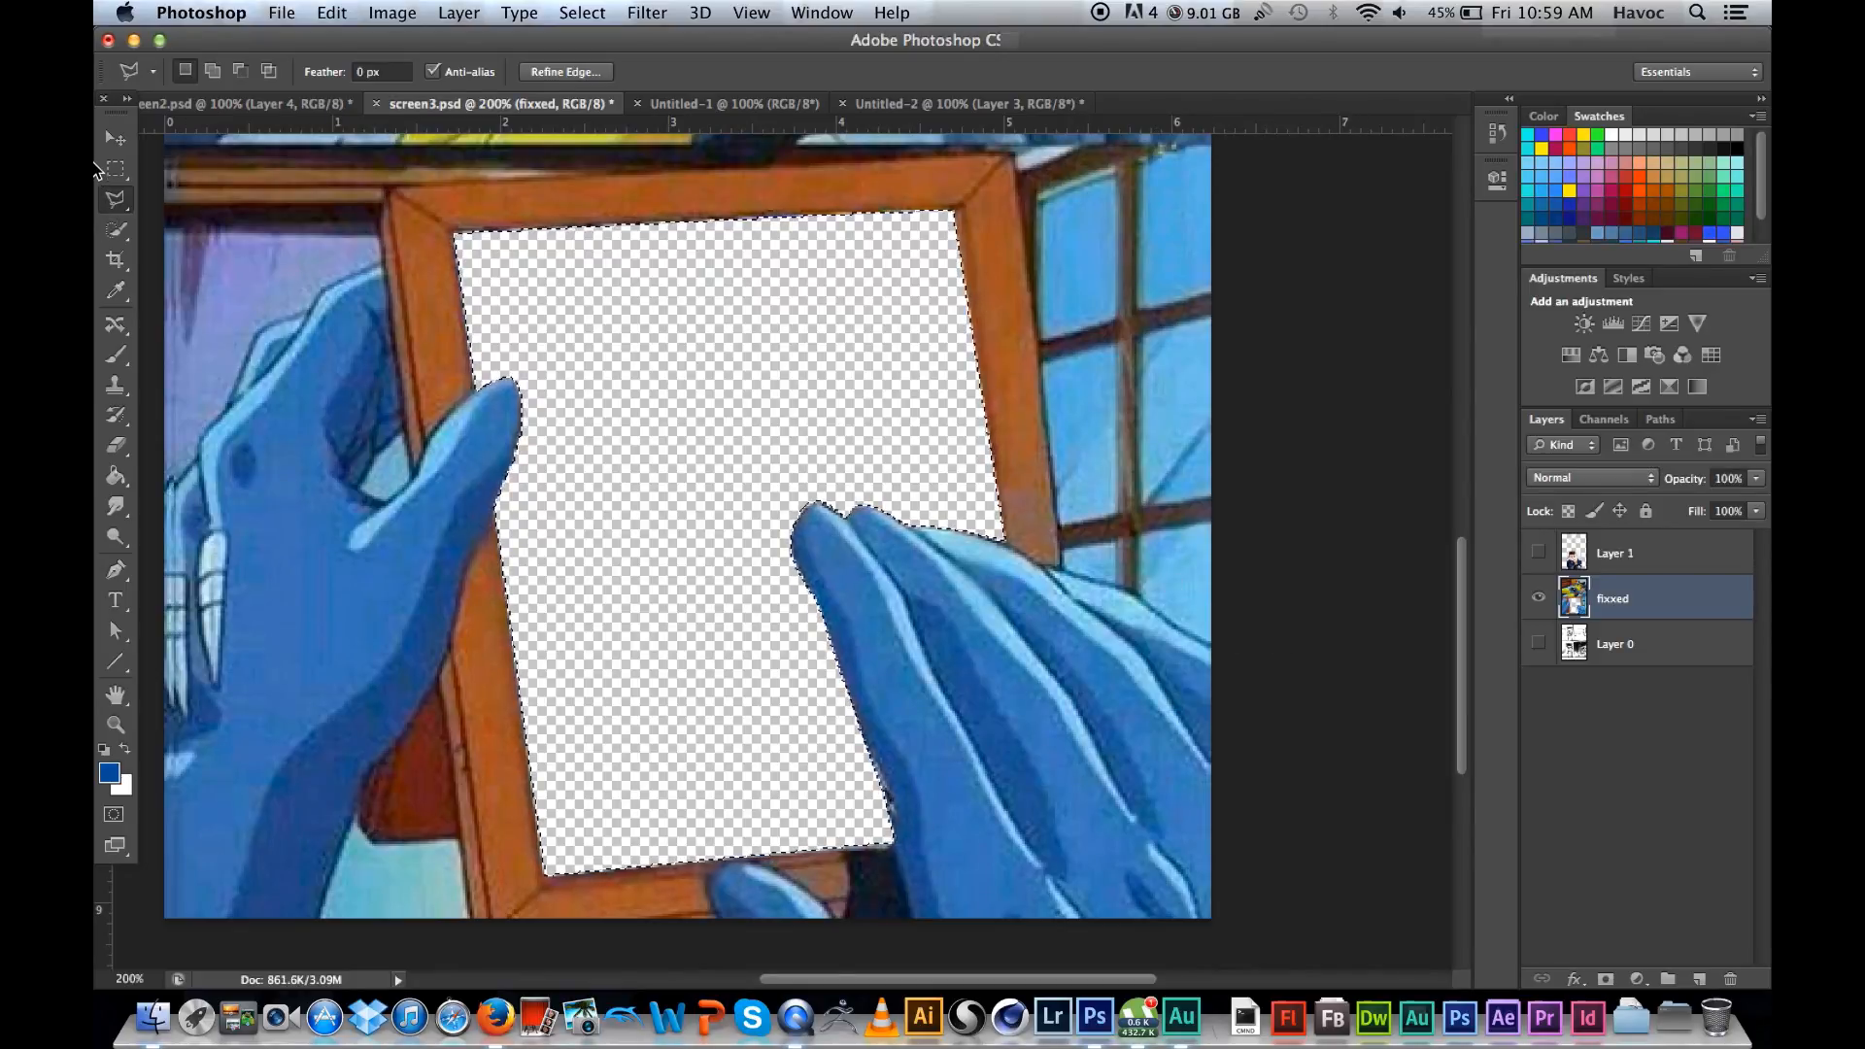
pyautogui.click(115, 168)
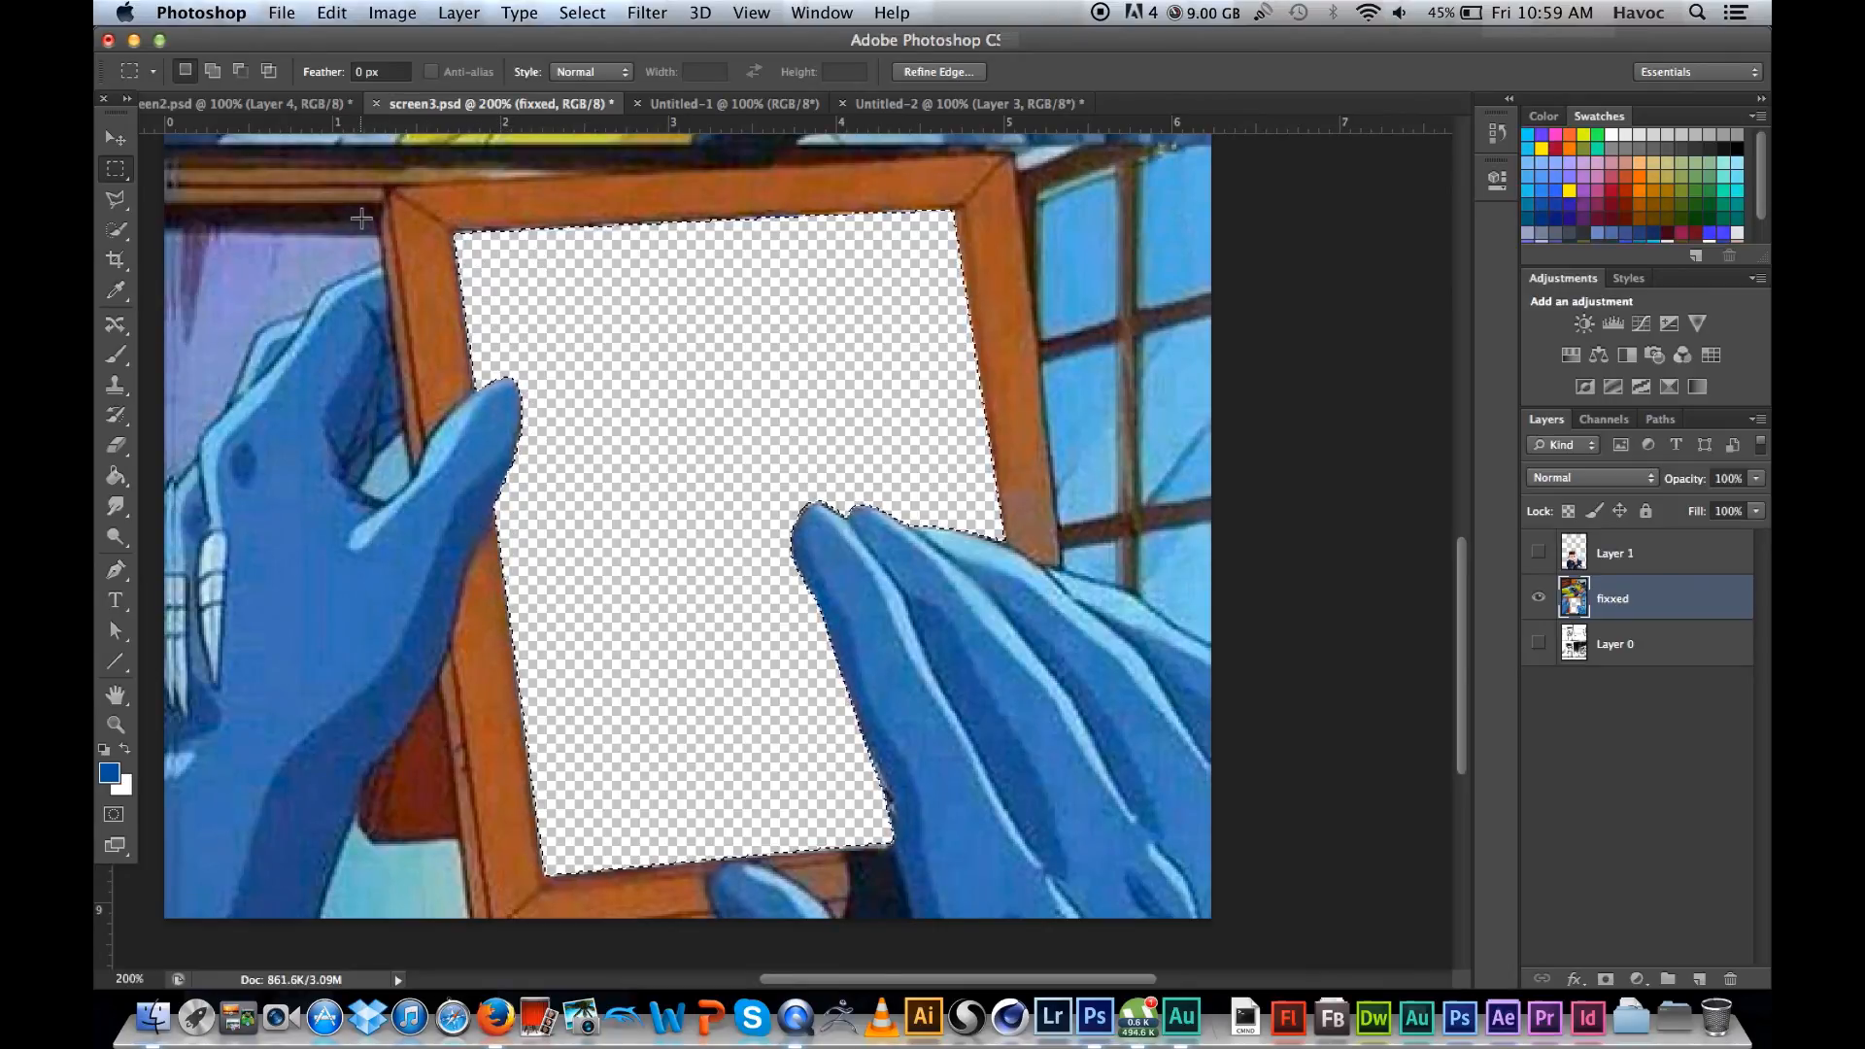
pyautogui.click(1084, 278)
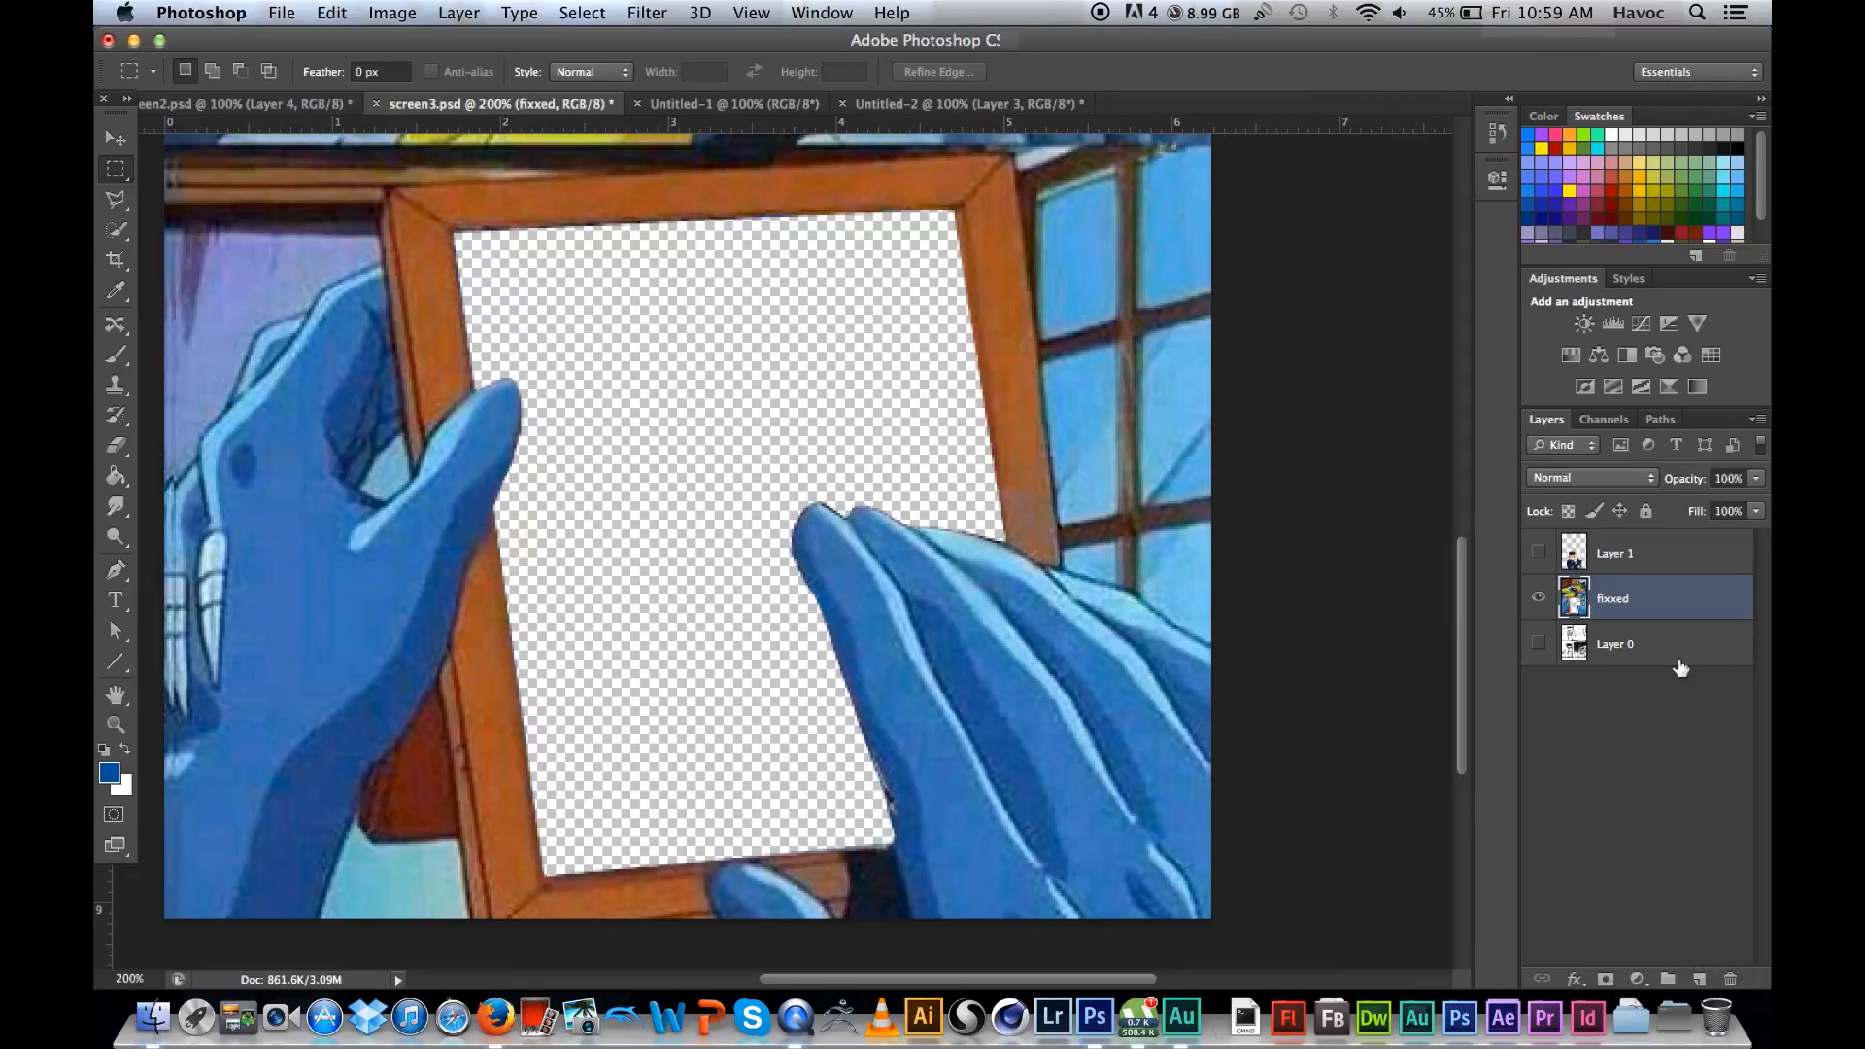
# Step: Show Layer 1 and move it directly beneath the fixxed layer so the photo sits behind the frame opening
pyautogui.click(1539, 553)
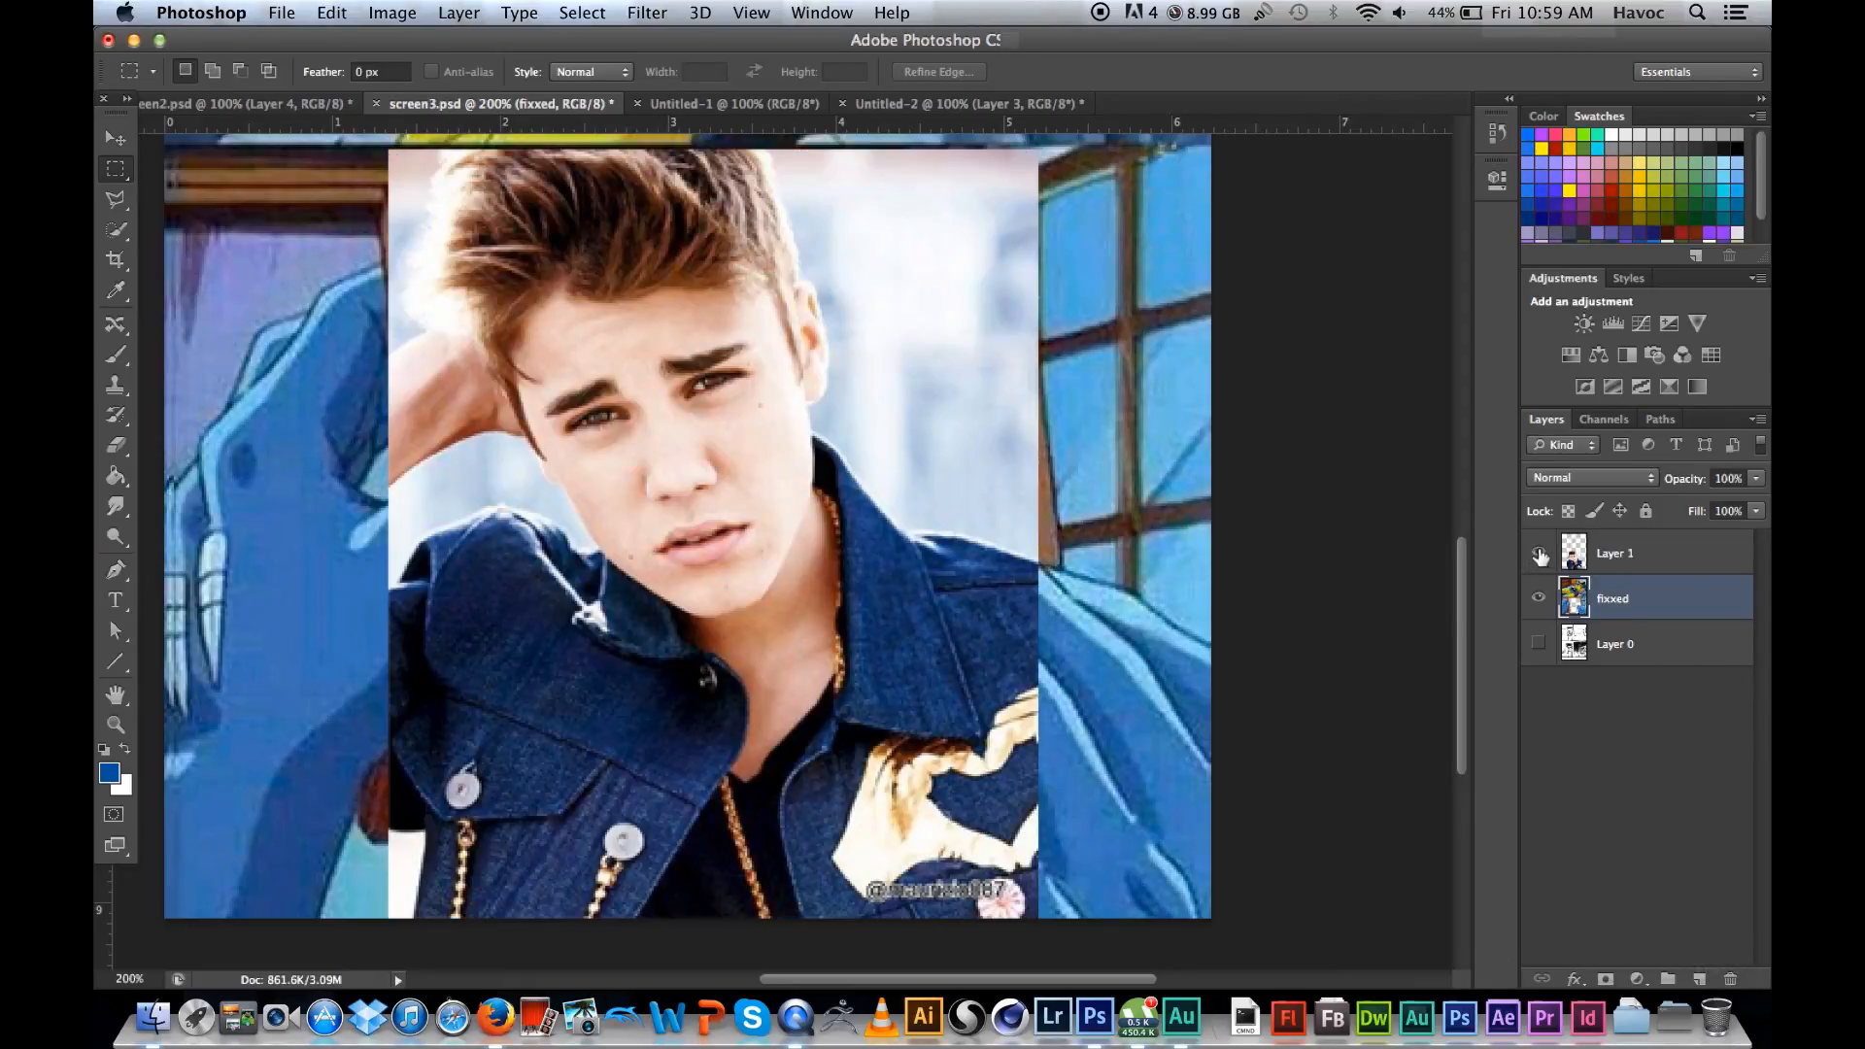
pyautogui.click(115, 139)
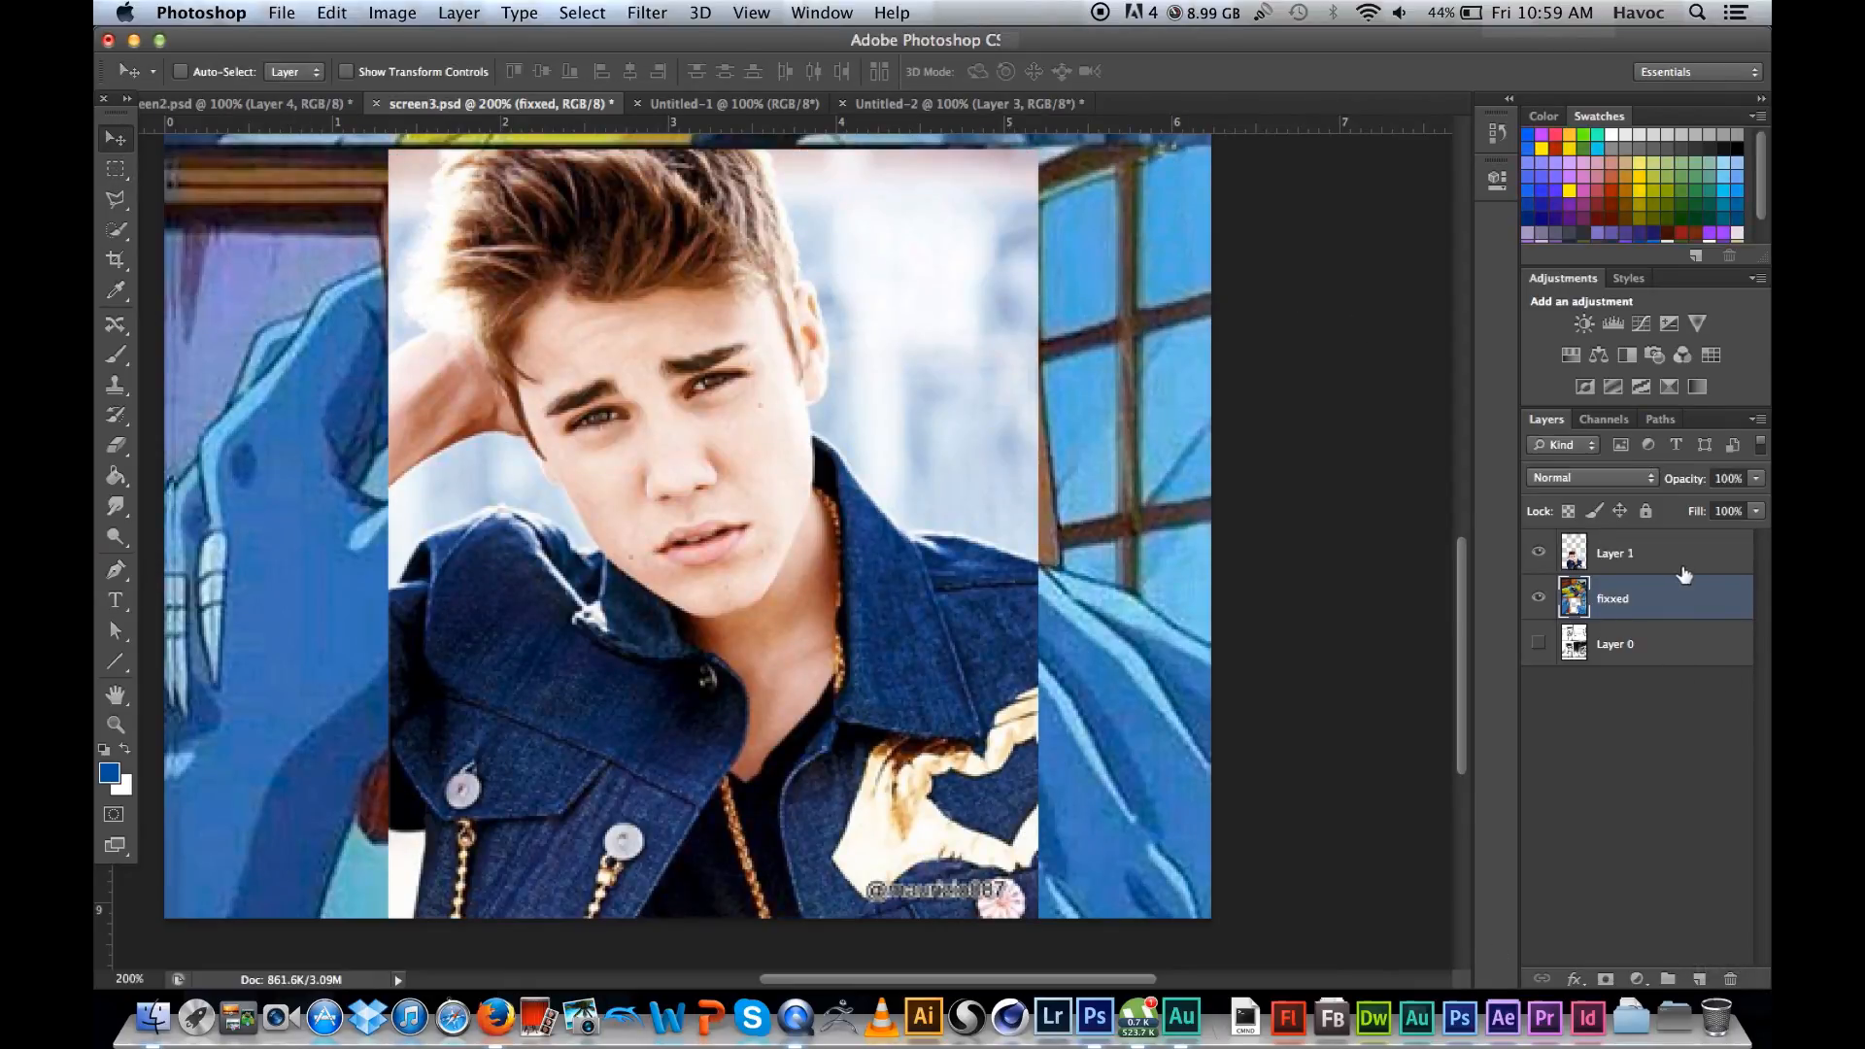
pyautogui.click(1677, 558)
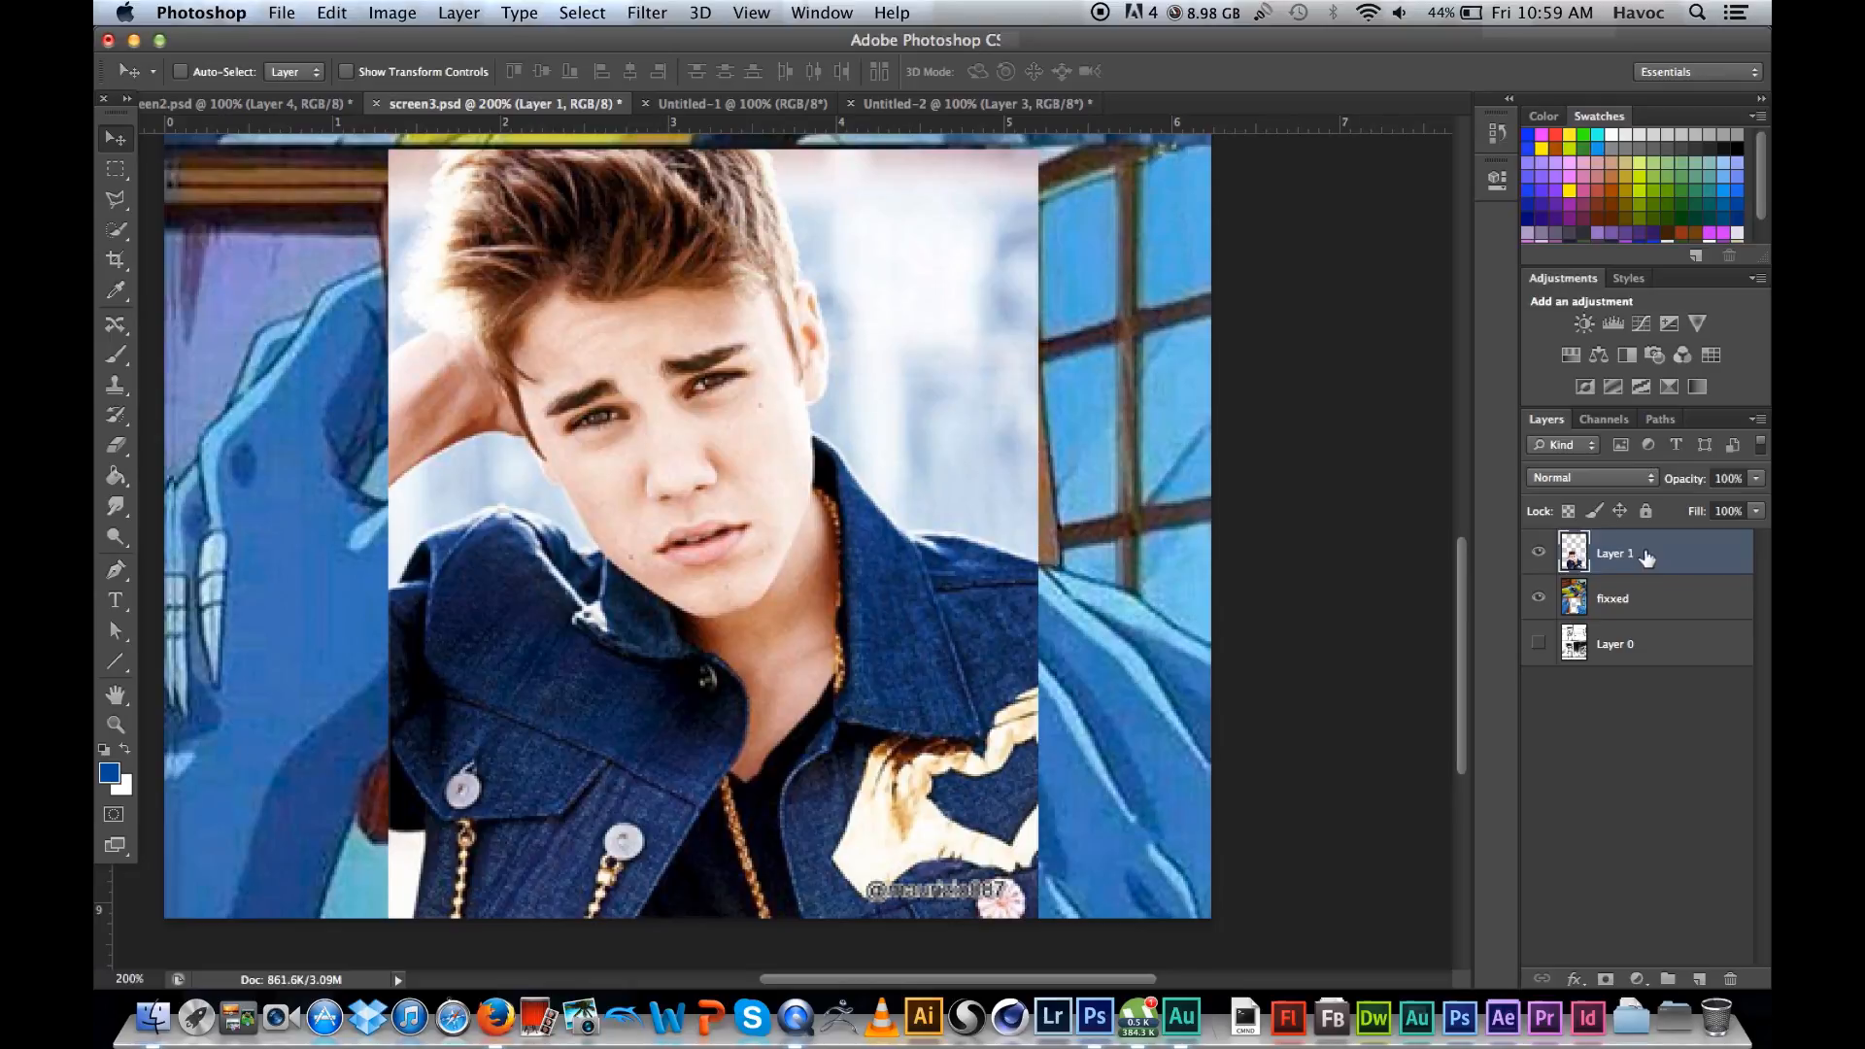
pyautogui.moveTo(1648, 559); pyautogui.dragTo(1651, 546)
pyautogui.moveTo(1652, 569); pyautogui.dragTo(1645, 615)
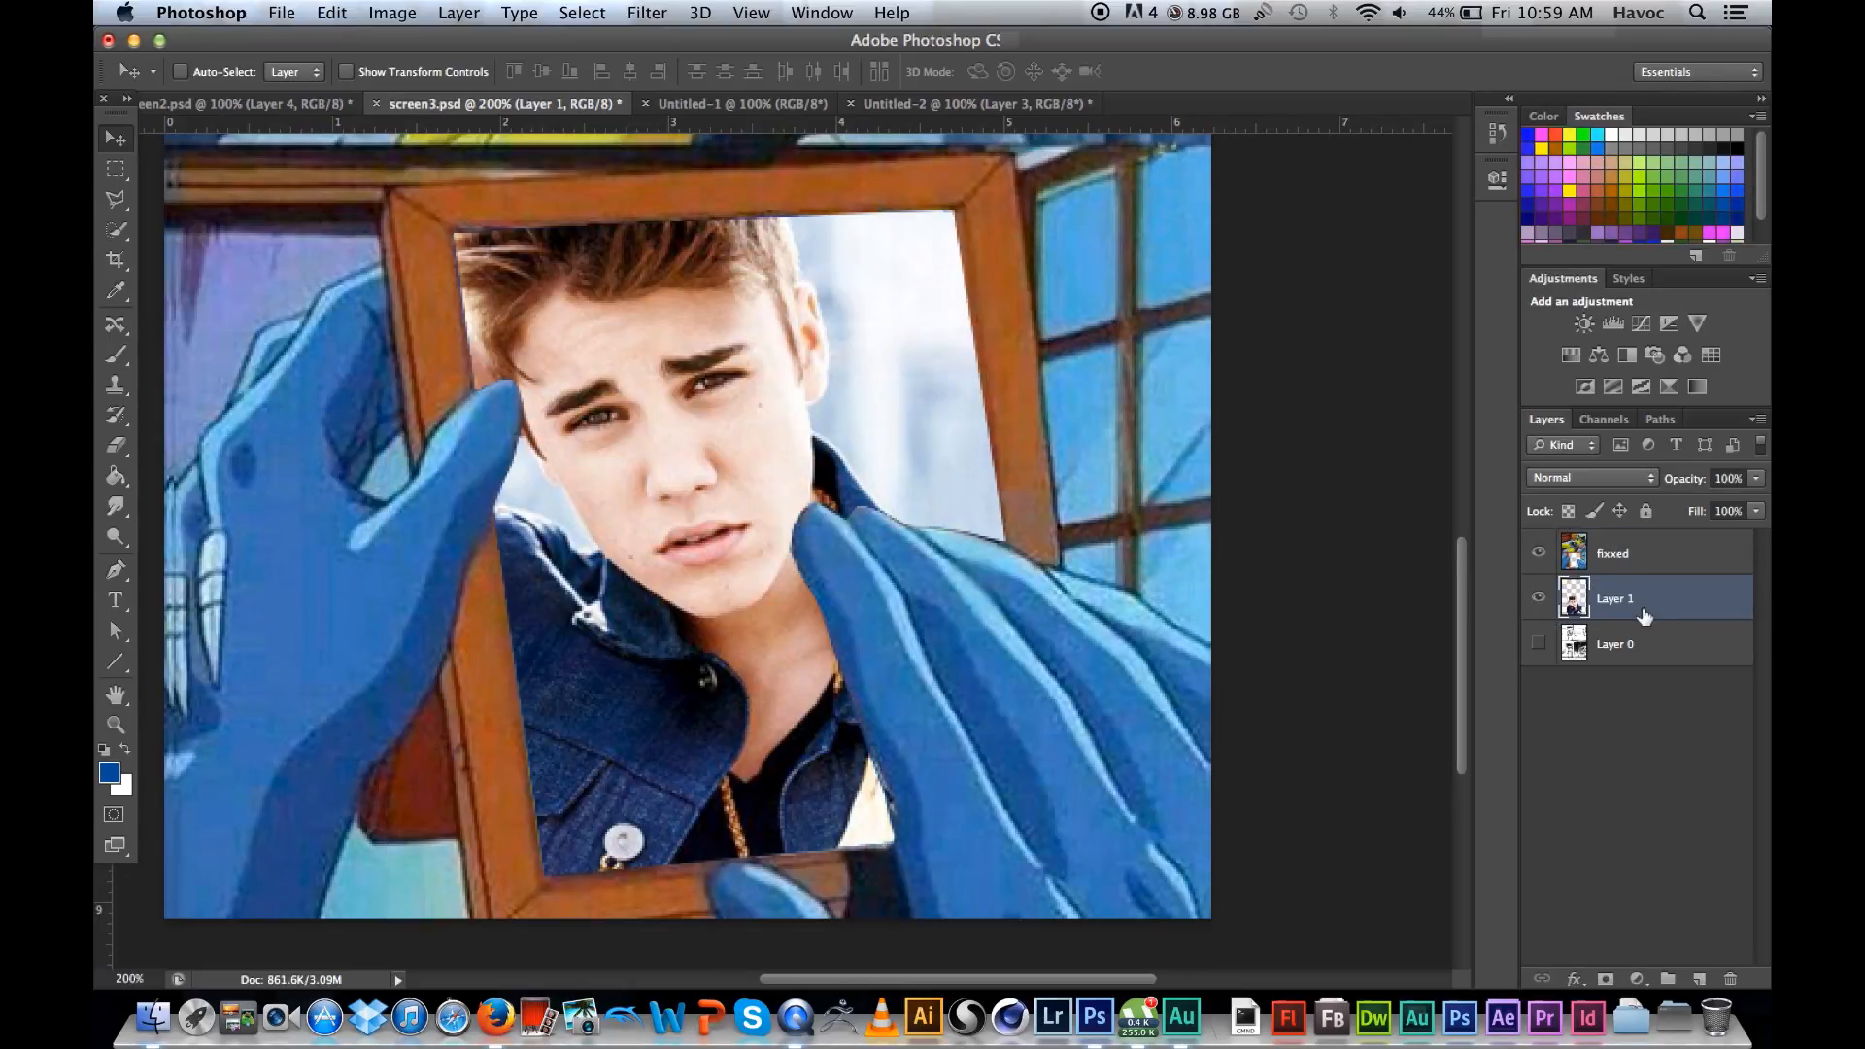
# Step: Reposition the photo on Layer 1 so it fills the frame opening with no transparent gap along the edges
pyautogui.moveTo(659, 389)
pyautogui.mouseDown()
pyautogui.moveTo(699, 445)
pyautogui.moveTo(680, 411)
pyautogui.mouseUp()
pyautogui.click(115, 168)
pyautogui.press('v')
pyautogui.moveTo(603, 375); pyautogui.dragTo(694, 398)
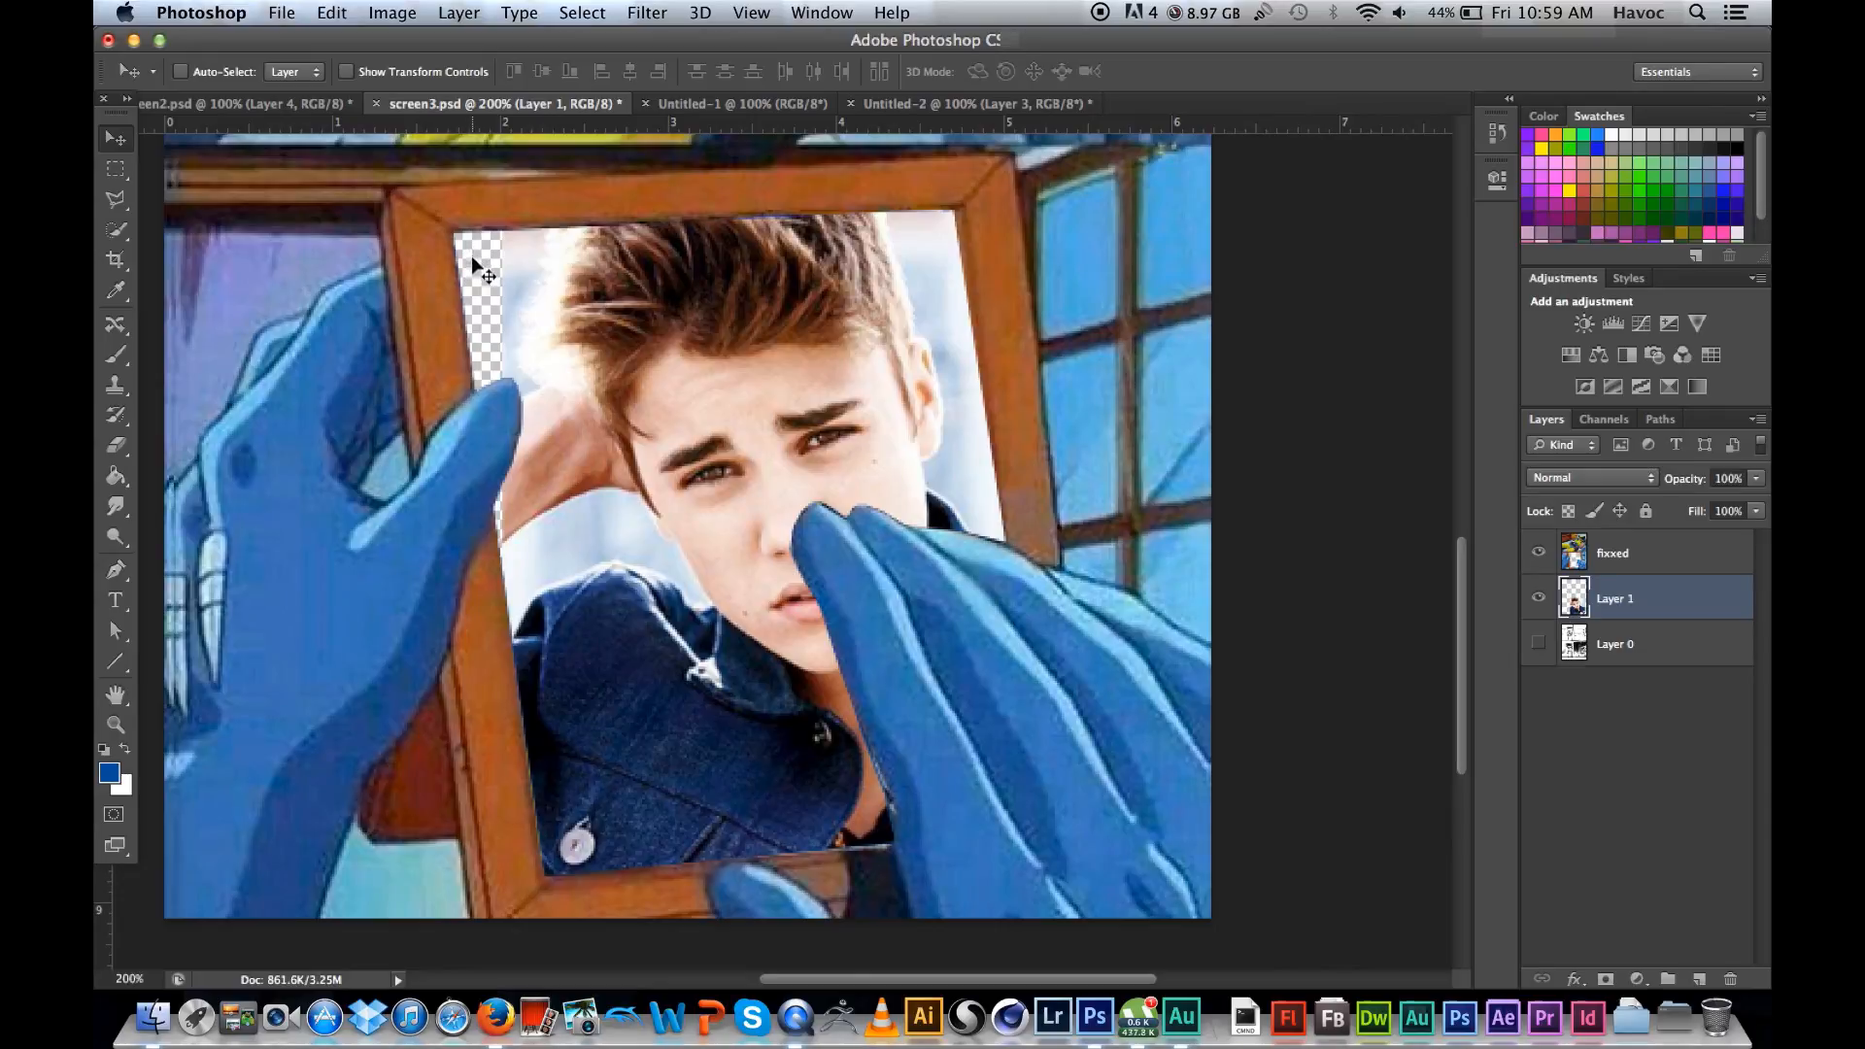
pyautogui.moveTo(671, 301); pyautogui.dragTo(598, 303)
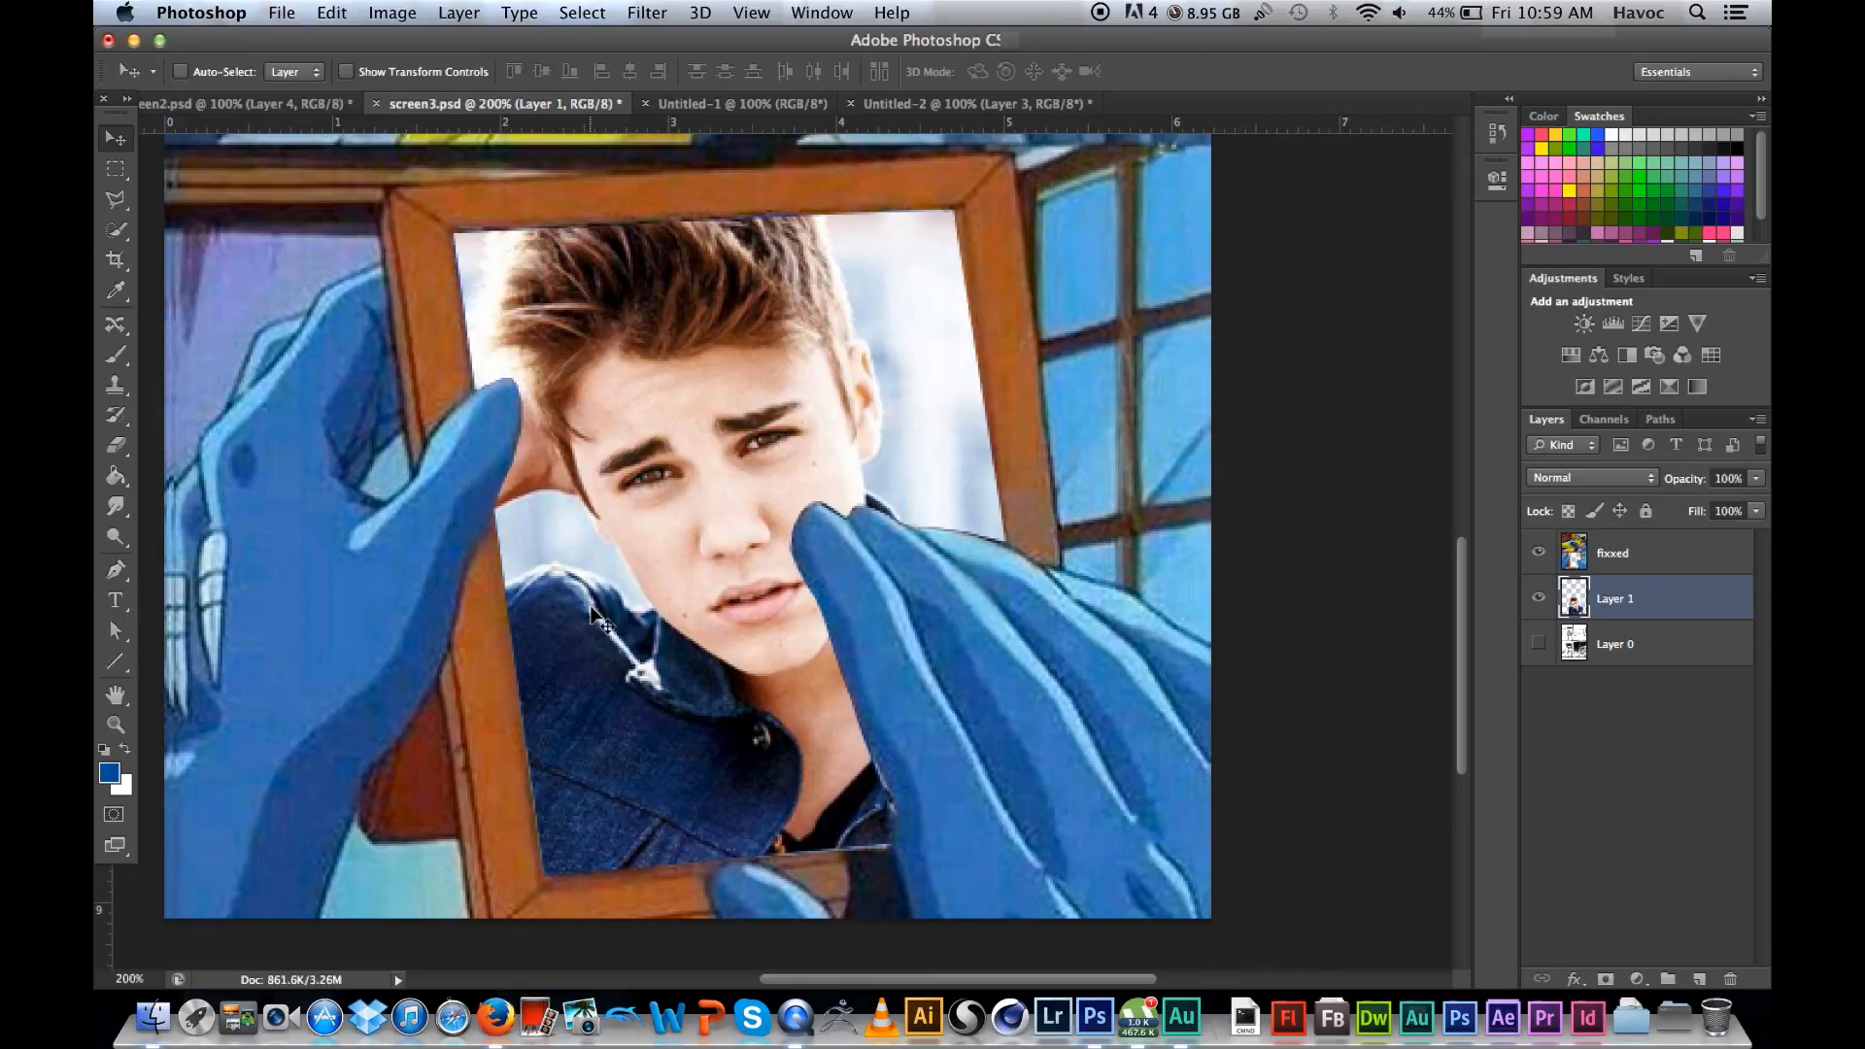
pyautogui.press('super+minus')
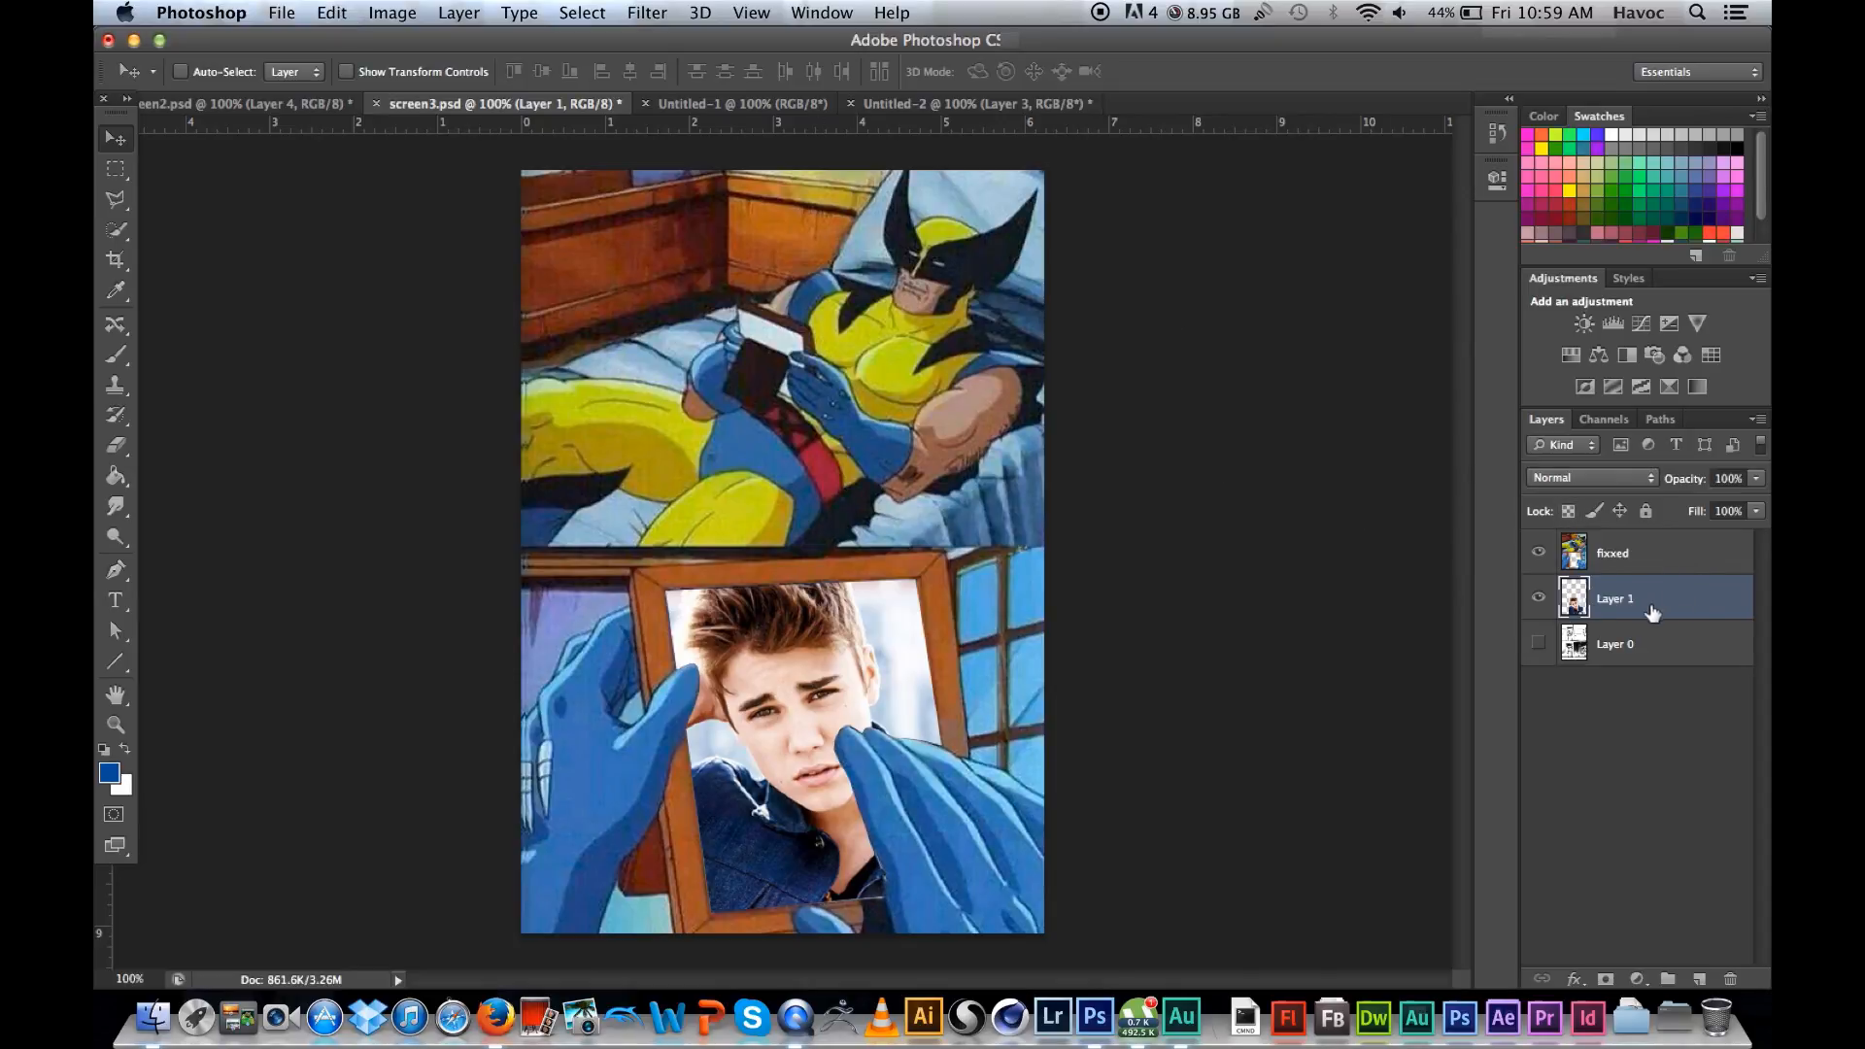
# Step: Try a Distort transform on Layer 1, pulling the photo's corners outward, and undo it
pyautogui.click(334, 13)
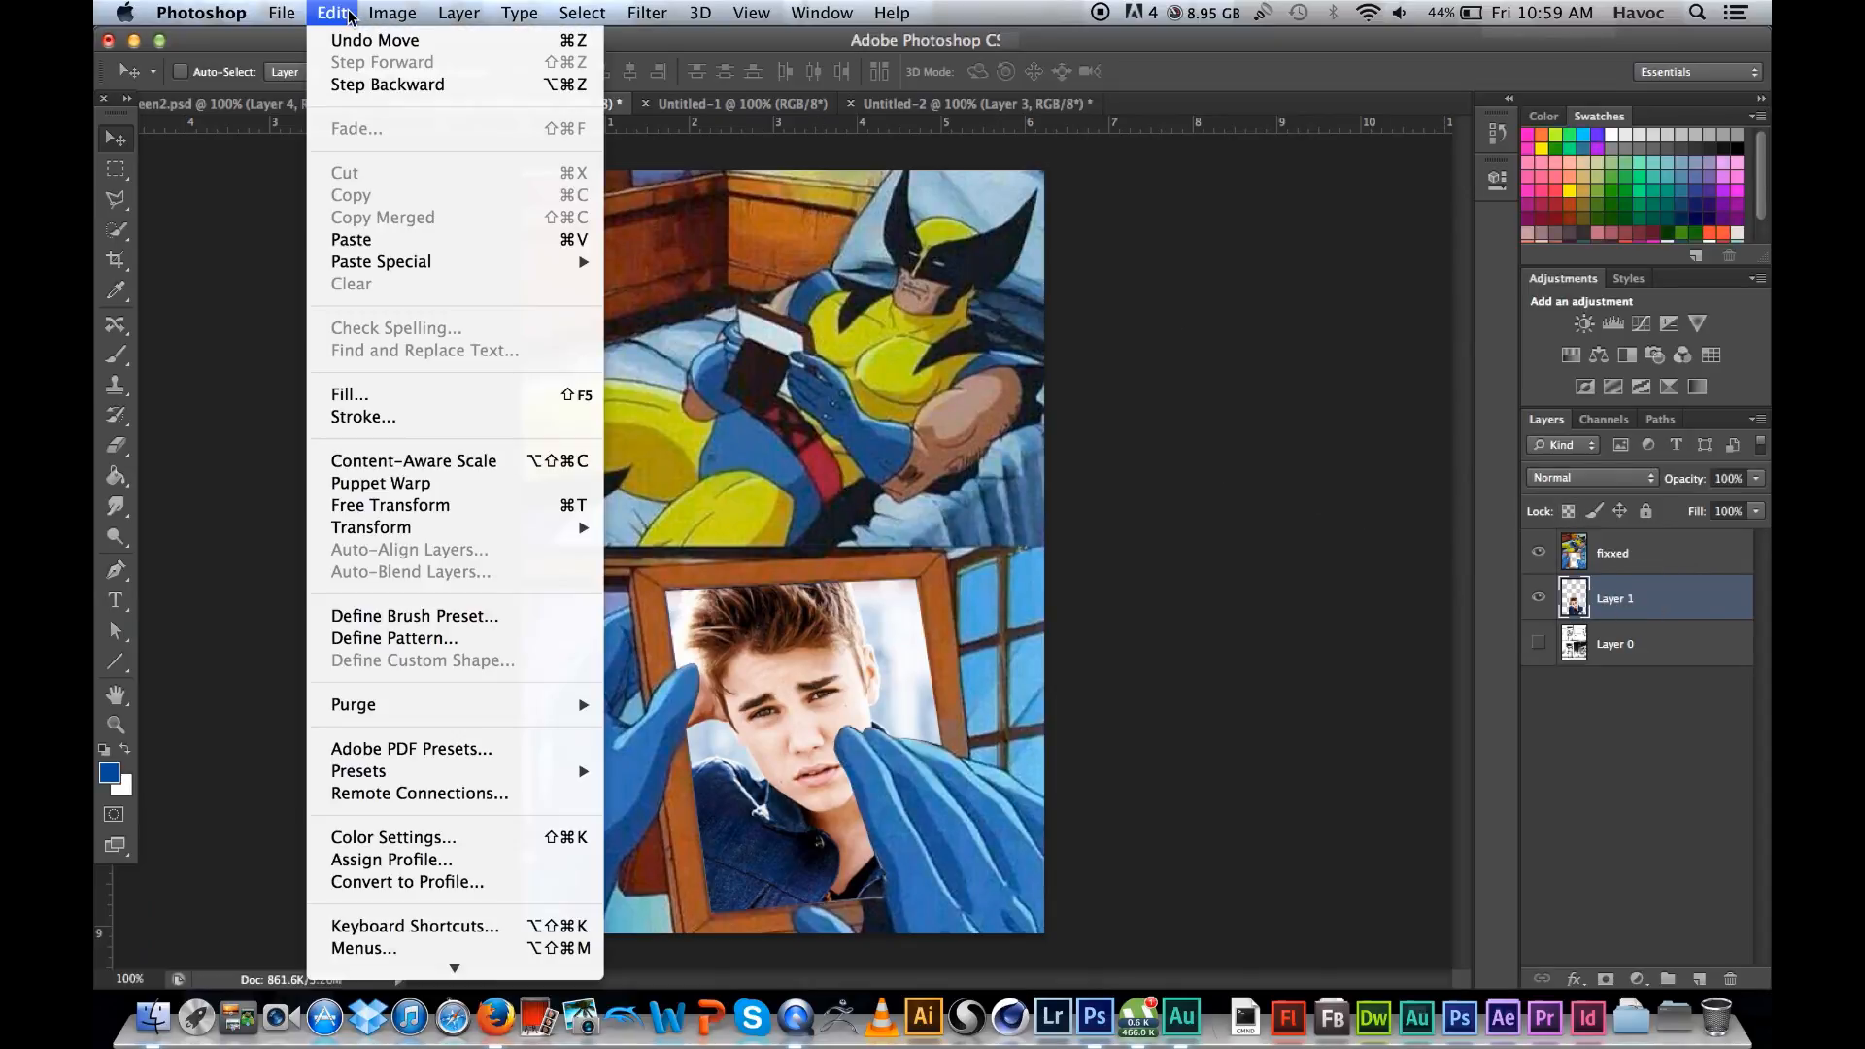
pyautogui.moveTo(452, 530)
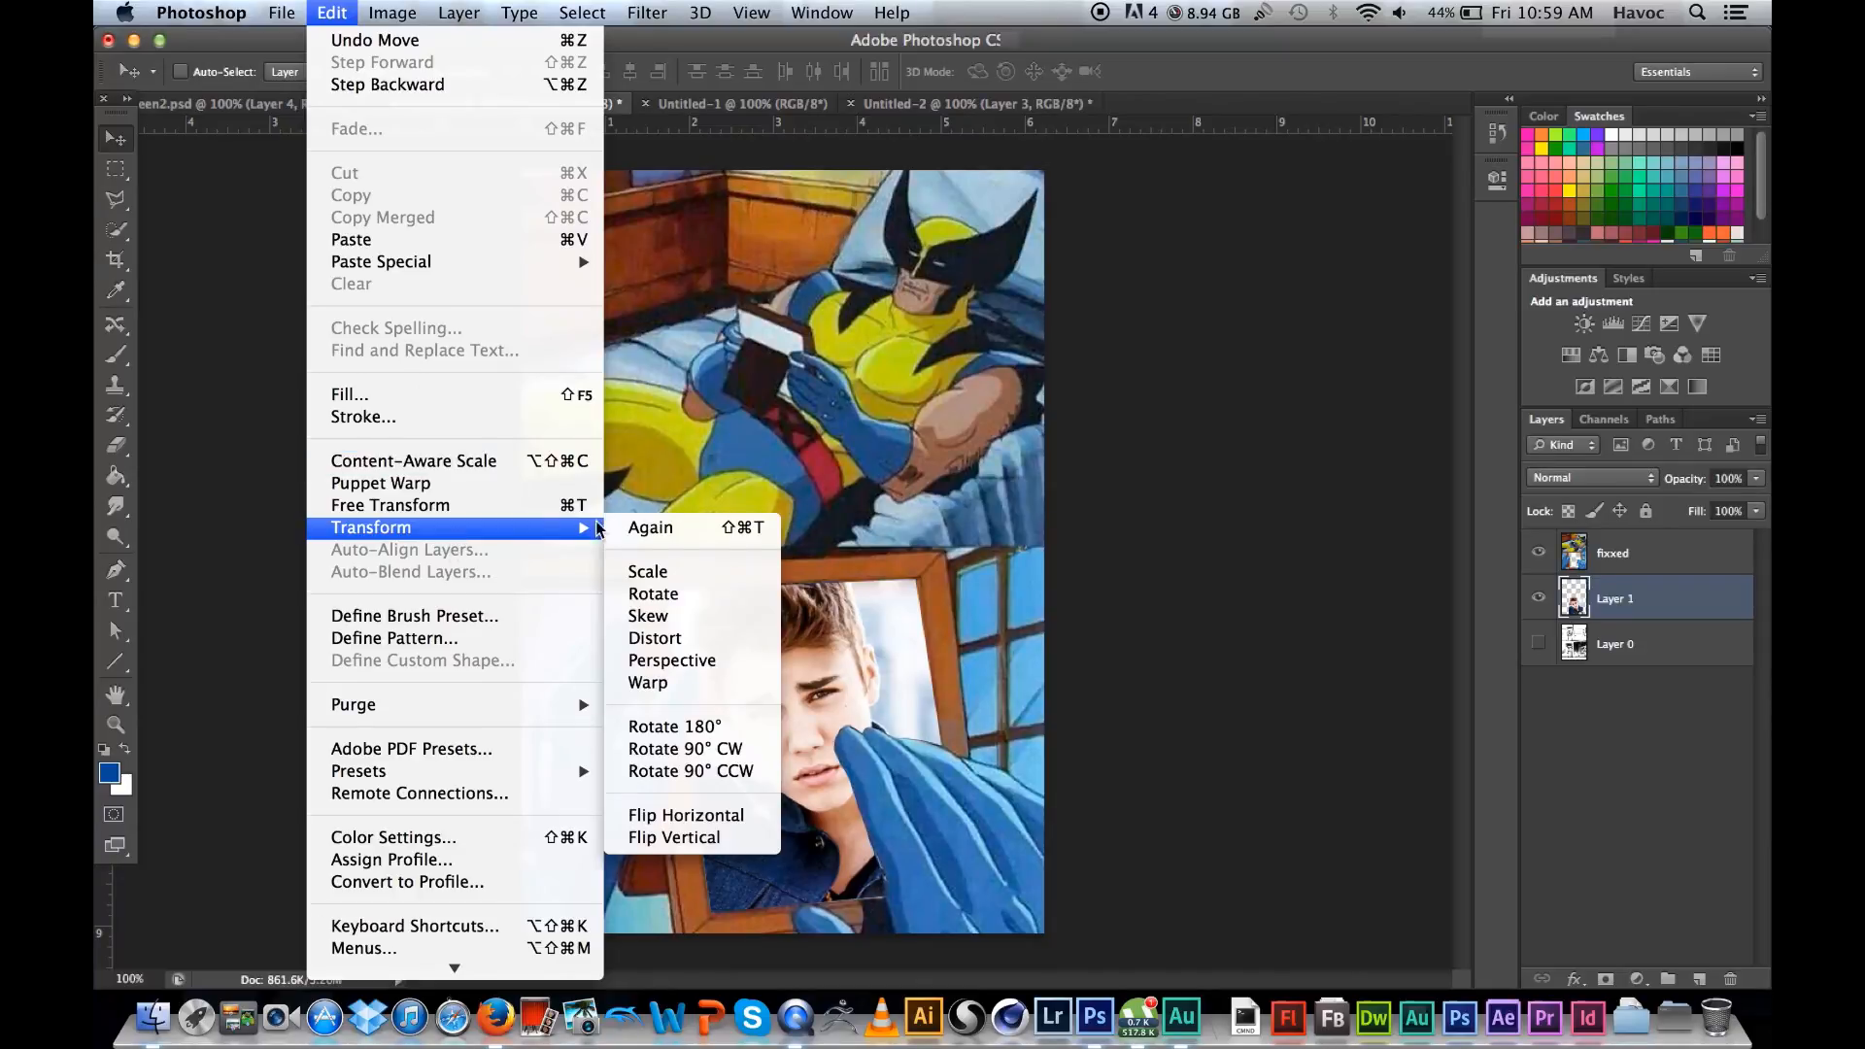
pyautogui.click(703, 648)
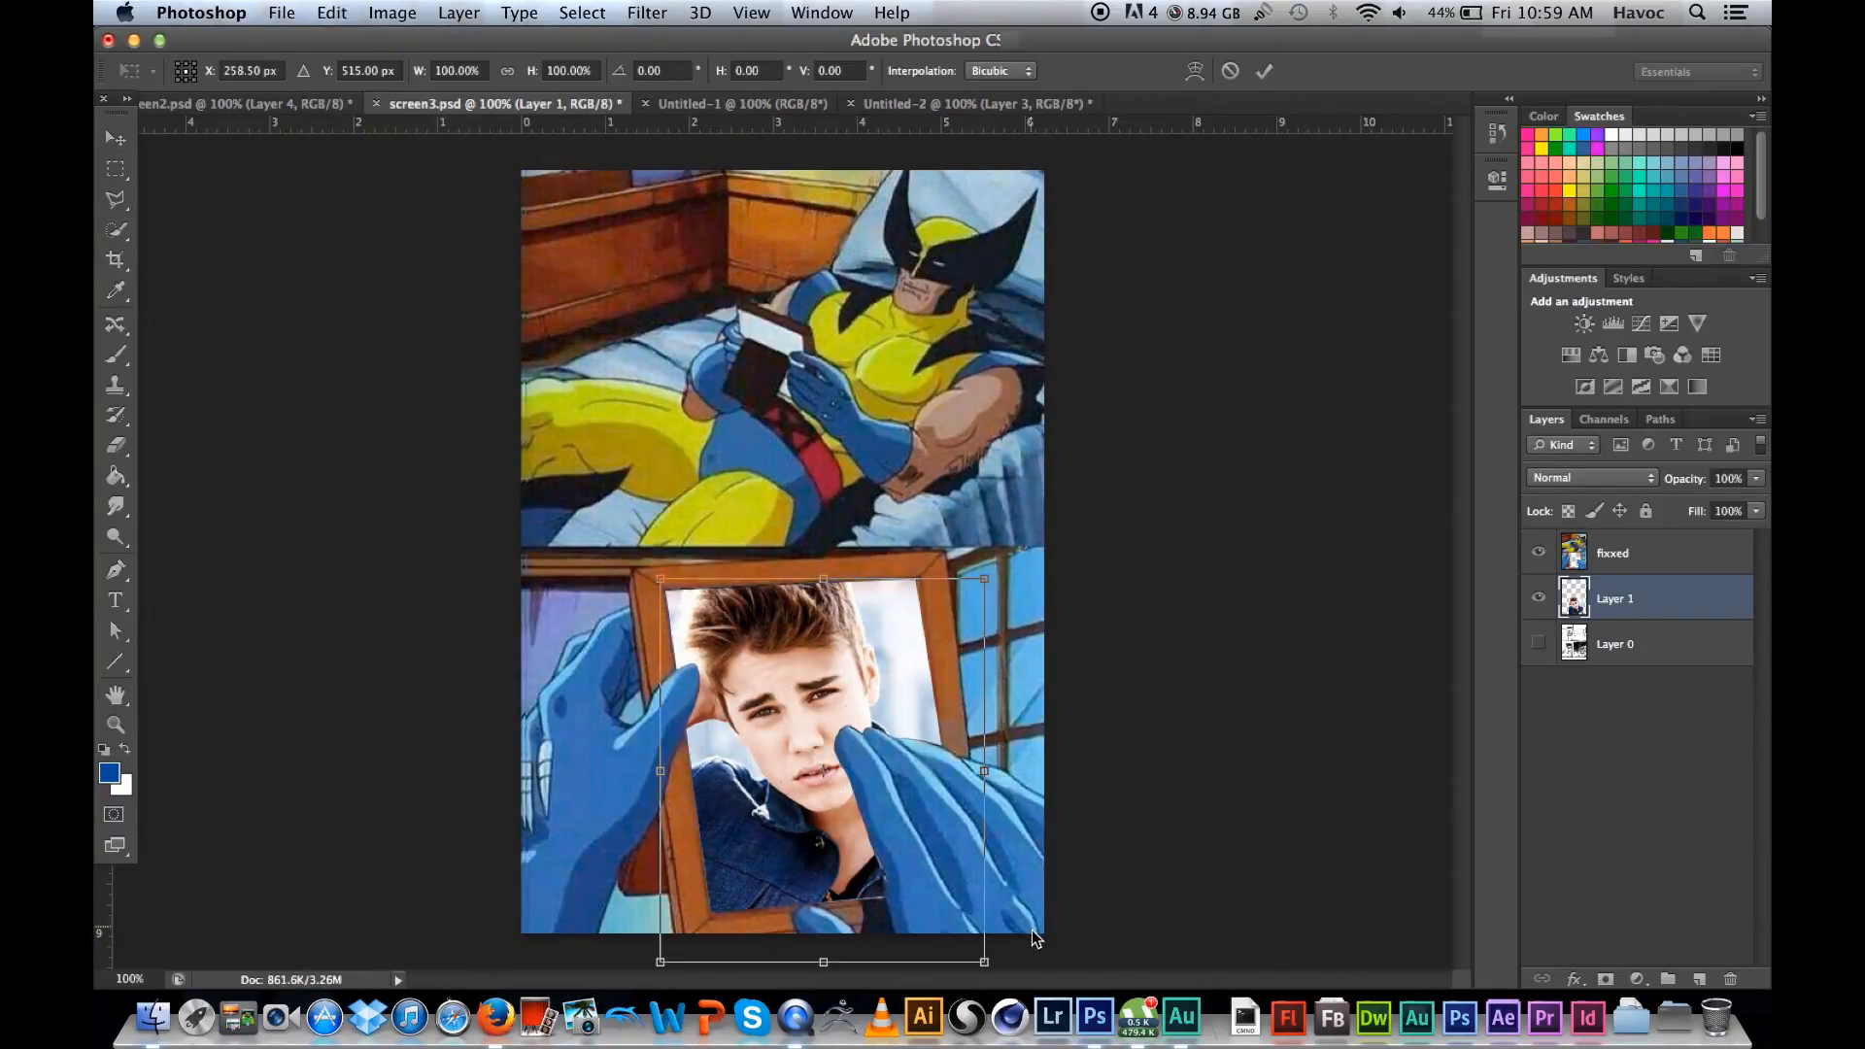
pyautogui.moveTo(994, 961); pyautogui.dragTo(1014, 962)
pyautogui.moveTo(984, 580); pyautogui.dragTo(1000, 566)
pyautogui.moveTo(659, 584); pyautogui.dragTo(661, 572)
pyautogui.moveTo(665, 974)
pyautogui.mouseDown()
pyautogui.moveTo(659, 921)
pyautogui.moveTo(666, 983)
pyautogui.mouseUp()
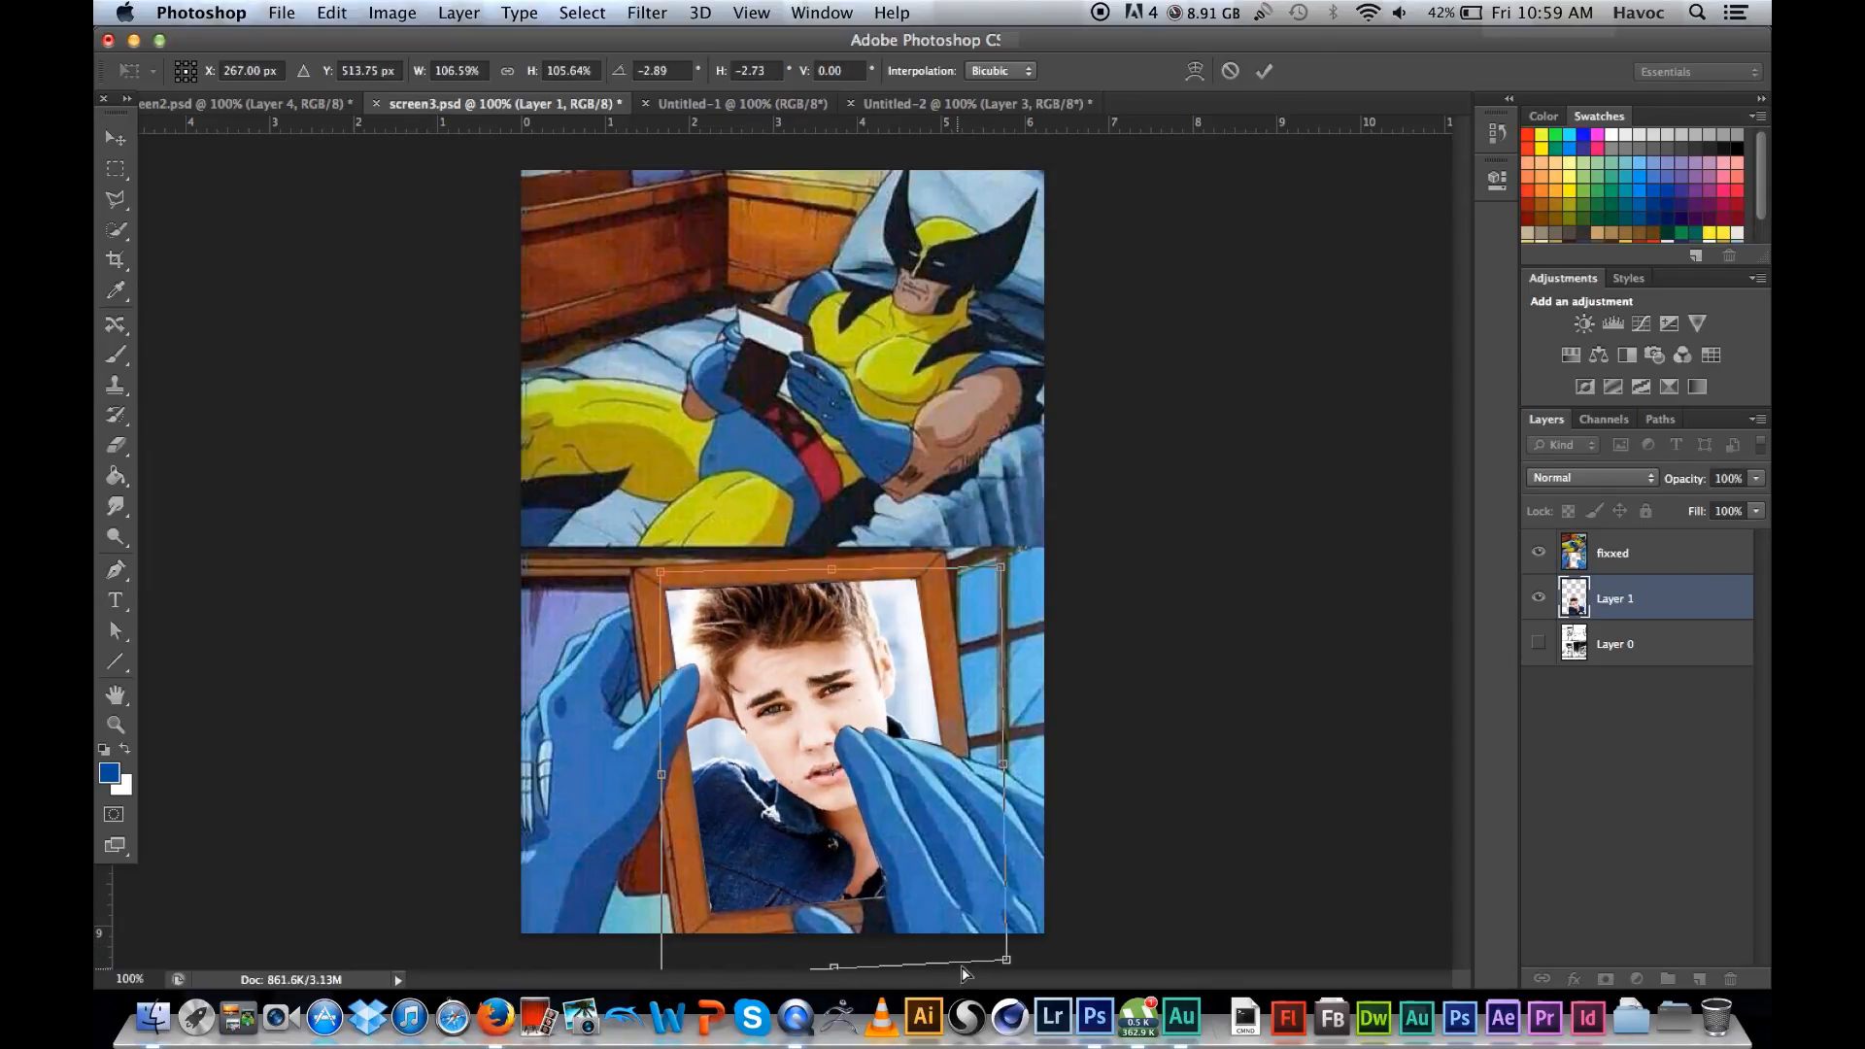
pyautogui.press('Return')
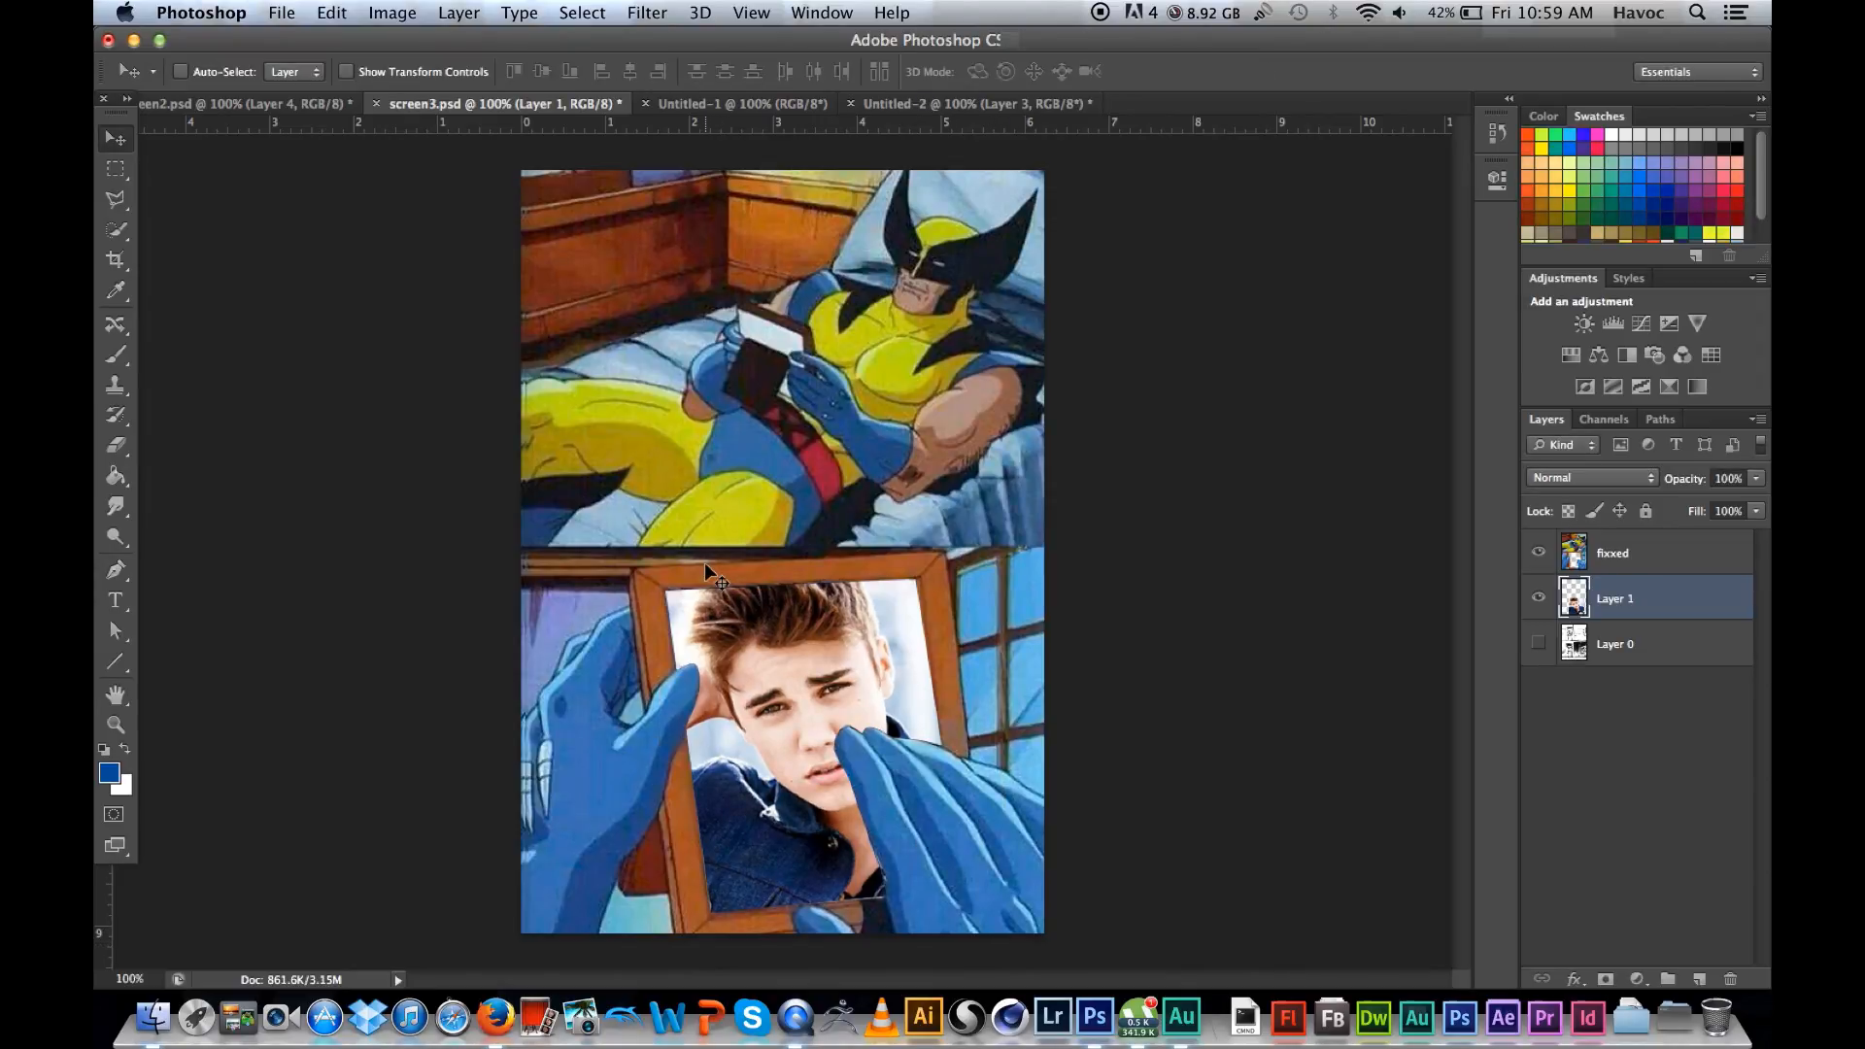
pyautogui.press('super+z')
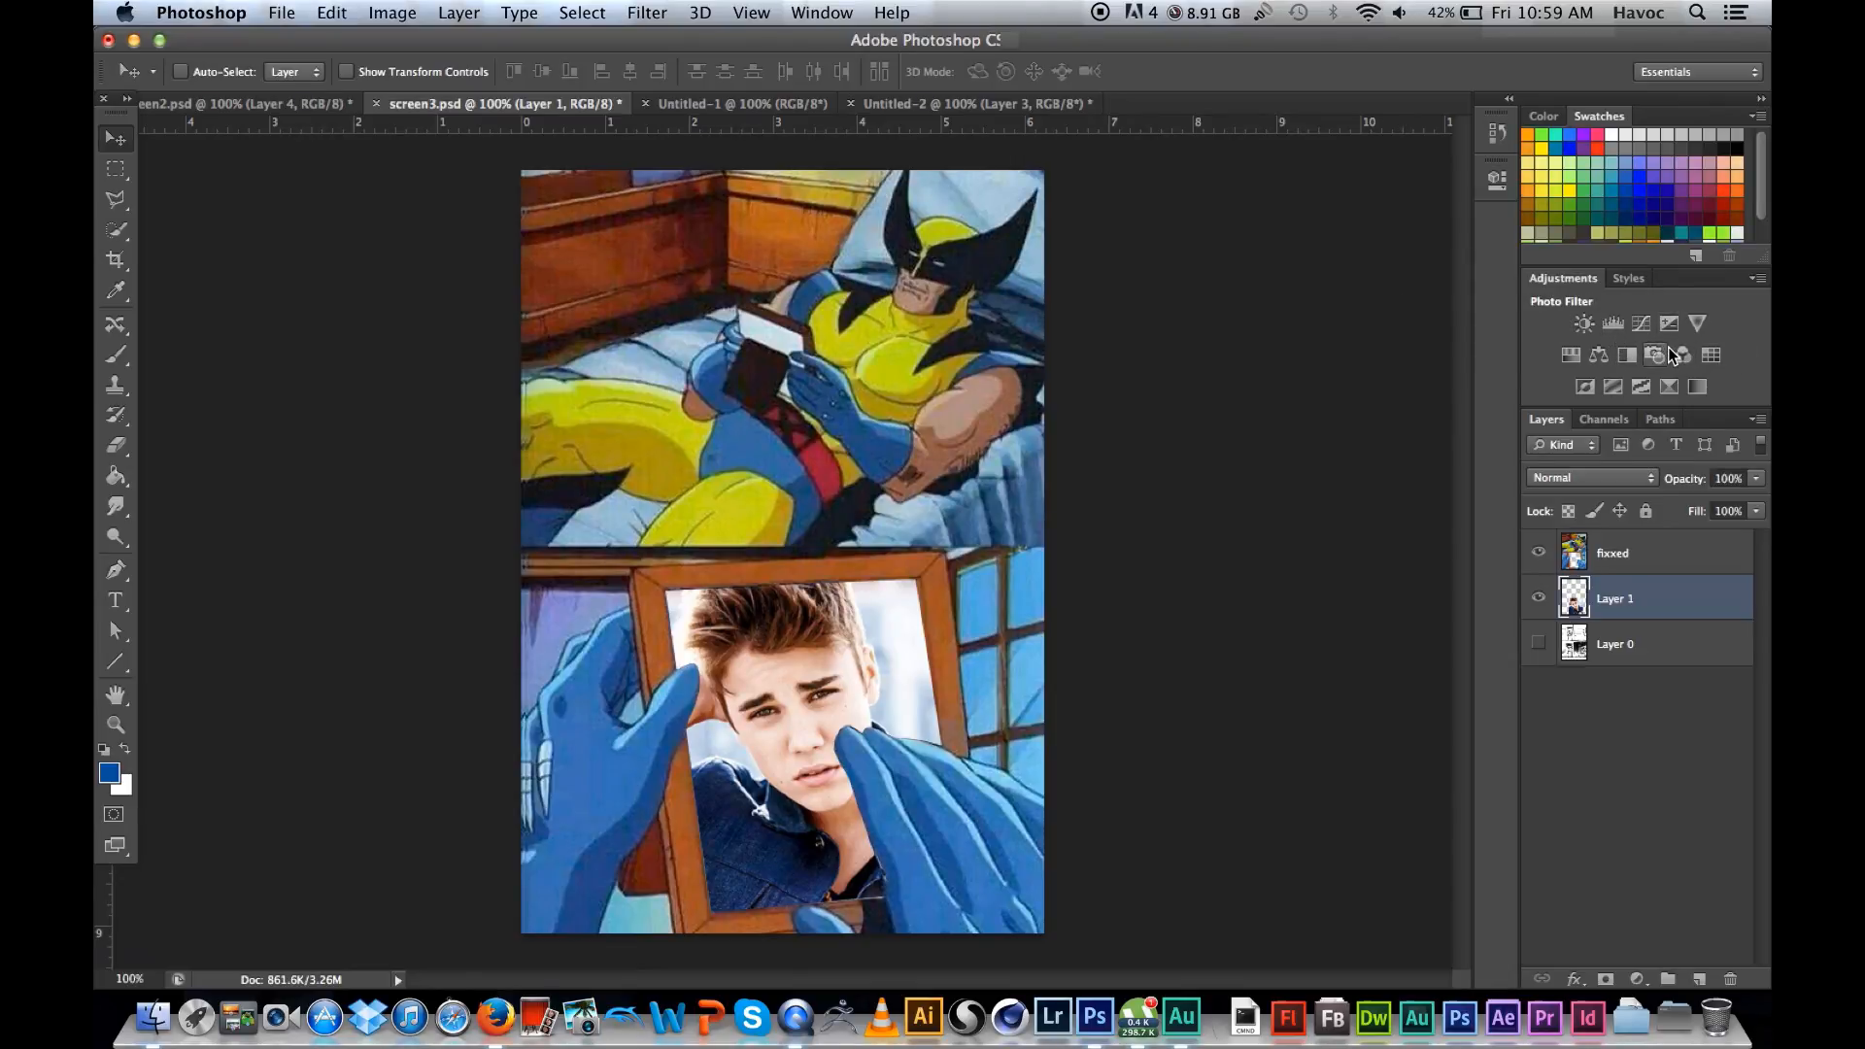
# Step: Select Layer 1 and review the image adjustments available for it without applying any
pyautogui.click(1682, 568)
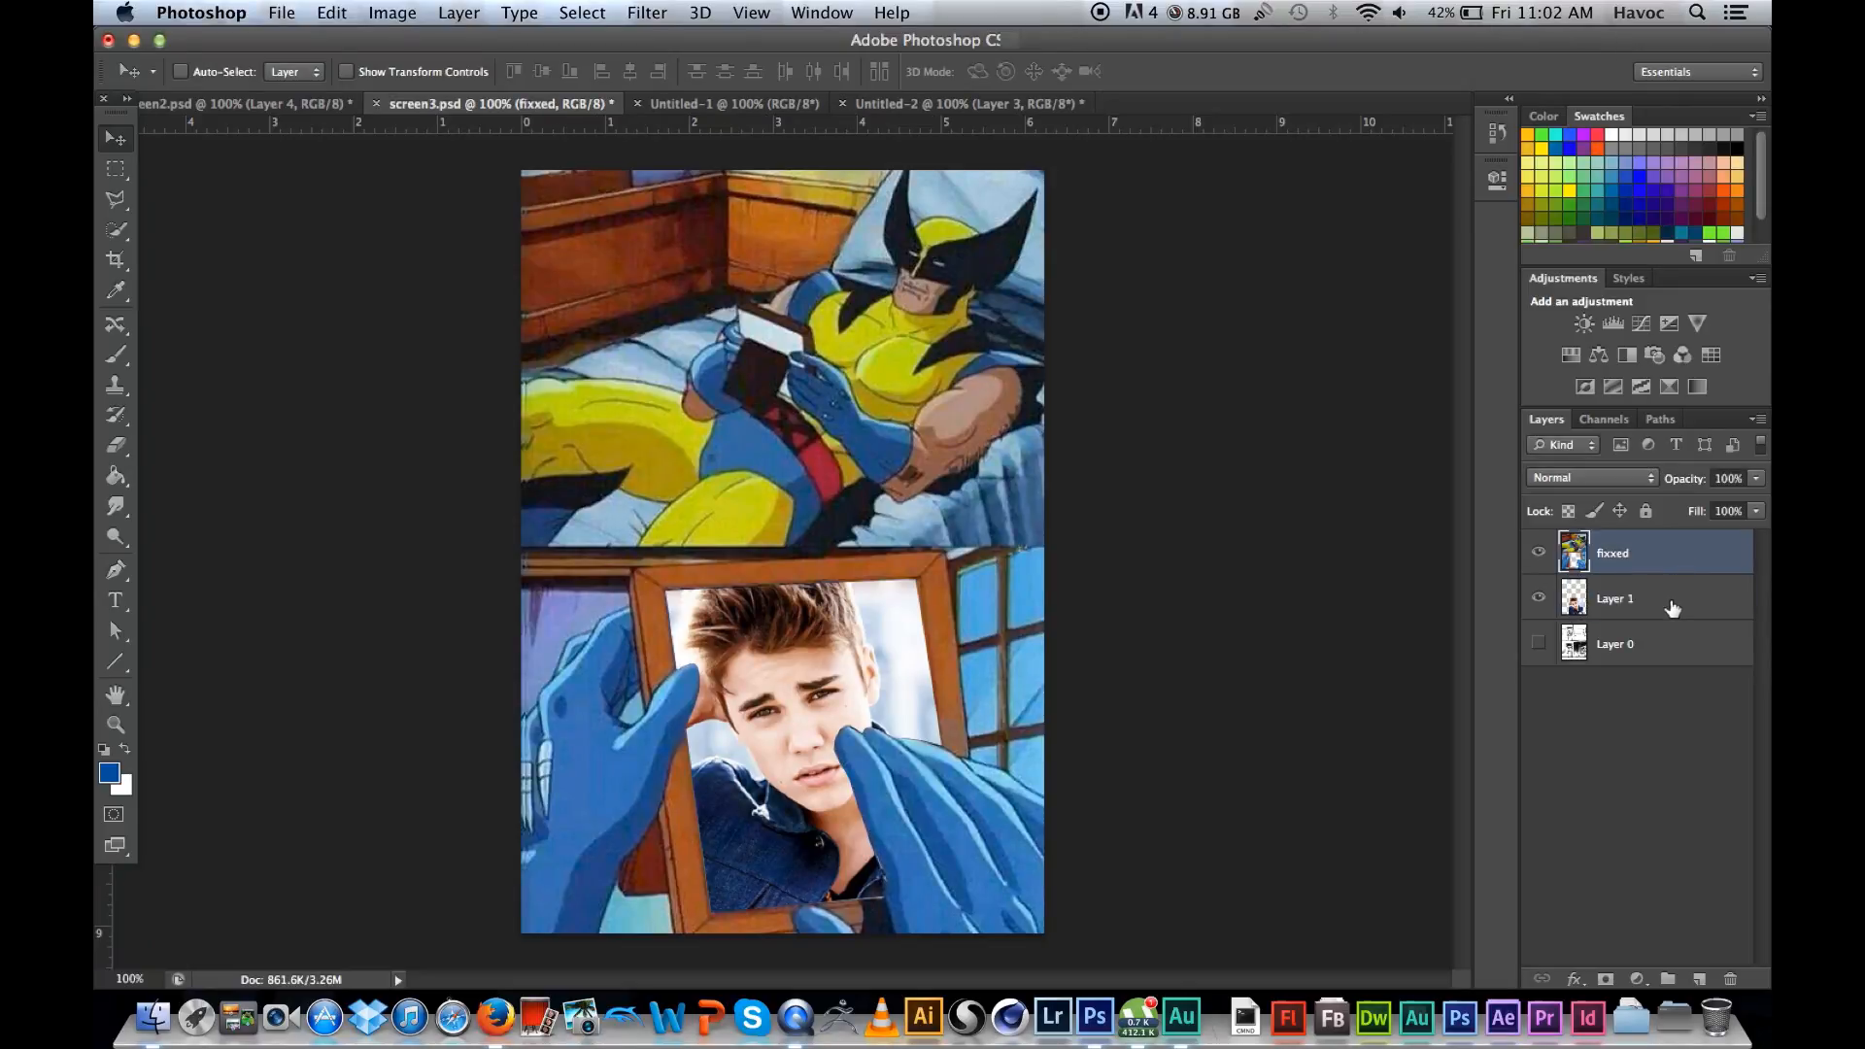
pyautogui.click(1671, 607)
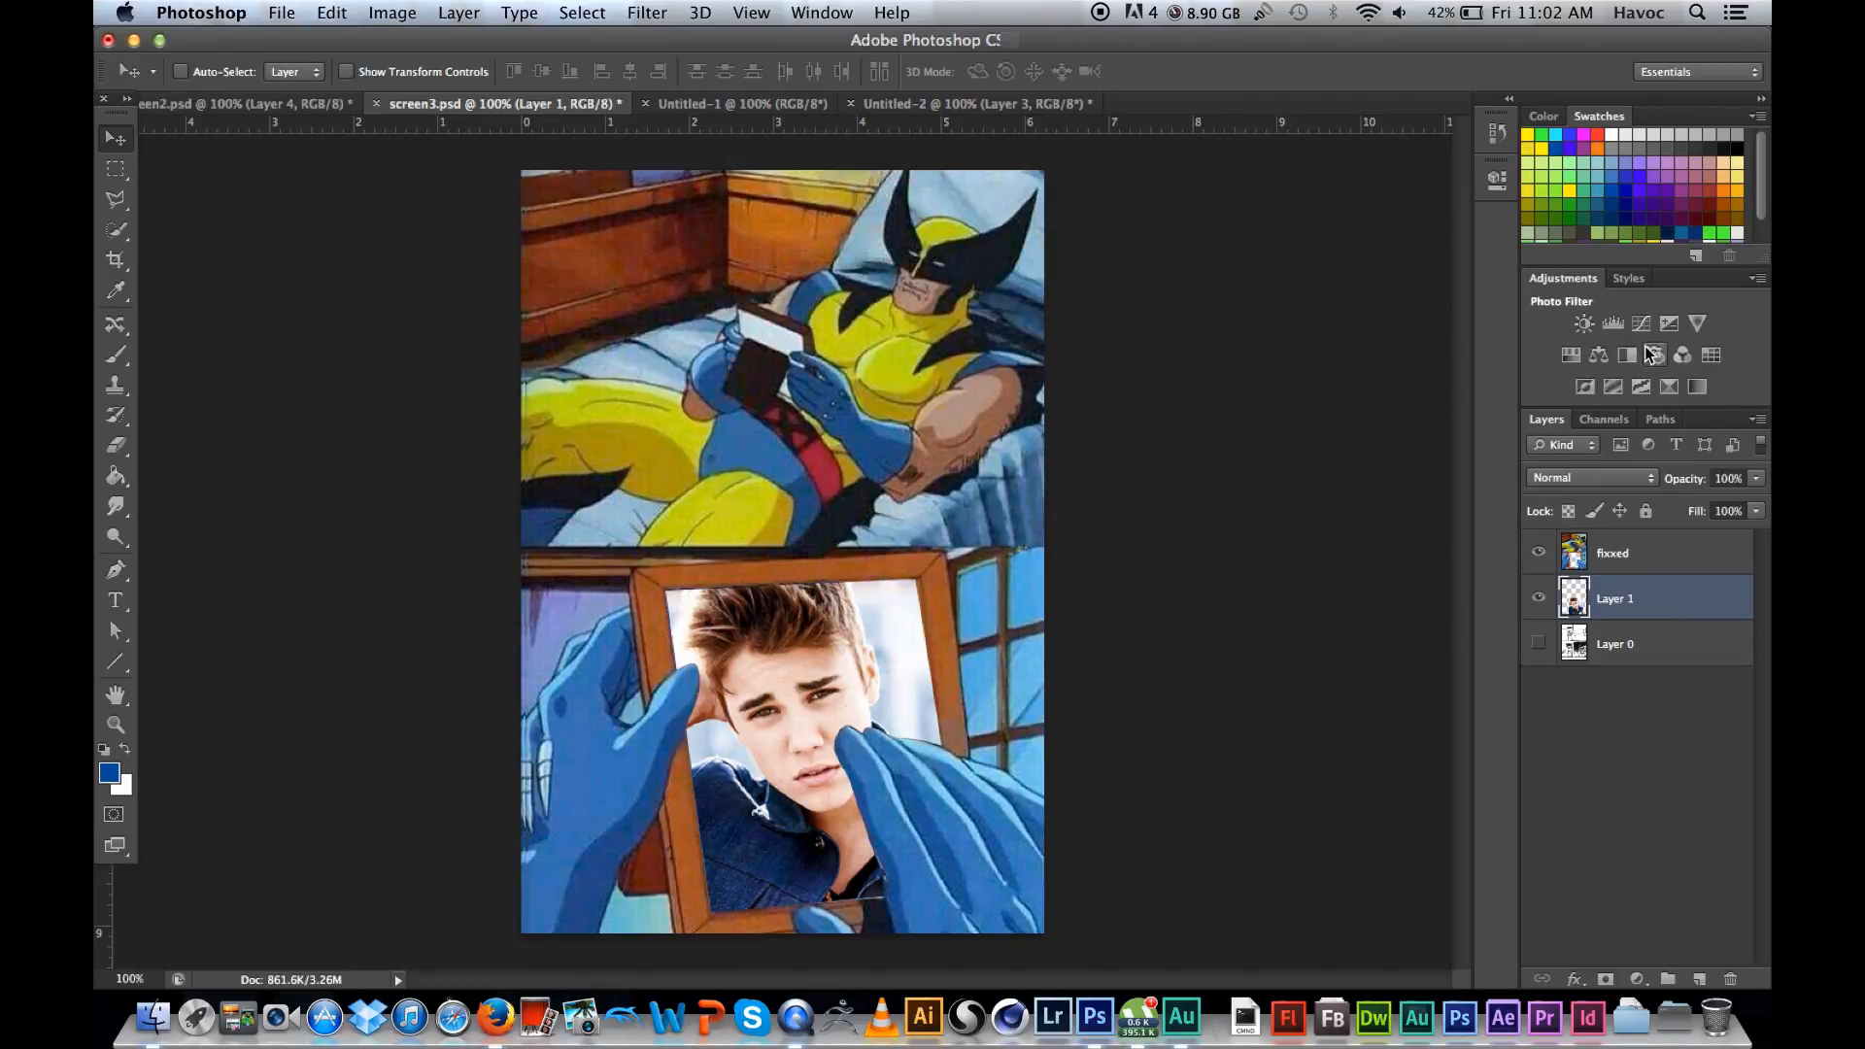
pyautogui.click(374, 13)
pyautogui.moveTo(412, 88)
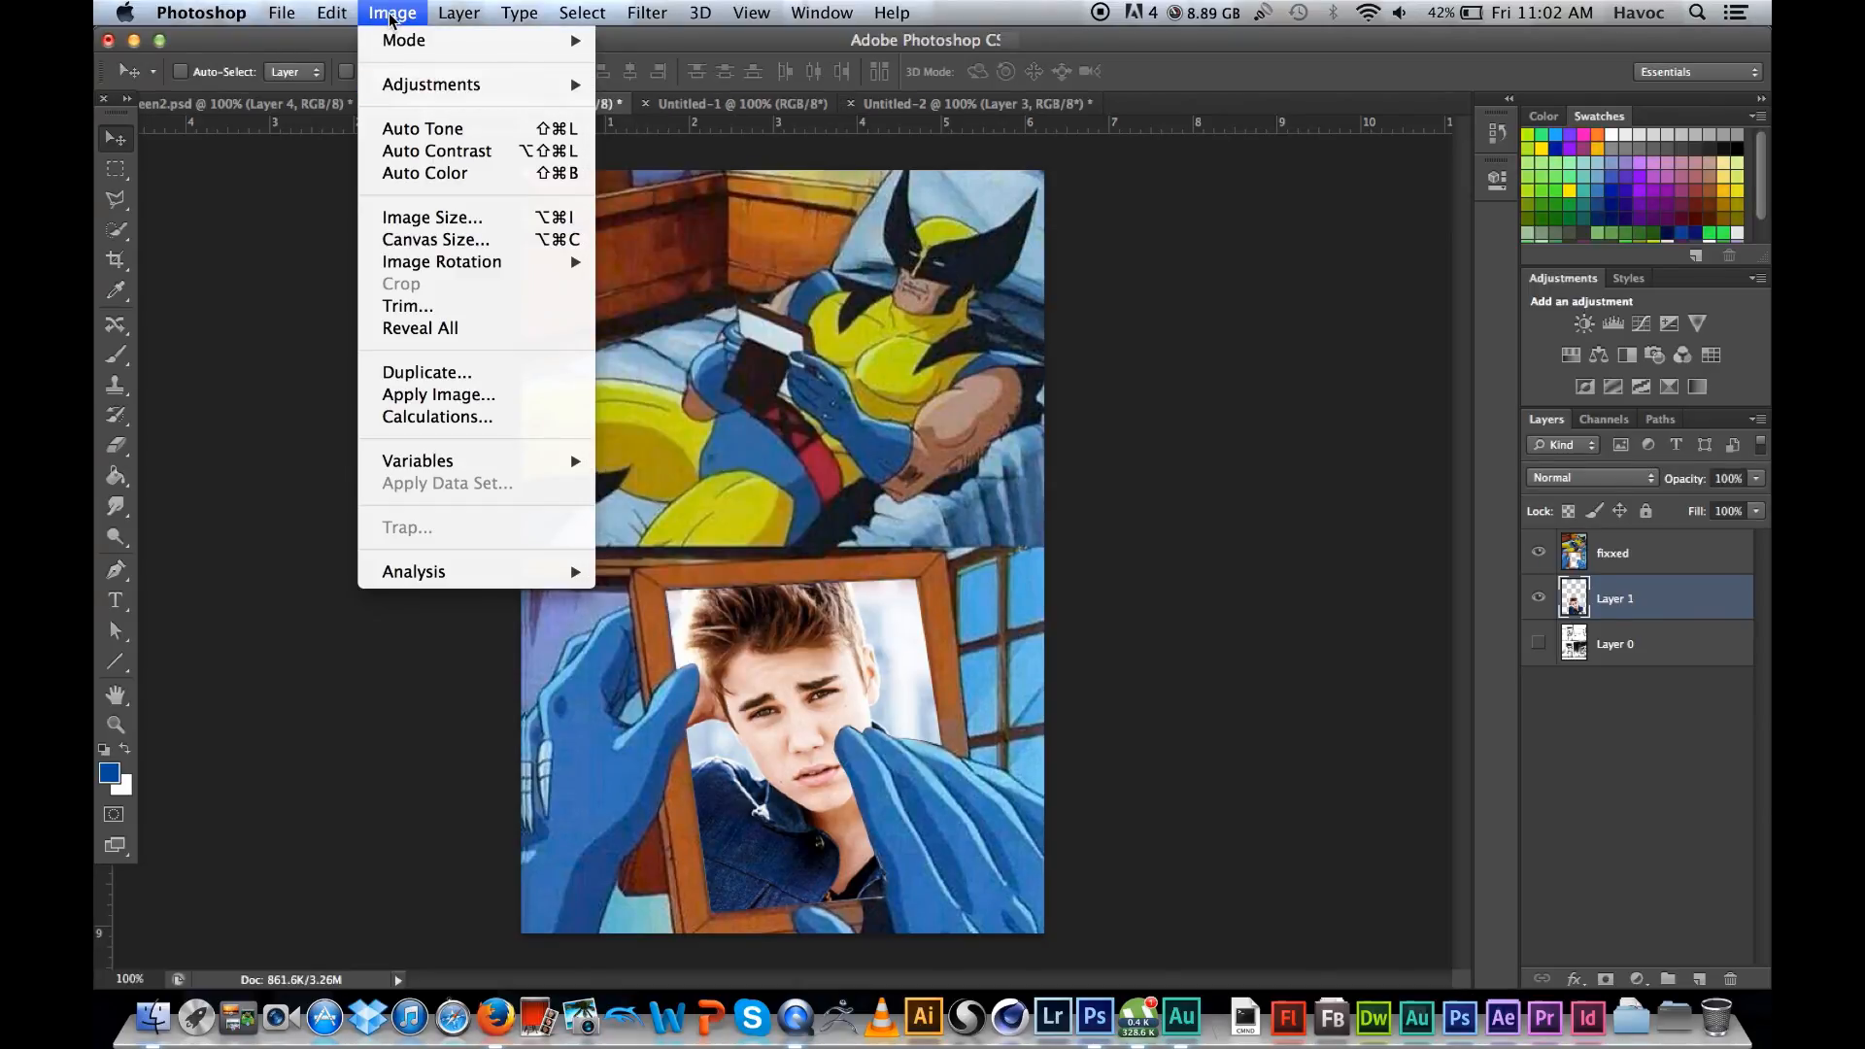
pyautogui.moveTo(427, 85)
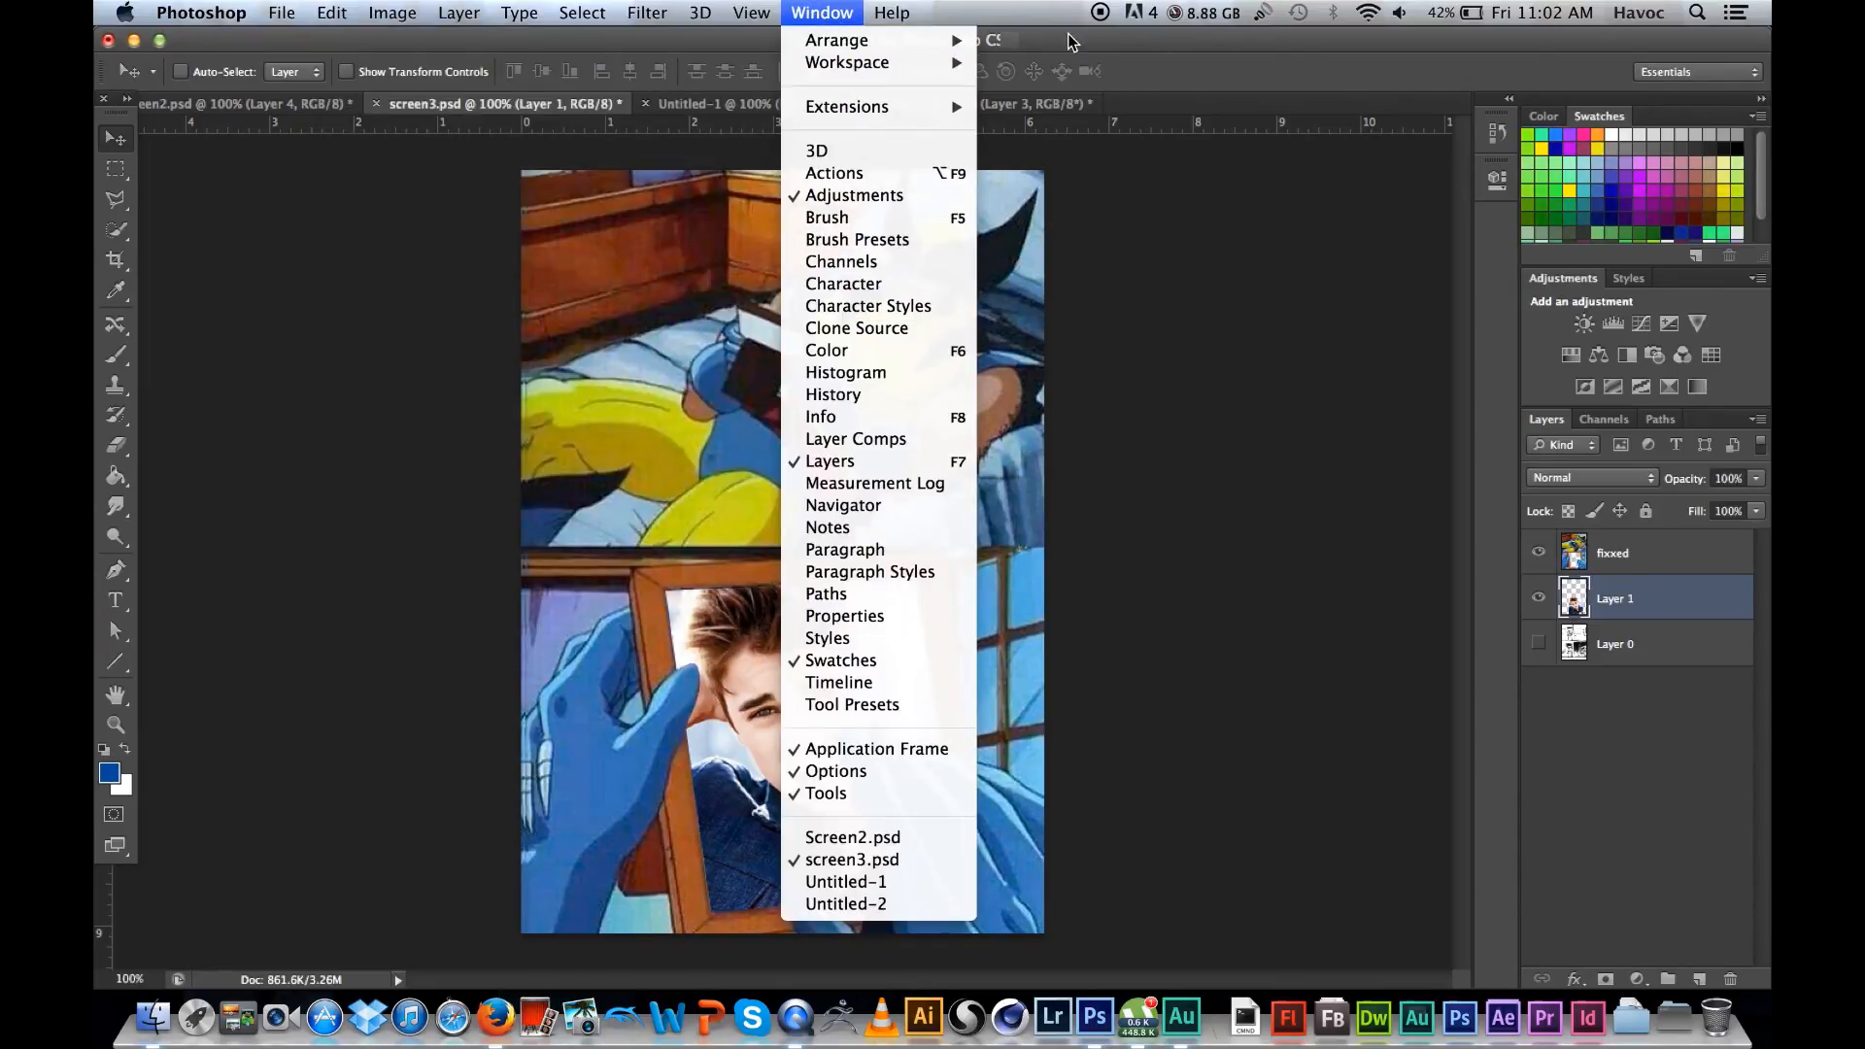
pyautogui.click(1073, 44)
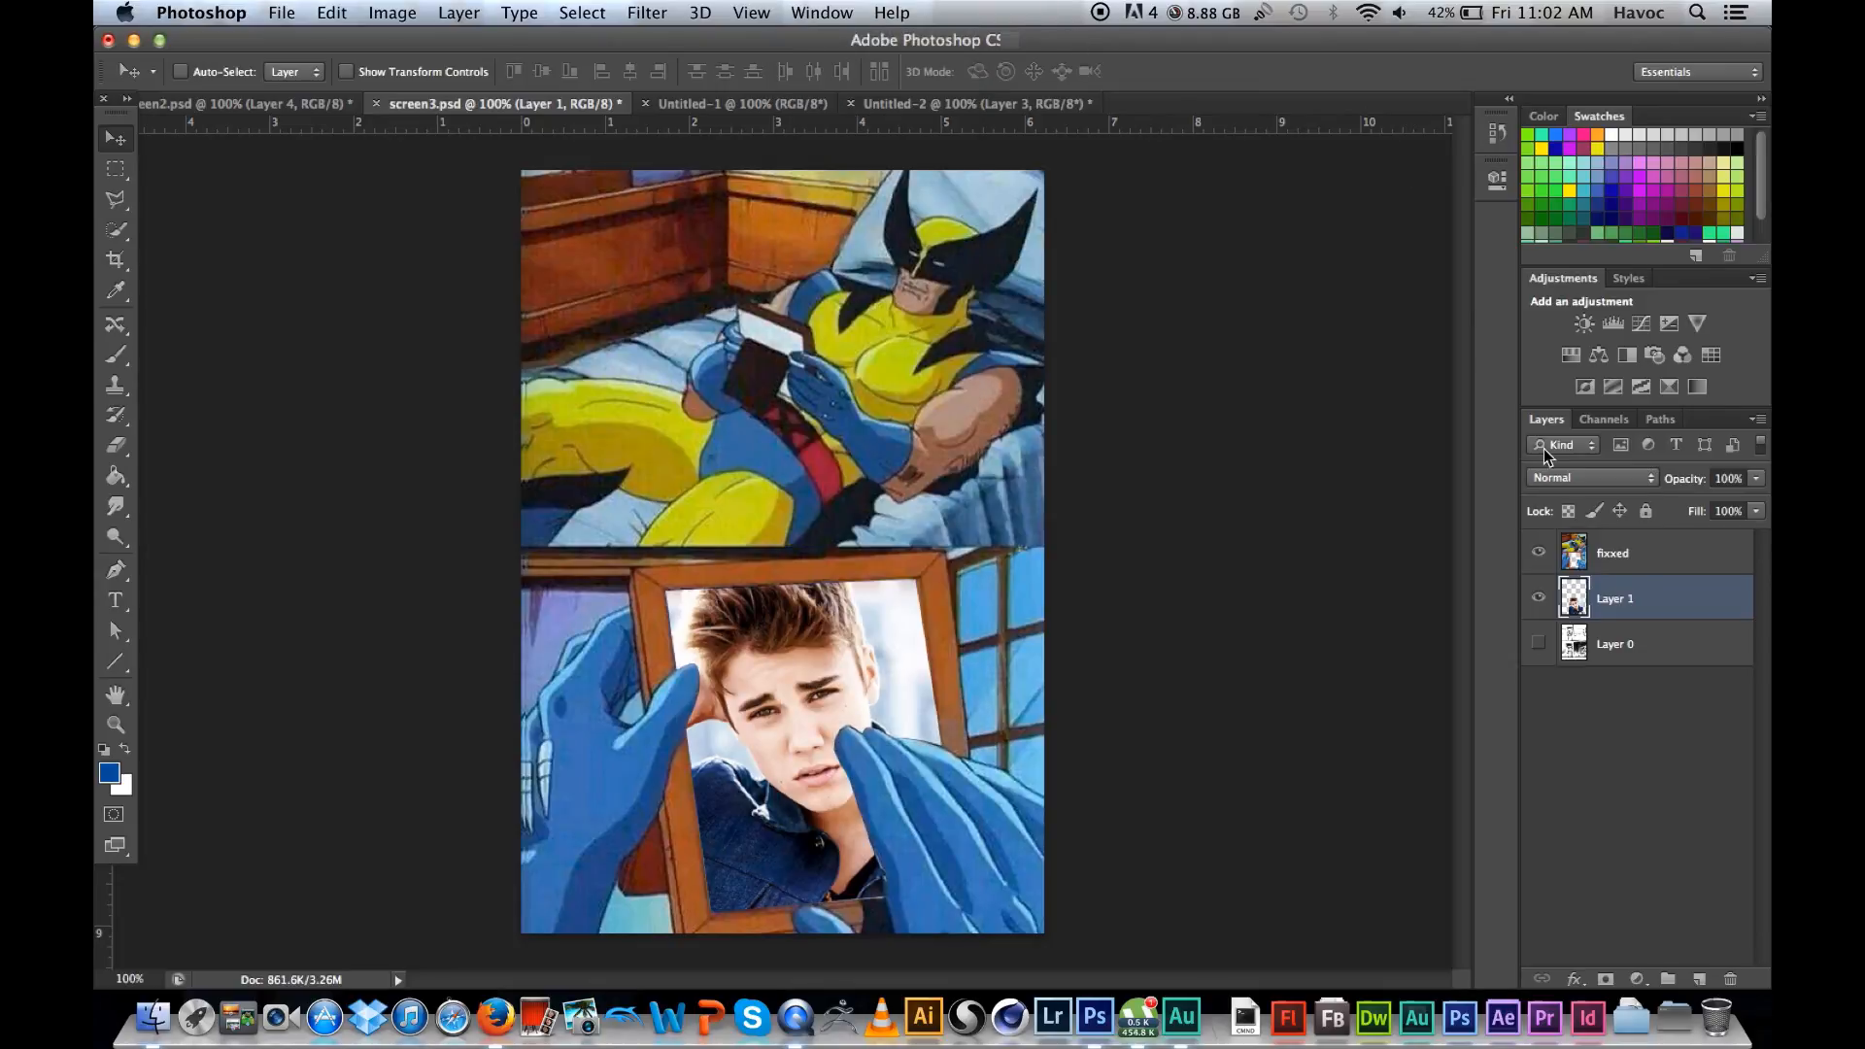
# Step: Add a Hue/Saturation adjustment layer above the fixxed layer and set its Hue to +62
pyautogui.click(1653, 555)
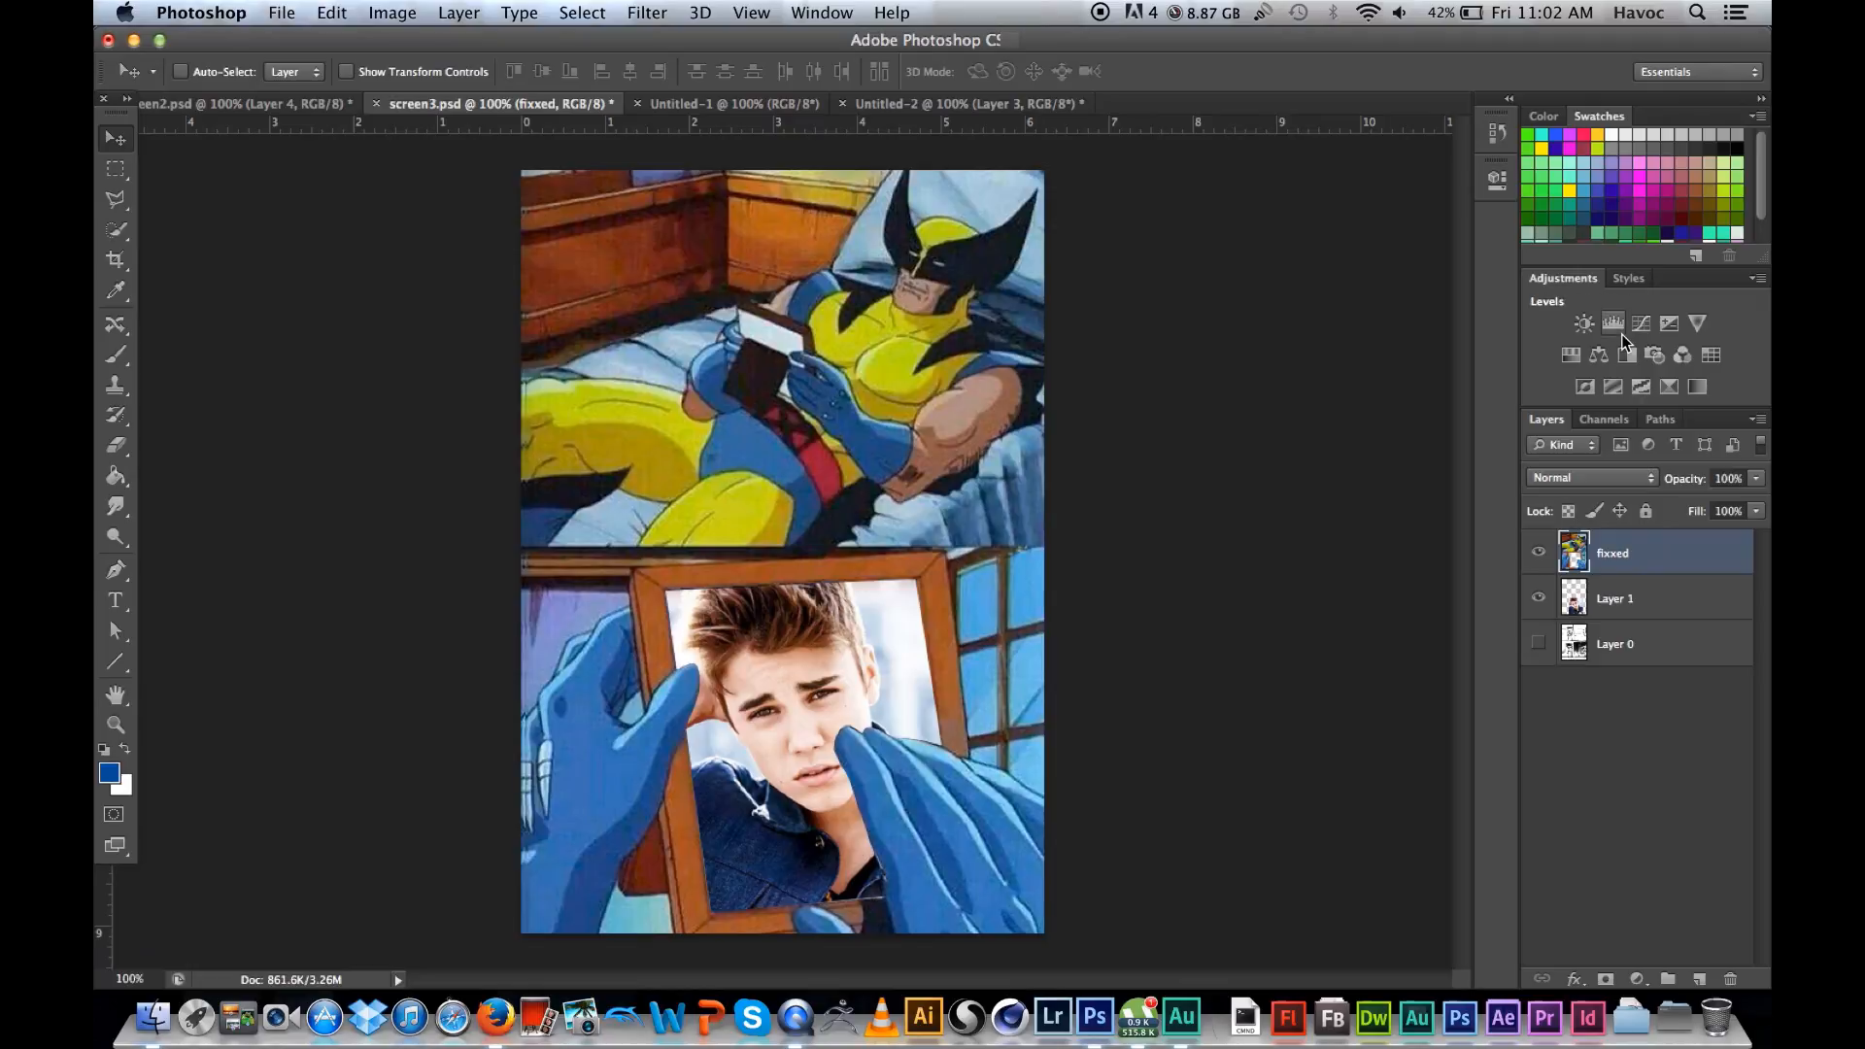
pyautogui.click(1571, 356)
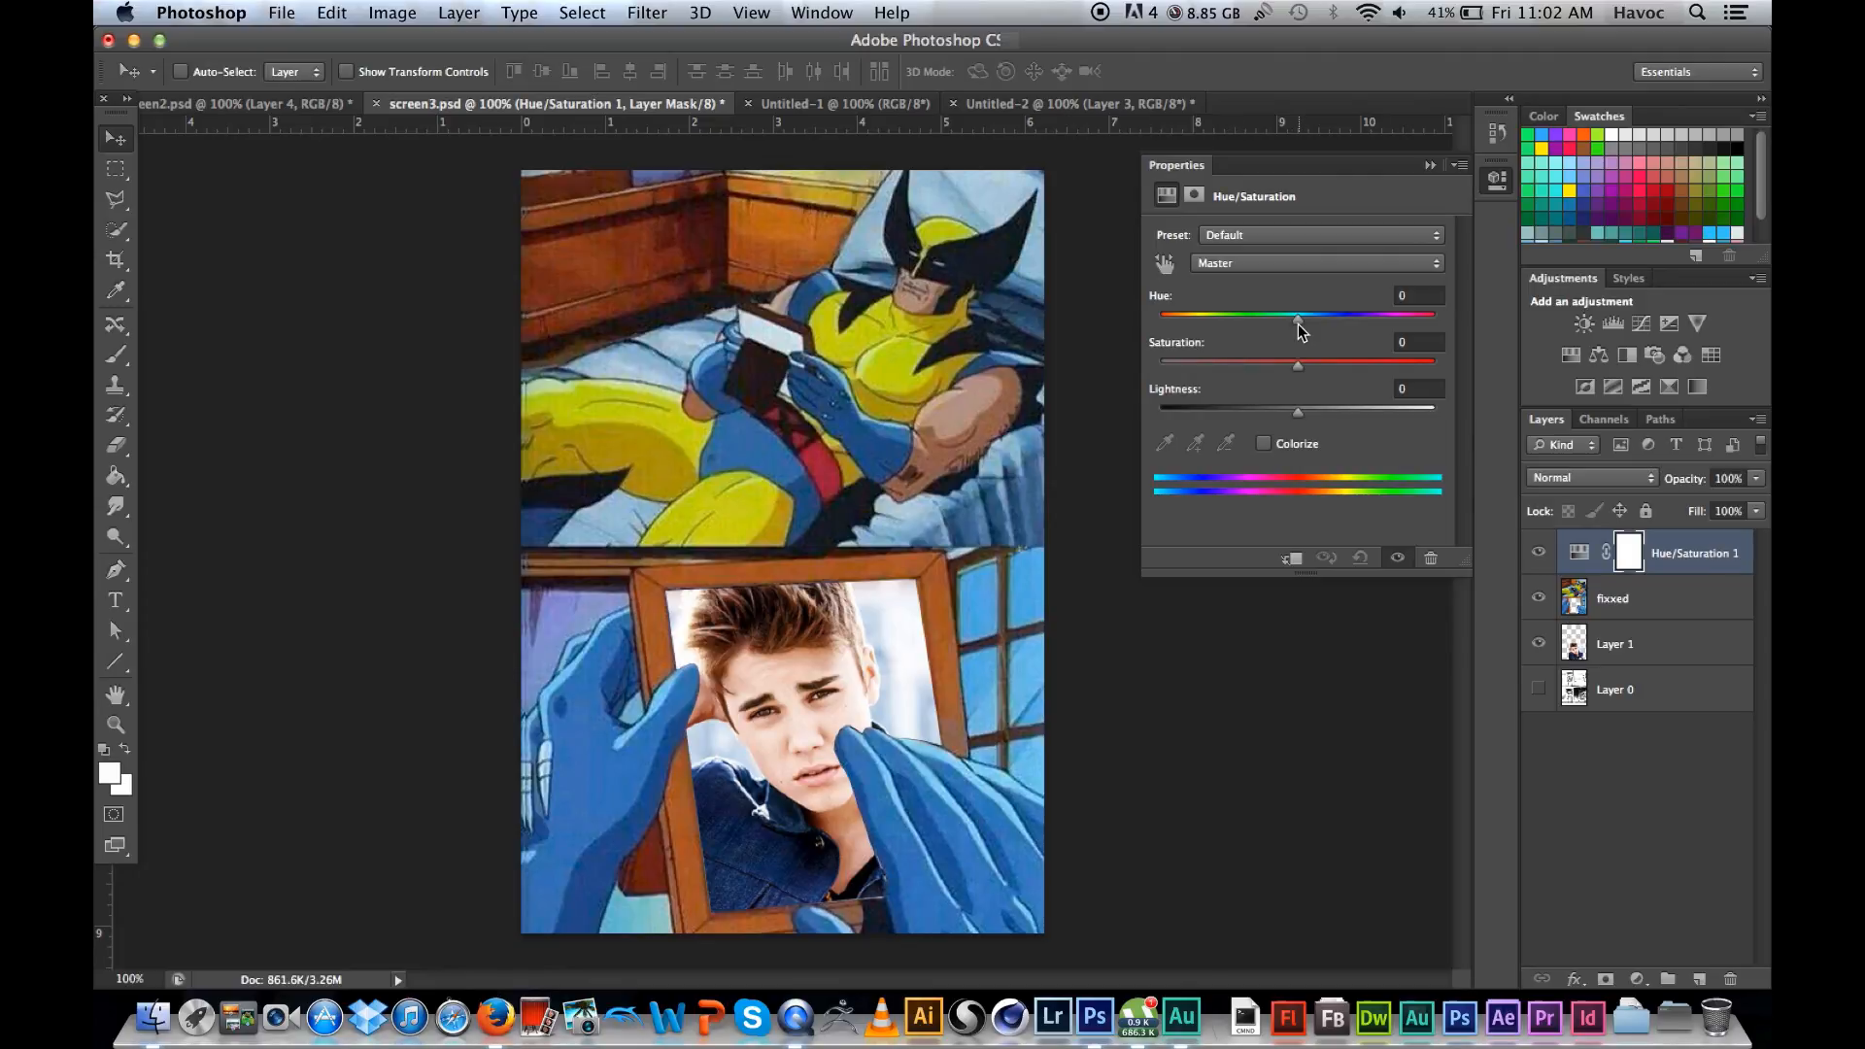
pyautogui.moveTo(1297, 323); pyautogui.dragTo(1368, 340)
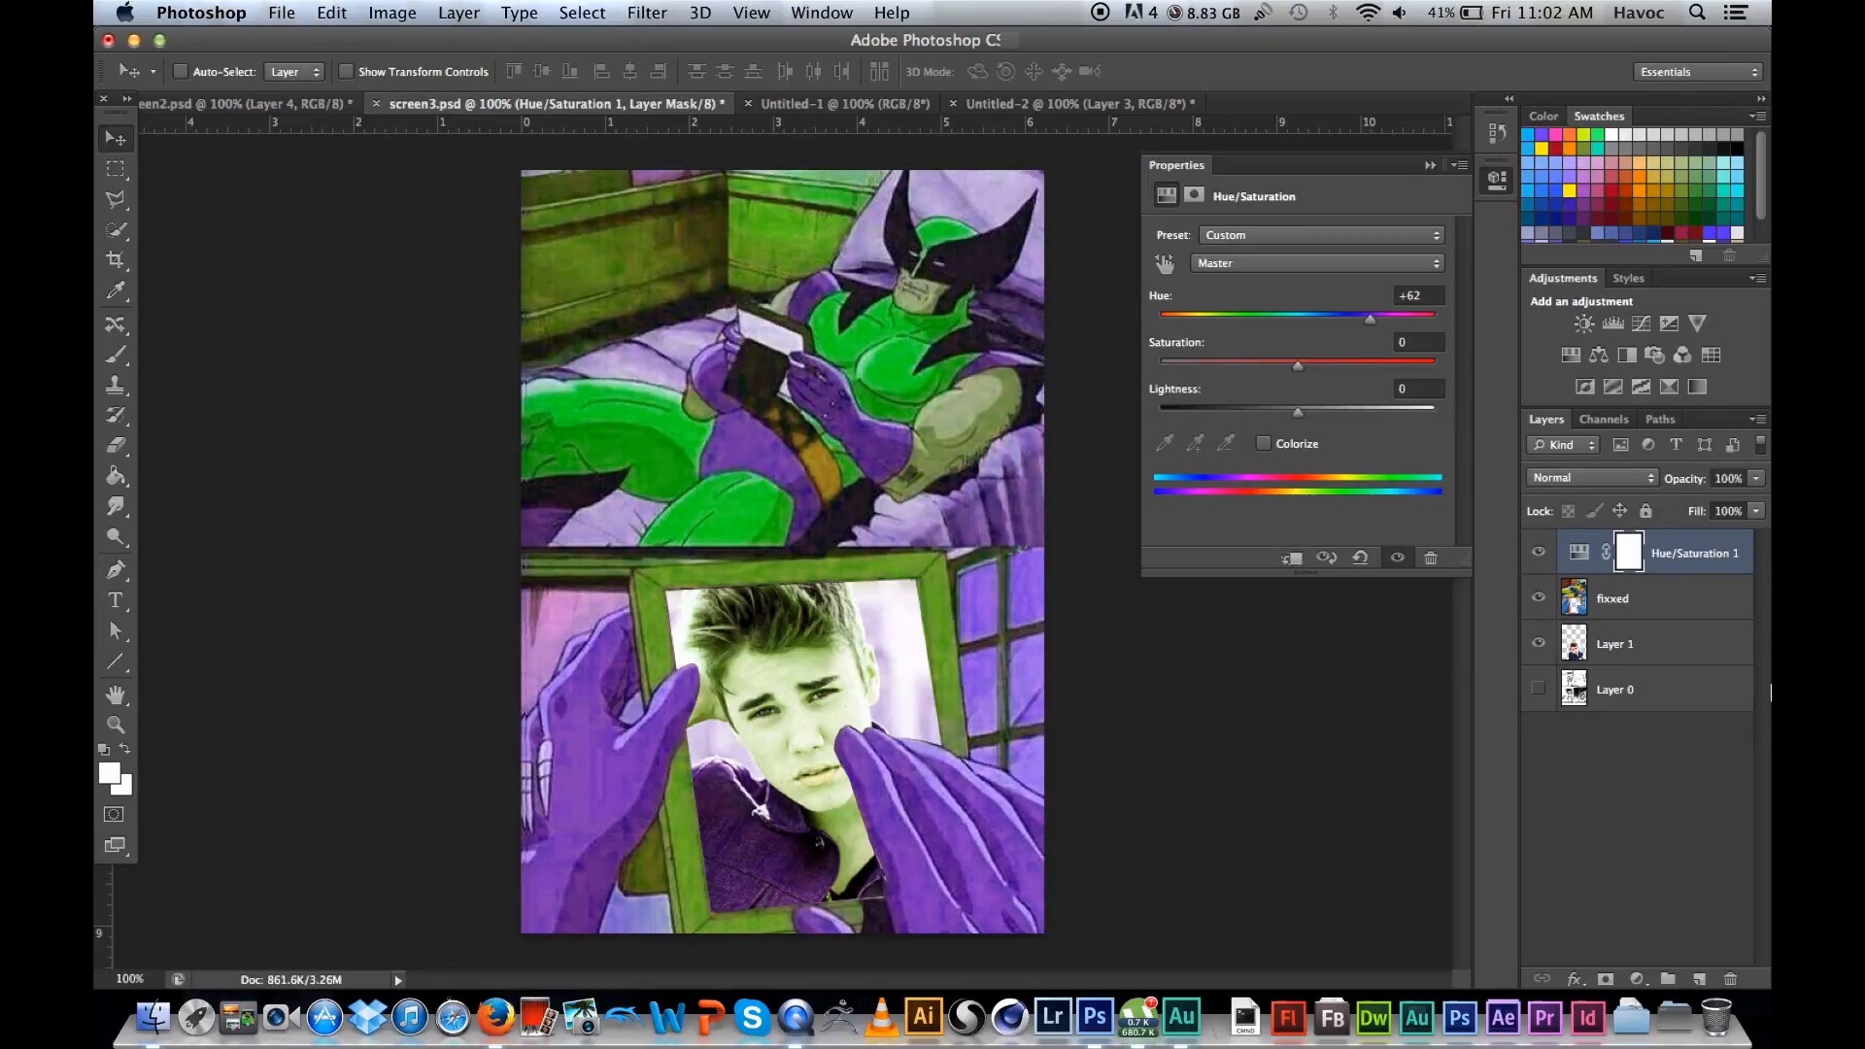
# Step: Clip the Hue/Saturation adjustment to the fixxed layer only and set its Hue to +16
pyautogui.click(1715, 561)
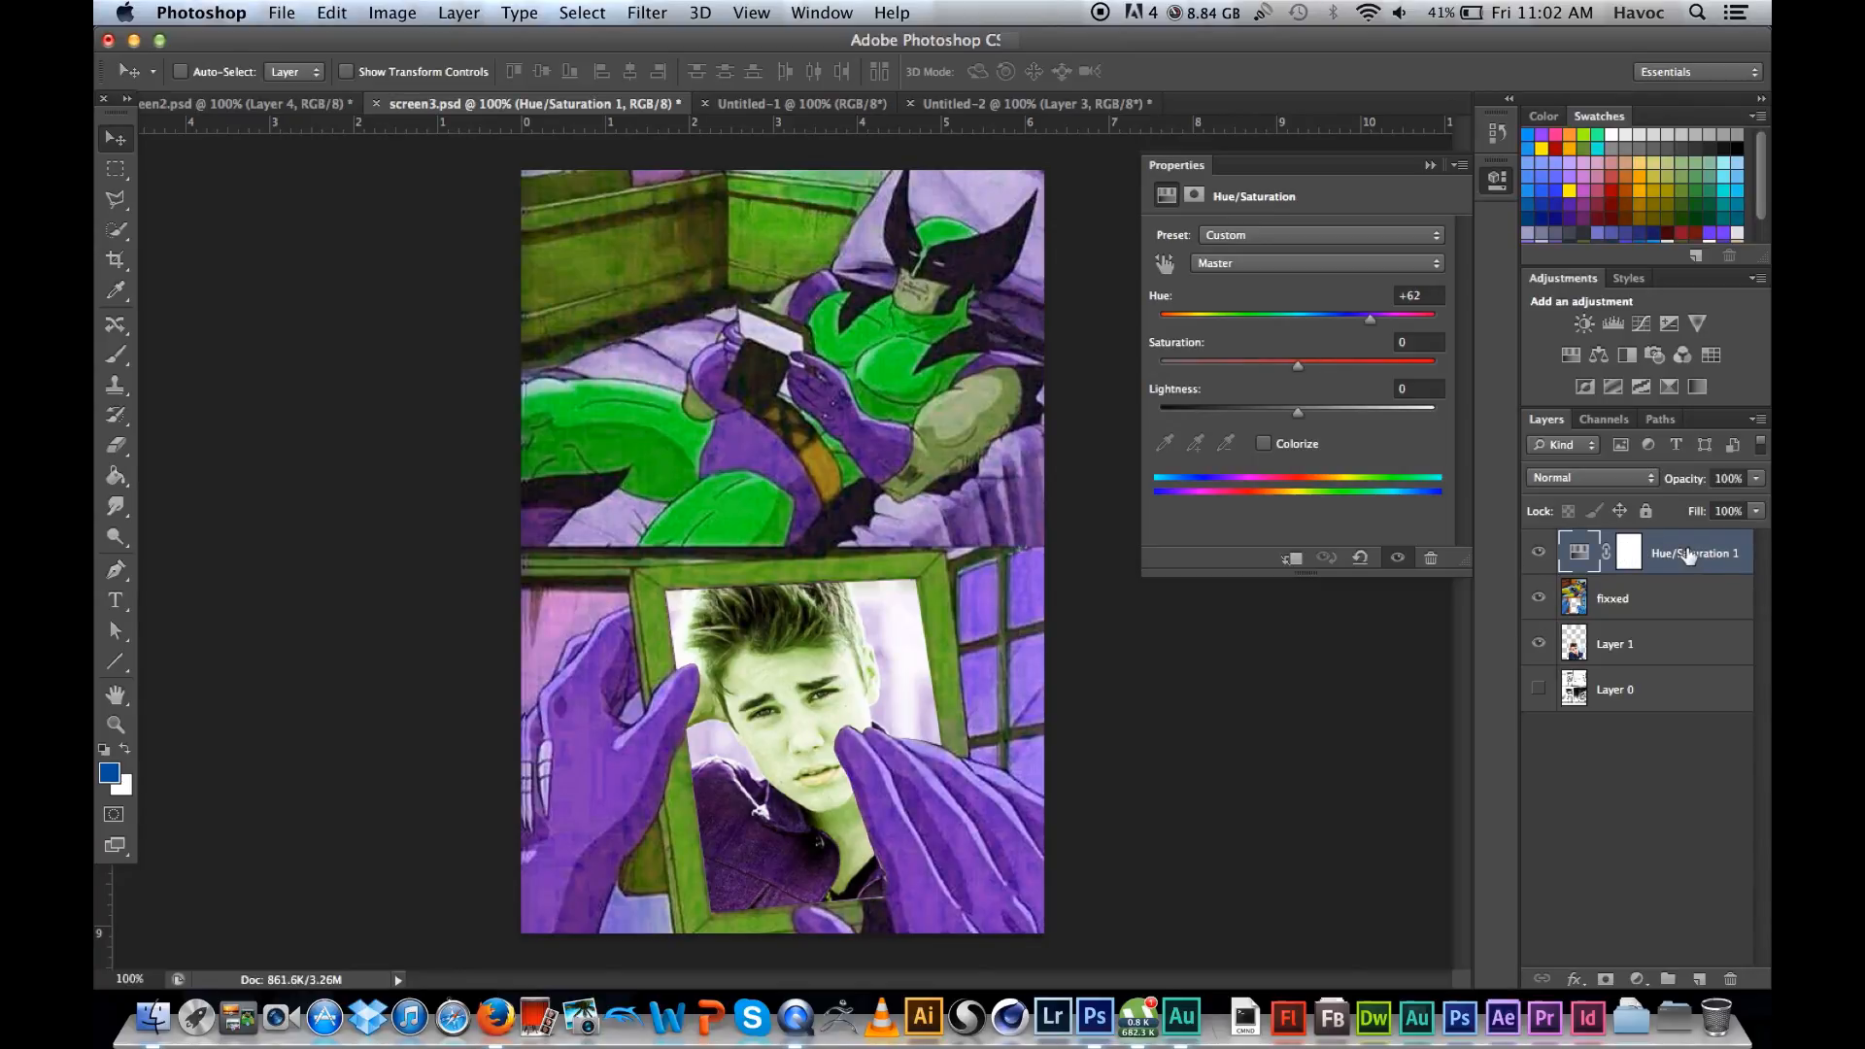
pyautogui.click(1656, 611)
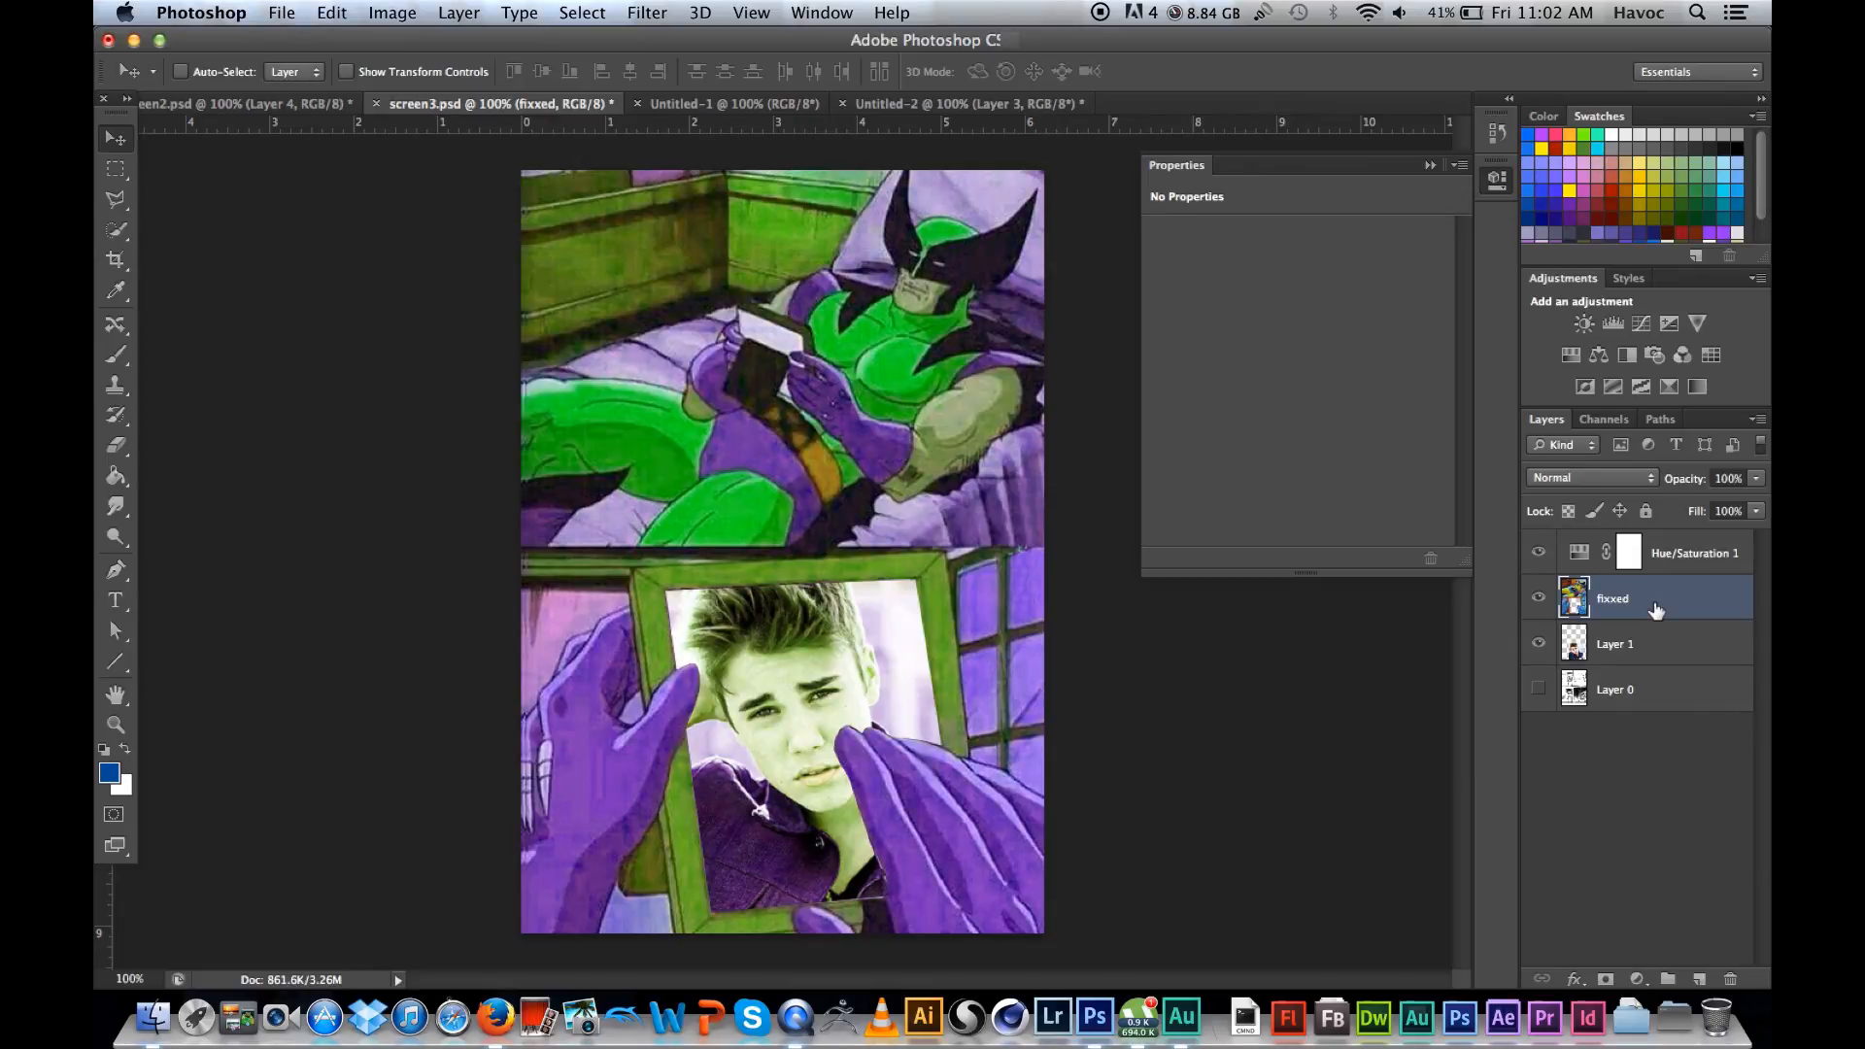
pyautogui.click(1693, 561)
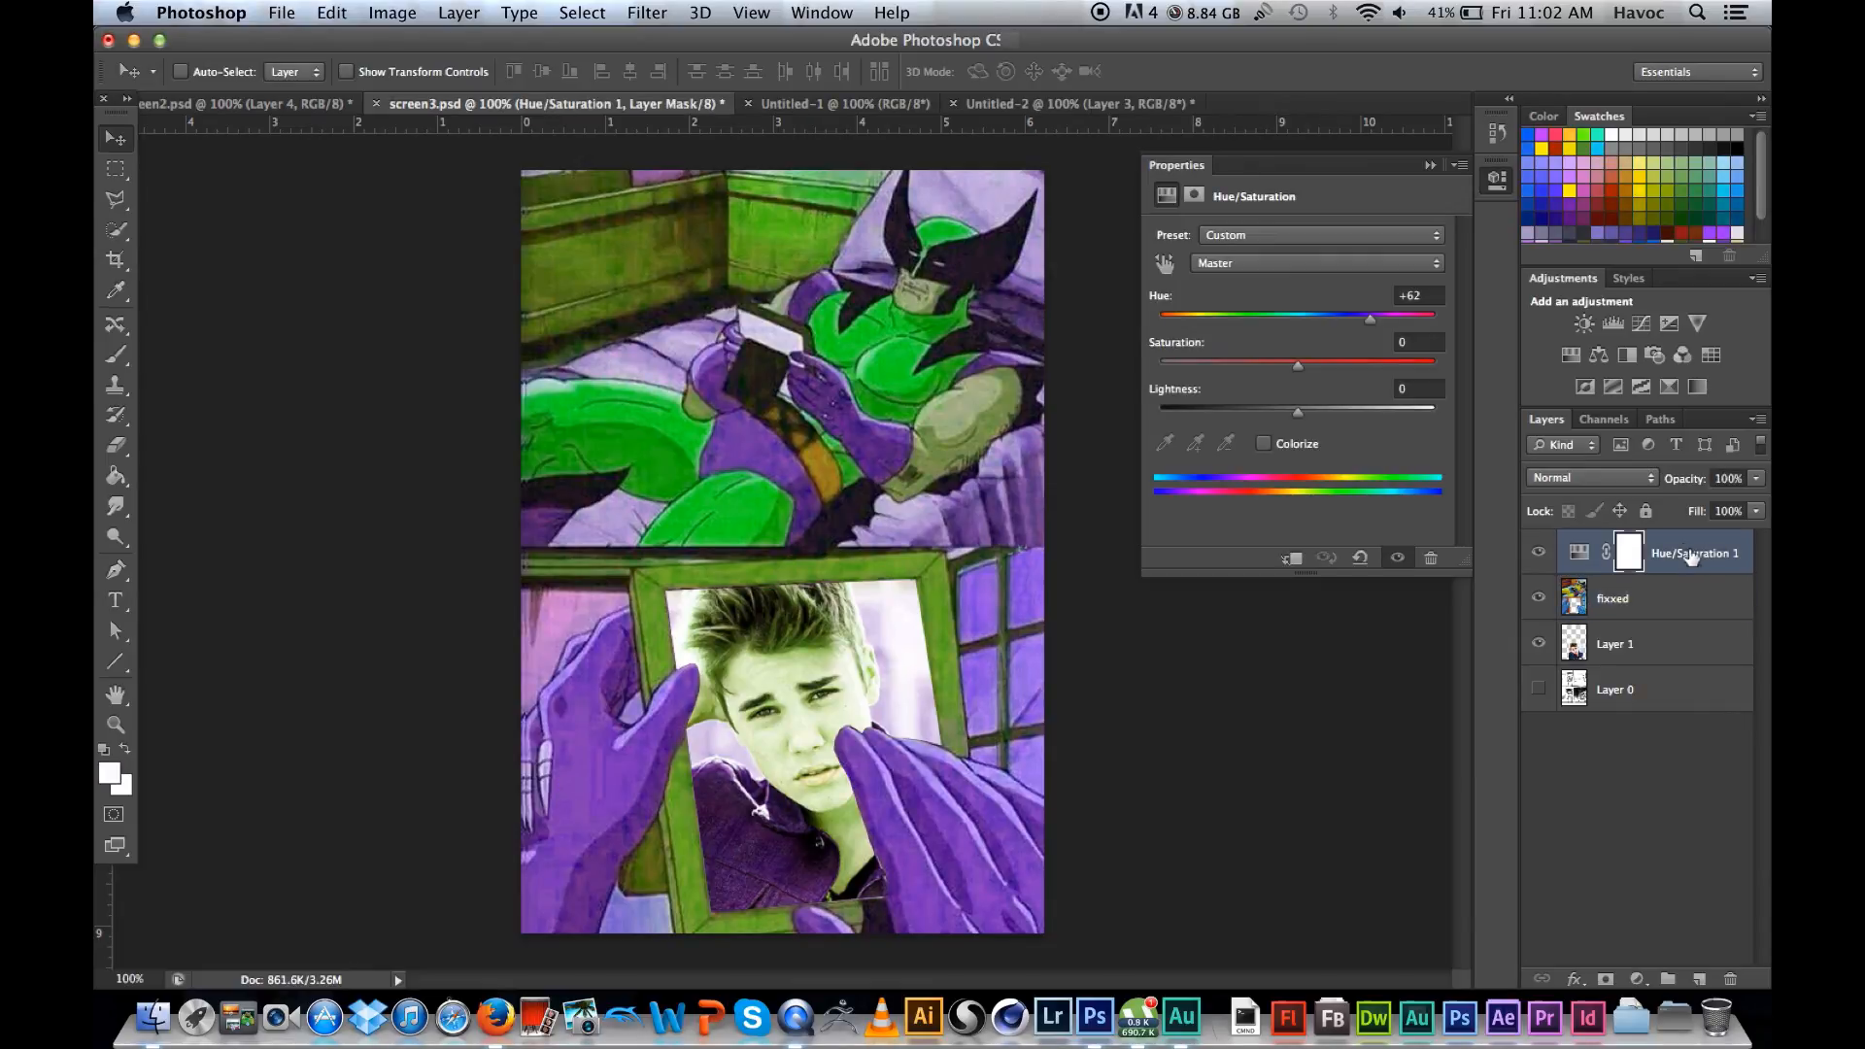
pyautogui.click(1291, 560)
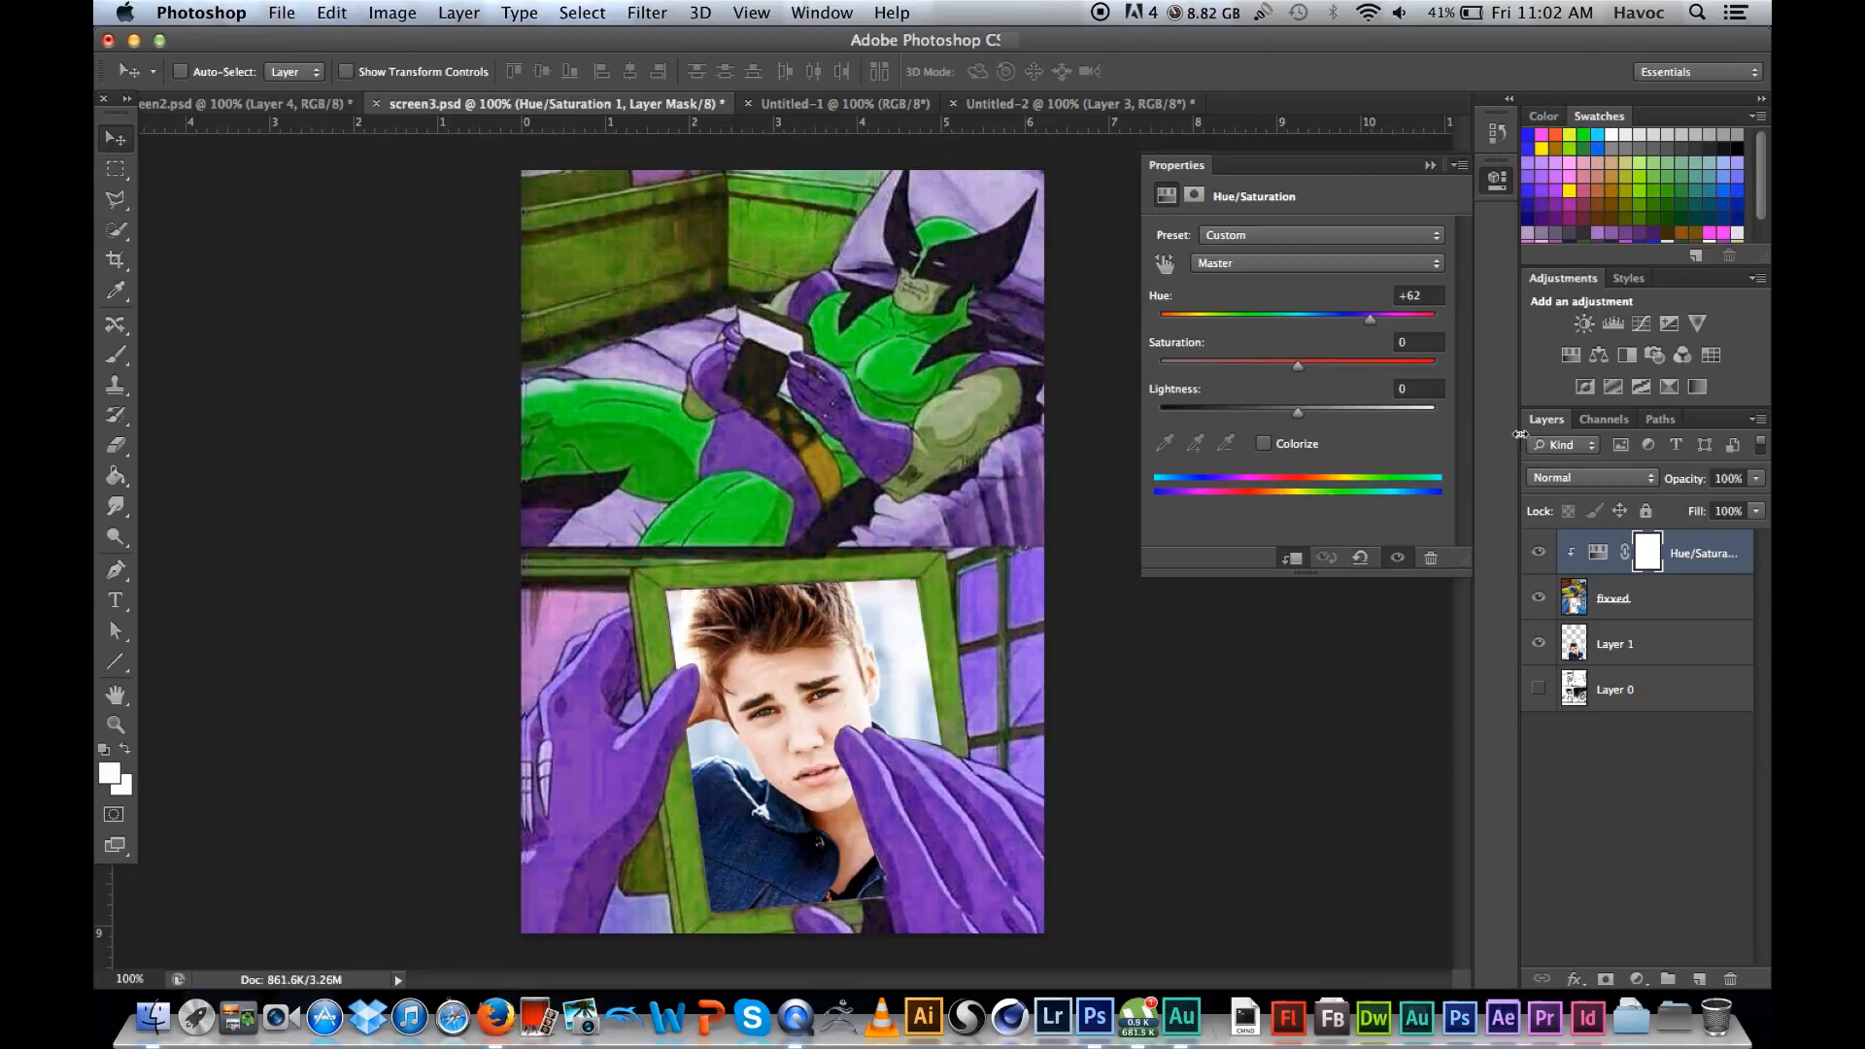
pyautogui.moveTo(1363, 324); pyautogui.dragTo(1320, 320)
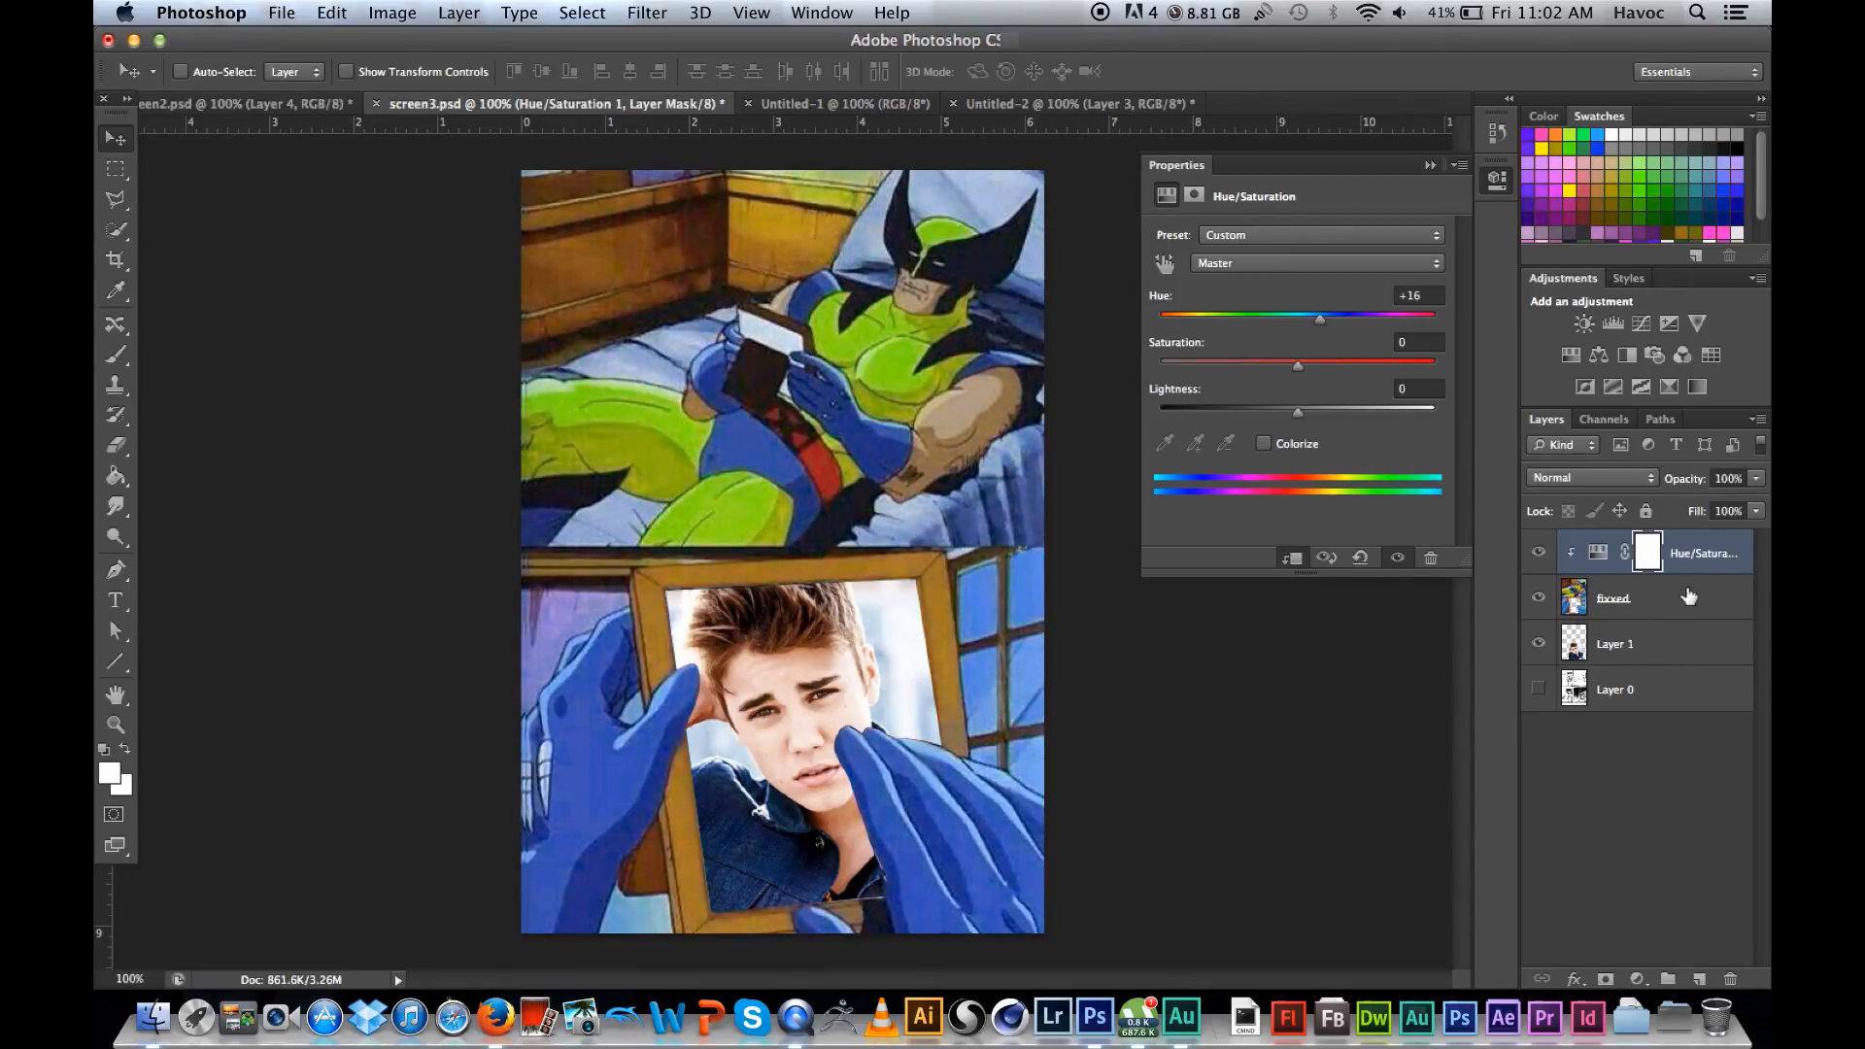
# Step: Move the Hue/Saturation layer directly above Layer 1 with Hue -8 and Saturation -100, and hide the adjustment
pyautogui.moveTo(1720, 561); pyautogui.dragTo(1707, 622)
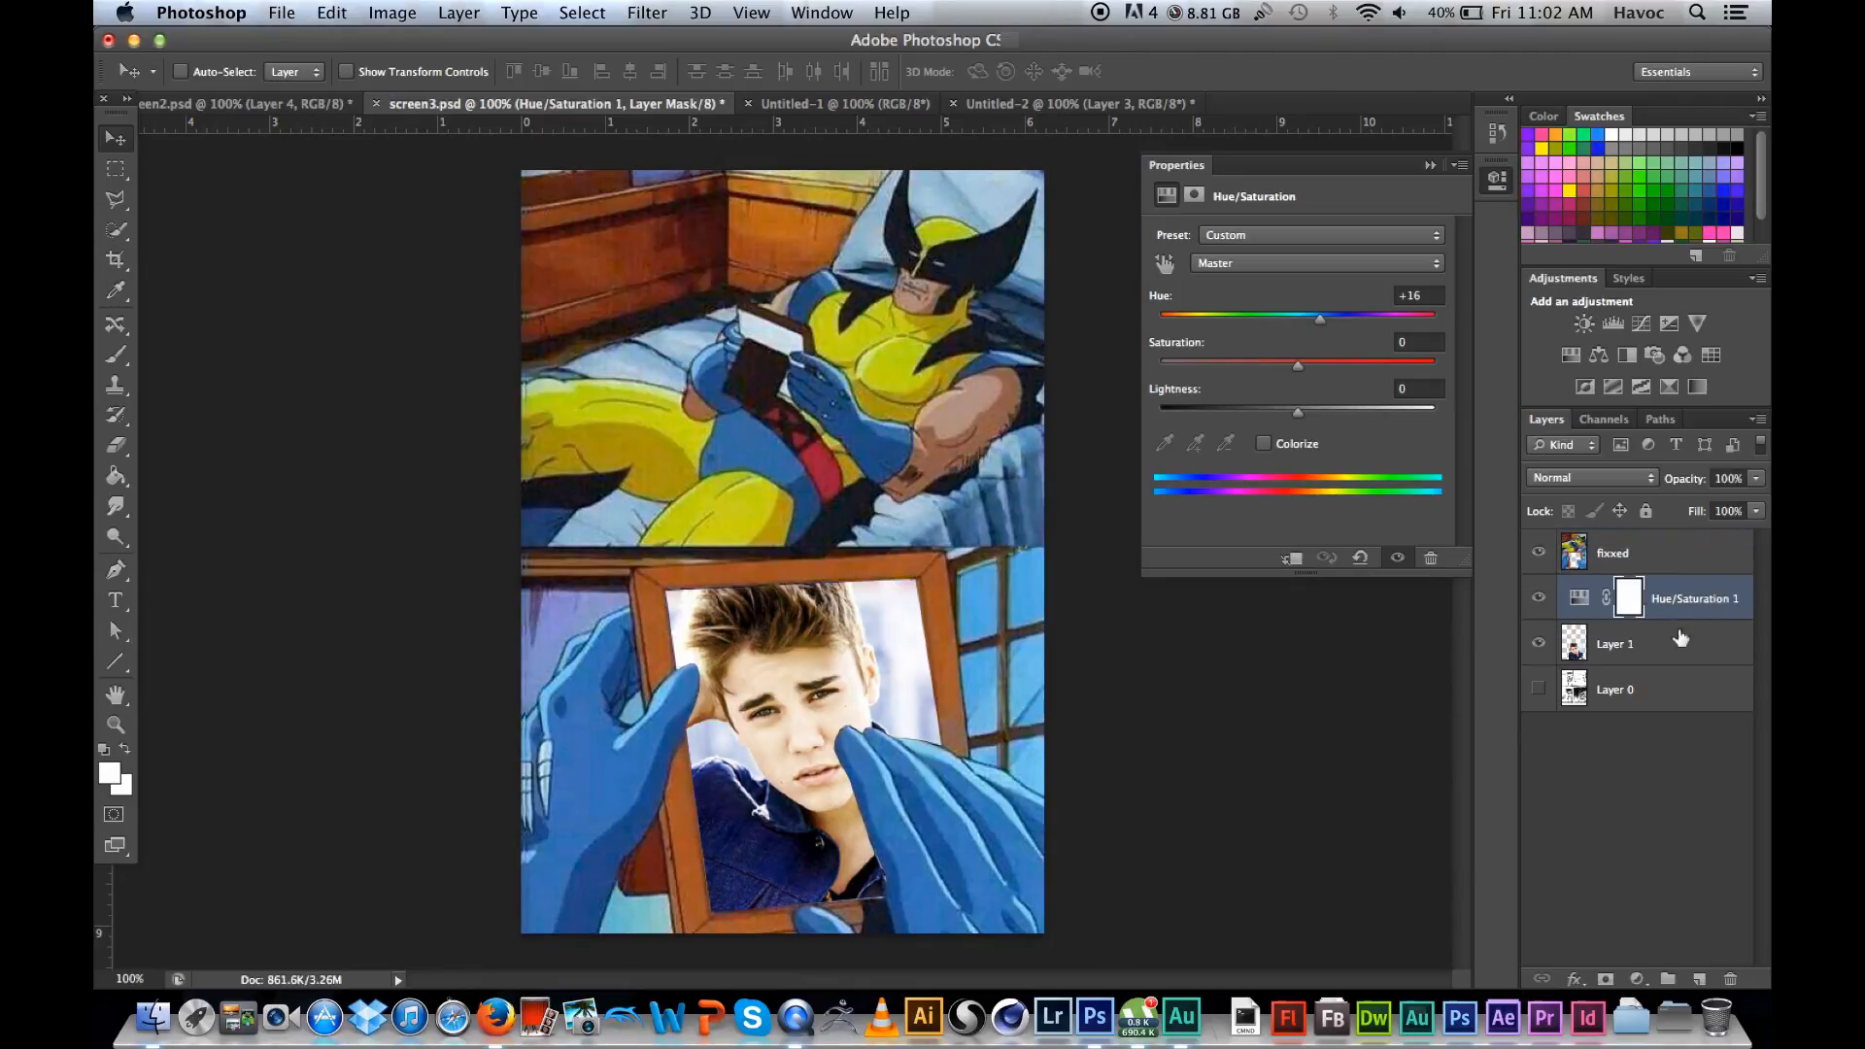
pyautogui.moveTo(1319, 318); pyautogui.dragTo(1118, 379)
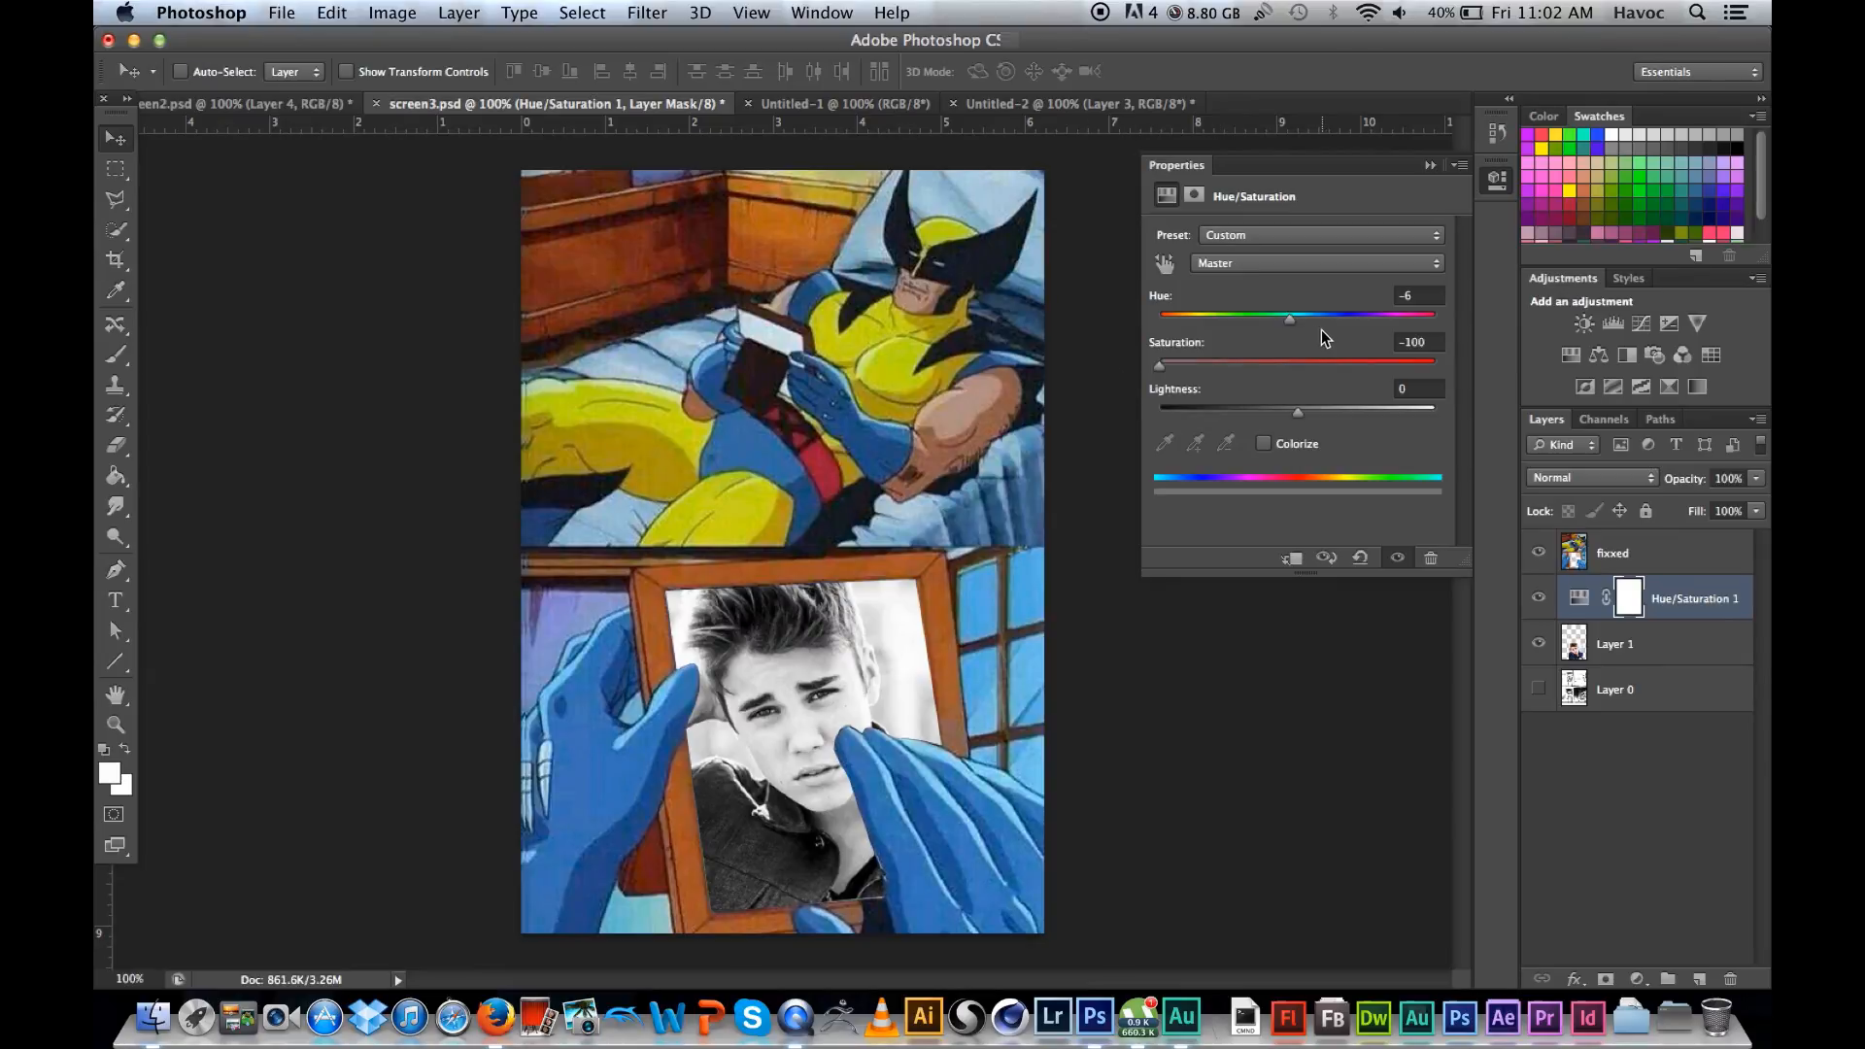
pyautogui.moveTo(1298, 323)
pyautogui.mouseDown()
pyautogui.moveTo(1327, 324)
pyautogui.moveTo(1187, 328)
pyautogui.moveTo(1286, 334)
pyautogui.mouseUp()
pyautogui.click(1539, 599)
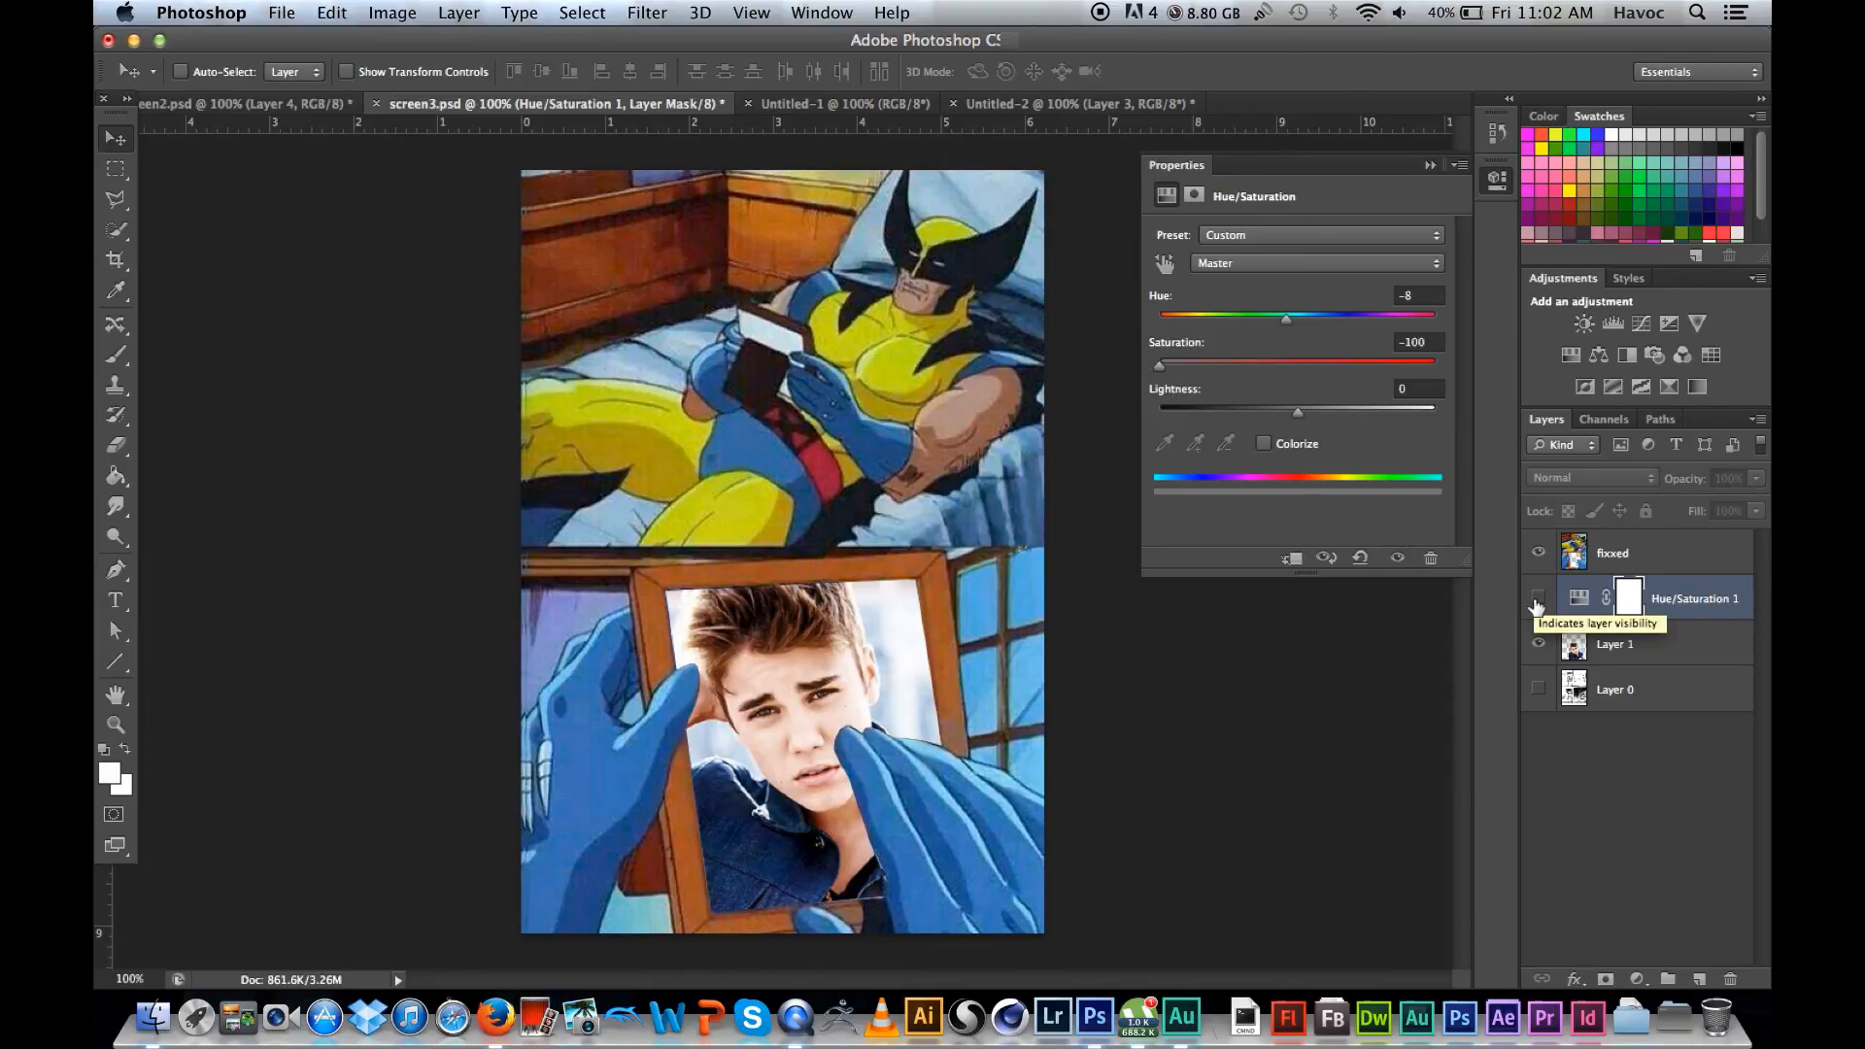
# Step: Switch to the father-and-child sunset poster document and delete its hidden Layer 3
pyautogui.click(223, 104)
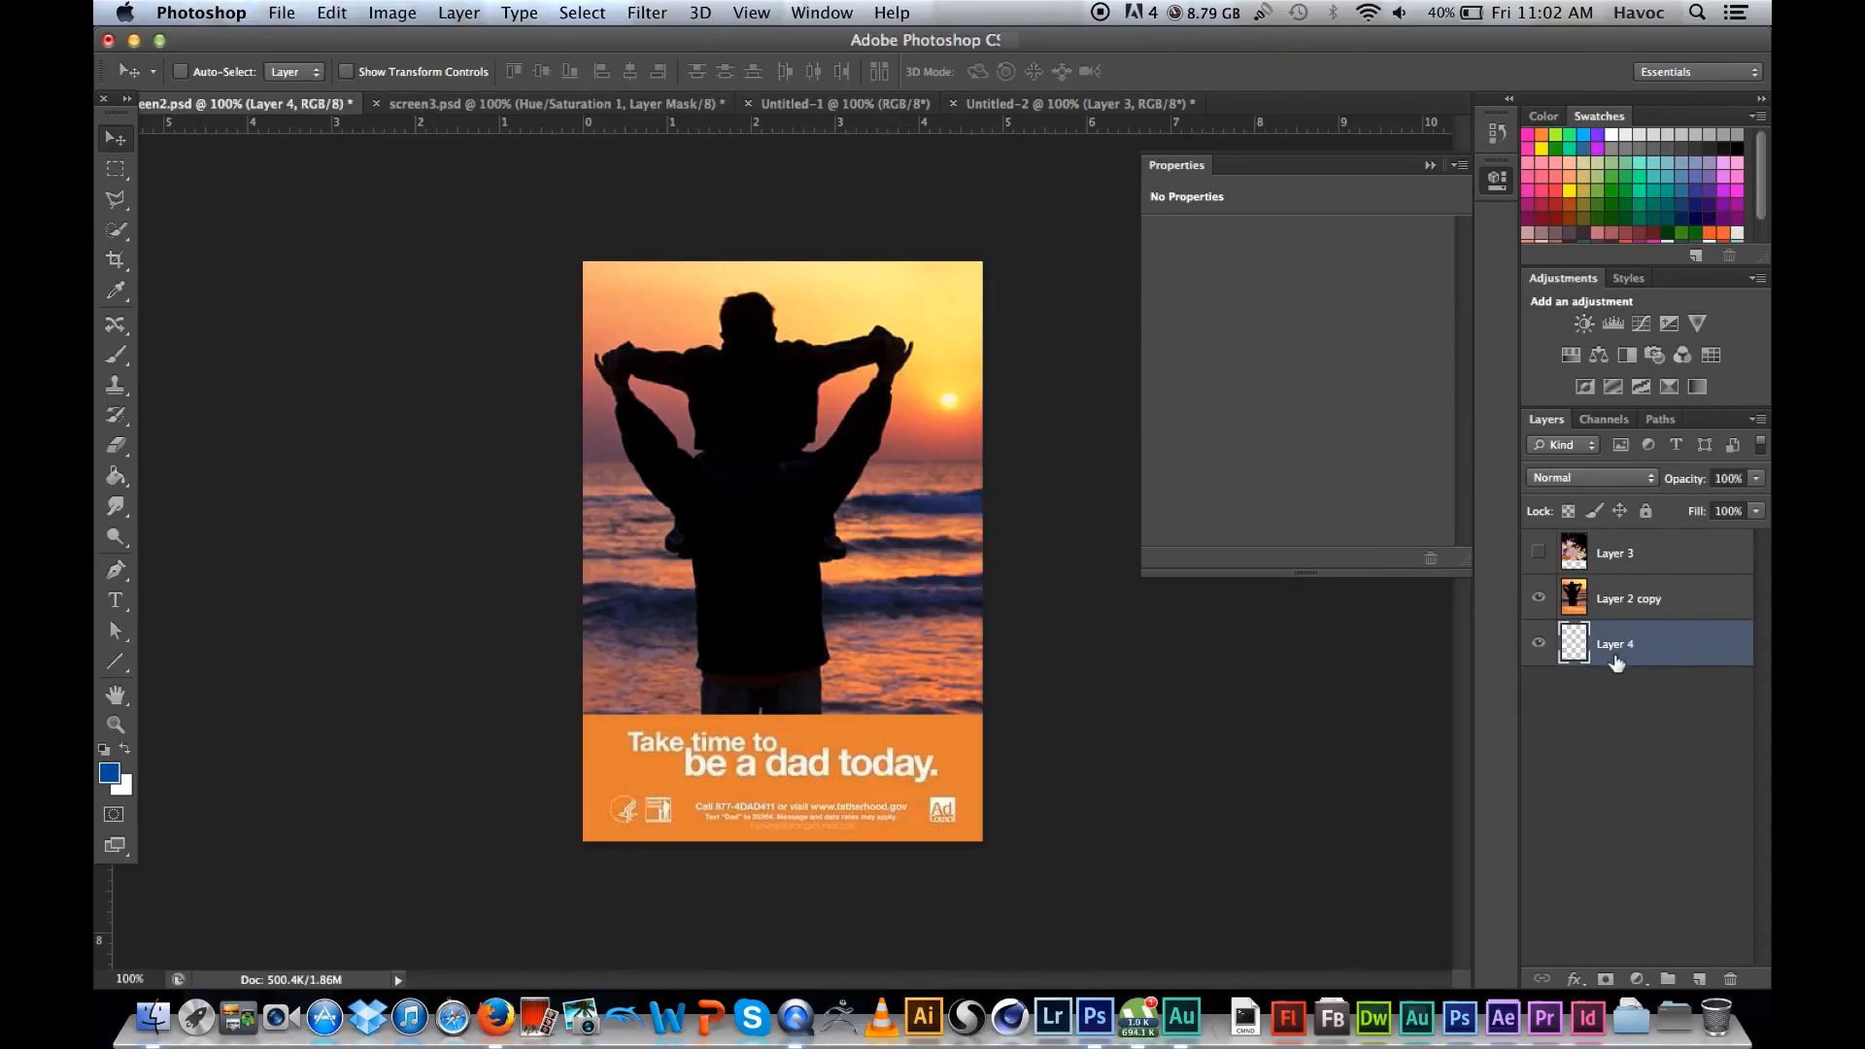
pyautogui.moveTo(1665, 569); pyautogui.dragTo(1730, 979)
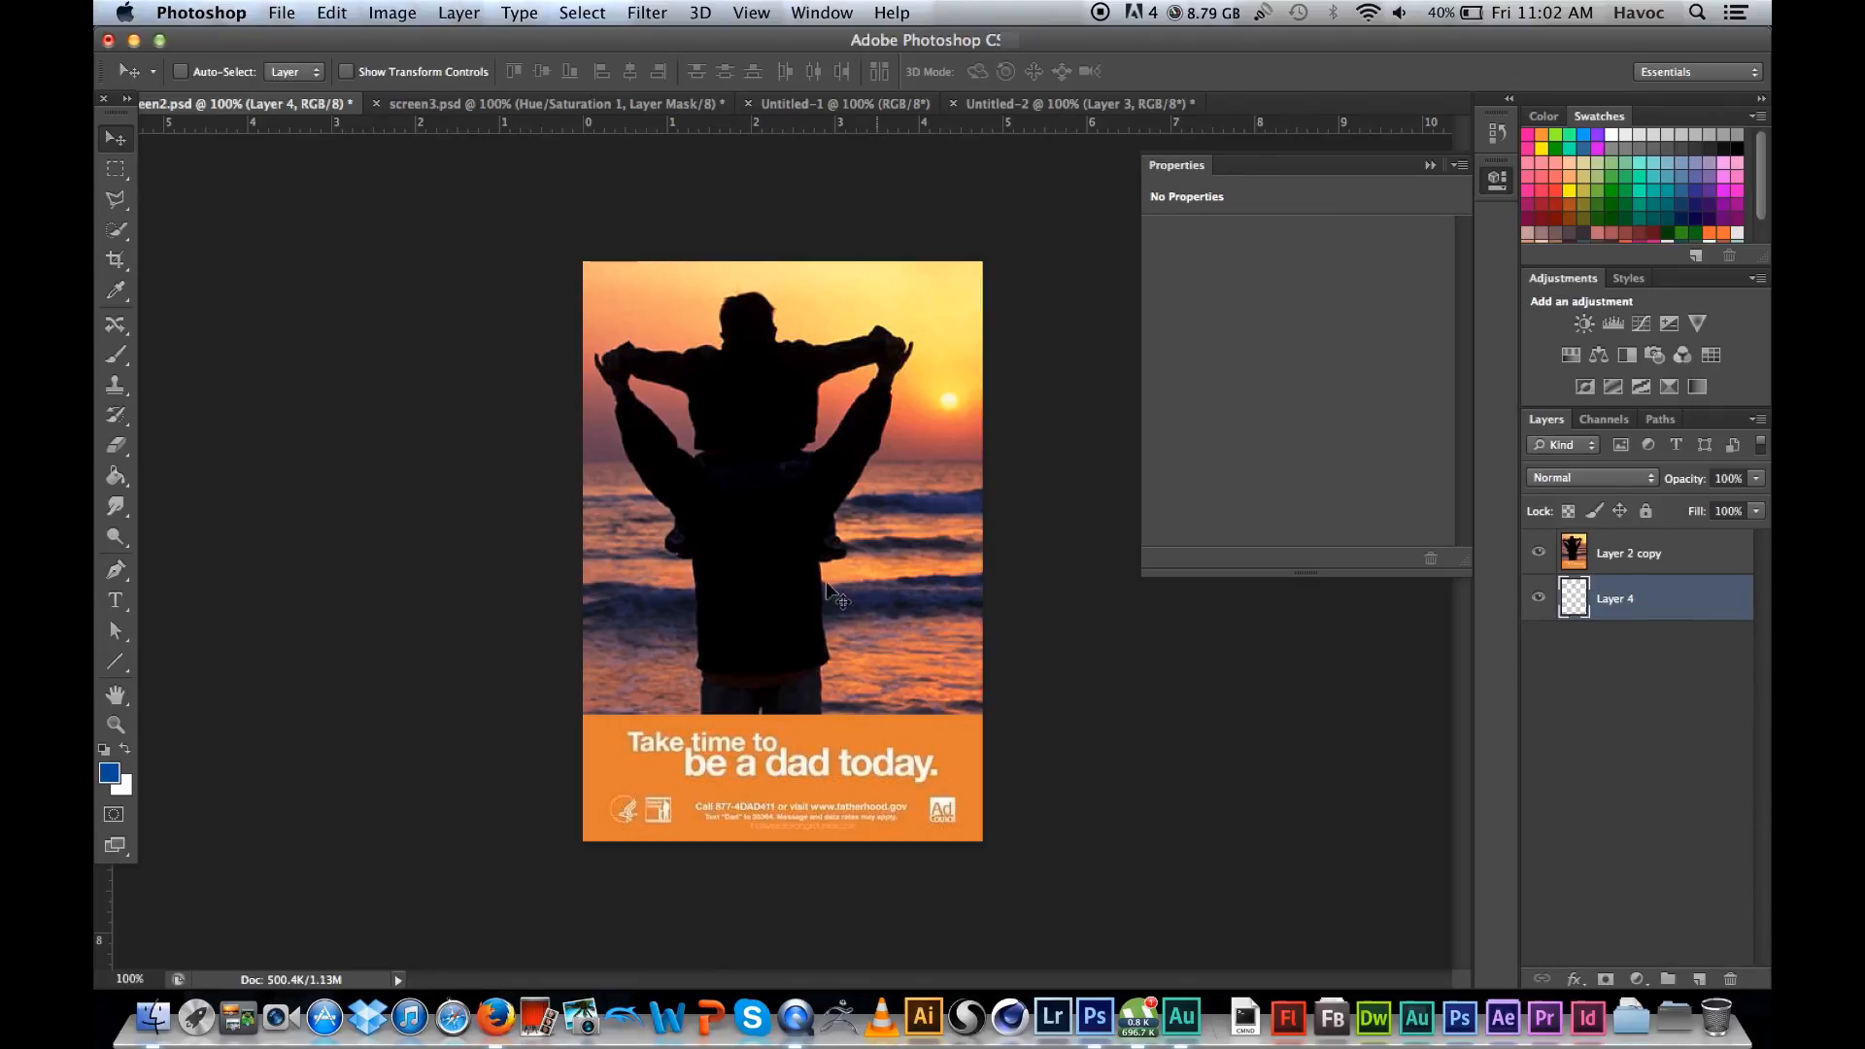
# Step: Copy the 3RjXuaG.jpg image from Firefox, paste it onto Layer 4 of the Photoshop poster, and move that layer above Layer 2 copy
pyautogui.click(495, 1017)
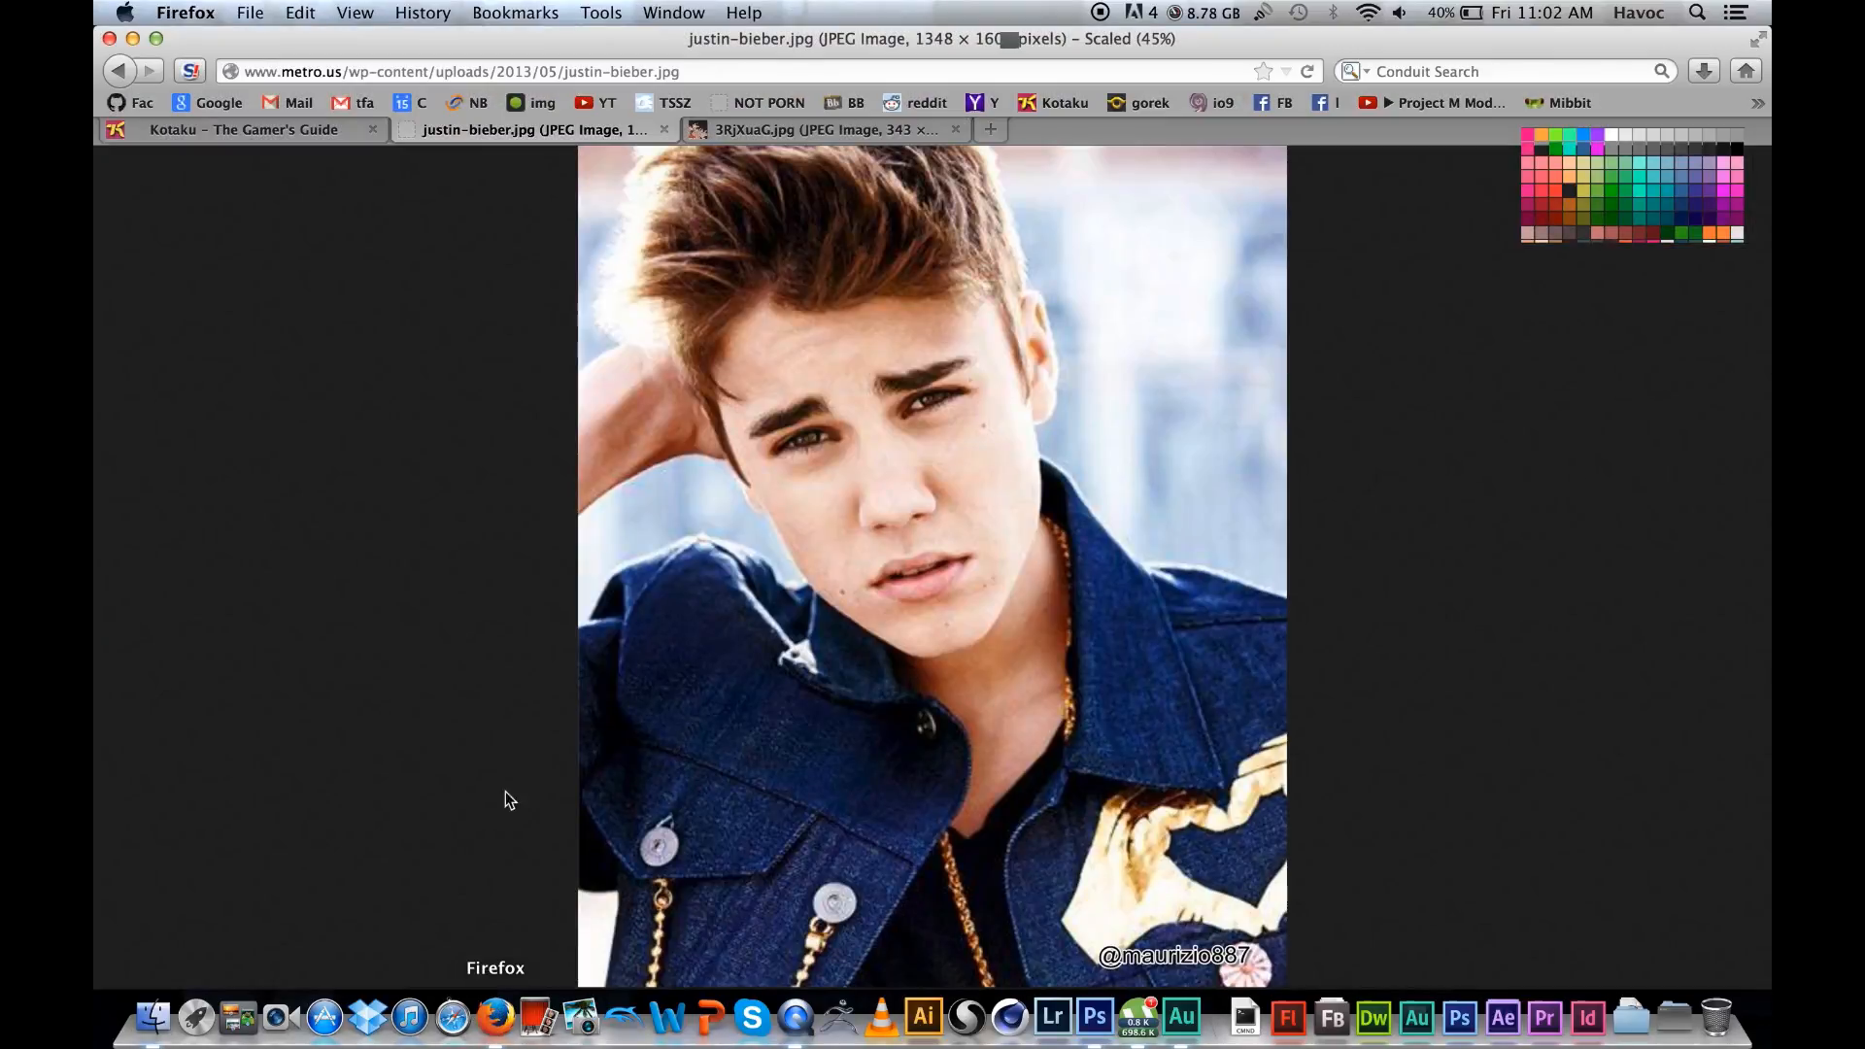
pyautogui.click(727, 131)
pyautogui.rightClick(997, 570)
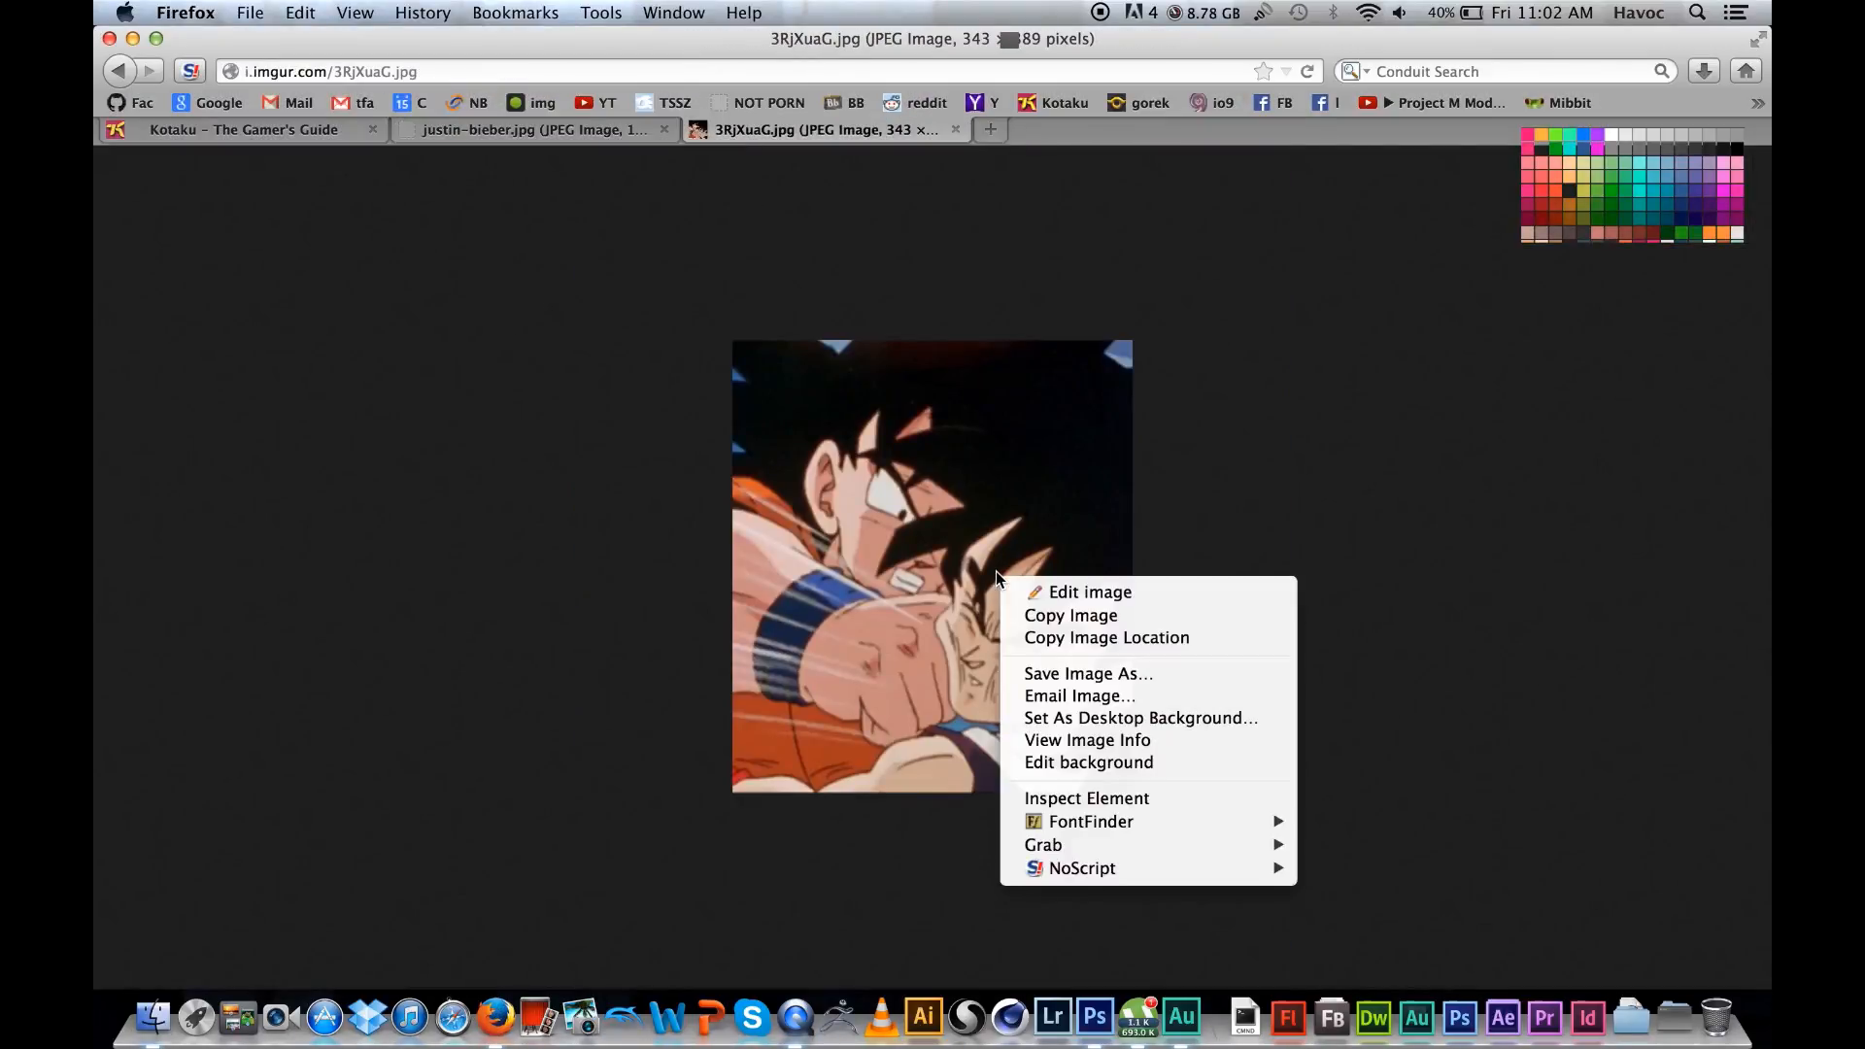
pyautogui.click(1083, 617)
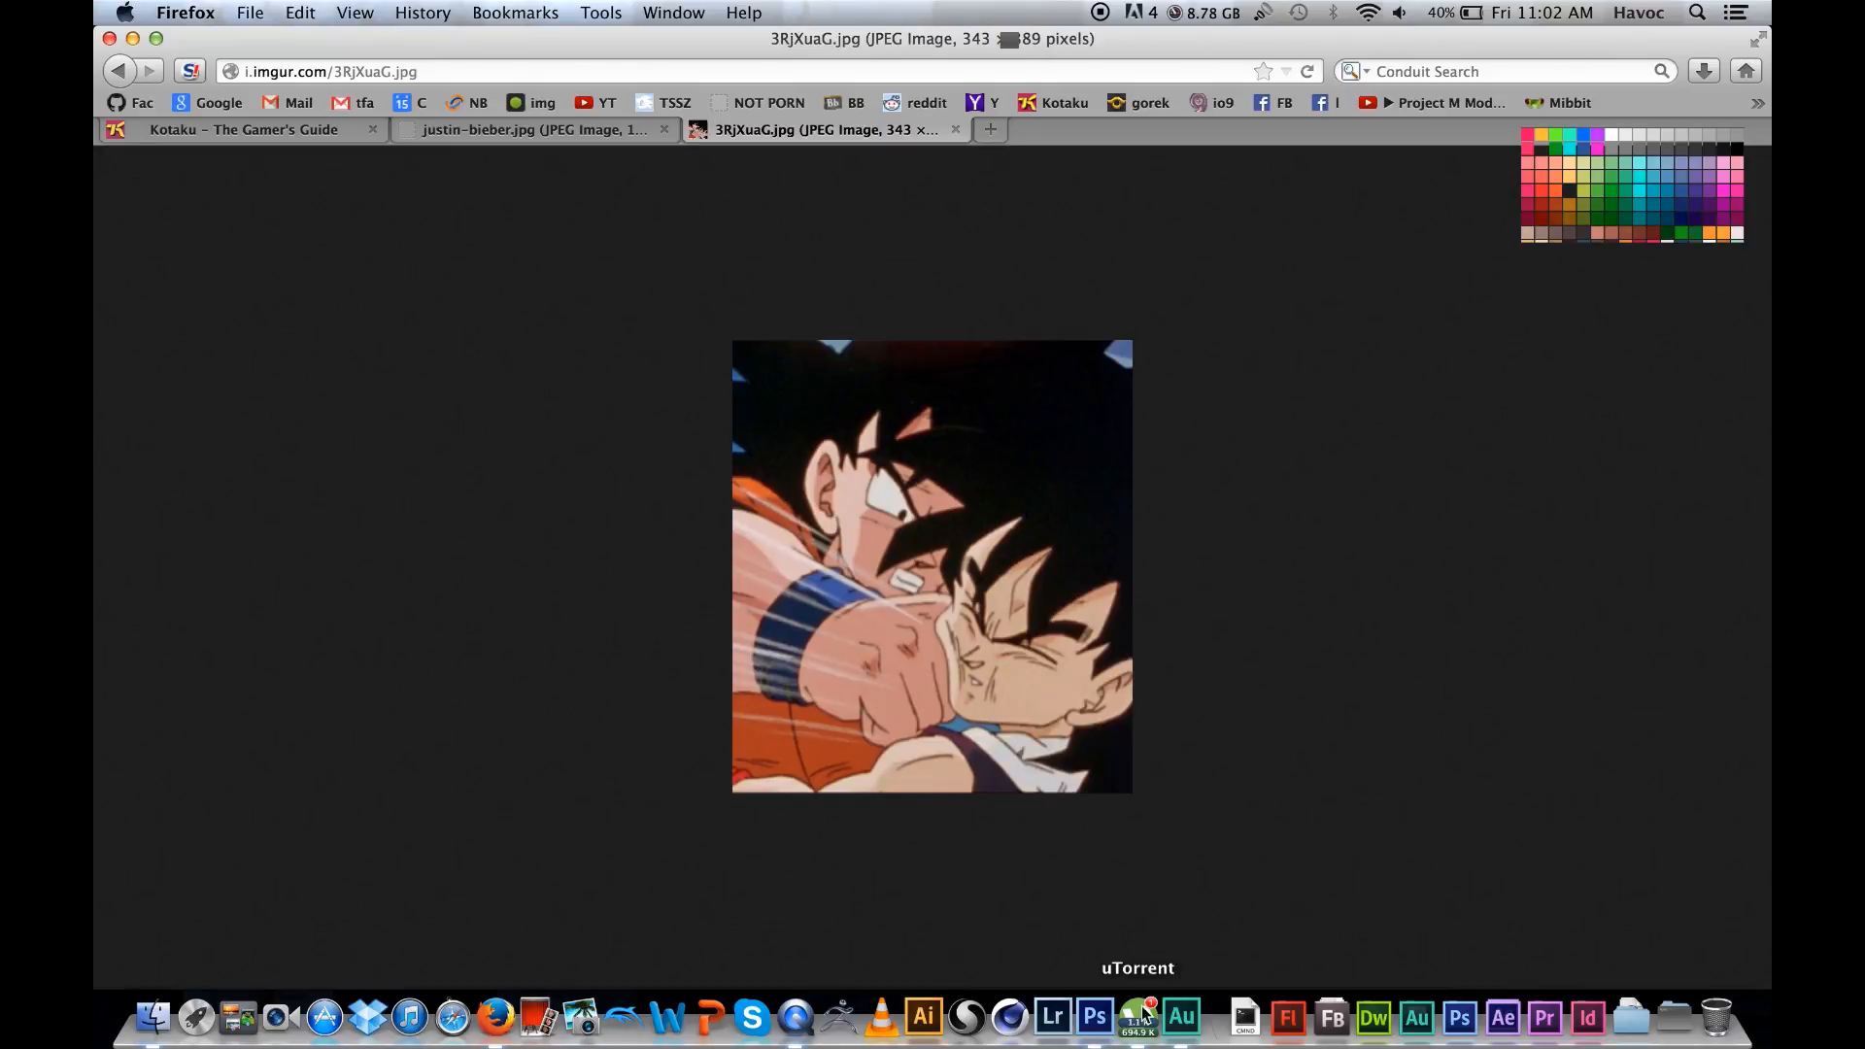
pyautogui.click(1095, 1017)
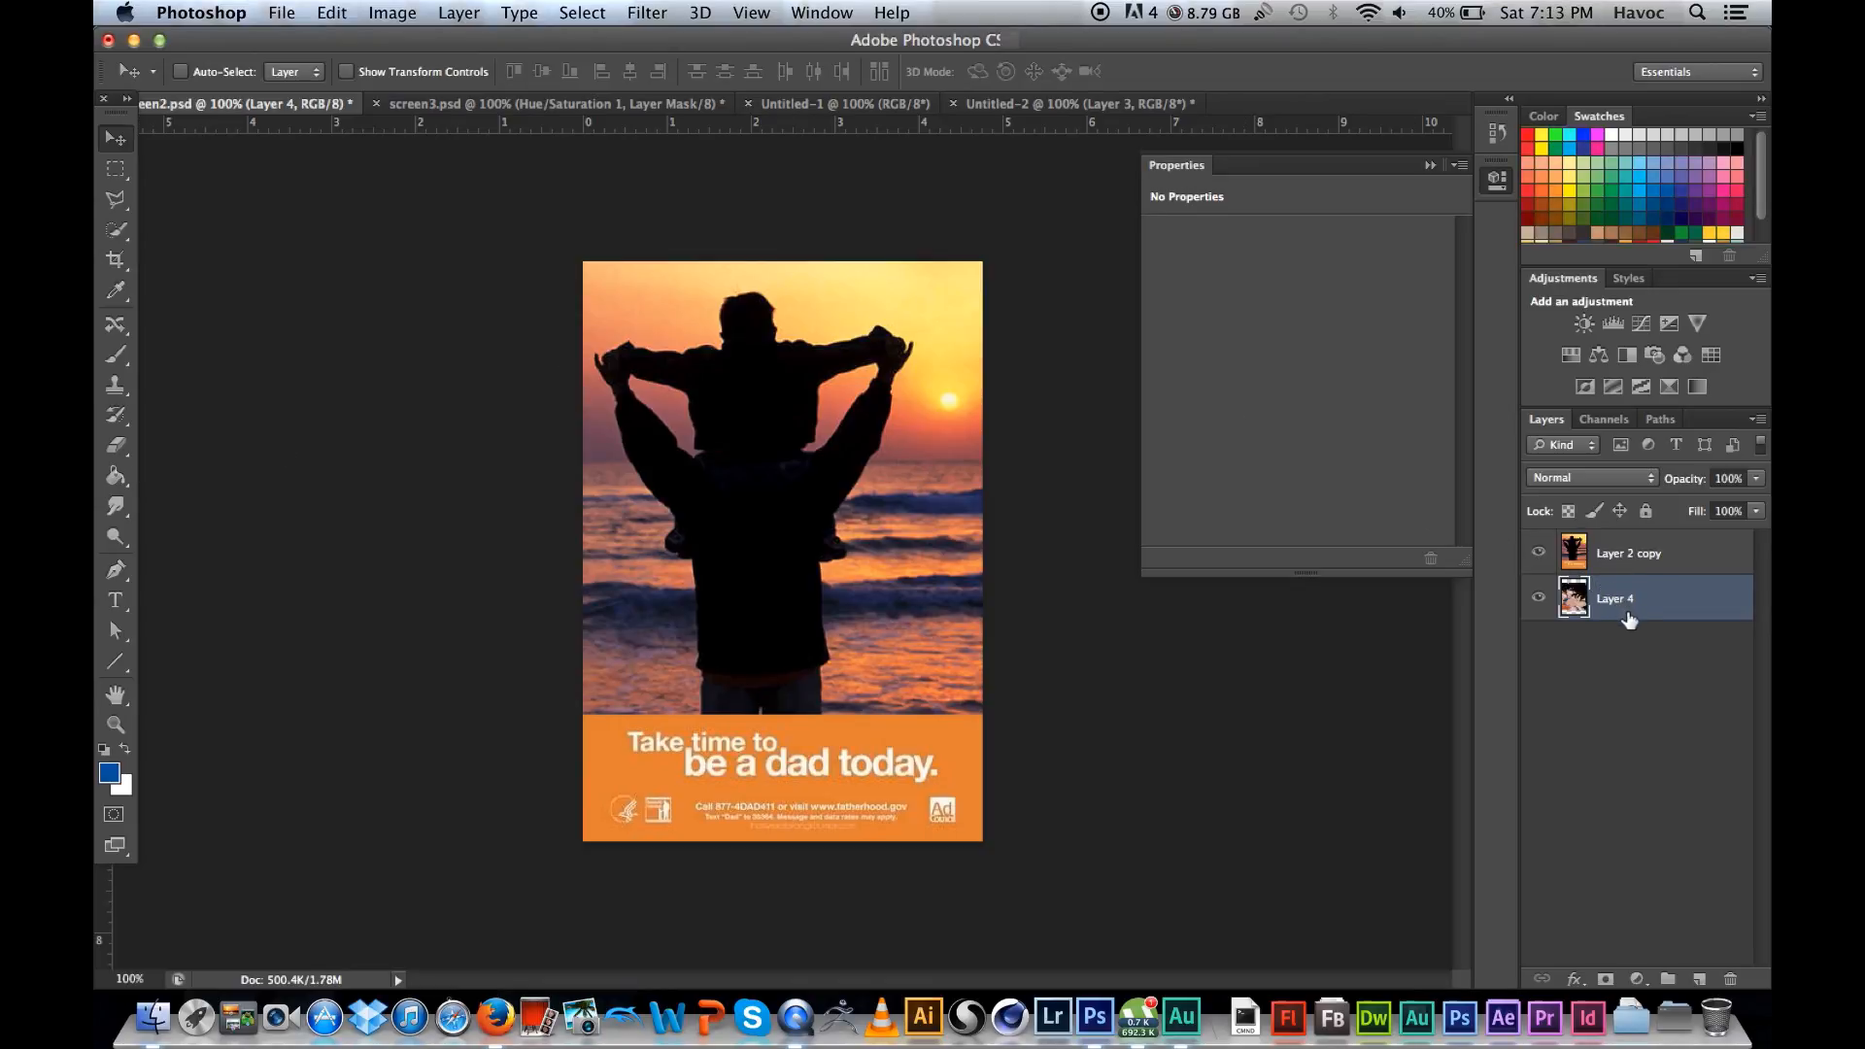
pyautogui.moveTo(1653, 615); pyautogui.dragTo(1678, 554)
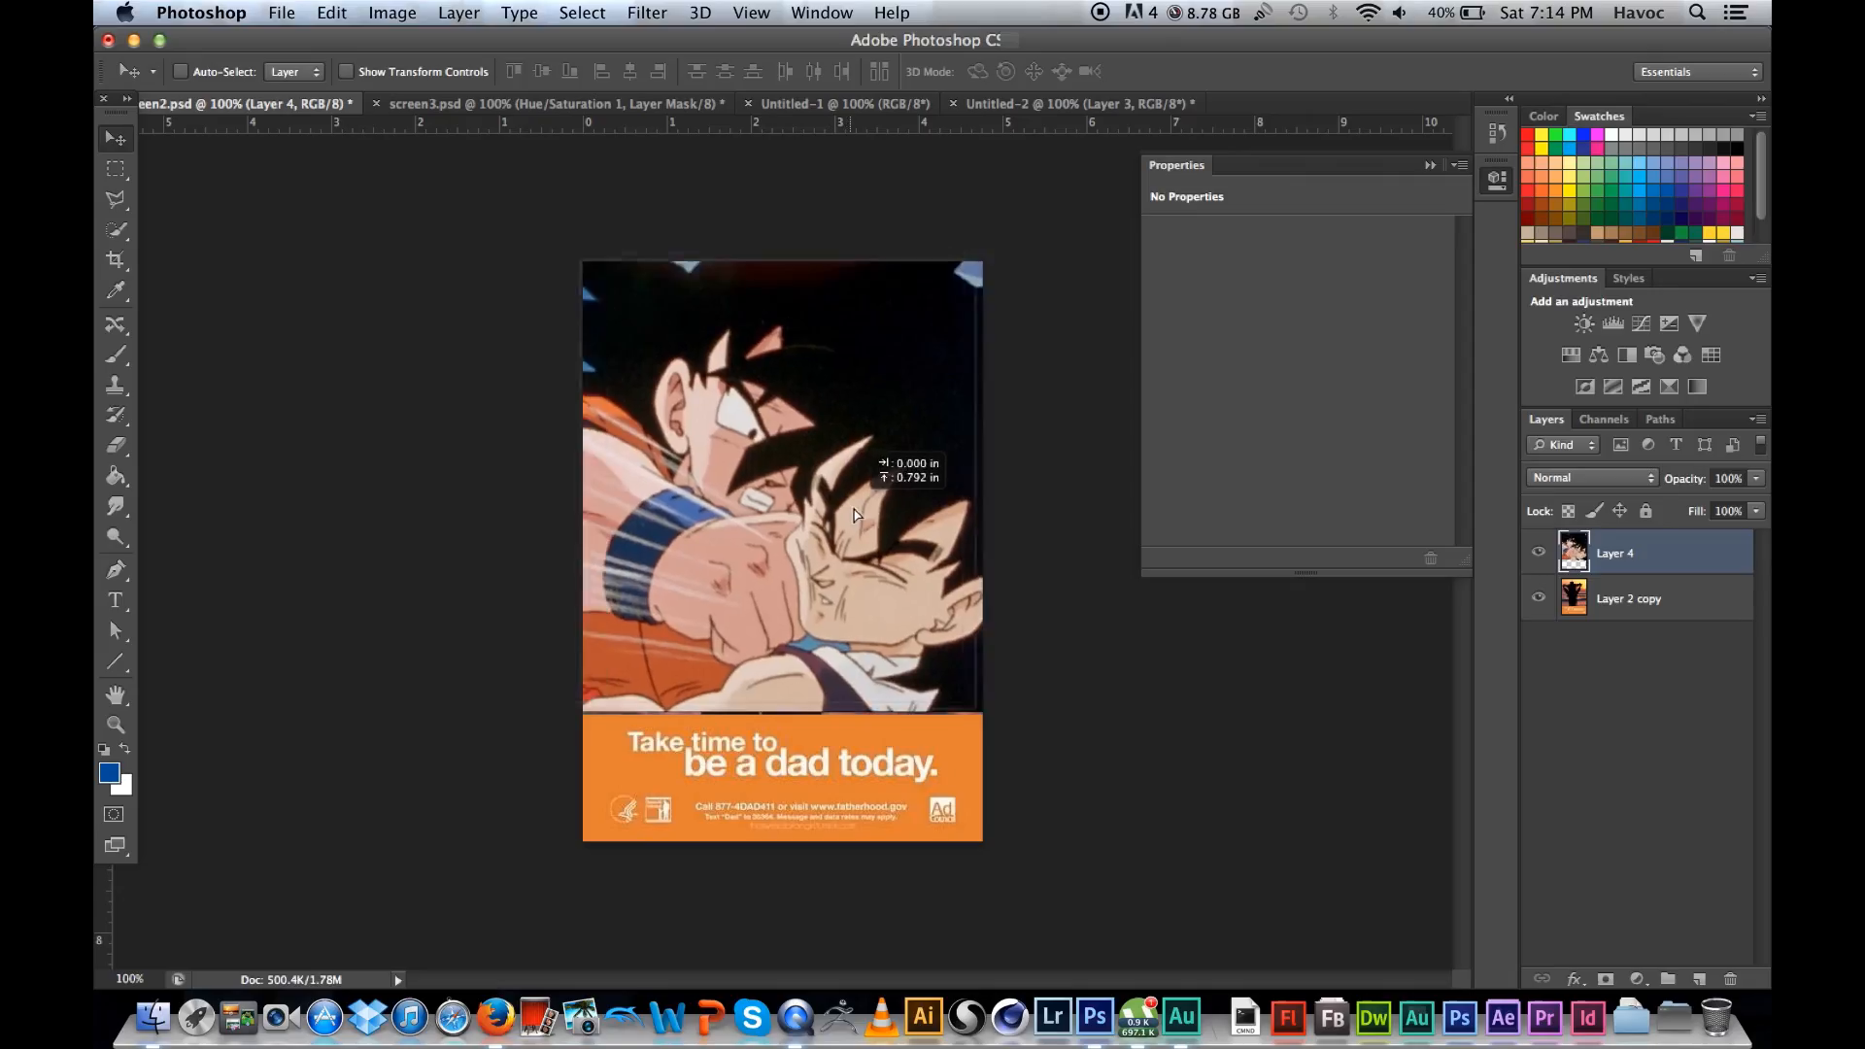
pyautogui.moveTo(853, 508); pyautogui.dragTo(853, 510)
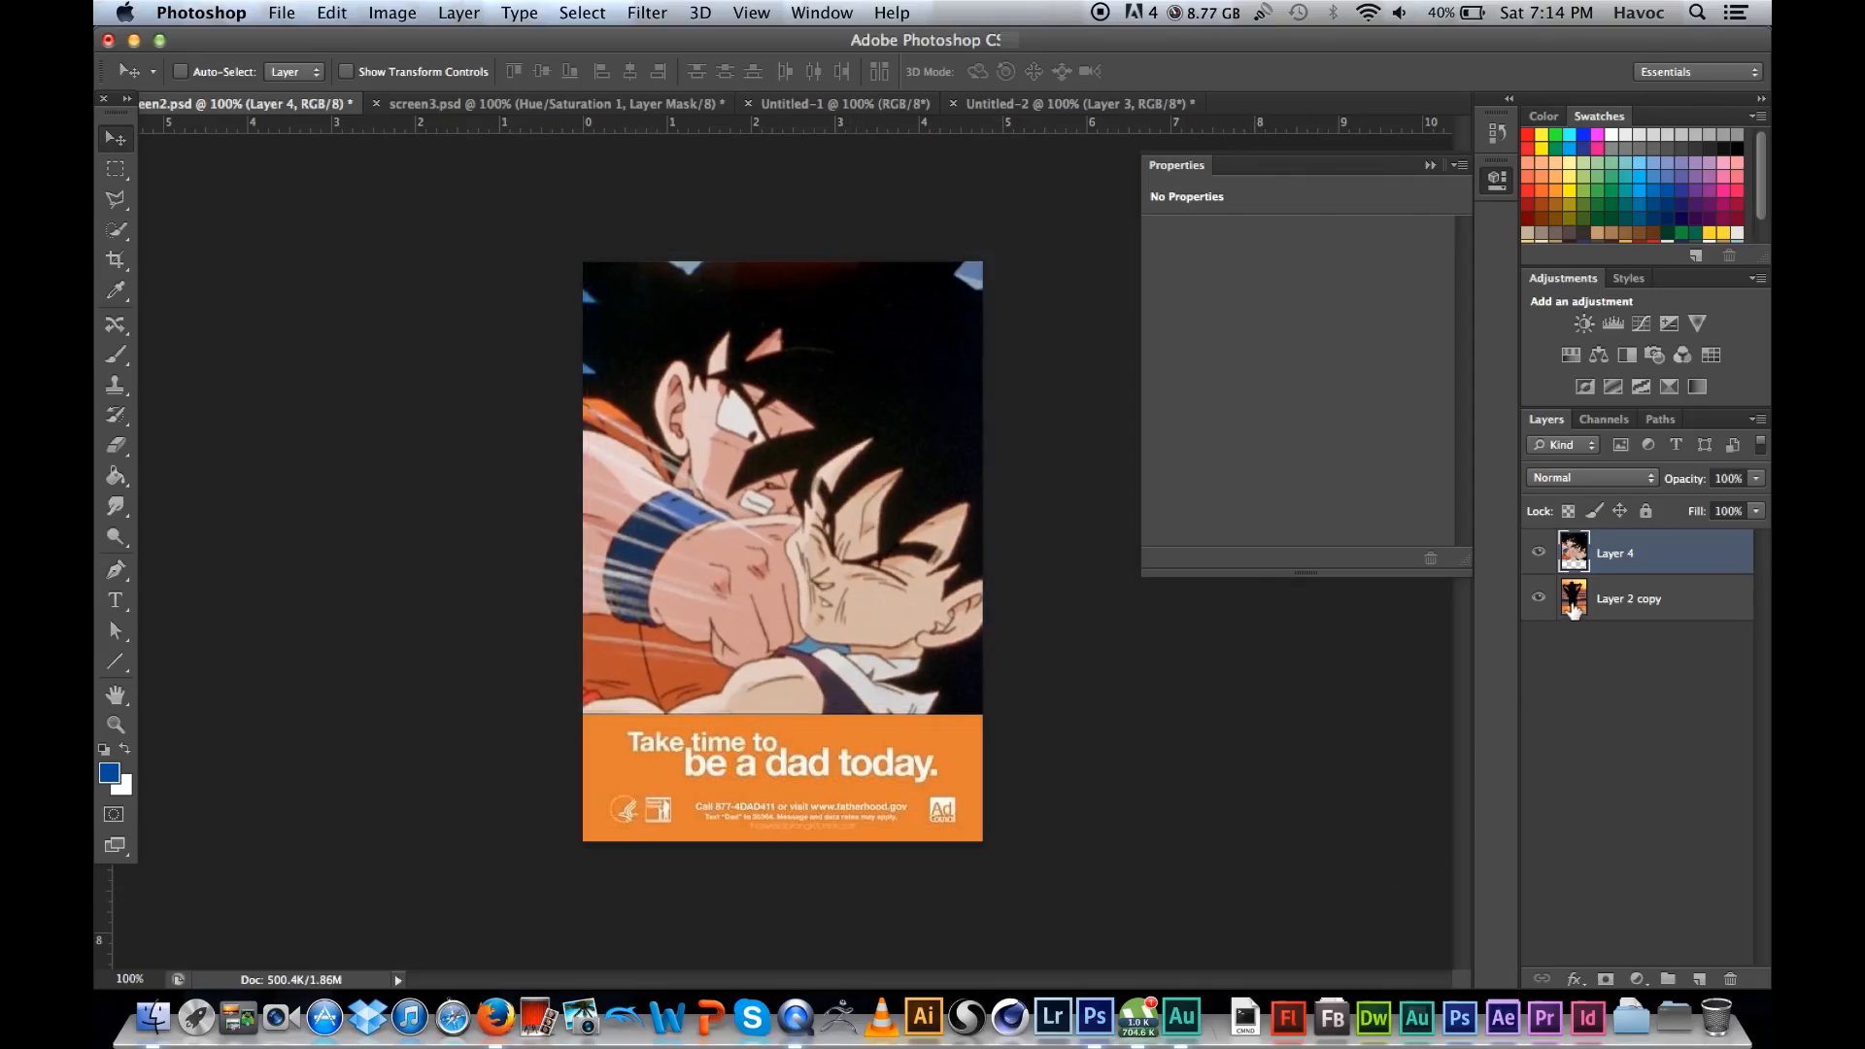
# Step: Try the Multiply, Color Burn, Screen and Overlay blending modes on Layer 4
pyautogui.click(1612, 489)
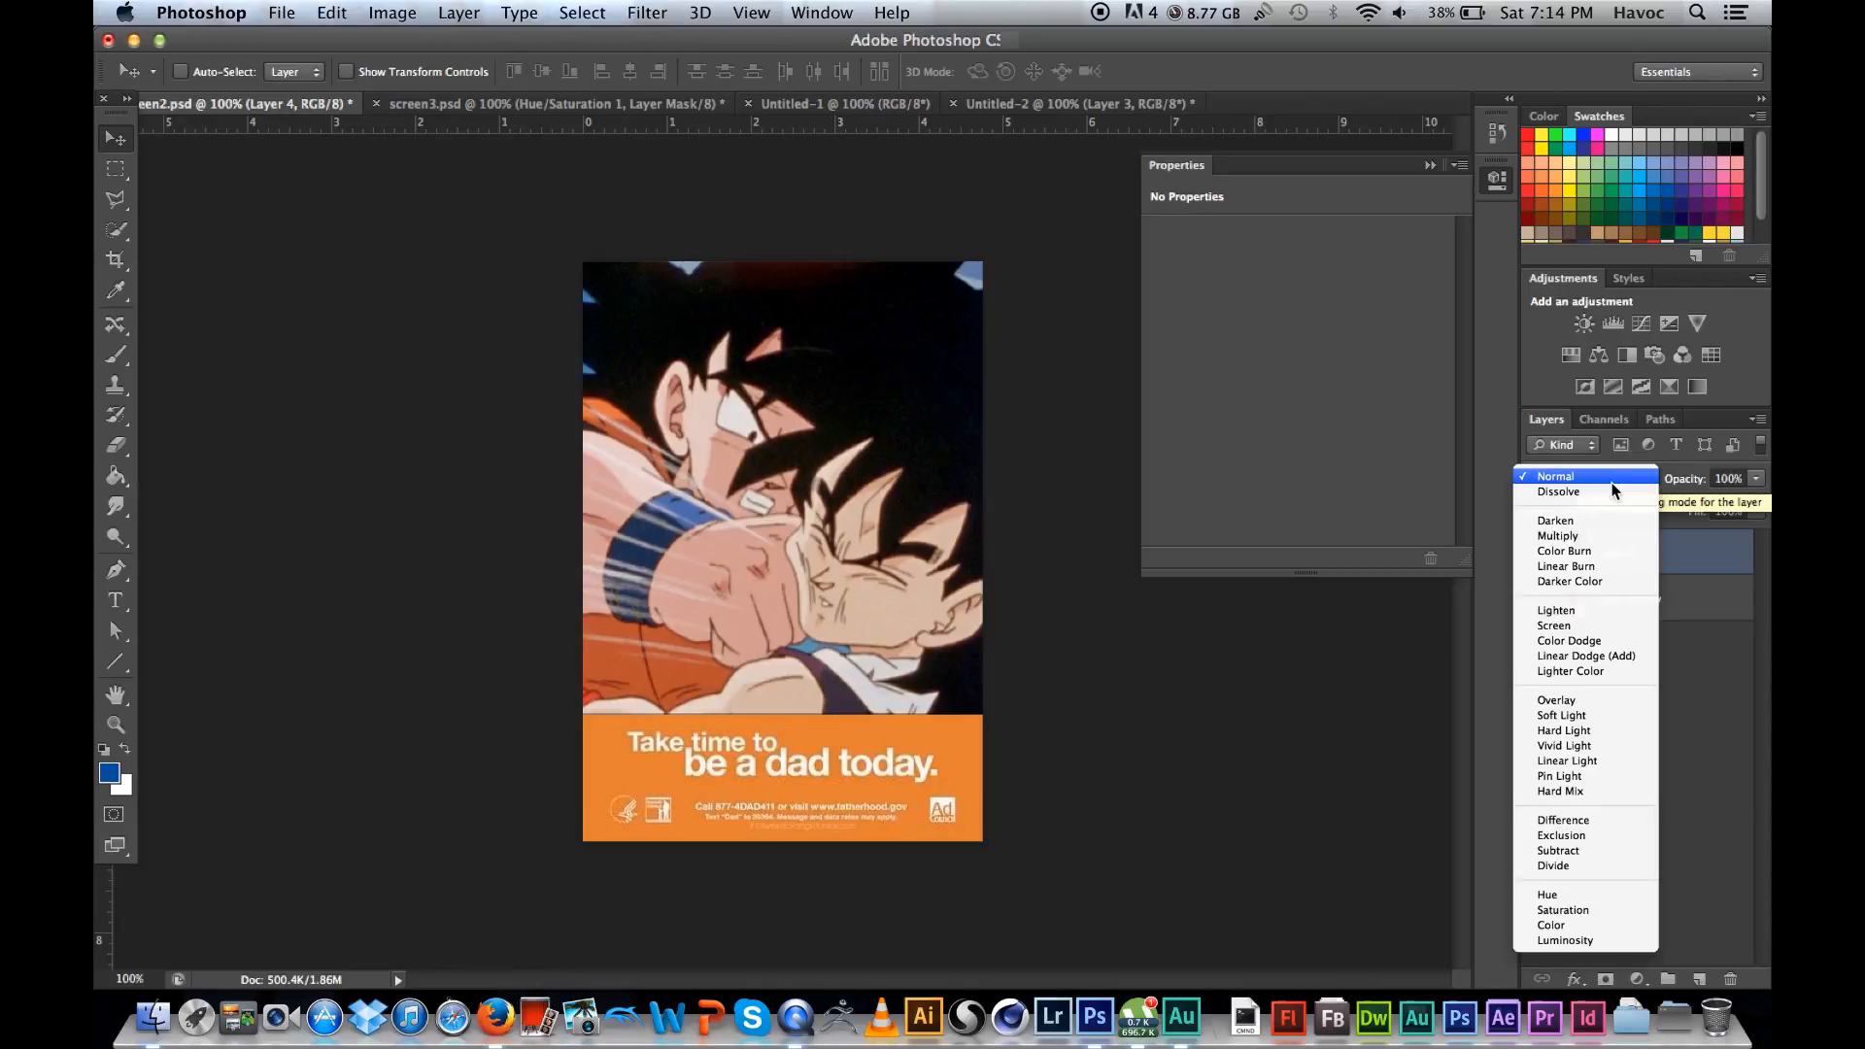
pyautogui.click(1572, 538)
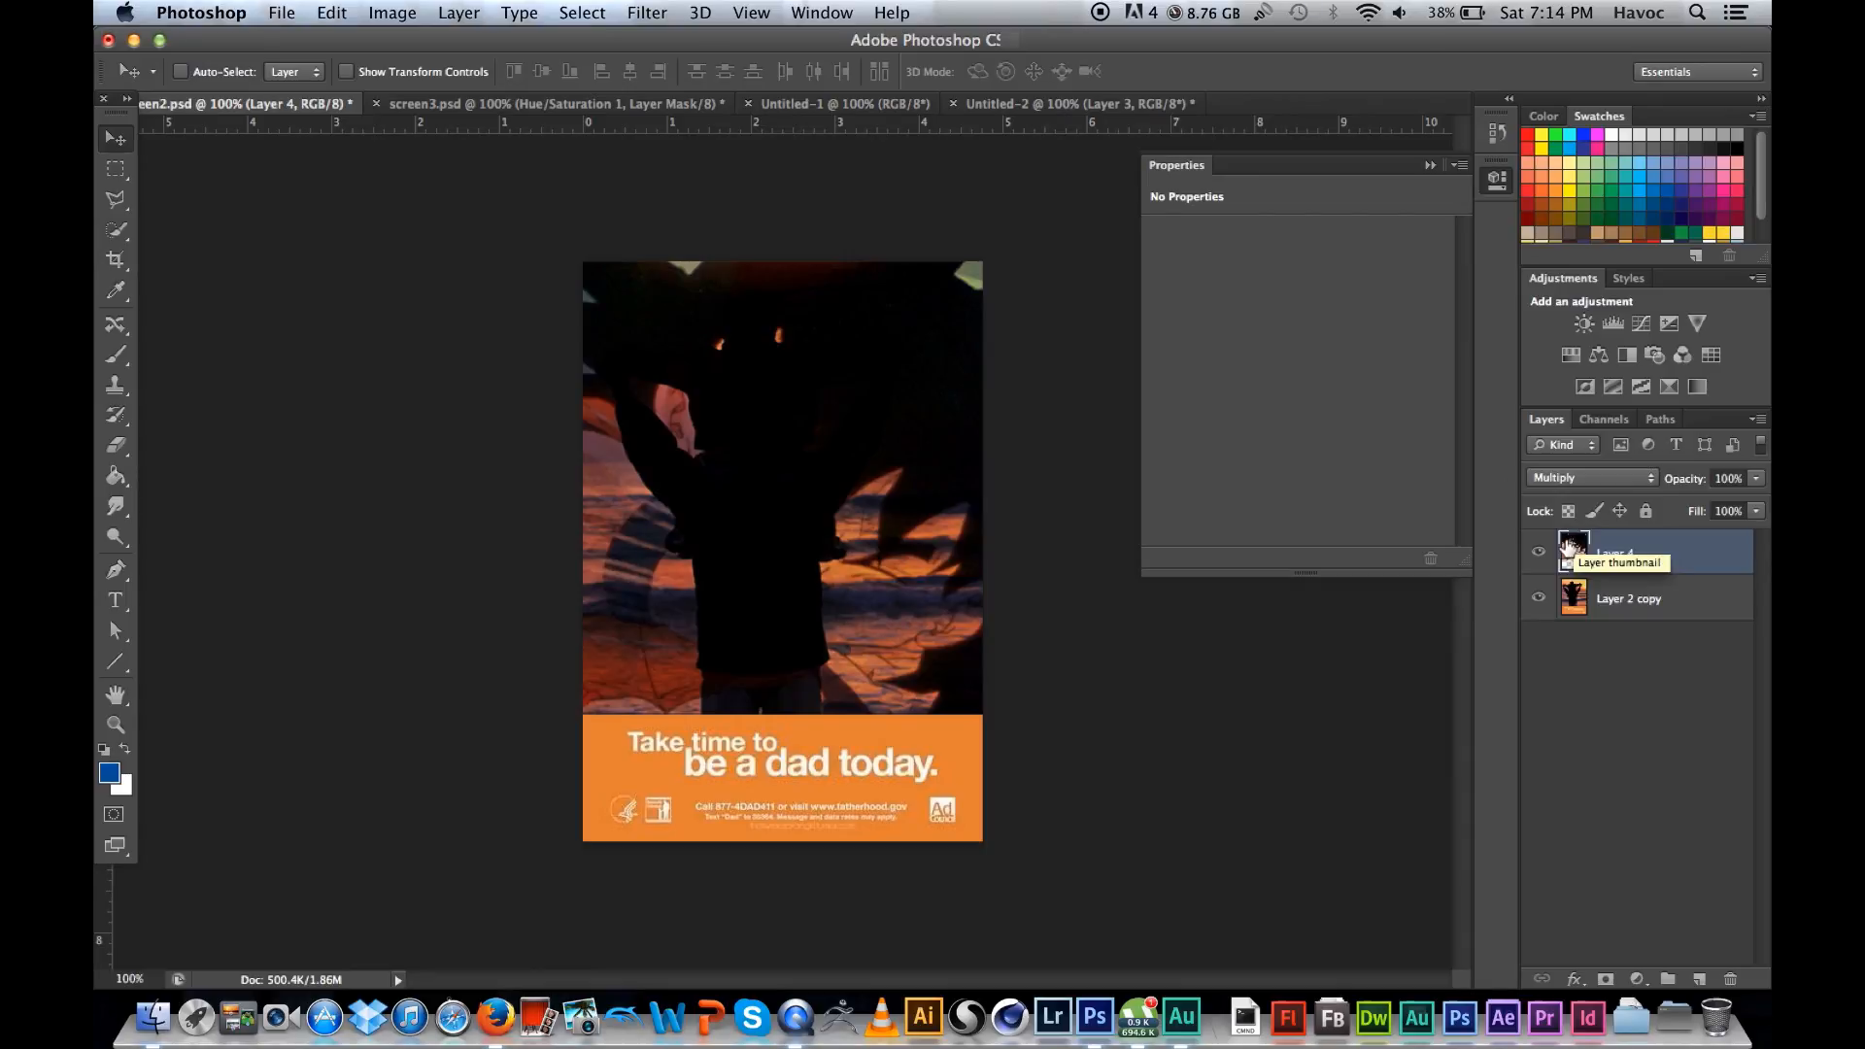
pyautogui.click(1563, 478)
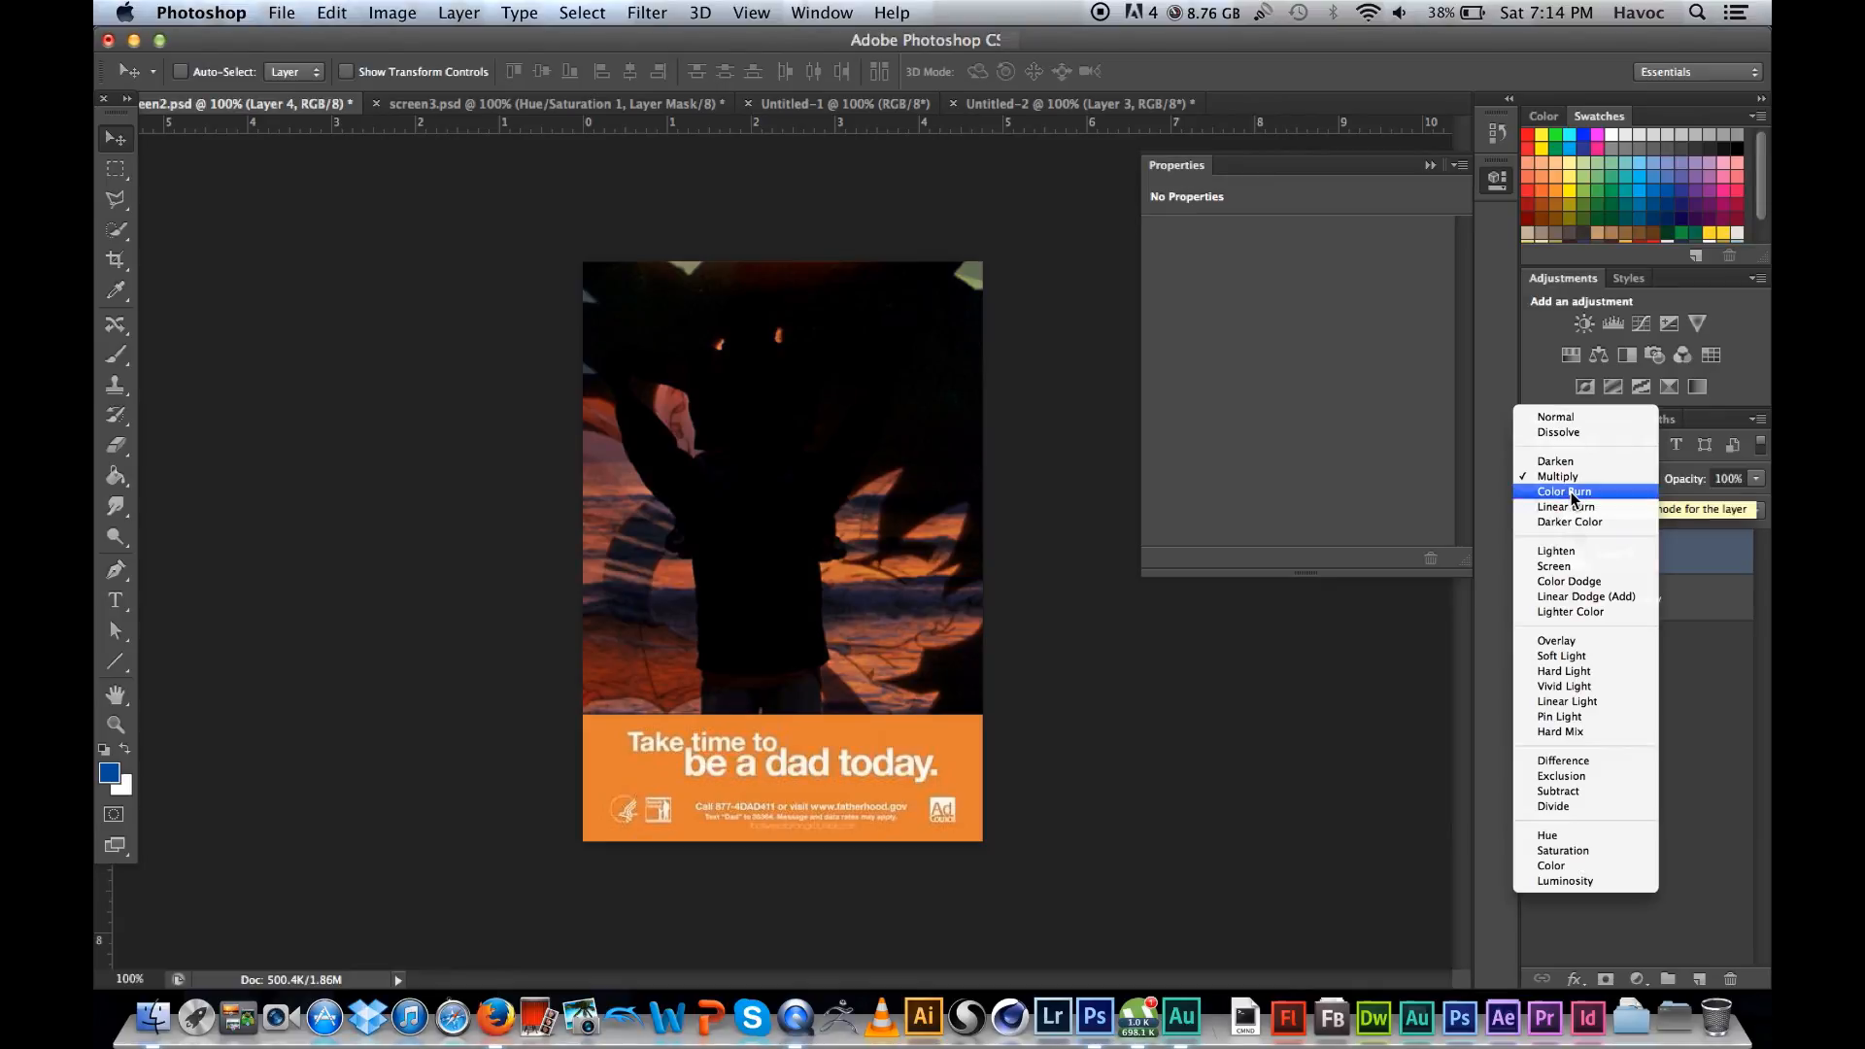
pyautogui.click(1571, 492)
pyautogui.click(1574, 476)
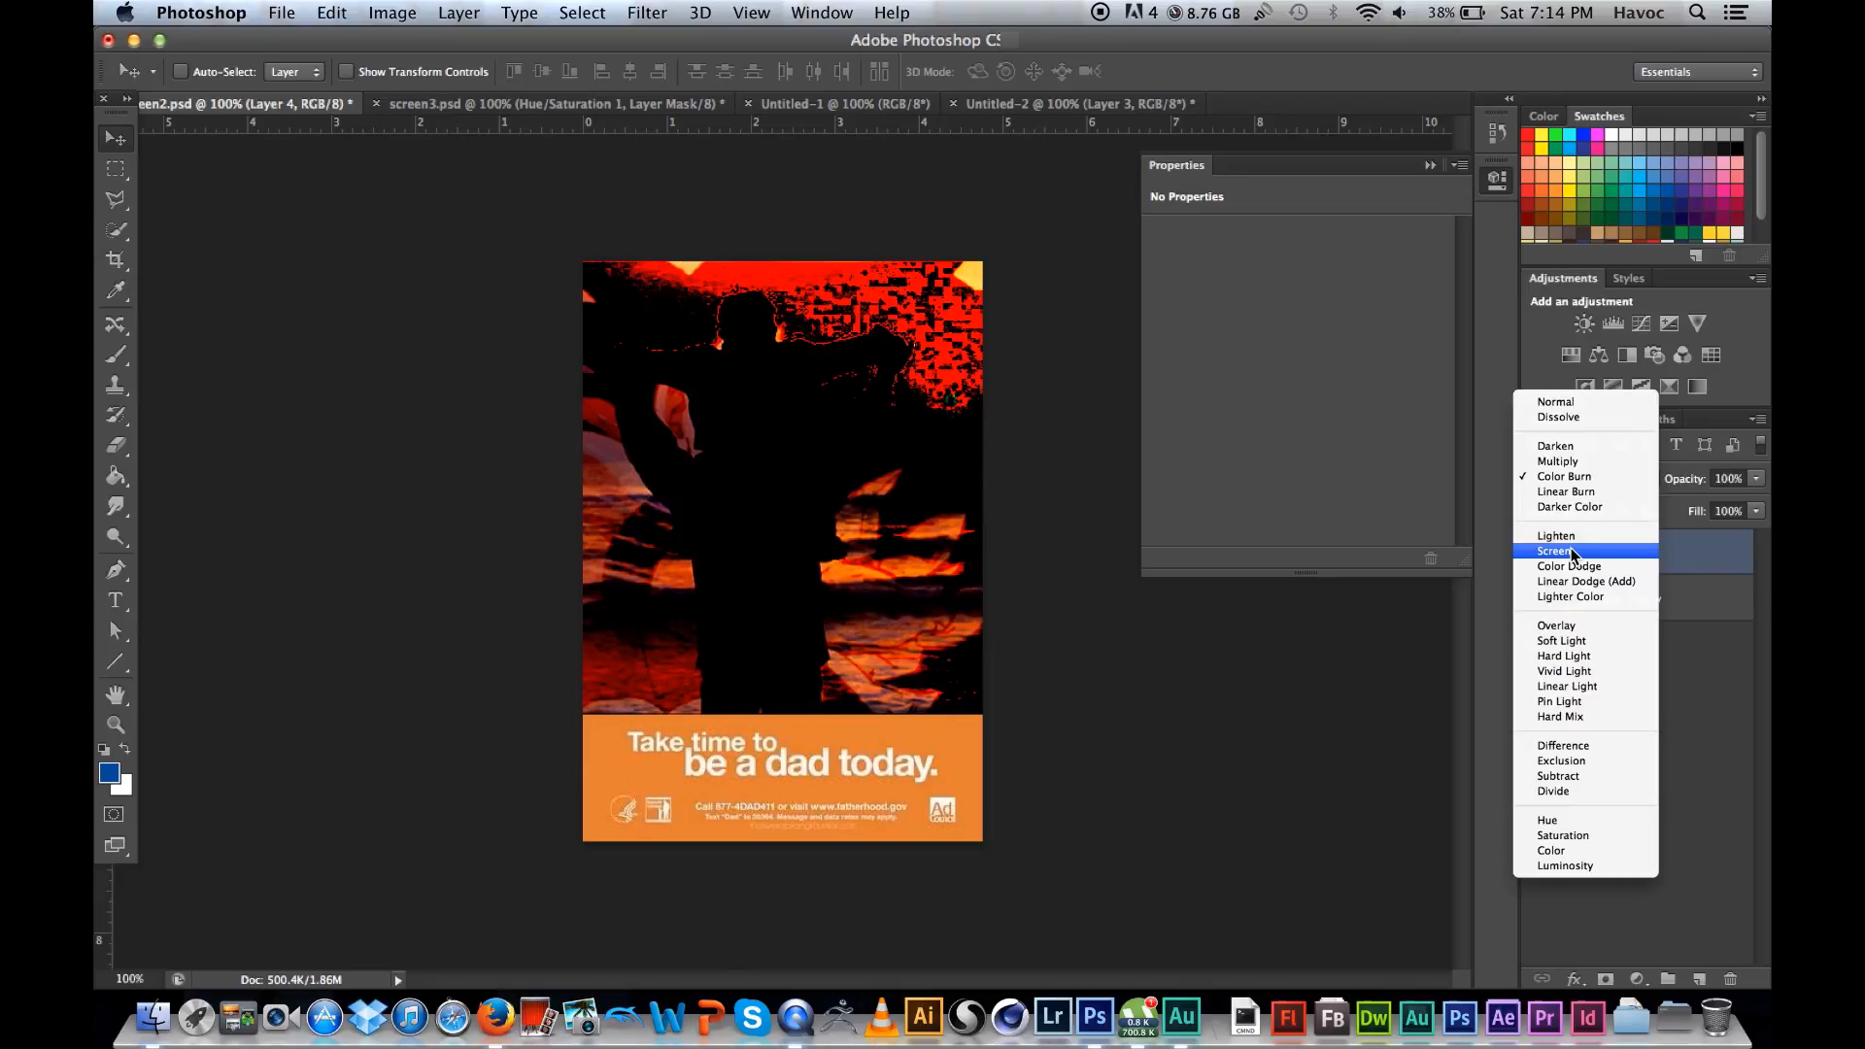
pyautogui.click(1575, 552)
pyautogui.click(1583, 476)
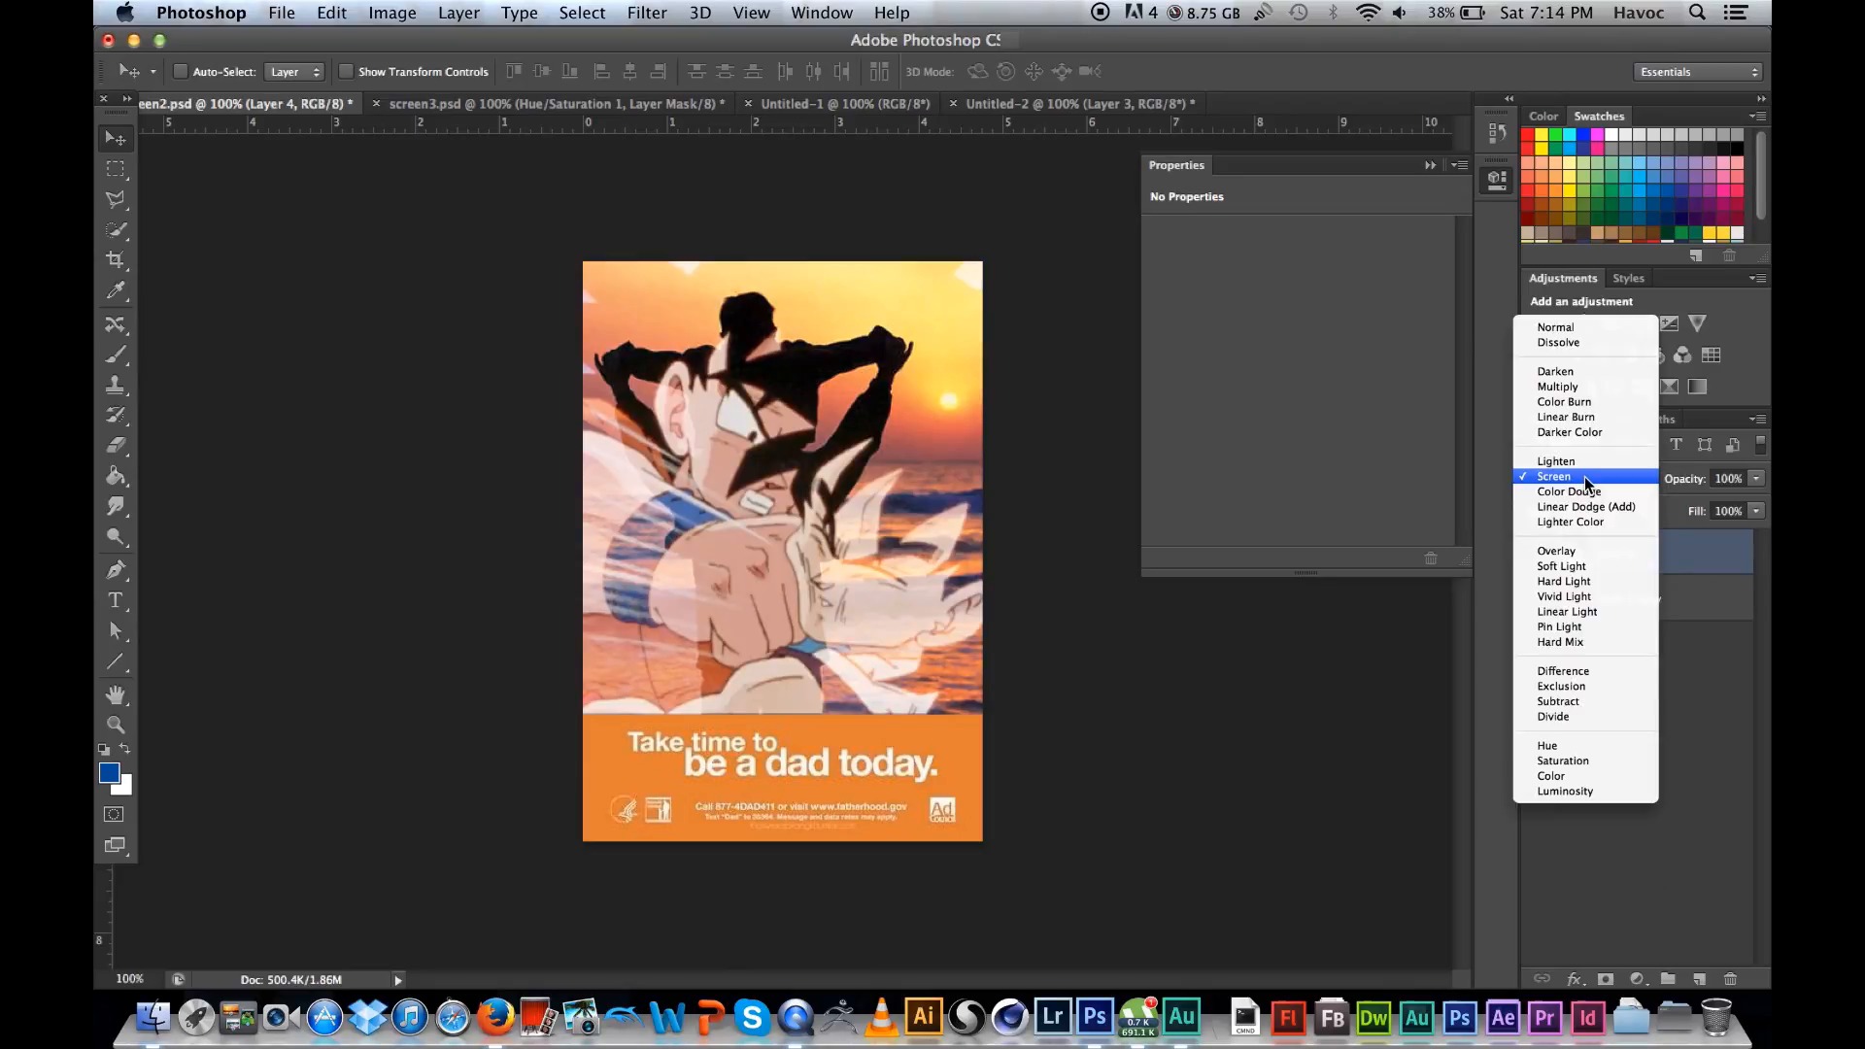
pyautogui.click(1590, 550)
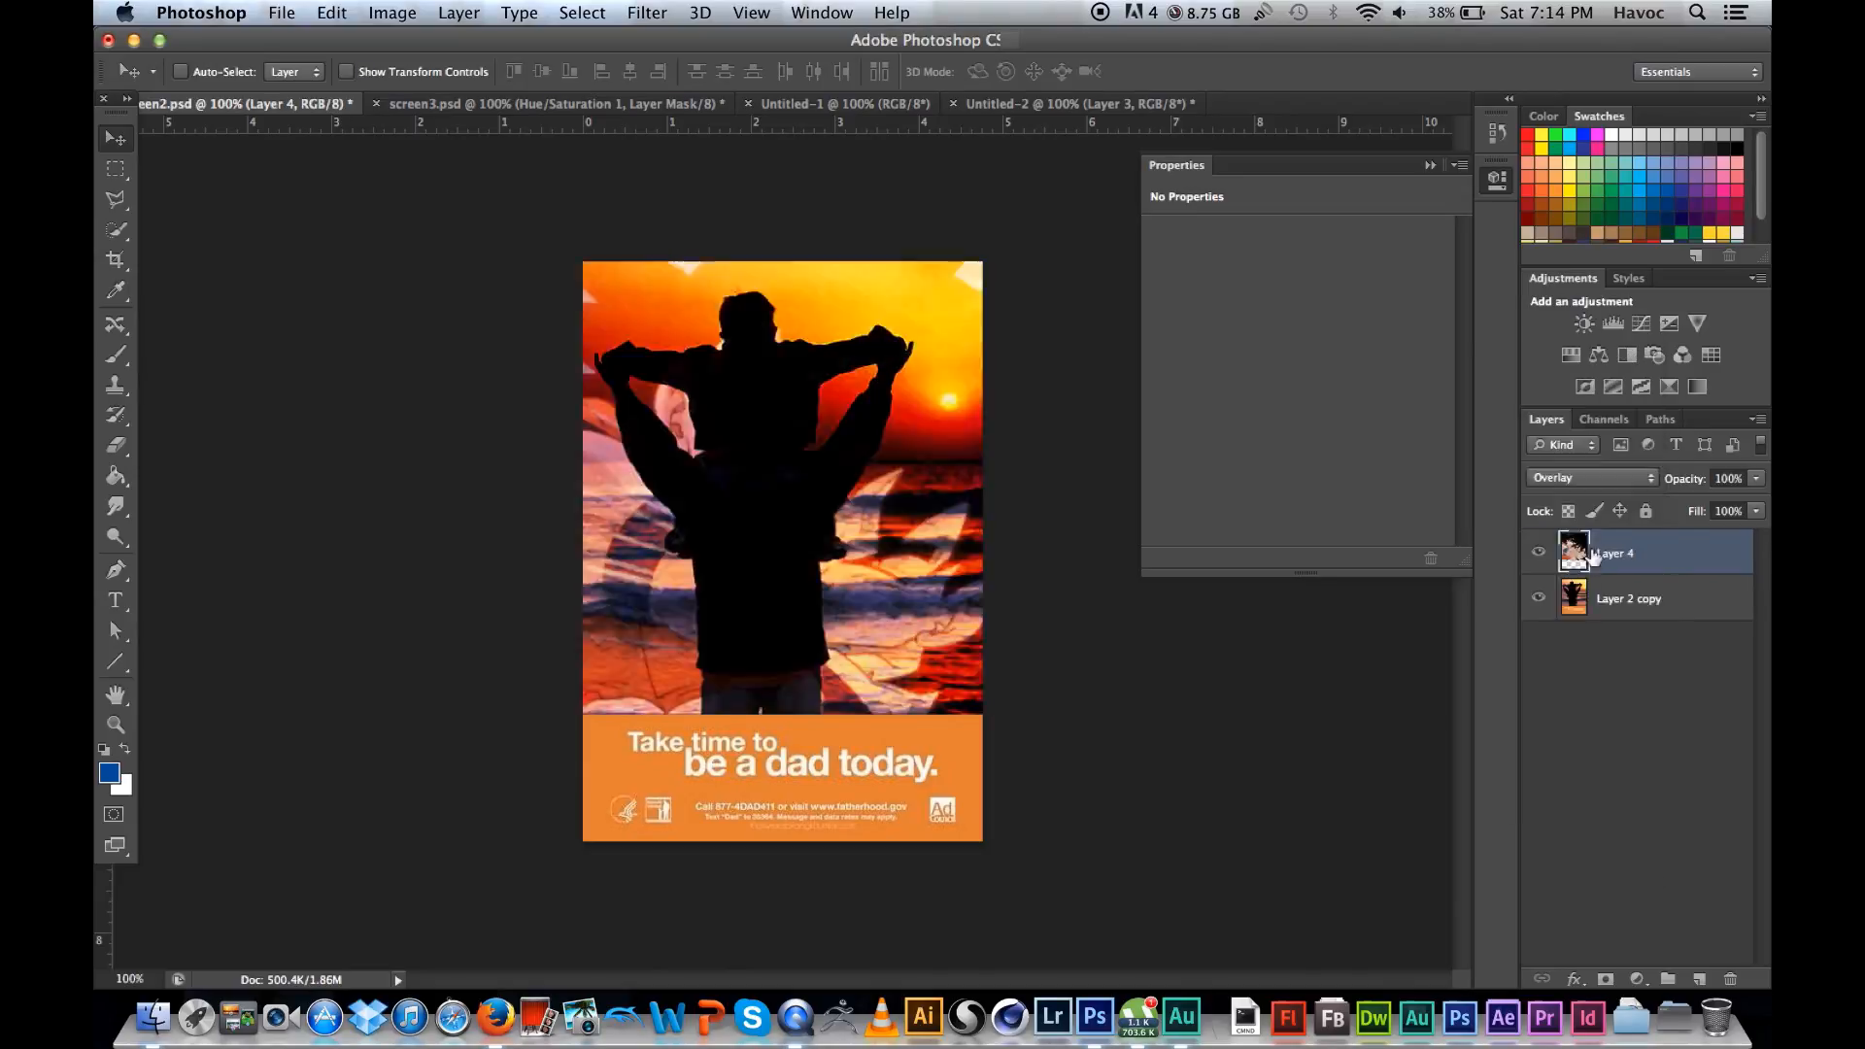
# Step: Compare the poster with and without the Overlay-blended Layer 4 by toggling its visibility several times
pyautogui.click(1594, 480)
pyautogui.click(1349, 672)
pyautogui.click(1536, 553)
pyautogui.click(1537, 554)
pyautogui.click(1536, 554)
pyautogui.click(1537, 554)
pyautogui.click(1537, 554)
pyautogui.click(1537, 554)
# Step: Try the Soft Light, Hard Light and Difference blending modes on Layer 4
pyautogui.click(1589, 478)
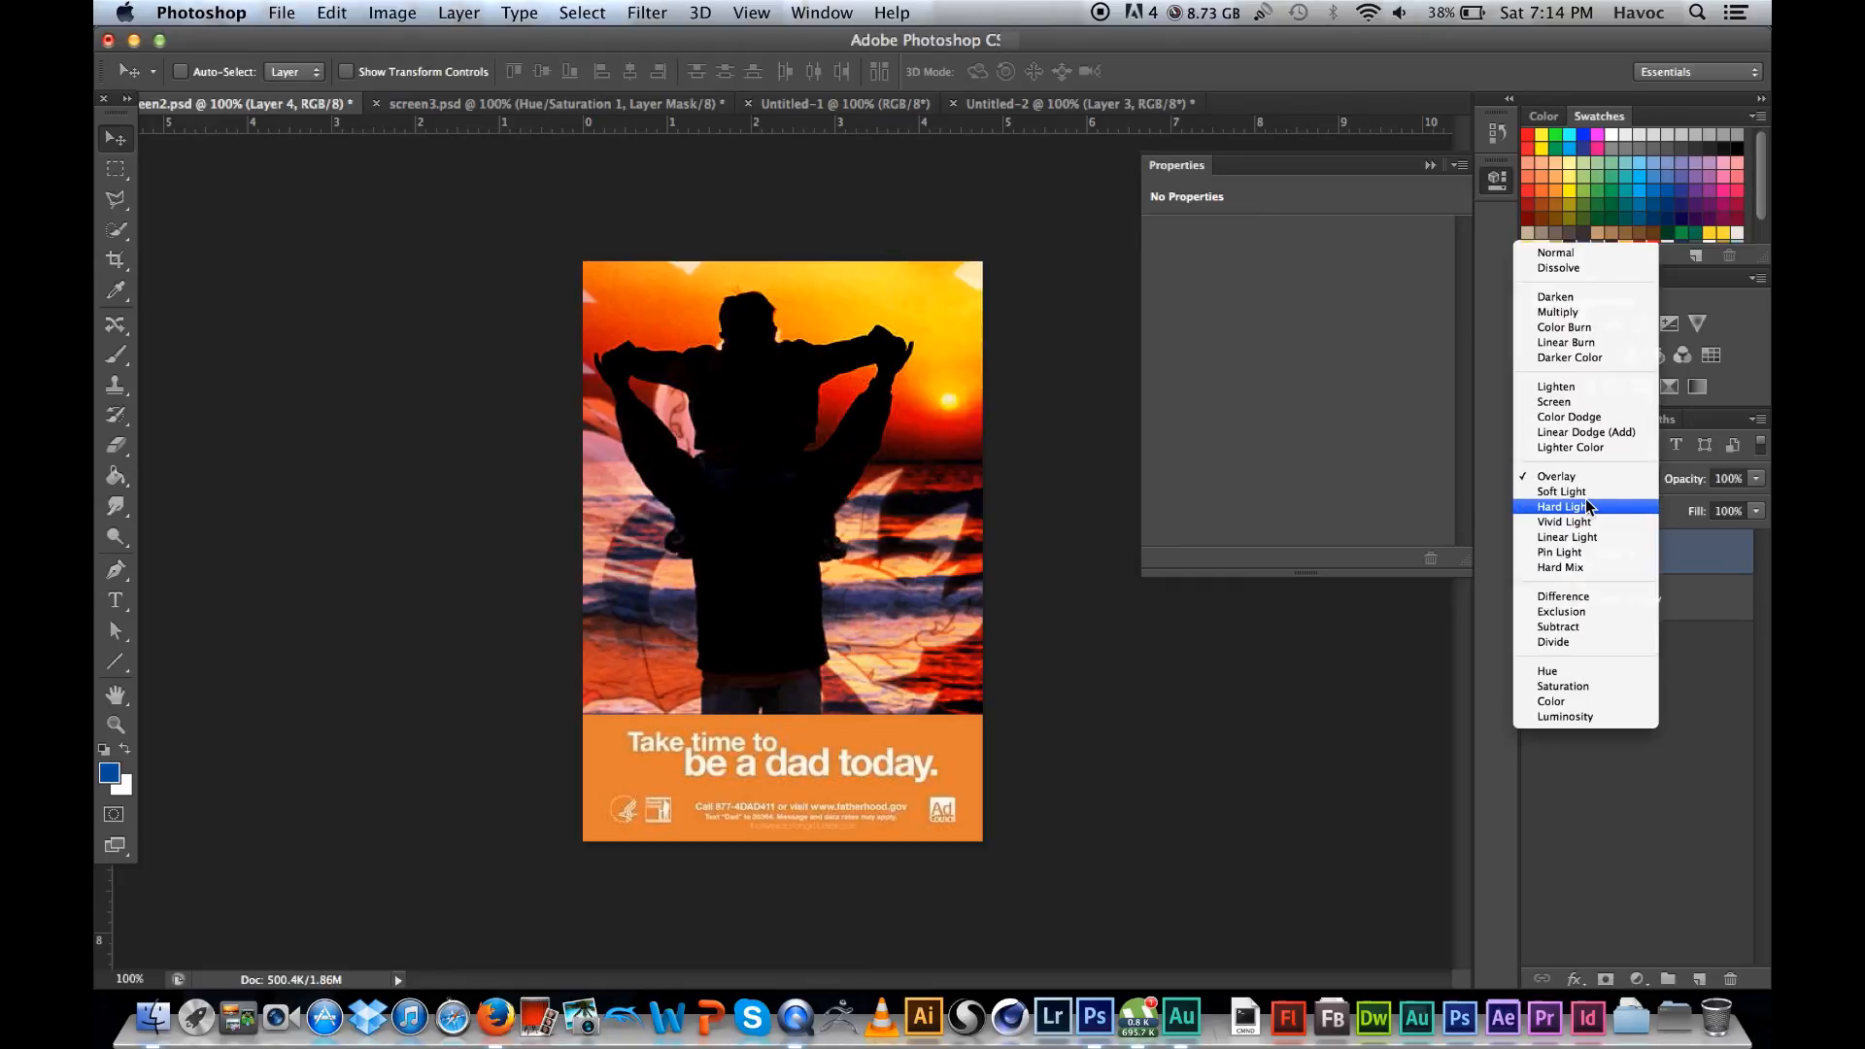
pyautogui.click(1562, 491)
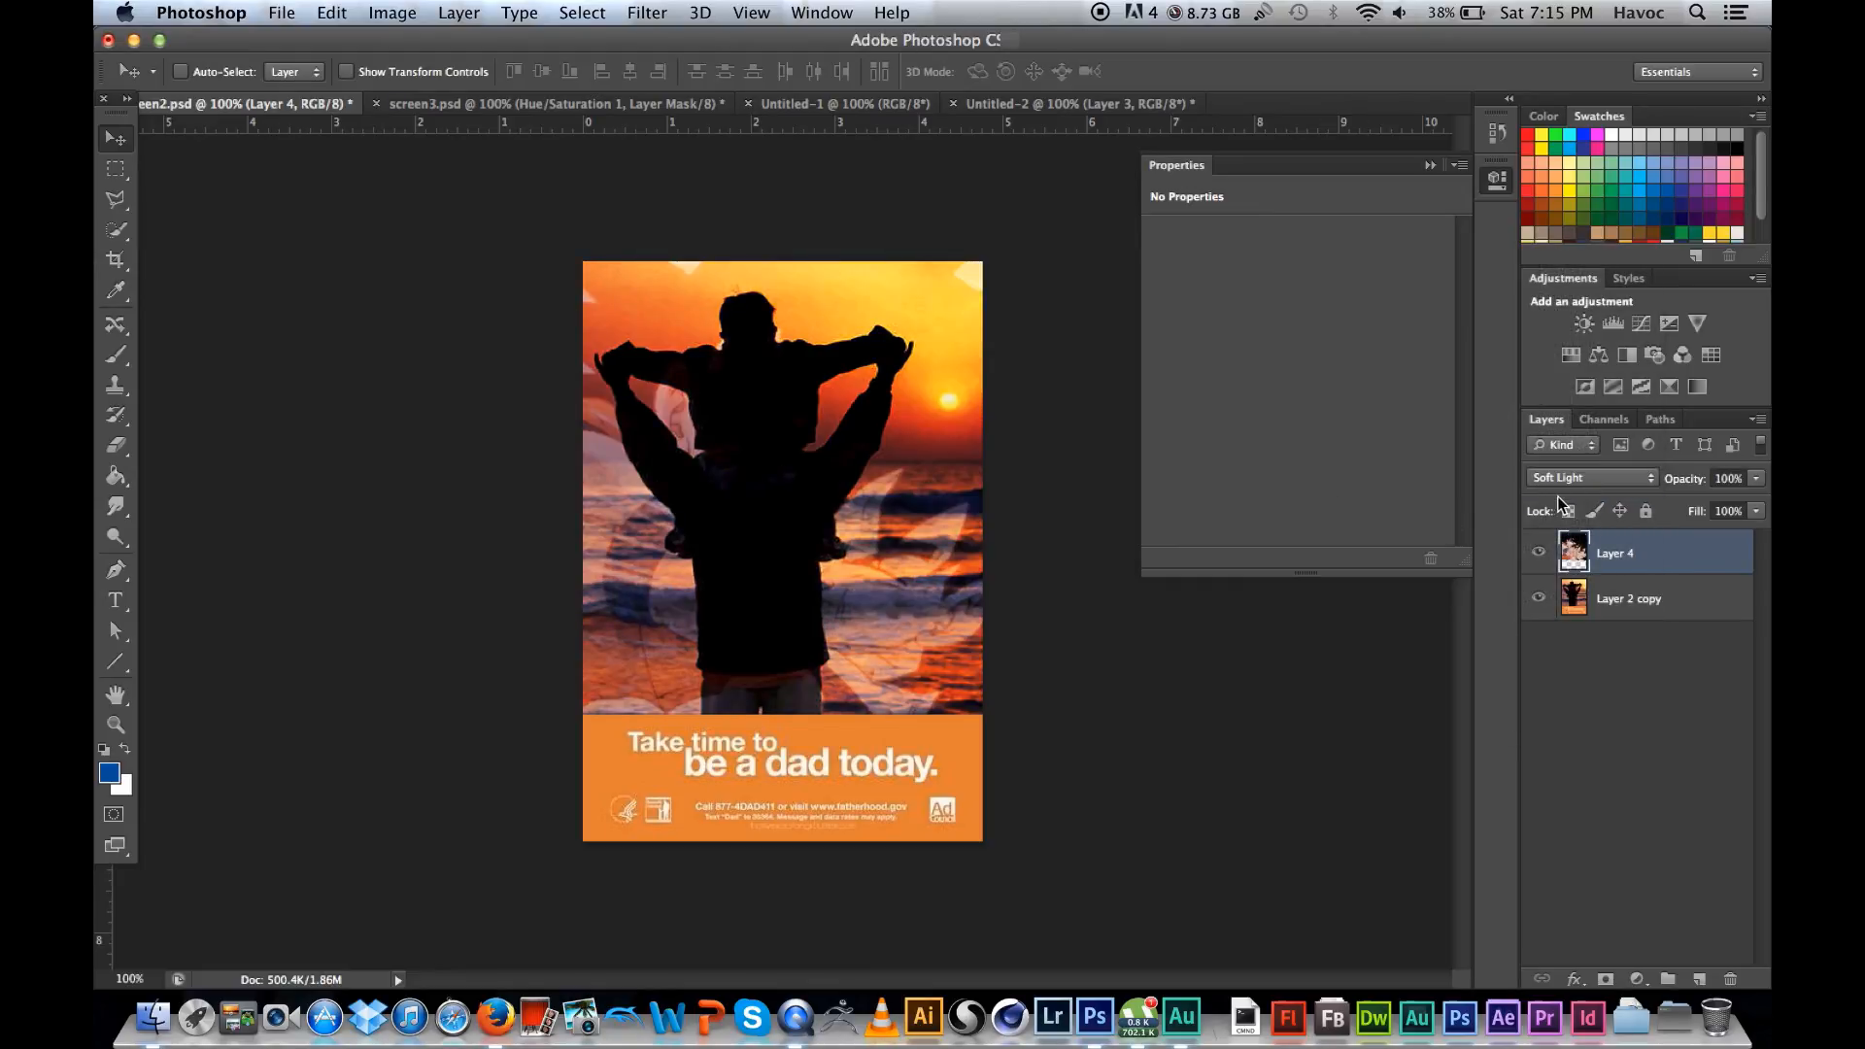
pyautogui.click(1566, 477)
pyautogui.click(1571, 487)
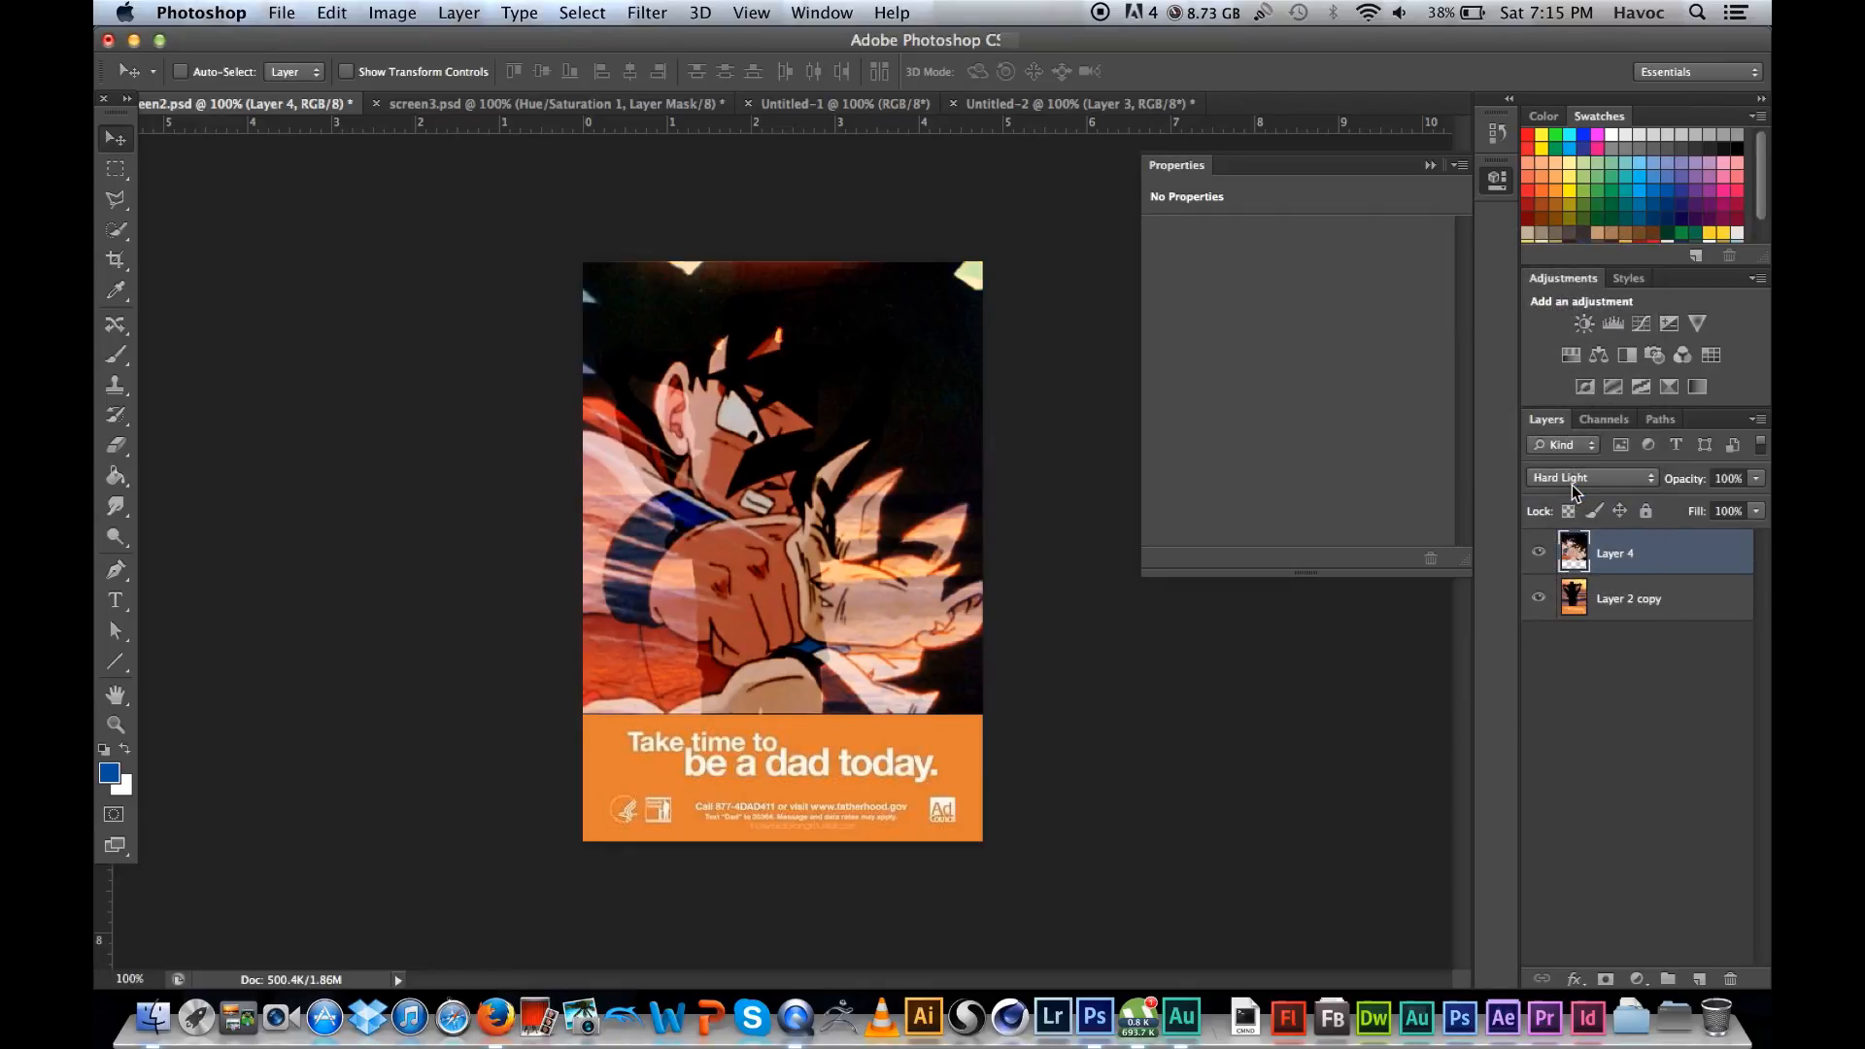
pyautogui.click(1578, 476)
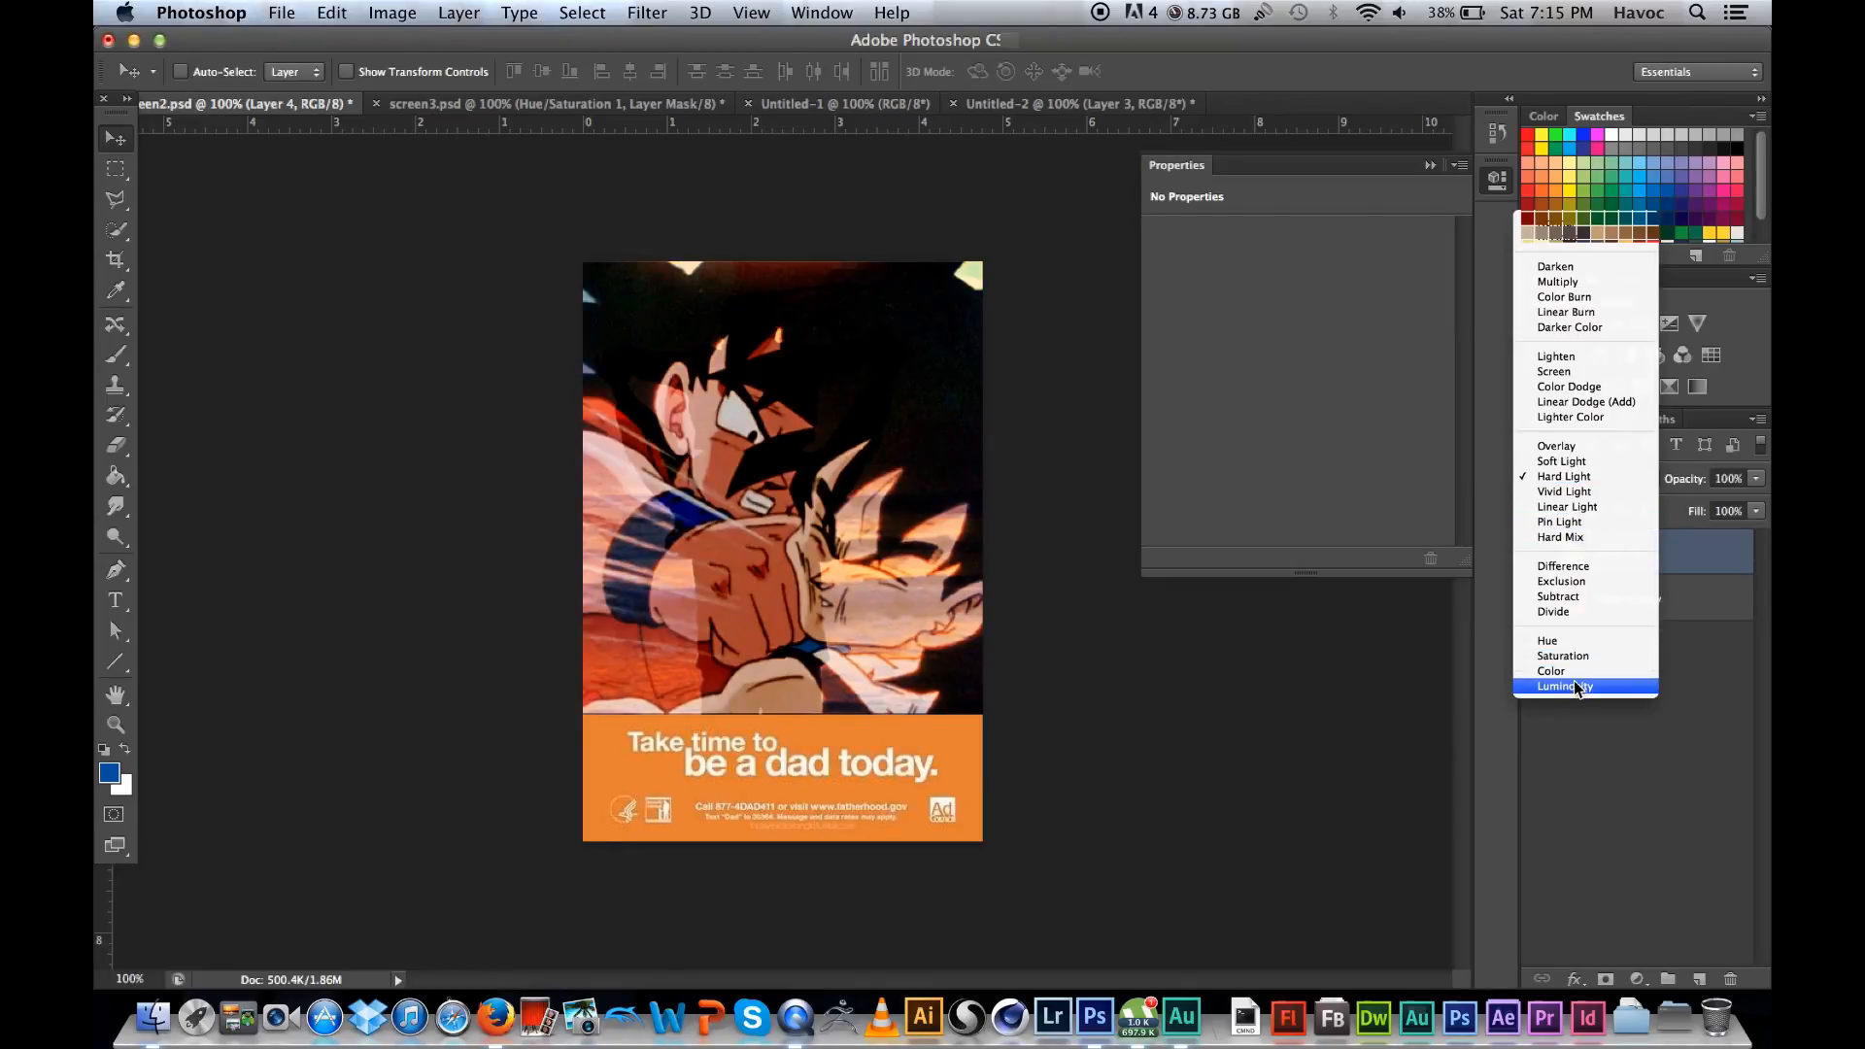
pyautogui.click(1580, 568)
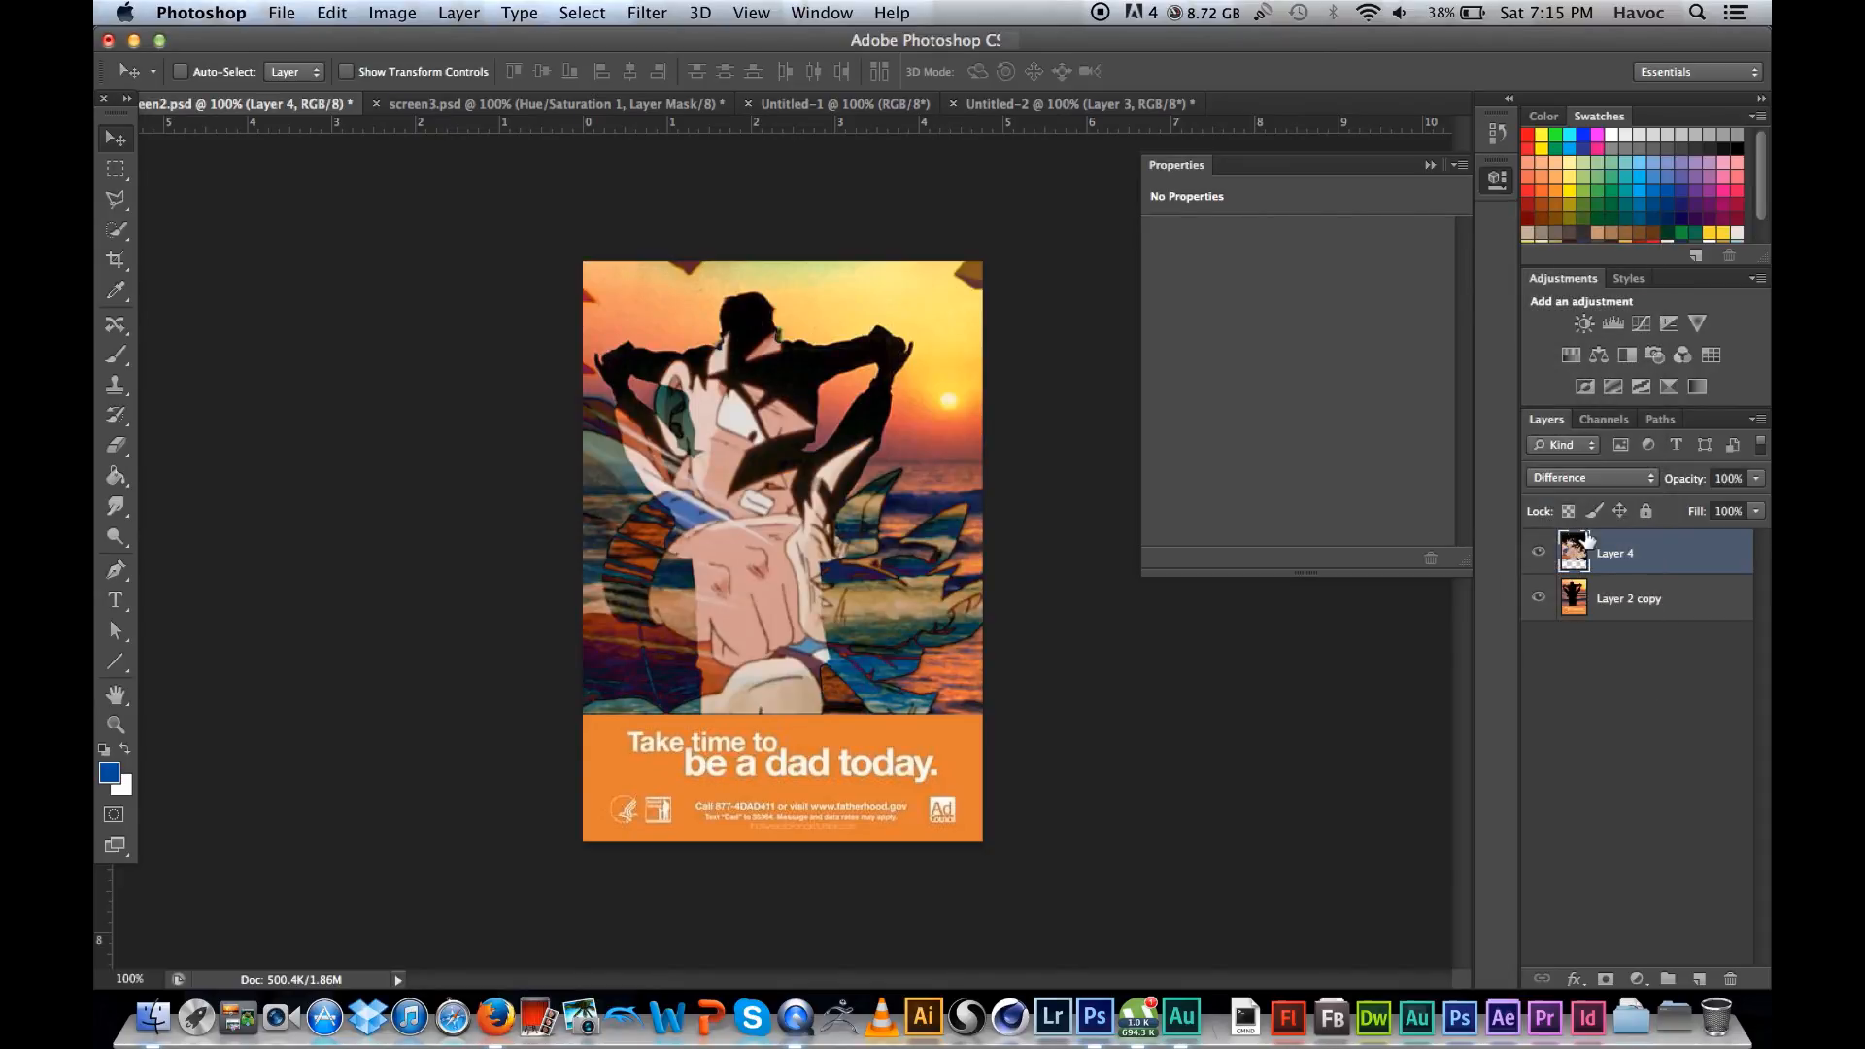
# Step: Try the Exclusion and Subtract blending modes on Layer 4
pyautogui.click(1571, 478)
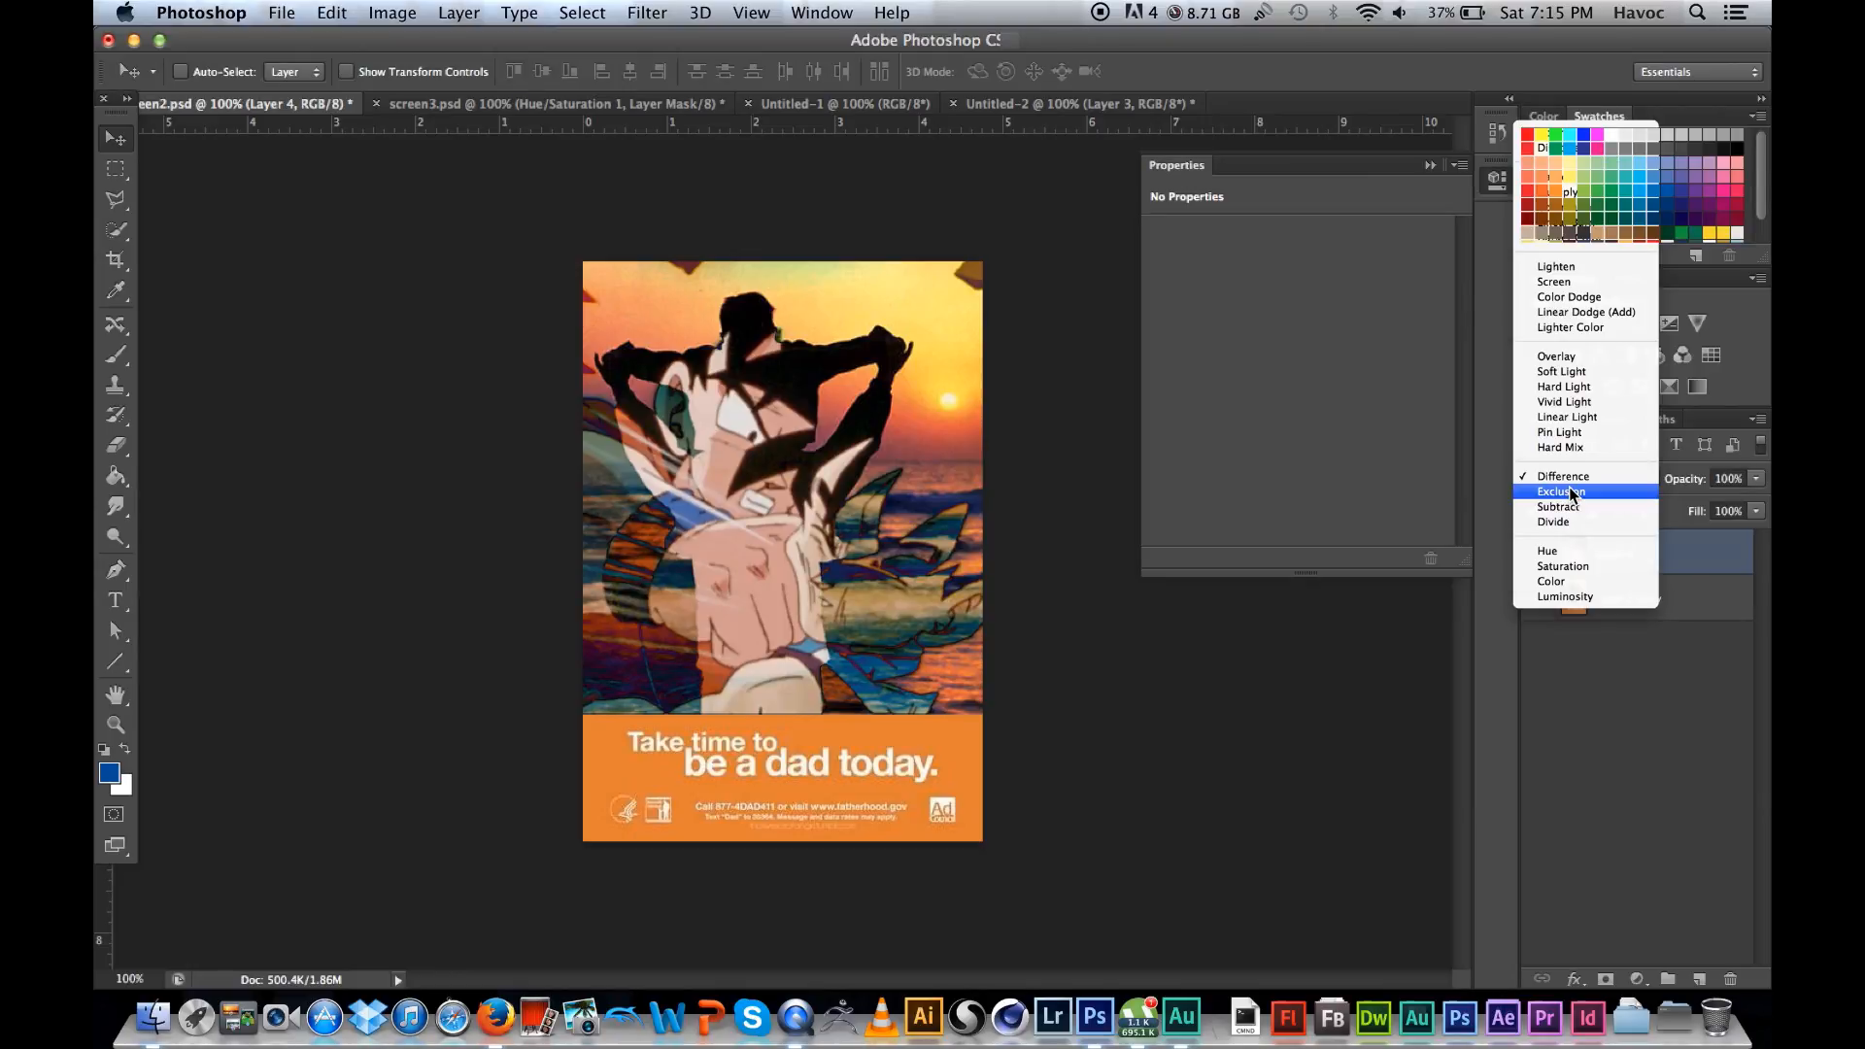
pyautogui.click(1570, 491)
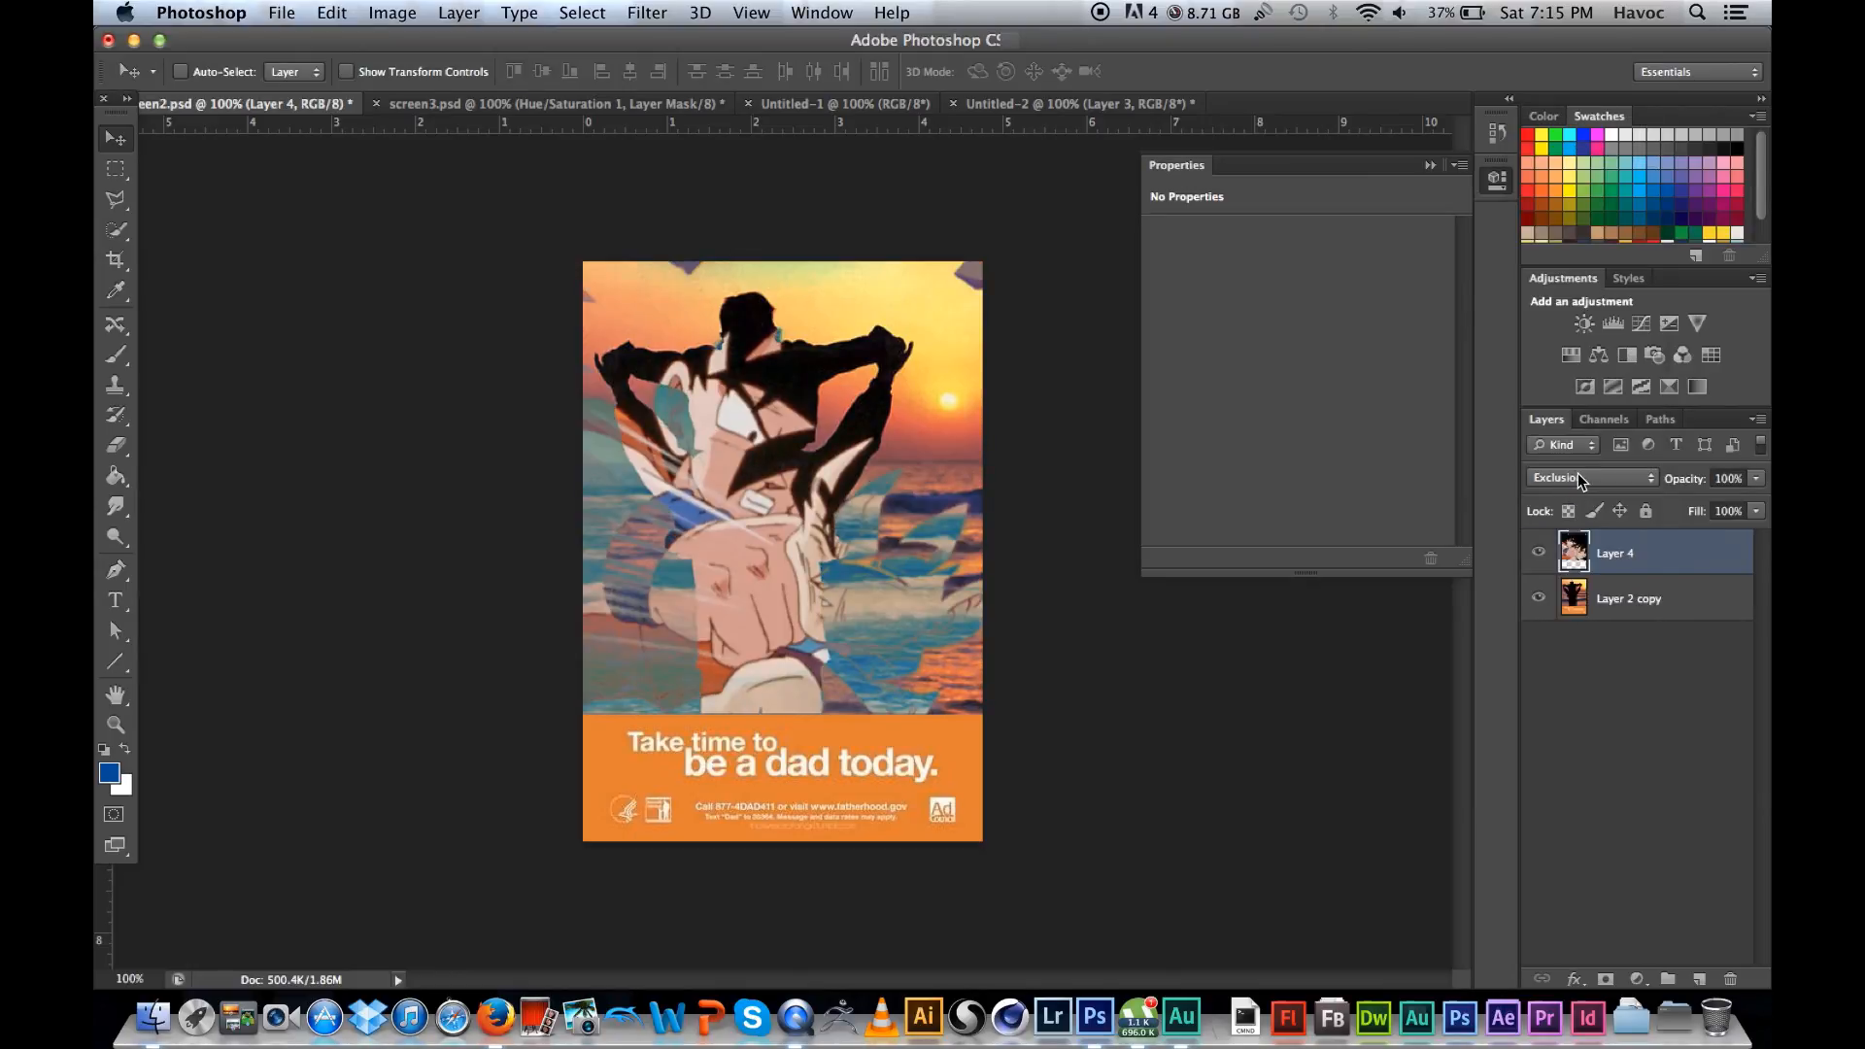
pyautogui.click(1578, 476)
pyautogui.click(1577, 492)
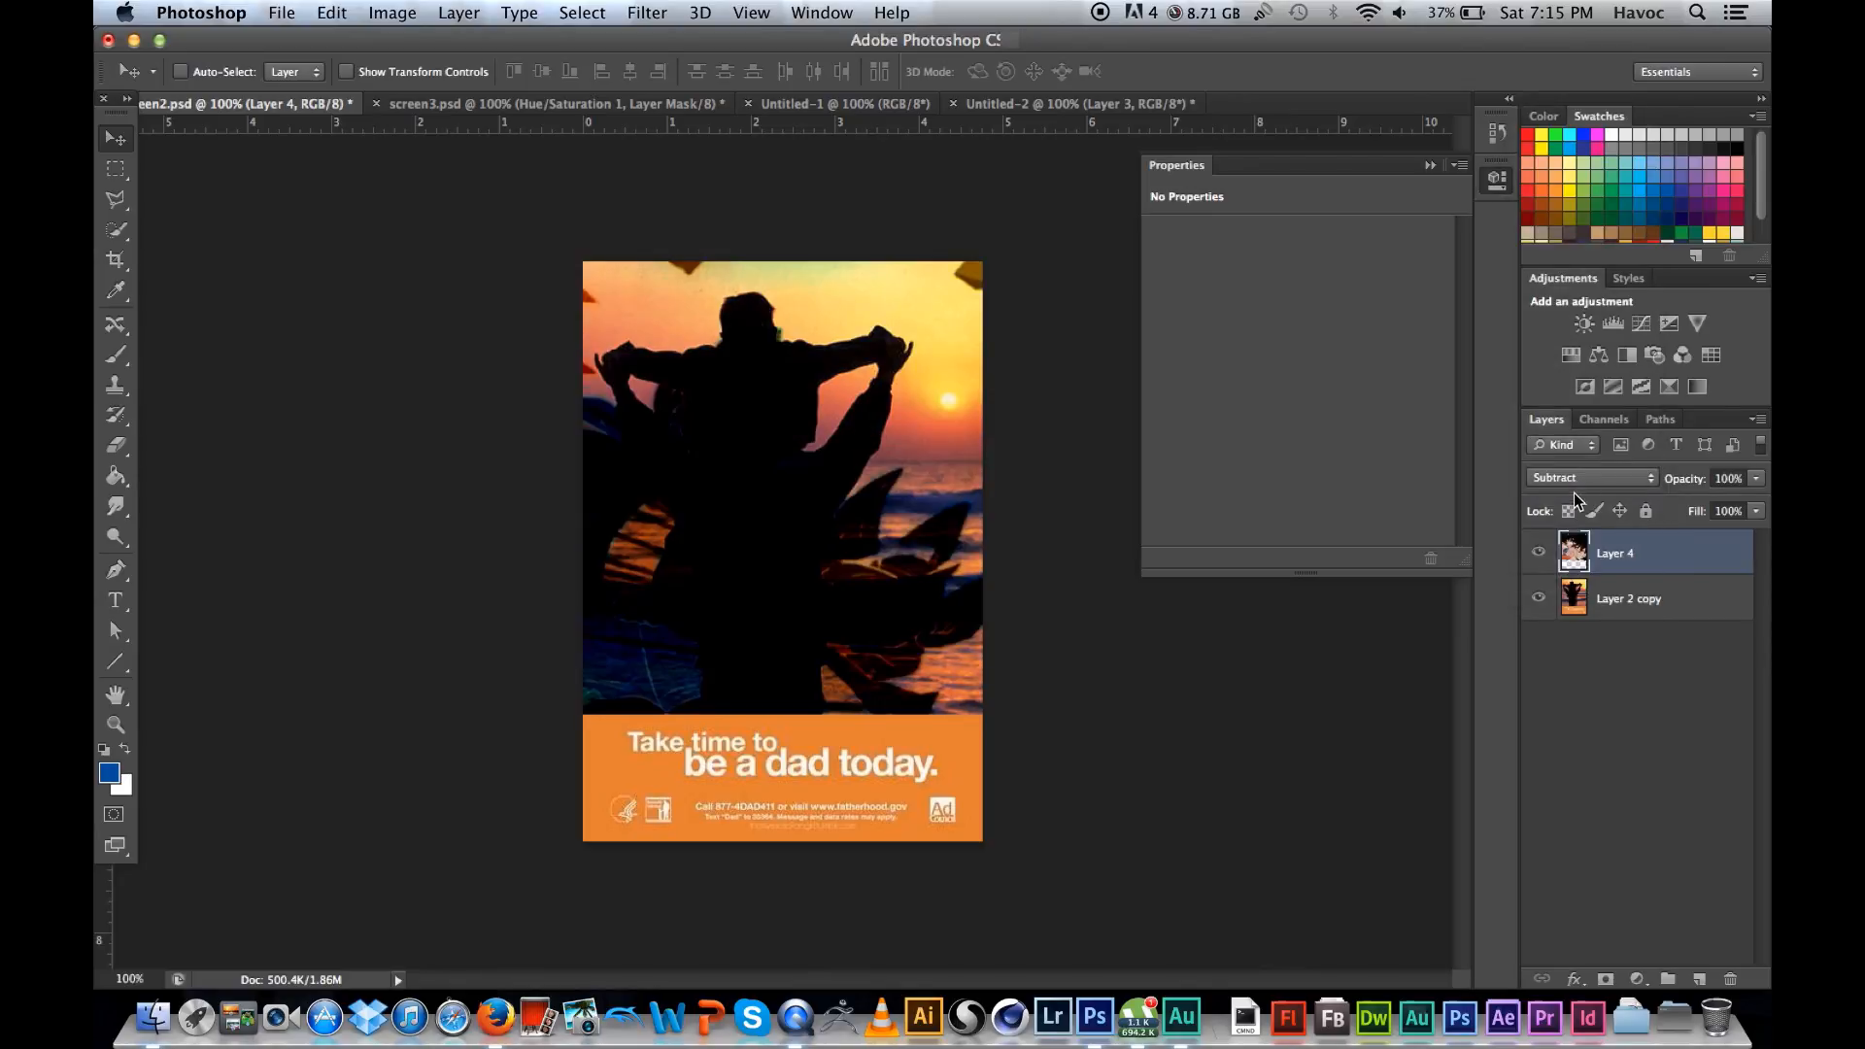
pyautogui.click(1582, 483)
pyautogui.click(1583, 496)
# Step: Try Linear Dodge (Add) and Dissolve on Layer 4, and set its blending mode back to Normal
pyautogui.click(1588, 478)
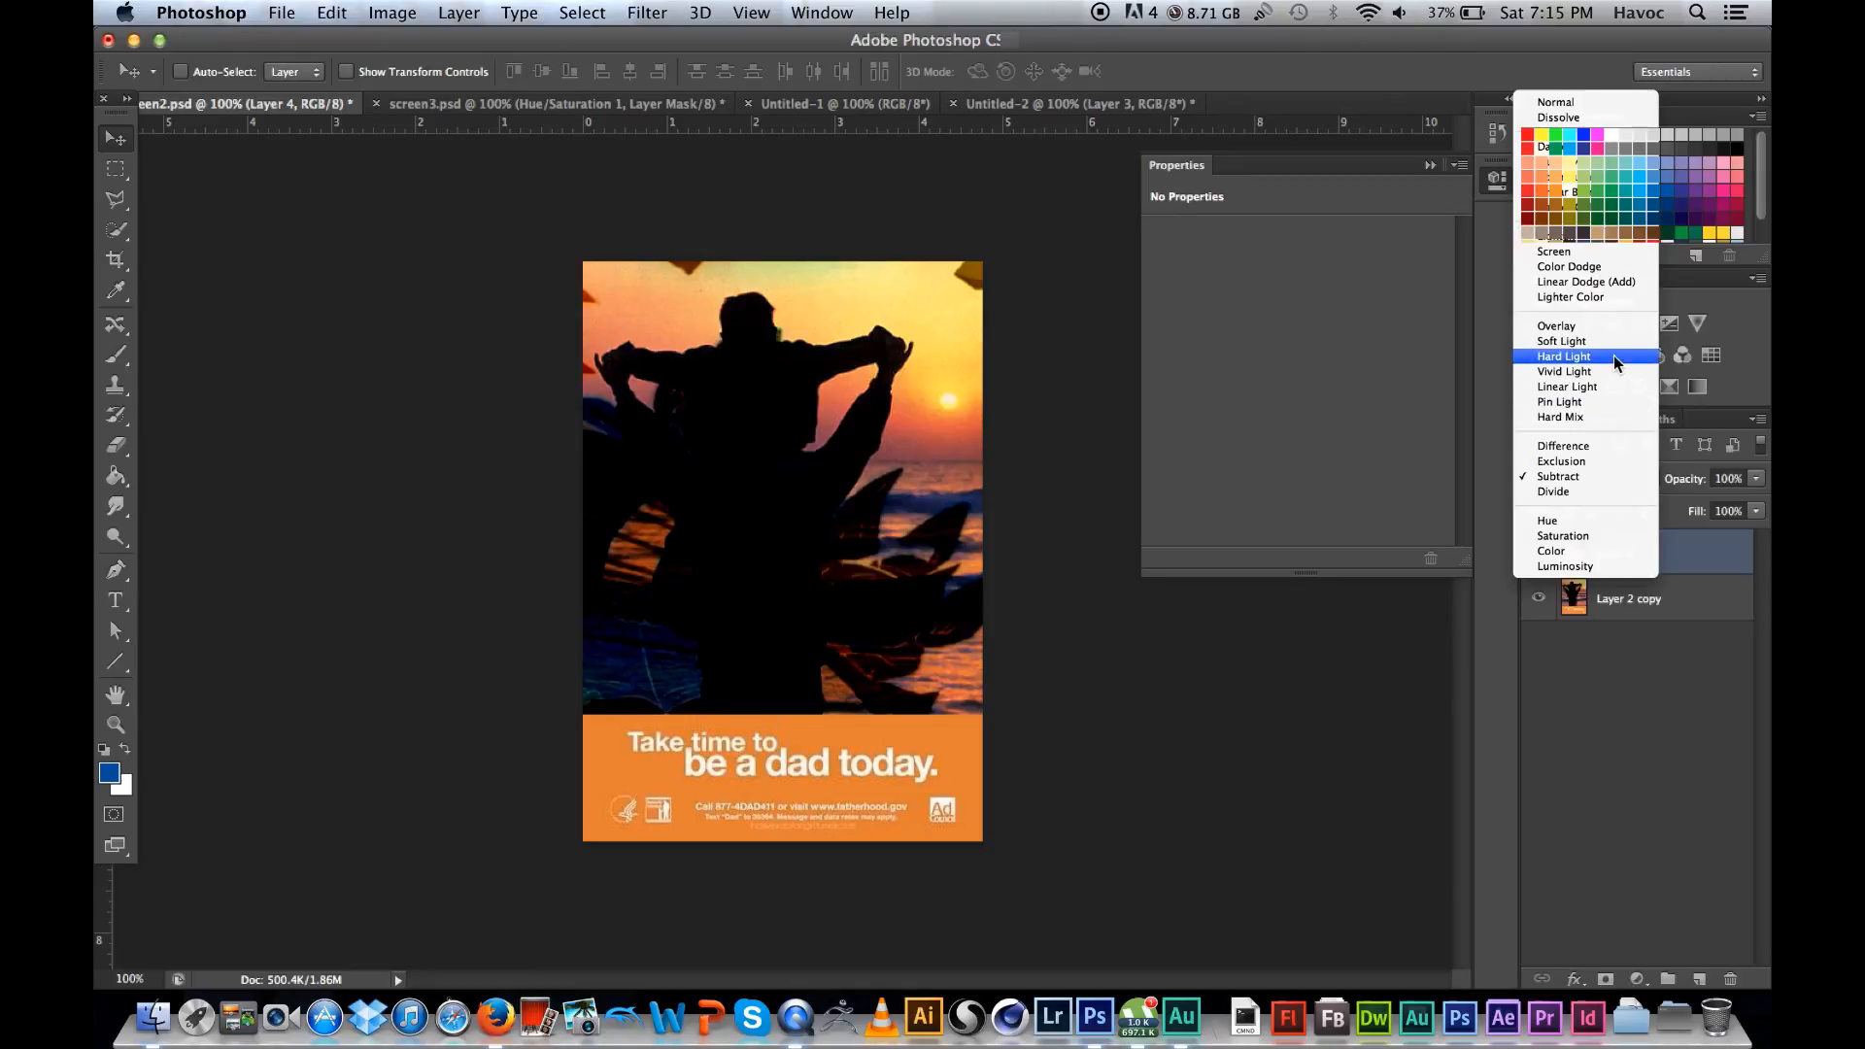
pyautogui.click(1591, 282)
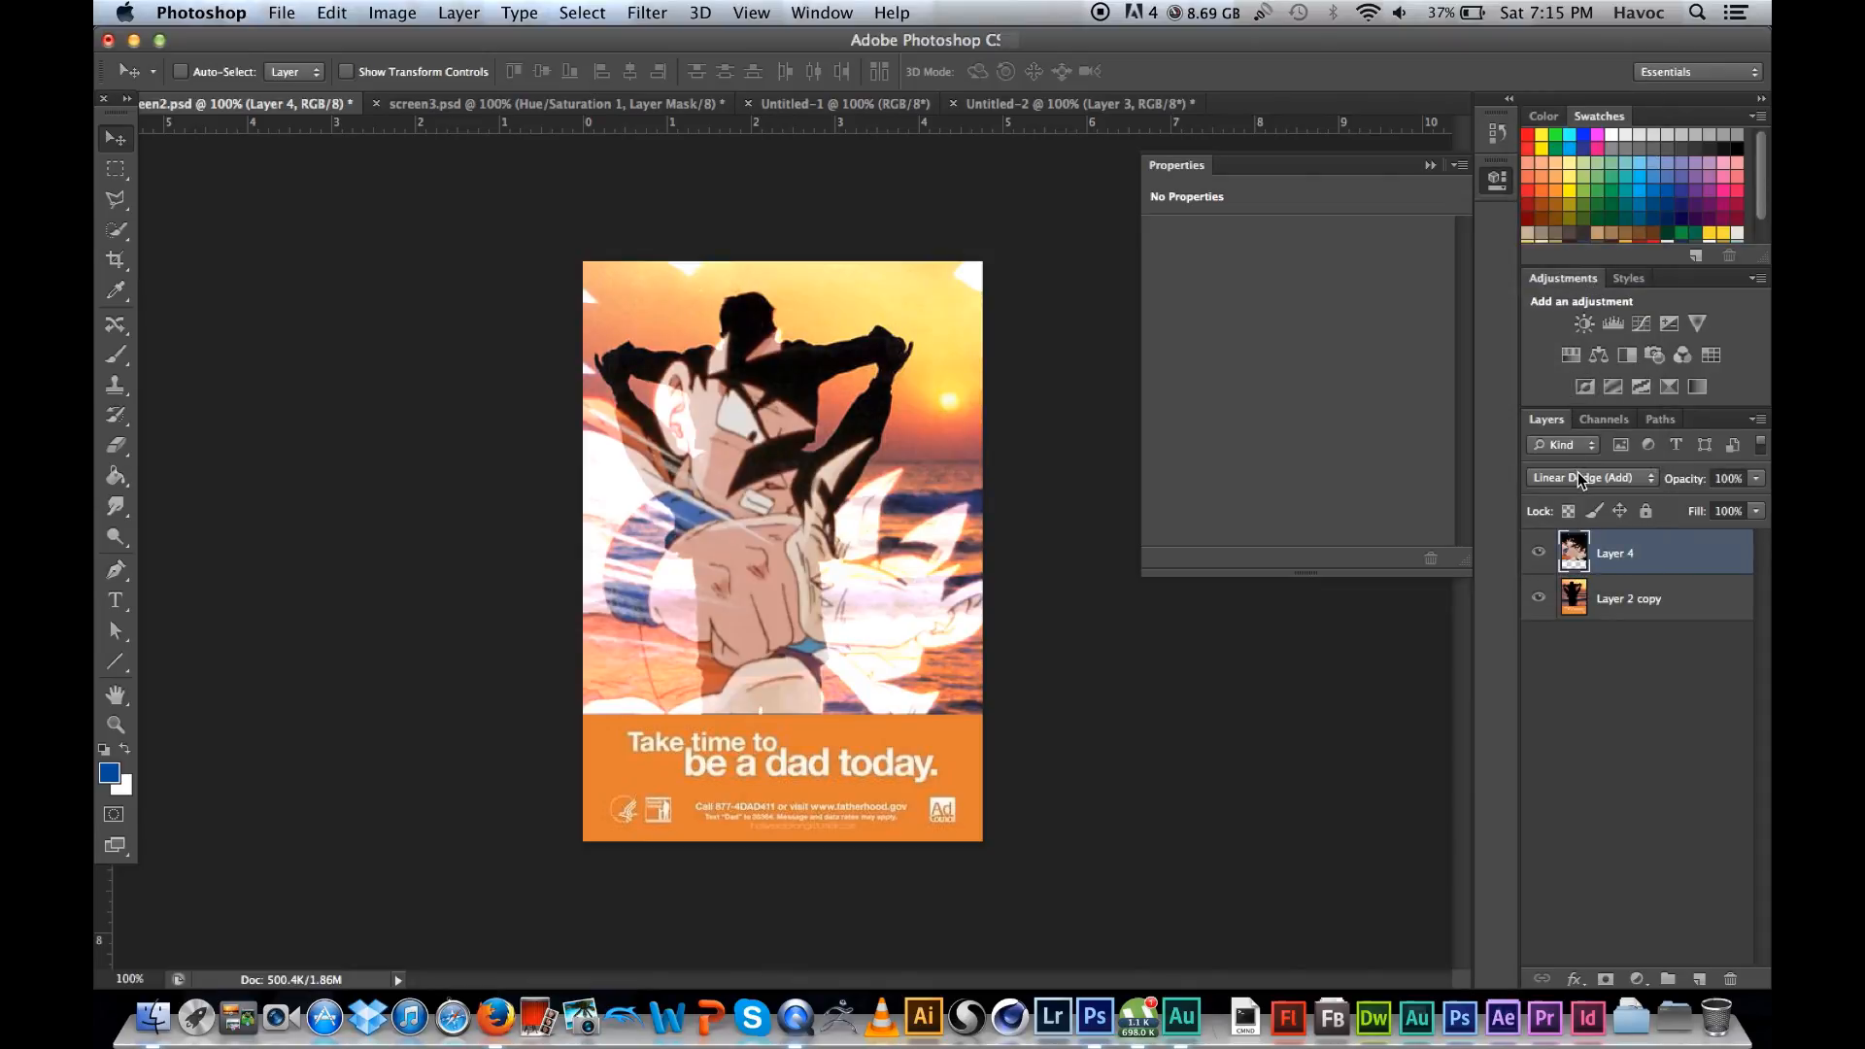
pyautogui.click(1609, 476)
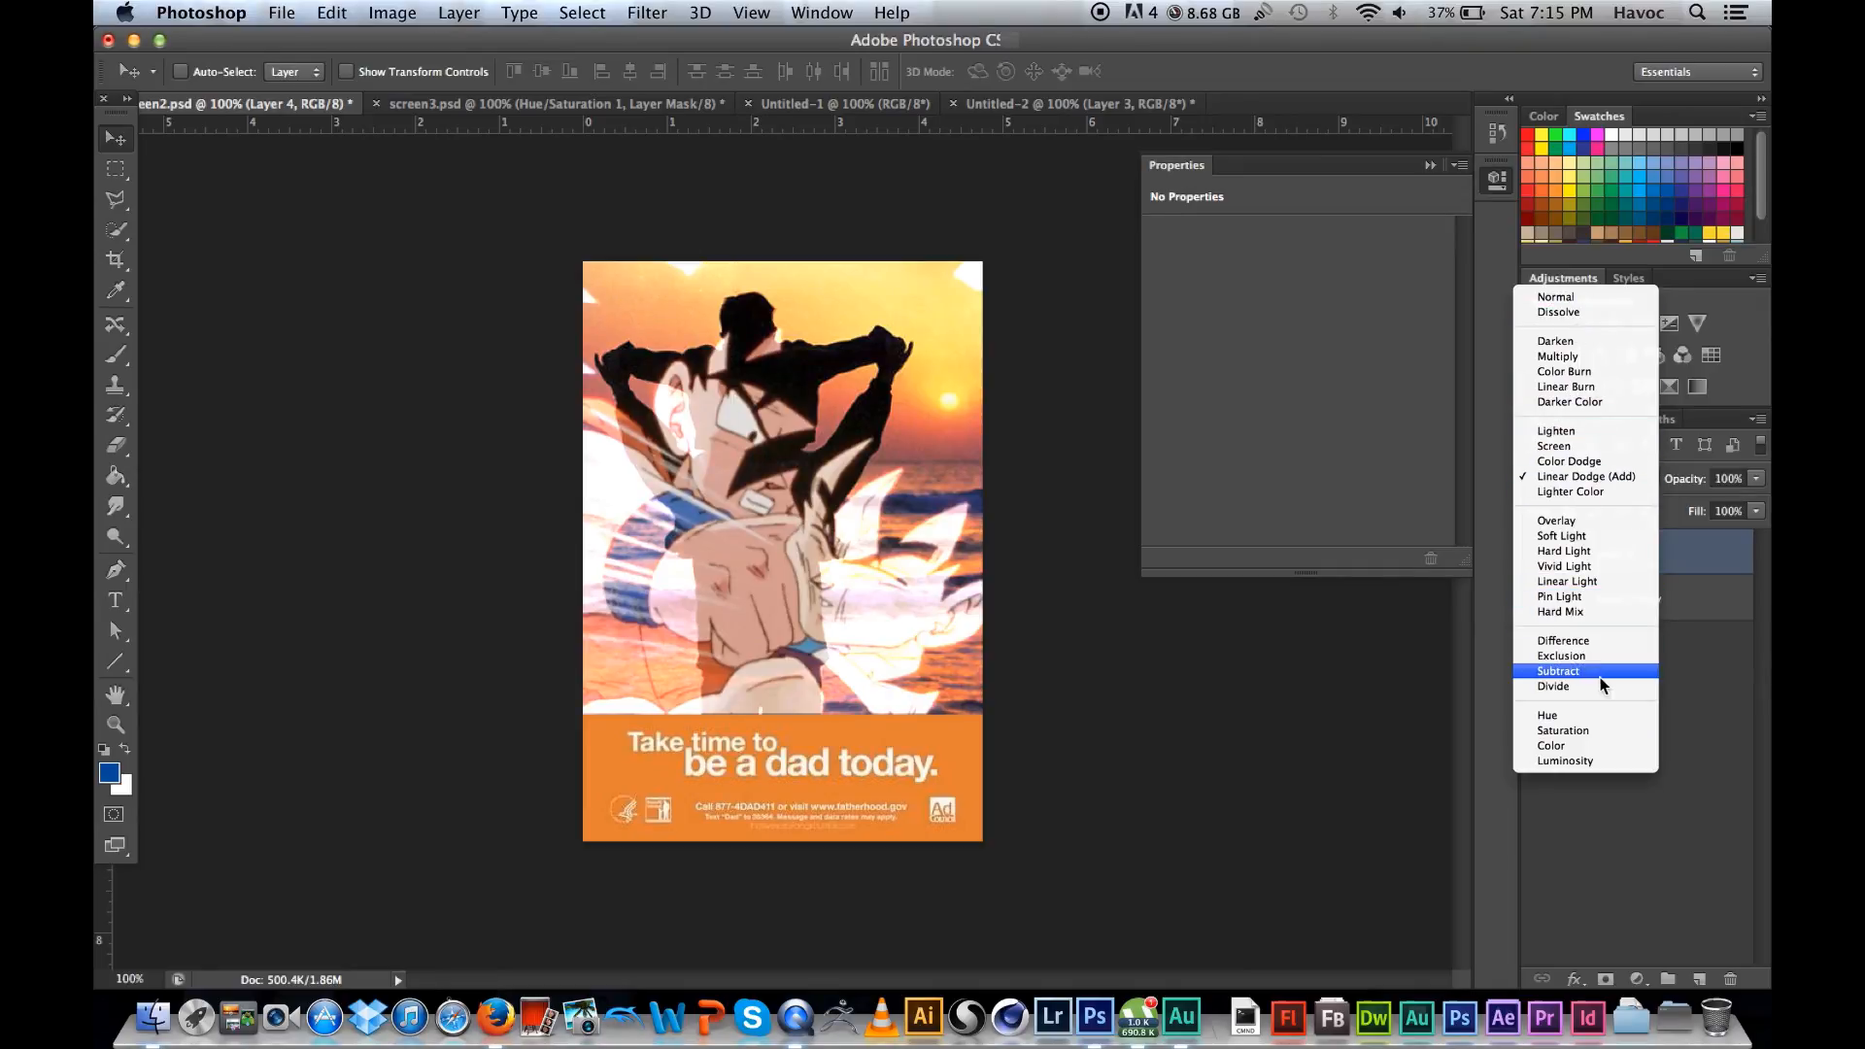
pyautogui.click(1562, 312)
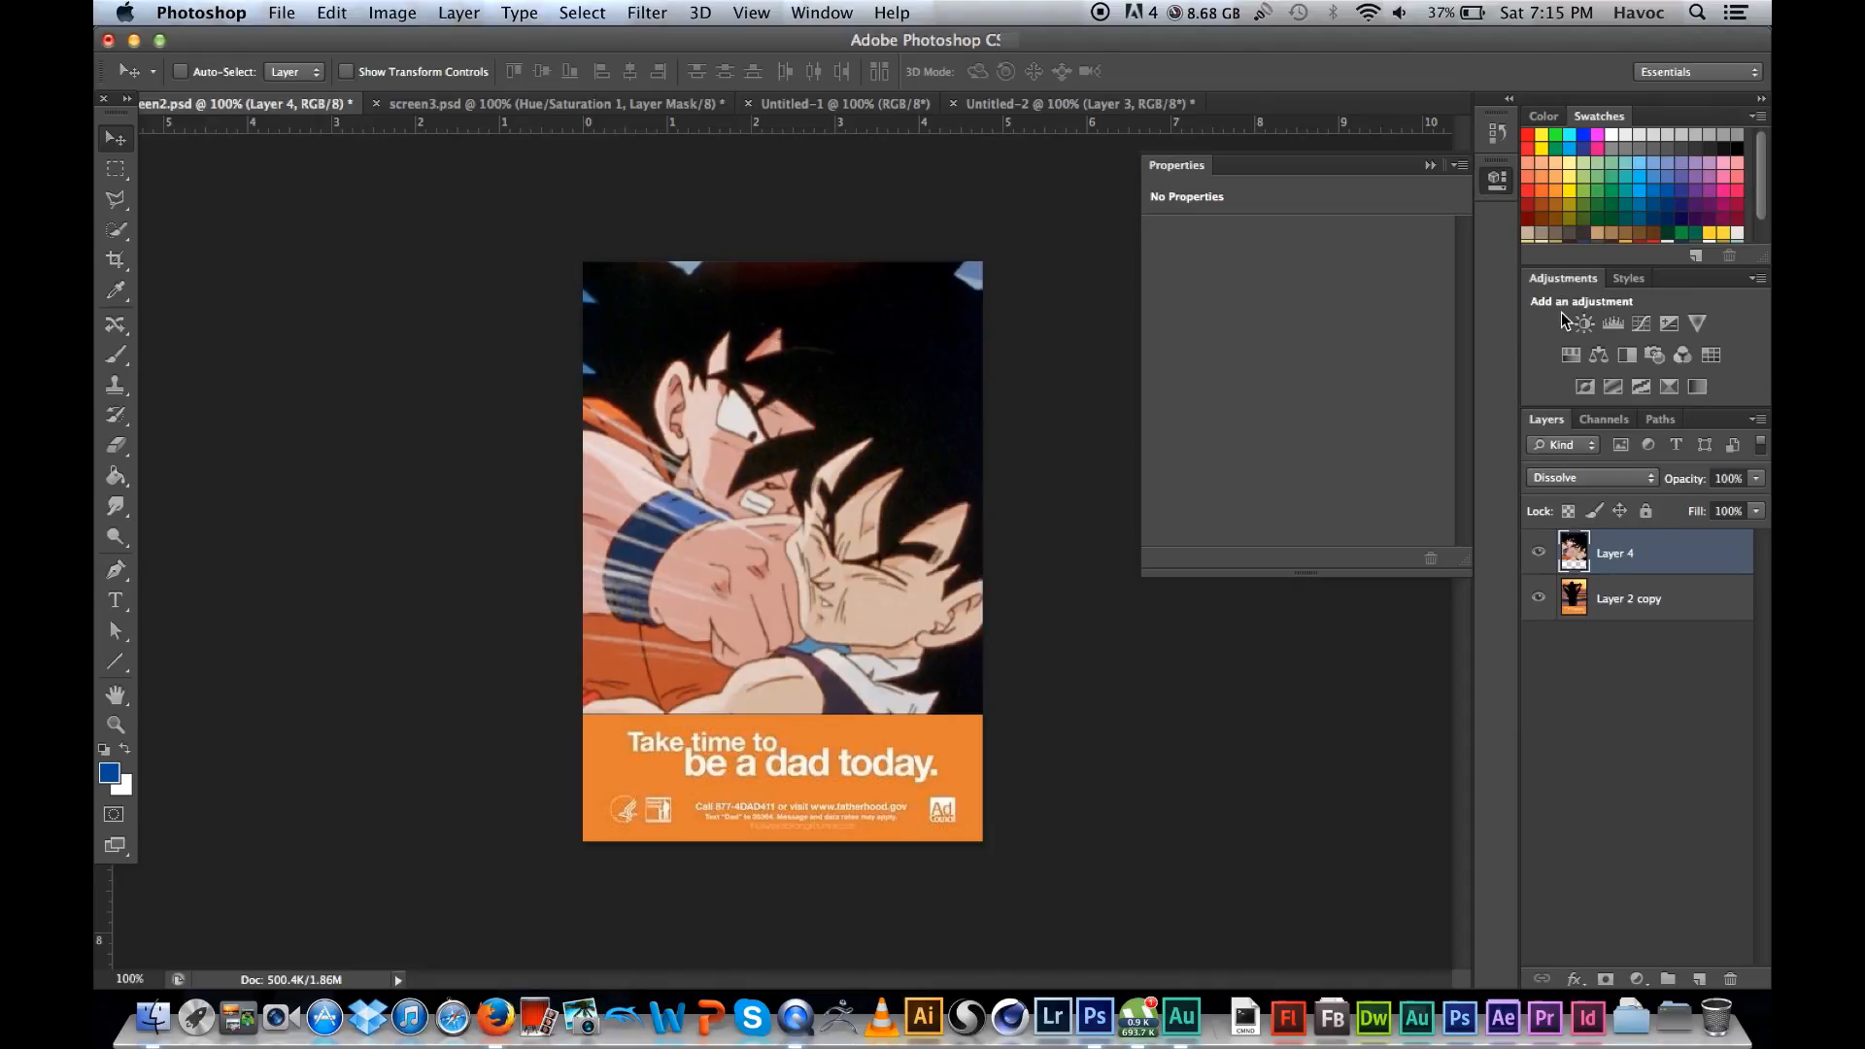
pyautogui.click(1539, 552)
pyautogui.click(1539, 552)
pyautogui.click(1615, 478)
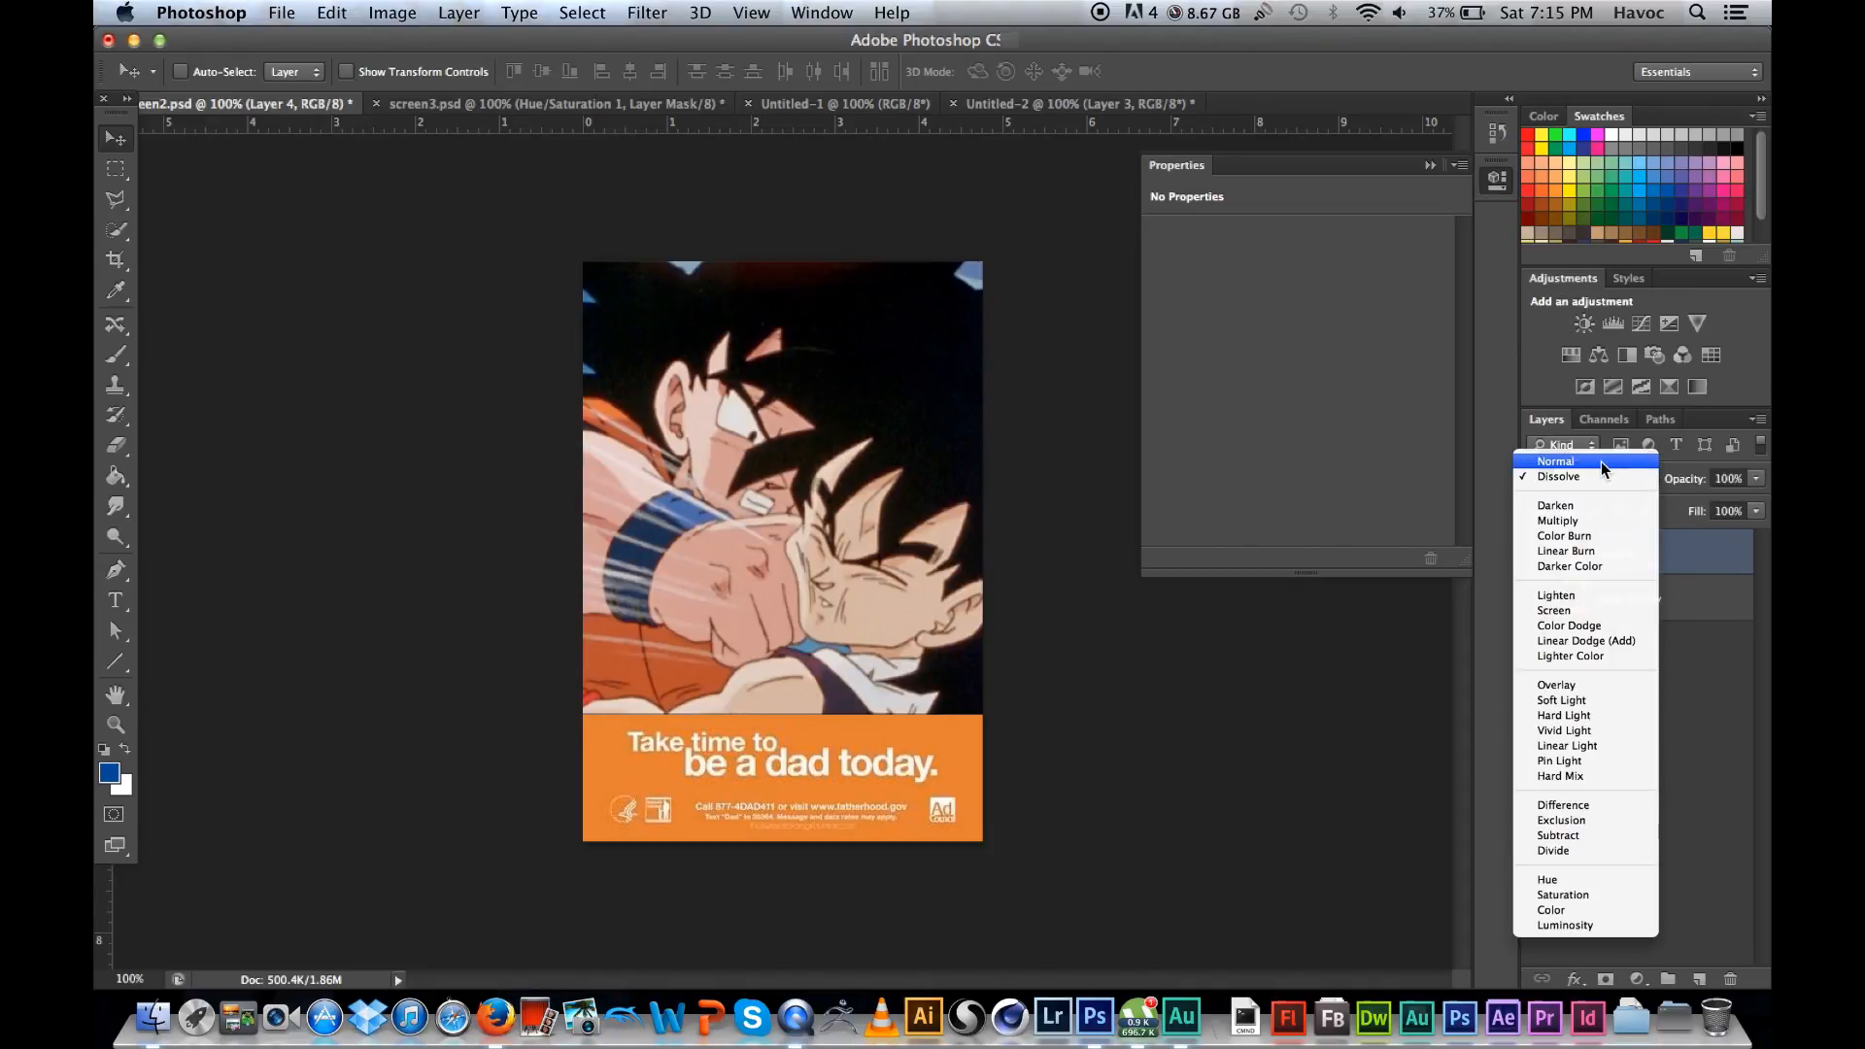
pyautogui.click(1601, 463)
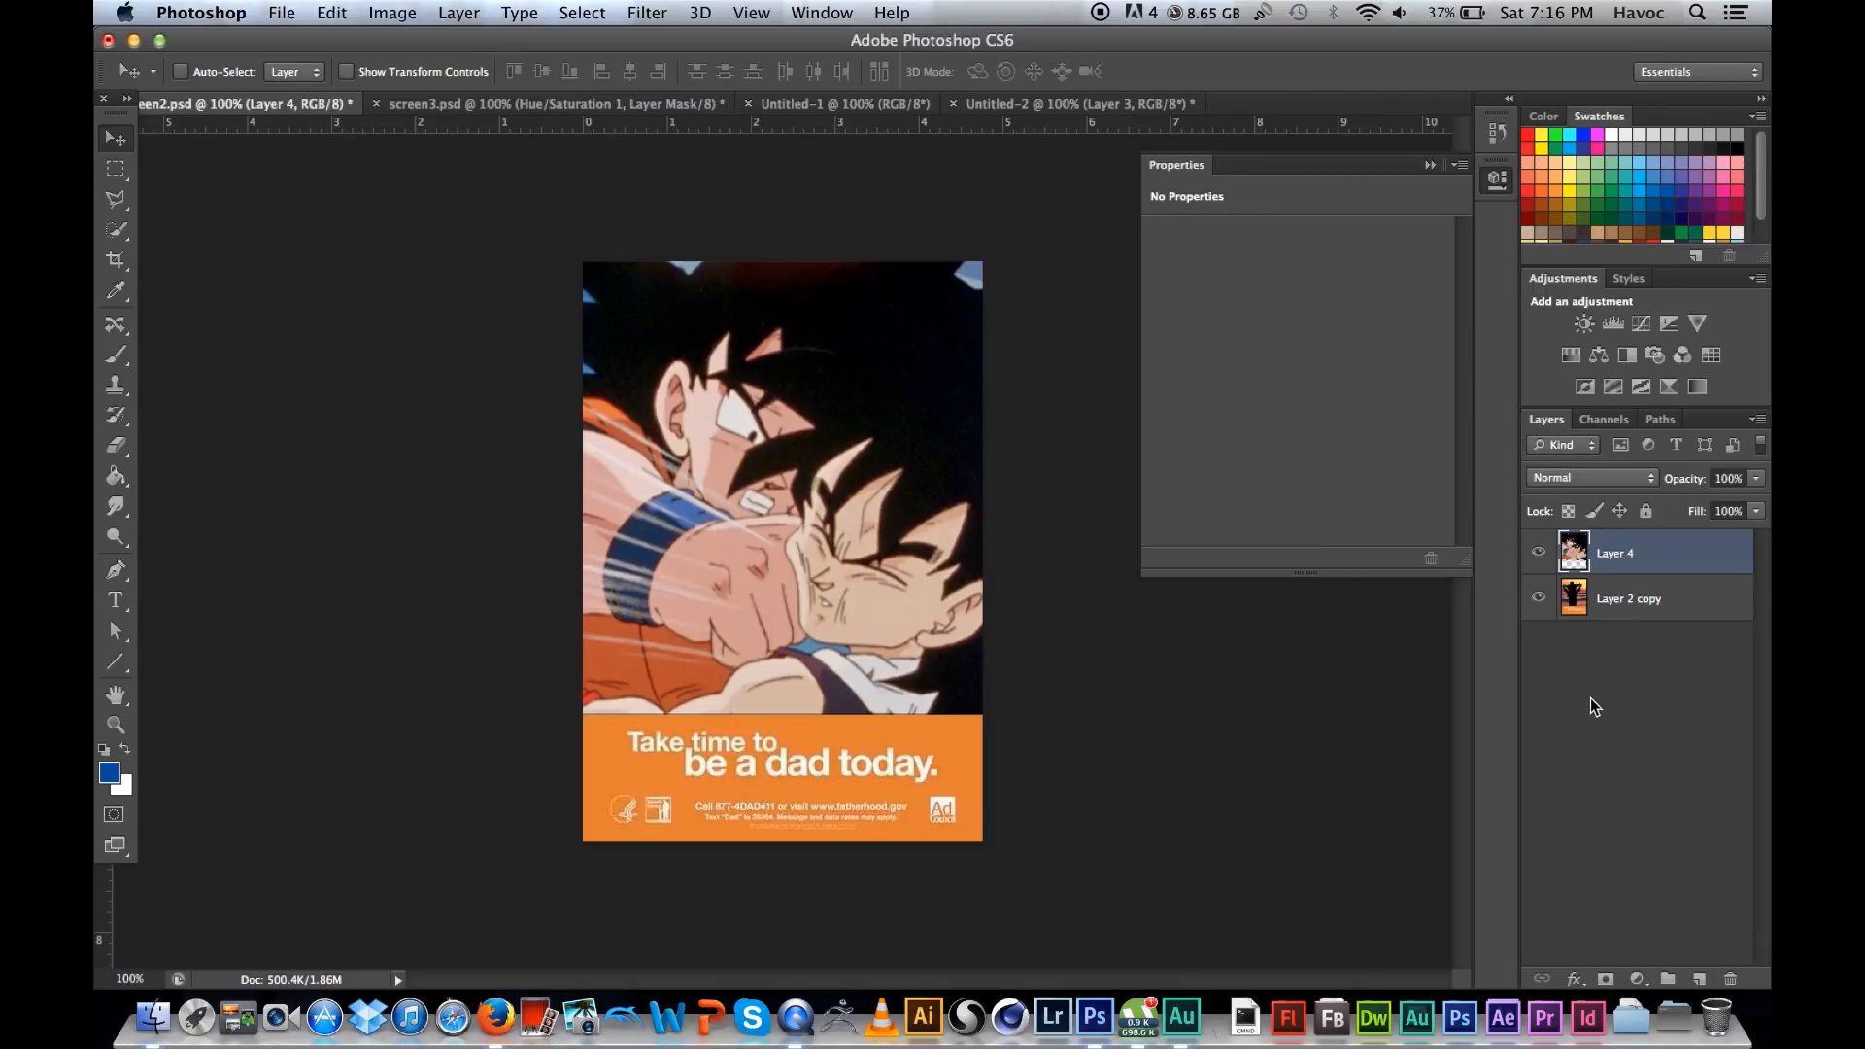
# Step: Make Layer 2 copy the active layer and hide Layer 4
pyautogui.click(1636, 605)
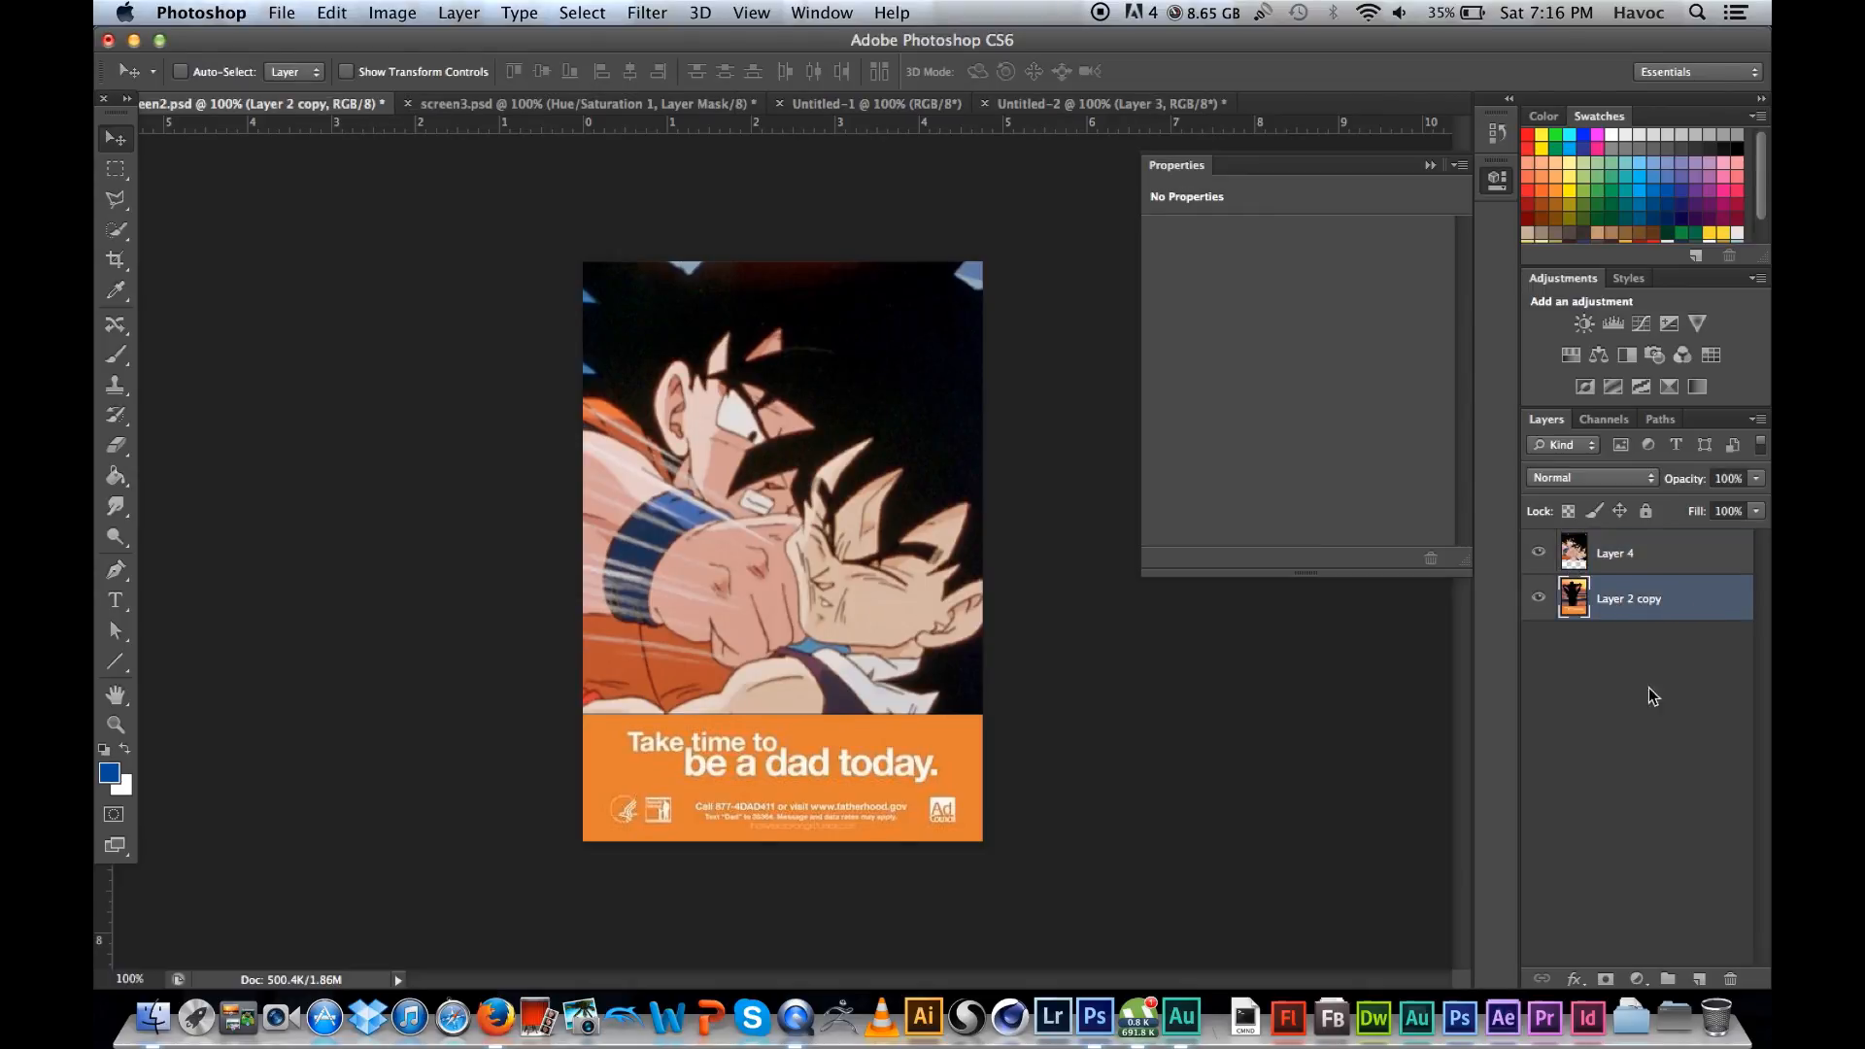
pyautogui.click(1539, 552)
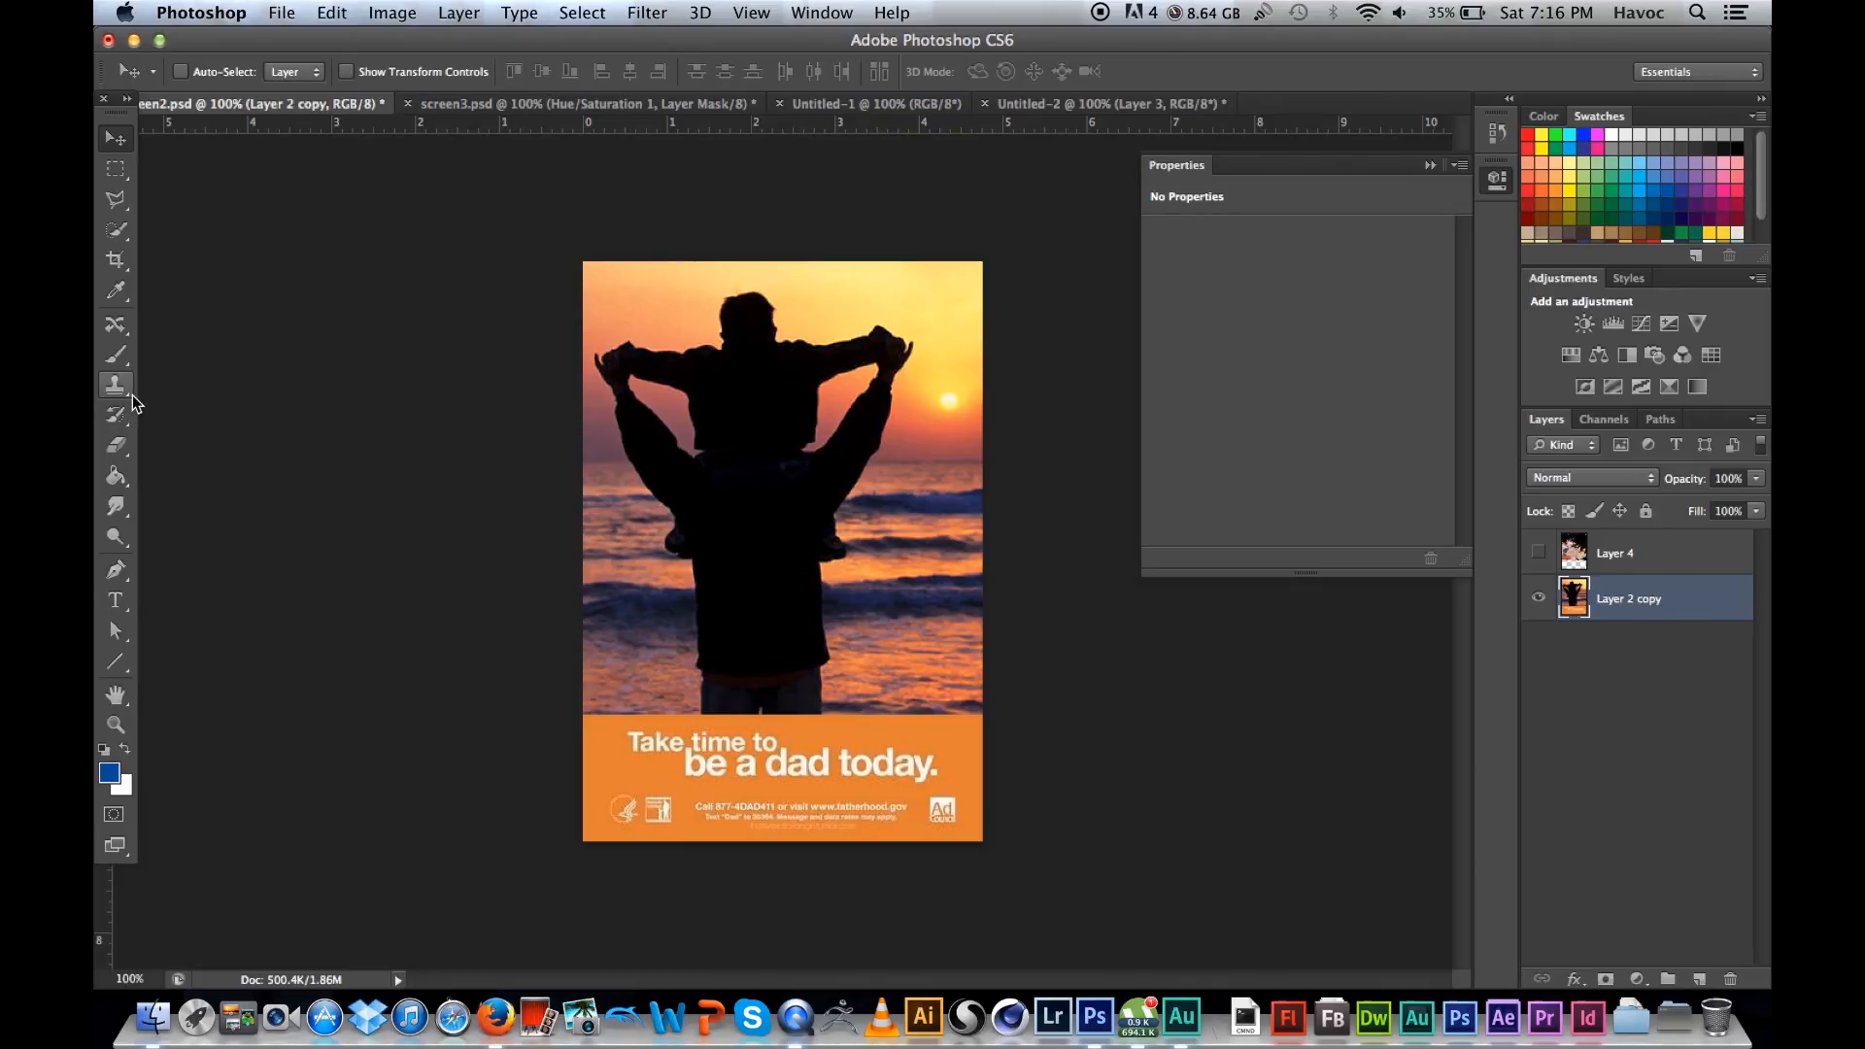
# Step: Scribble blue Brush strokes across the silhouette on Layer 2 copy and undo them
pyautogui.click(115, 354)
pyautogui.moveTo(898, 352); pyautogui.dragTo(795, 435)
pyautogui.moveTo(742, 492)
pyautogui.mouseDown()
pyautogui.moveTo(853, 583)
pyautogui.moveTo(902, 414)
pyautogui.moveTo(643, 303)
pyautogui.moveTo(977, 291)
pyautogui.mouseUp()
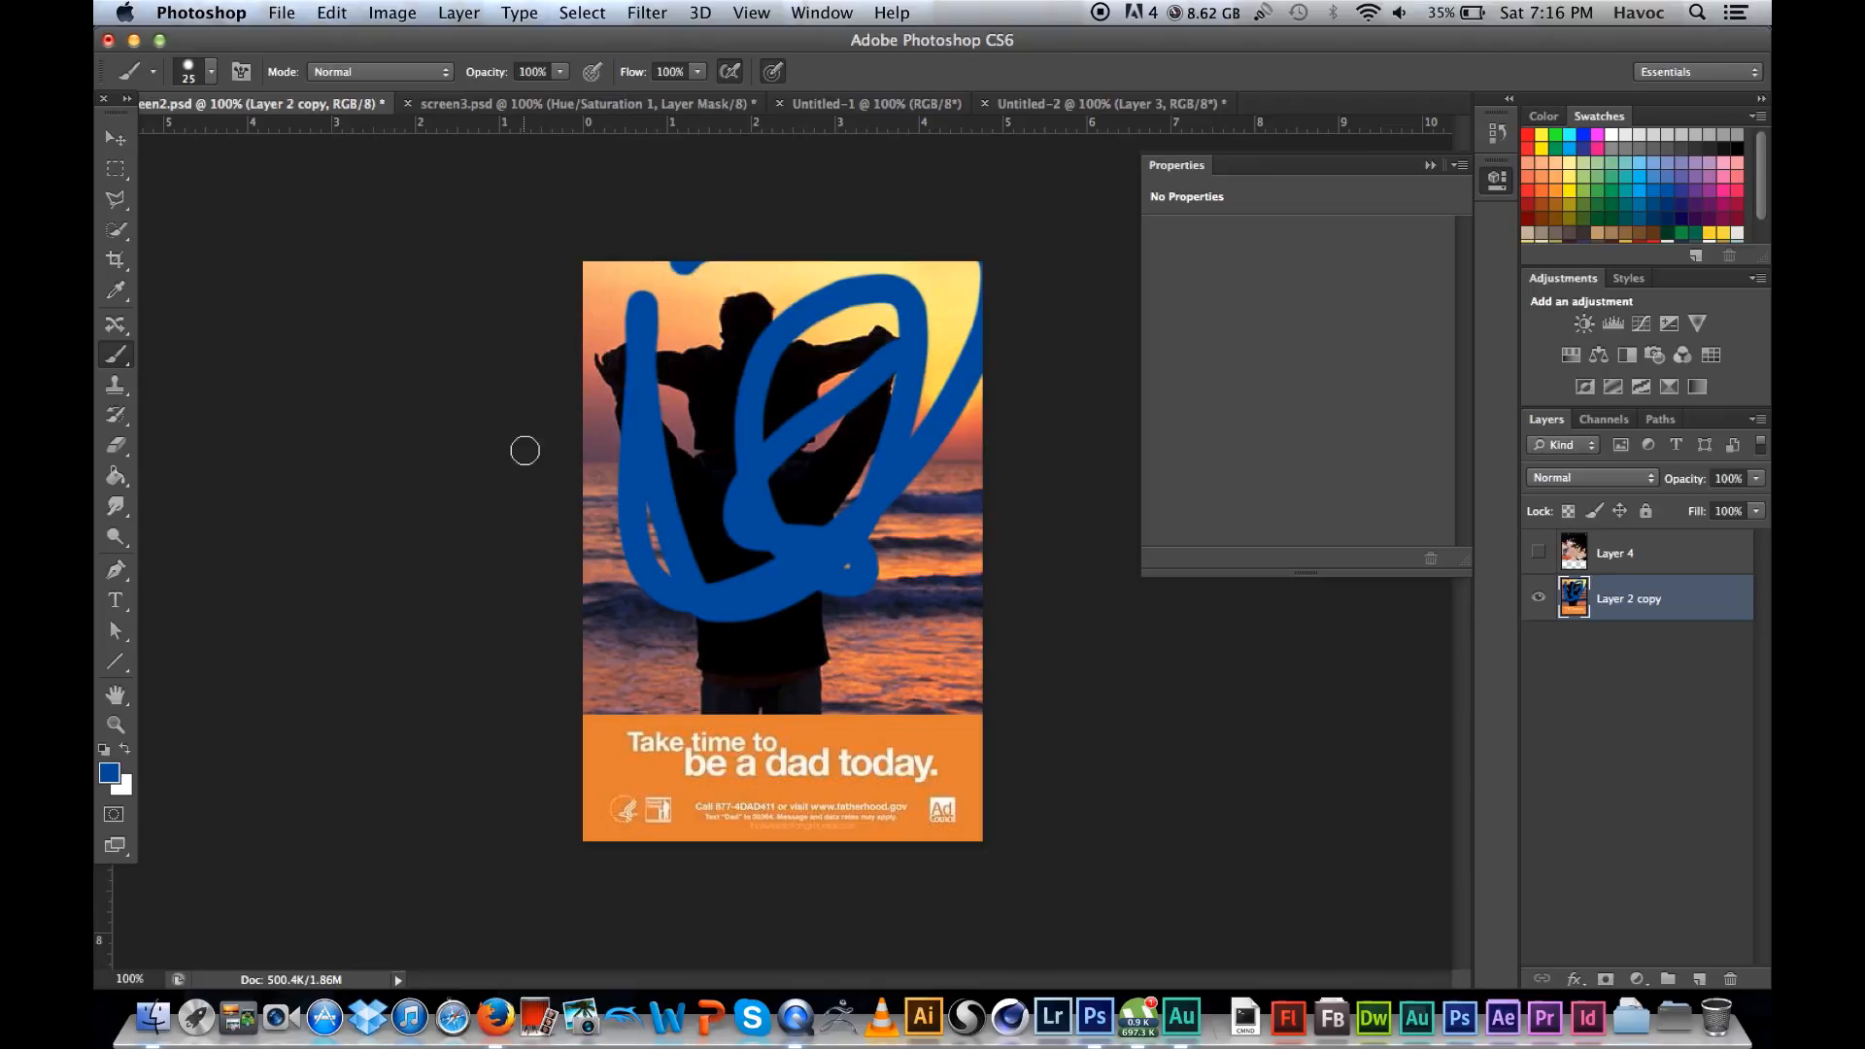
pyautogui.press('super+z')
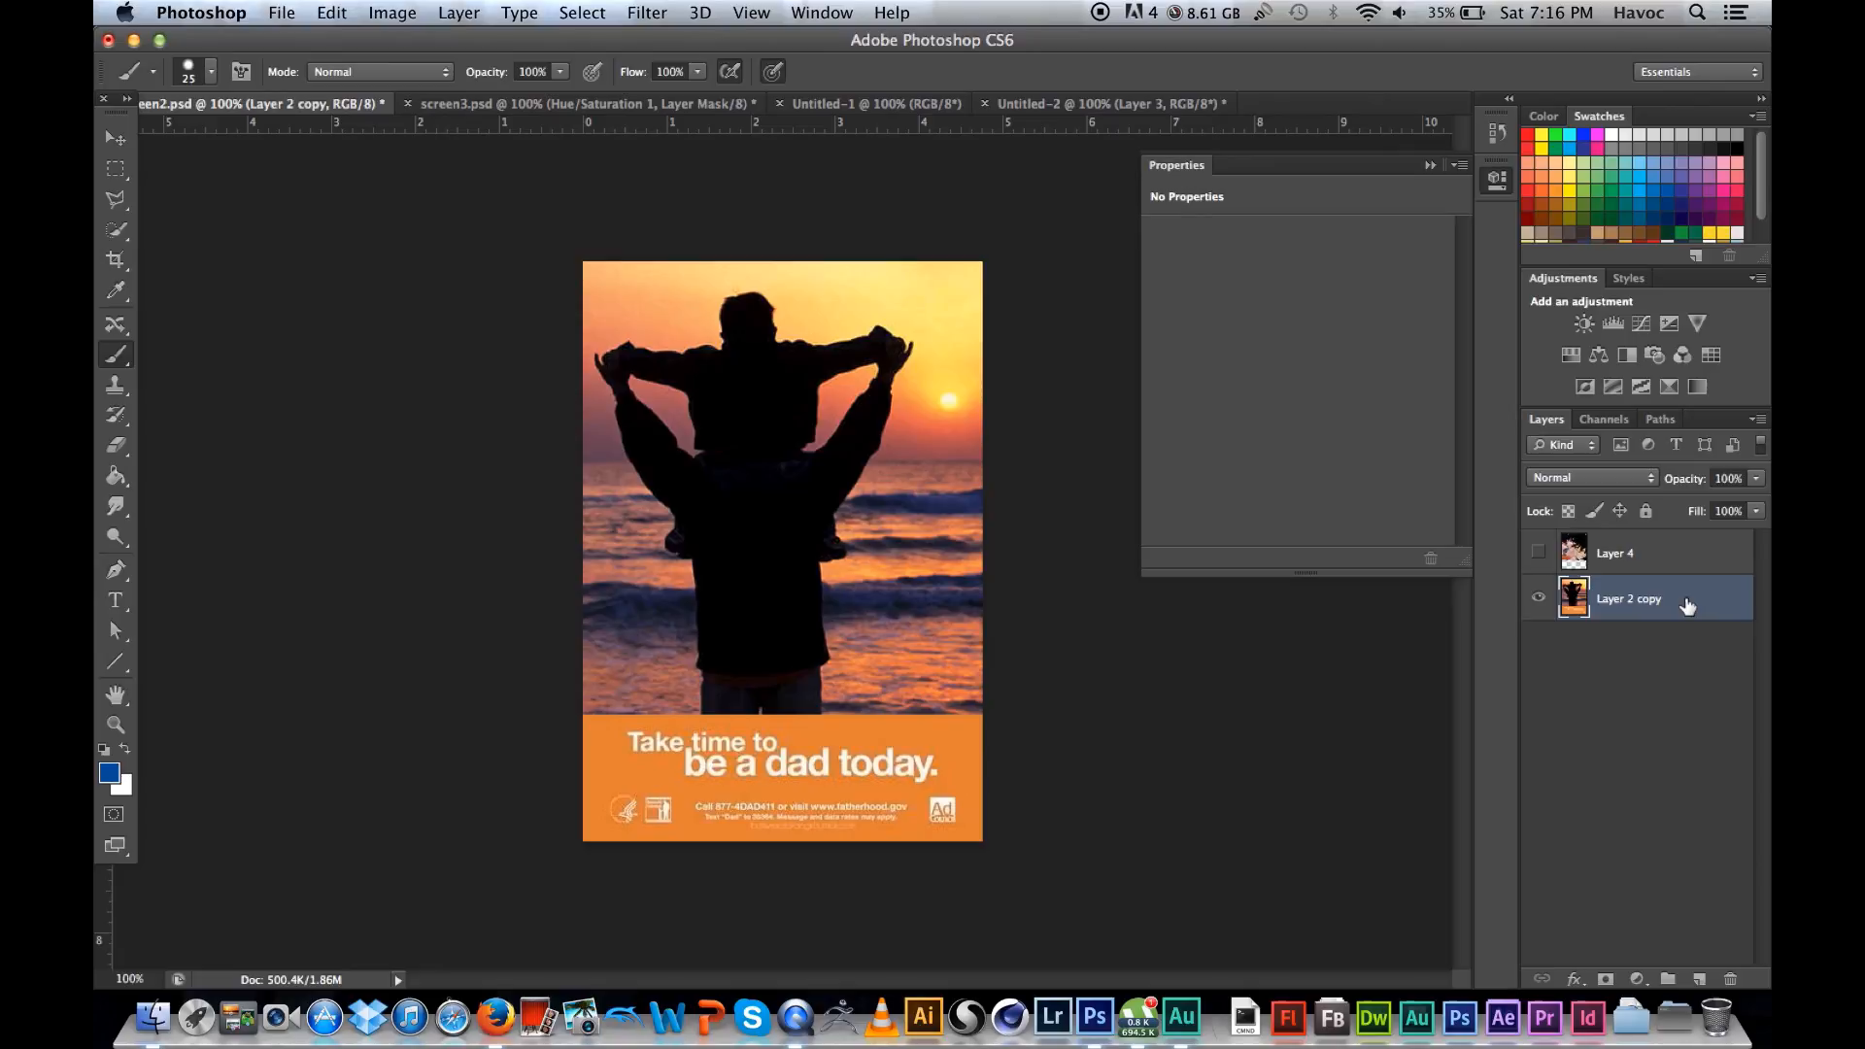
# Step: Duplicate Layer 2 copy and place both the duplicate and Layer 2 copy in a new layer group
pyautogui.moveTo(1687, 607); pyautogui.dragTo(1699, 975)
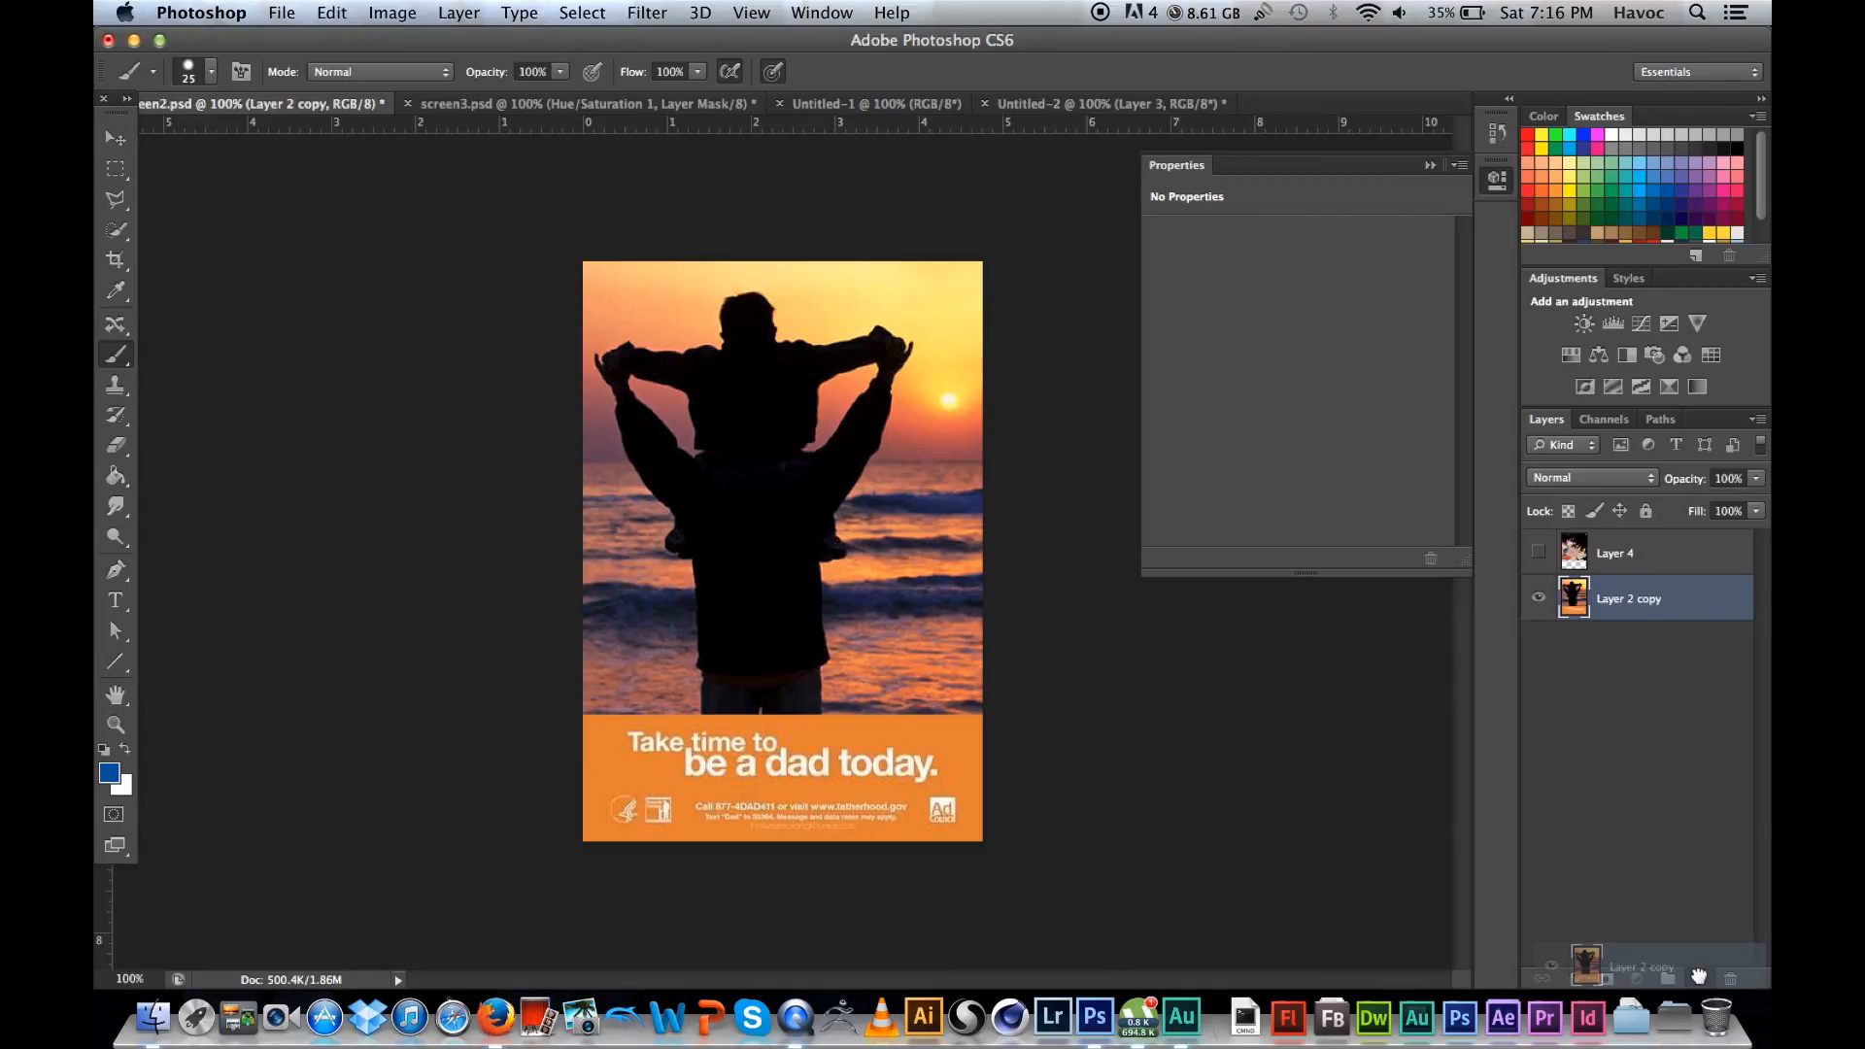
pyautogui.moveTo(1699, 975); pyautogui.dragTo(1699, 975)
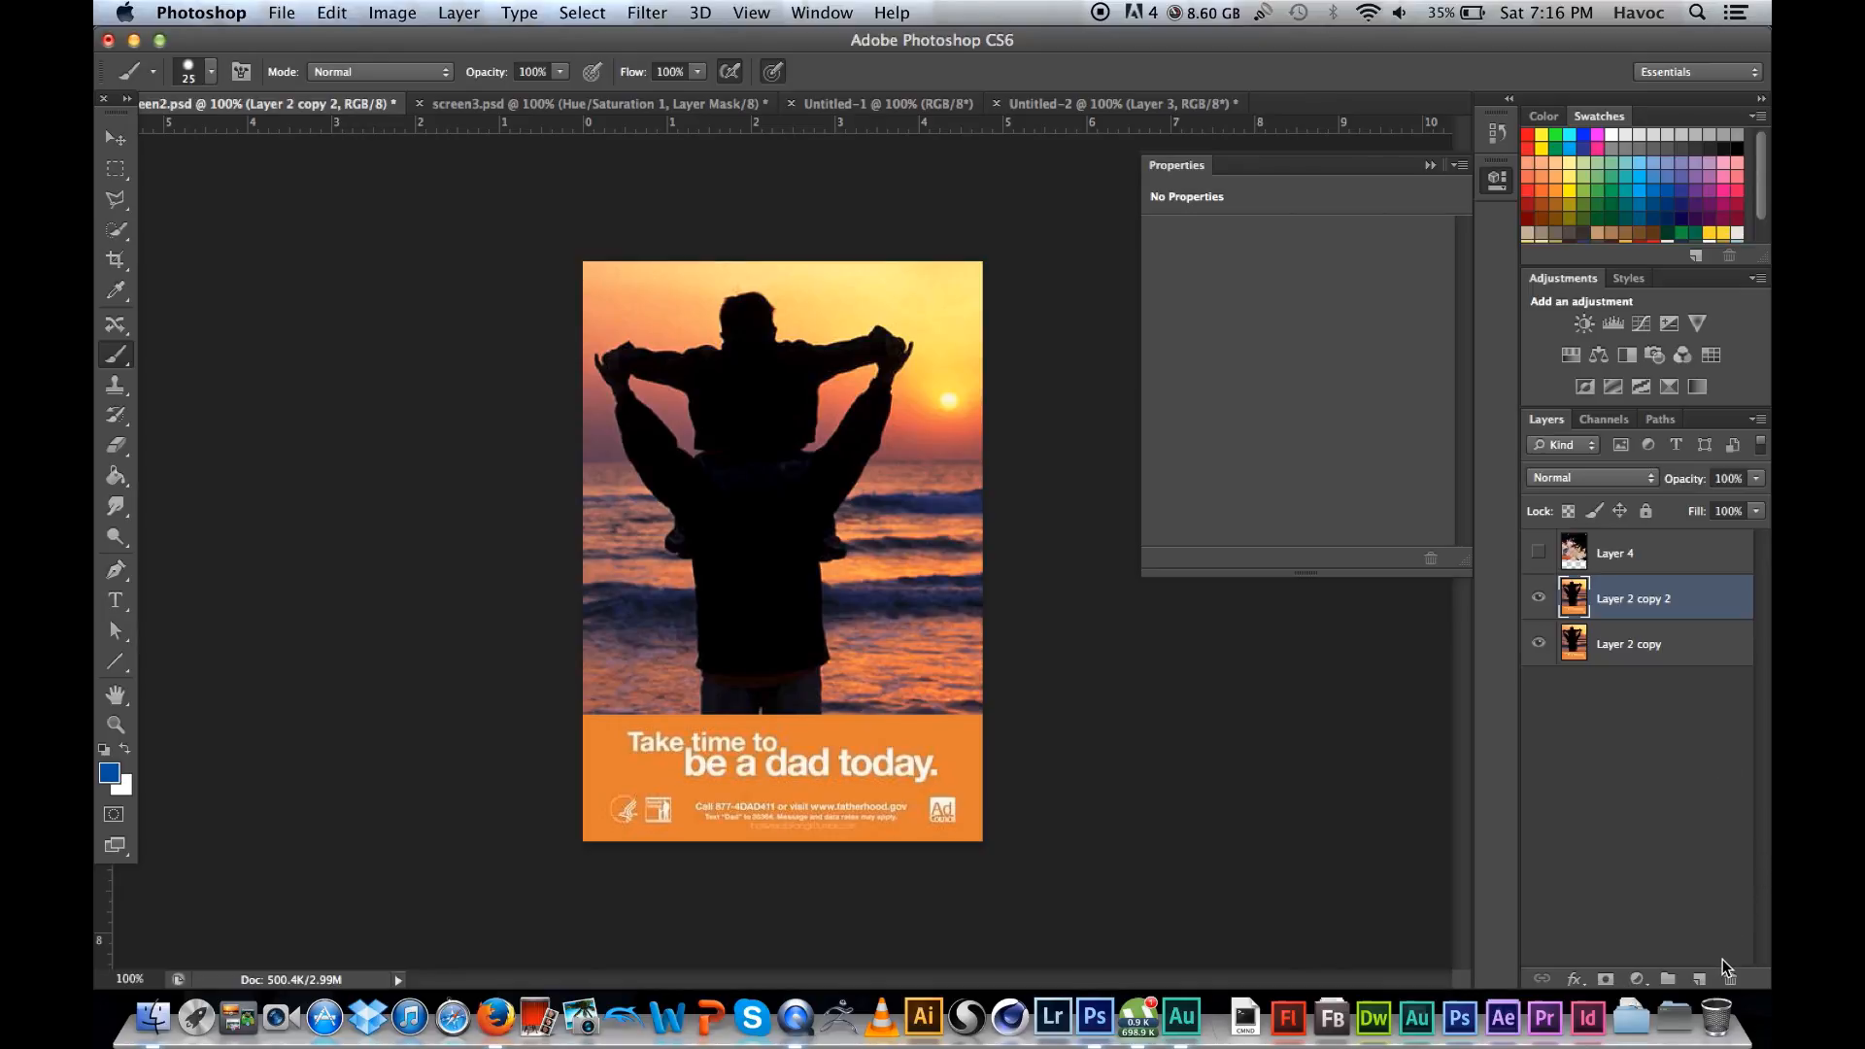
pyautogui.click(1668, 979)
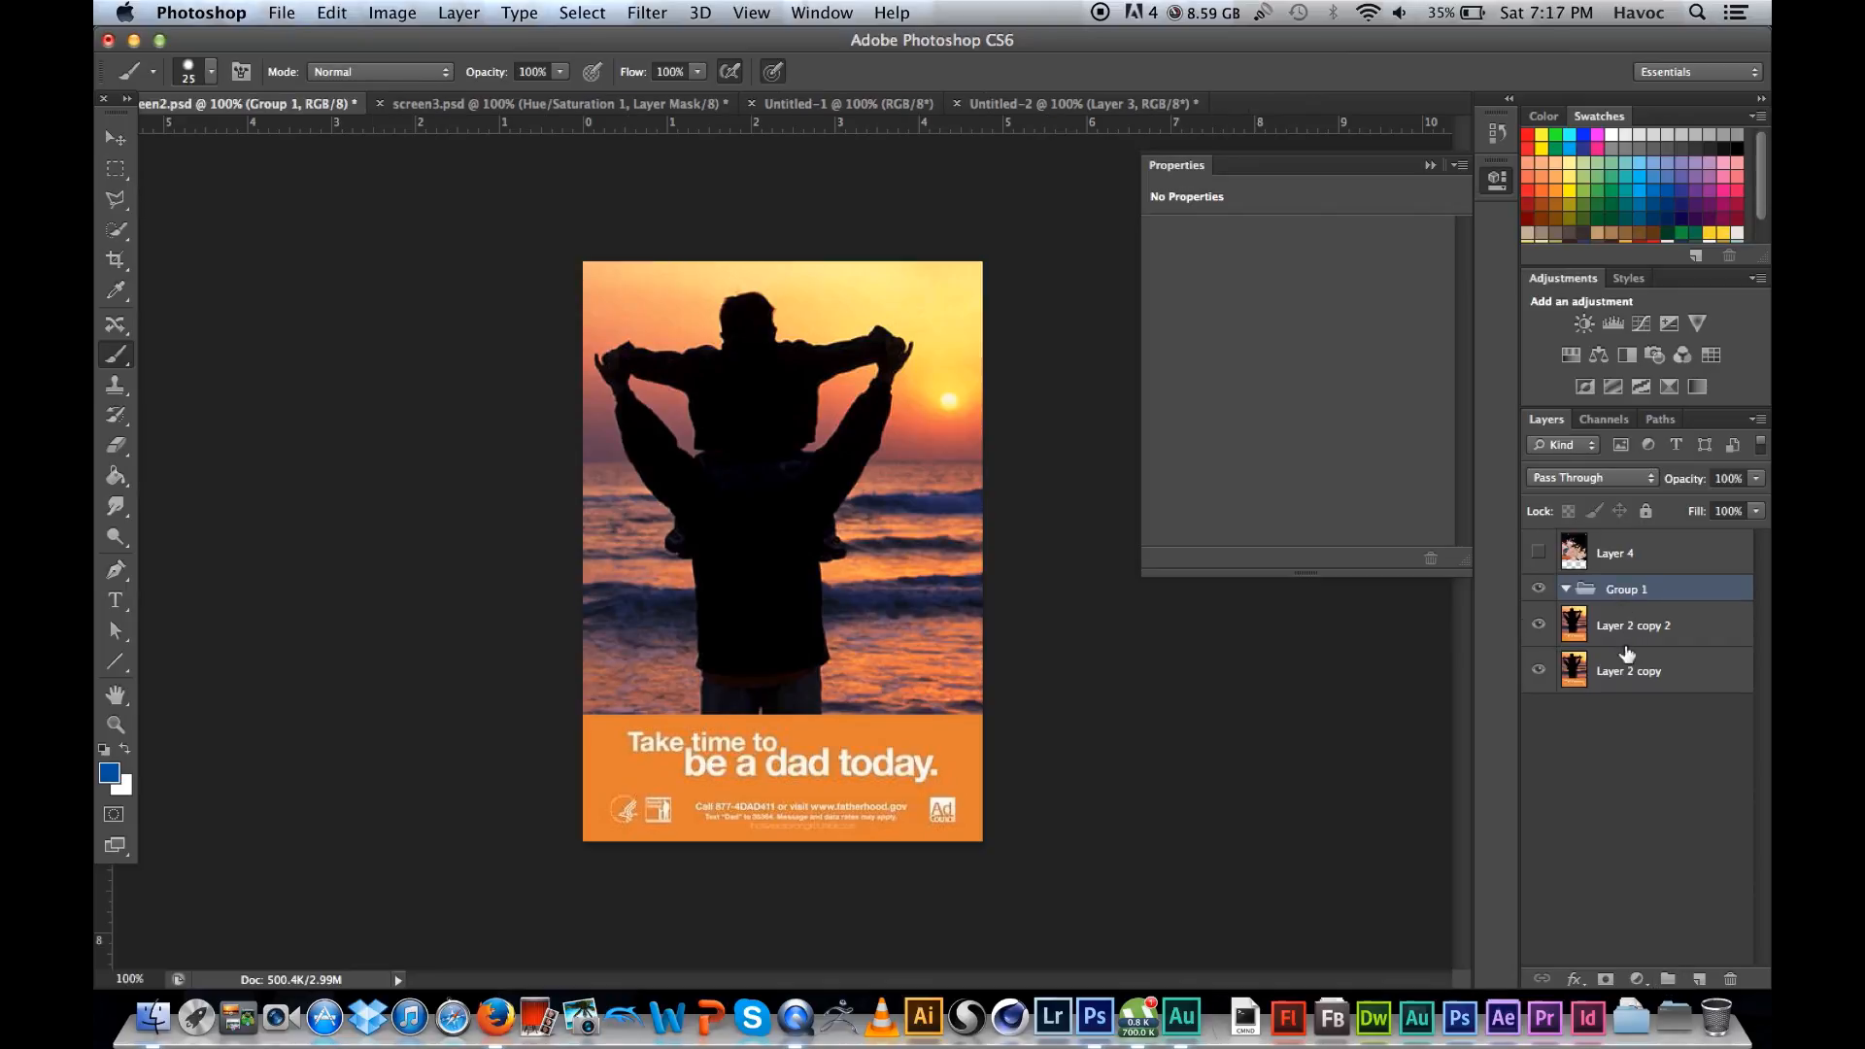
pyautogui.moveTo(1629, 637); pyautogui.dragTo(1619, 595)
pyautogui.moveTo(1630, 680); pyautogui.dragTo(1622, 610)
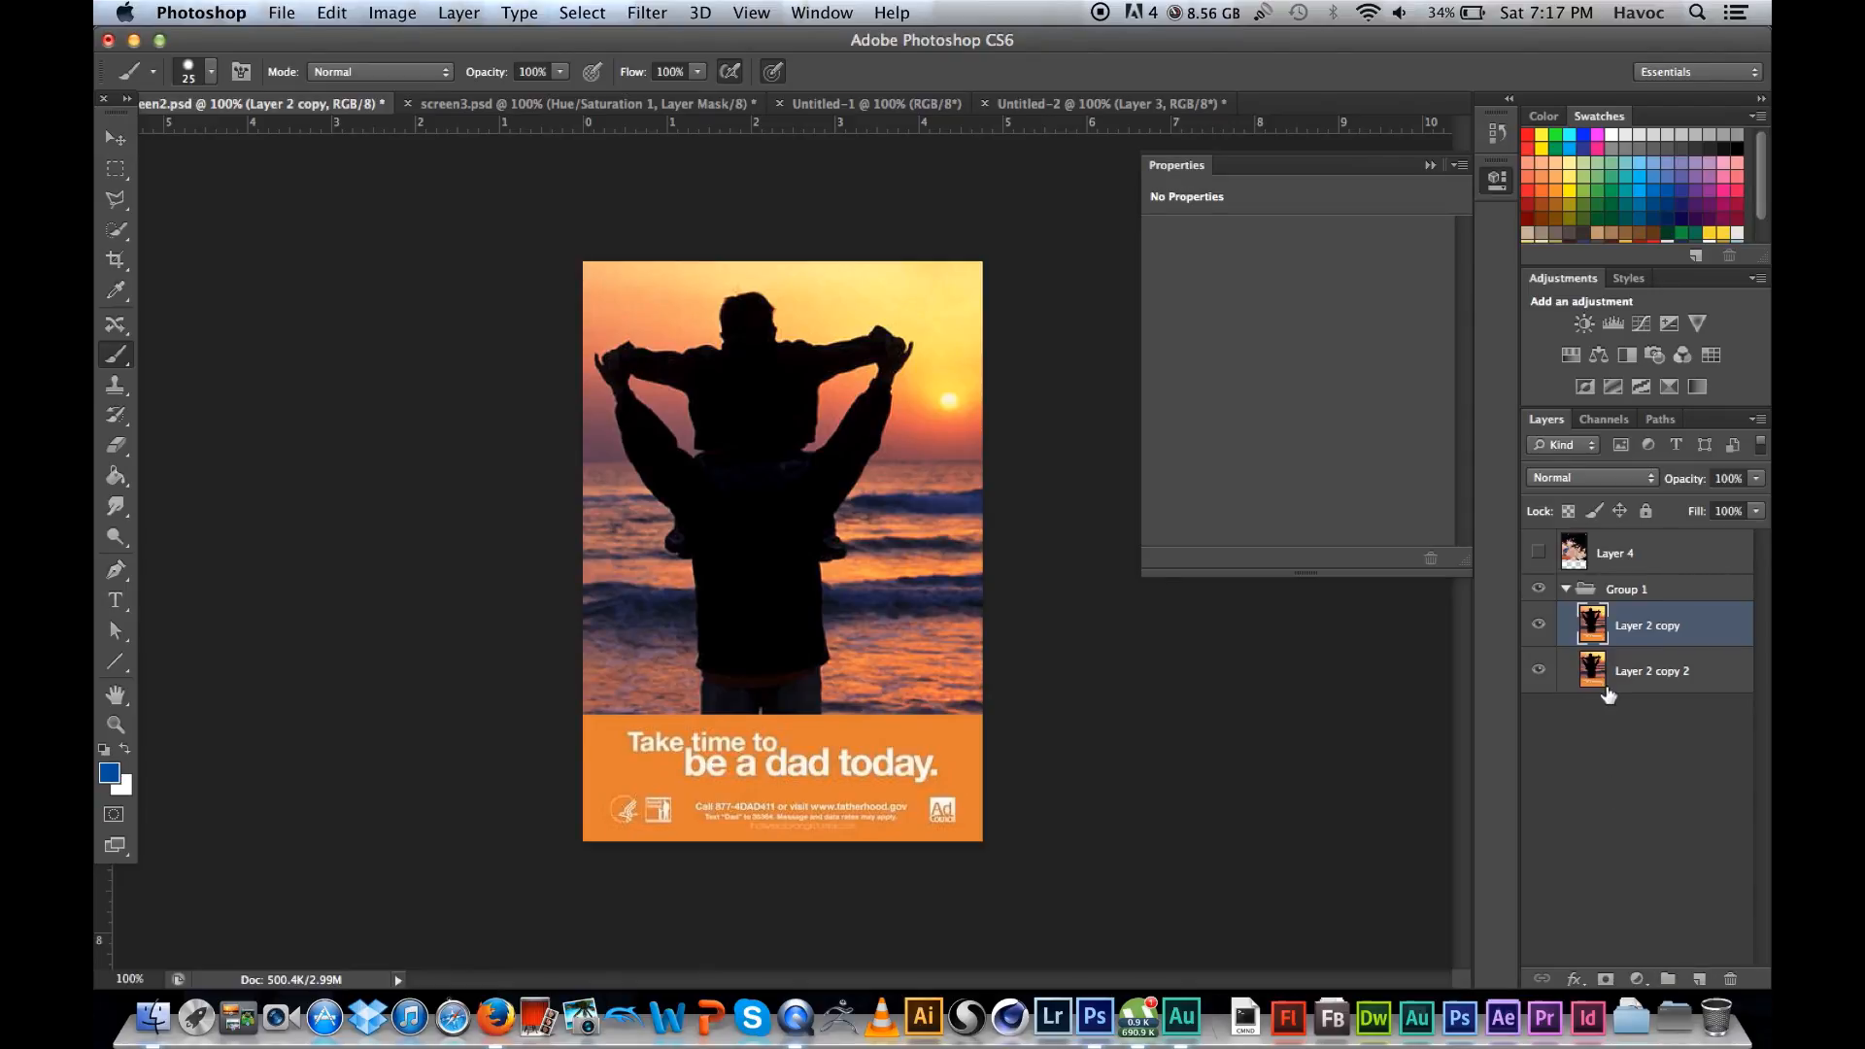
# Step: Expand and collapse Group 1, leaving it collapsed
pyautogui.click(1563, 592)
pyautogui.click(1564, 590)
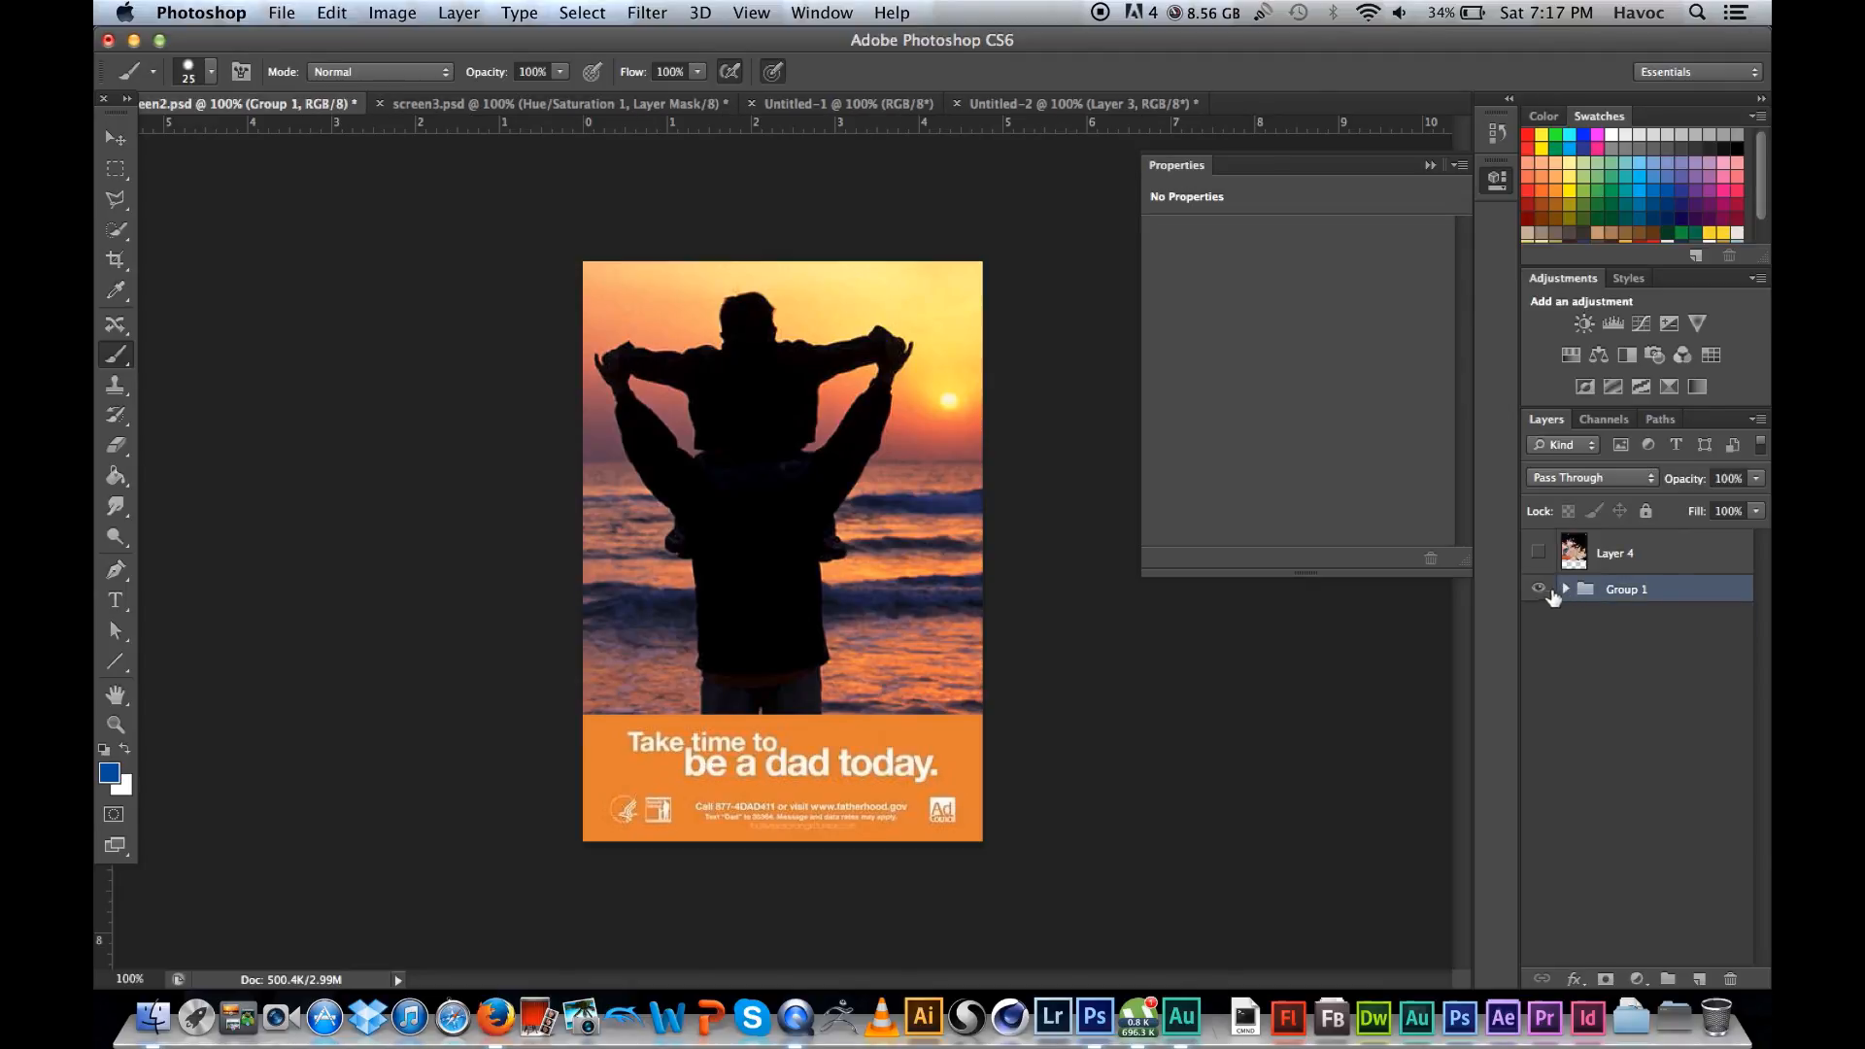
pyautogui.click(1566, 589)
pyautogui.click(1566, 590)
# Step: Show Layer 4 and activate the Move tool
pyautogui.click(1539, 552)
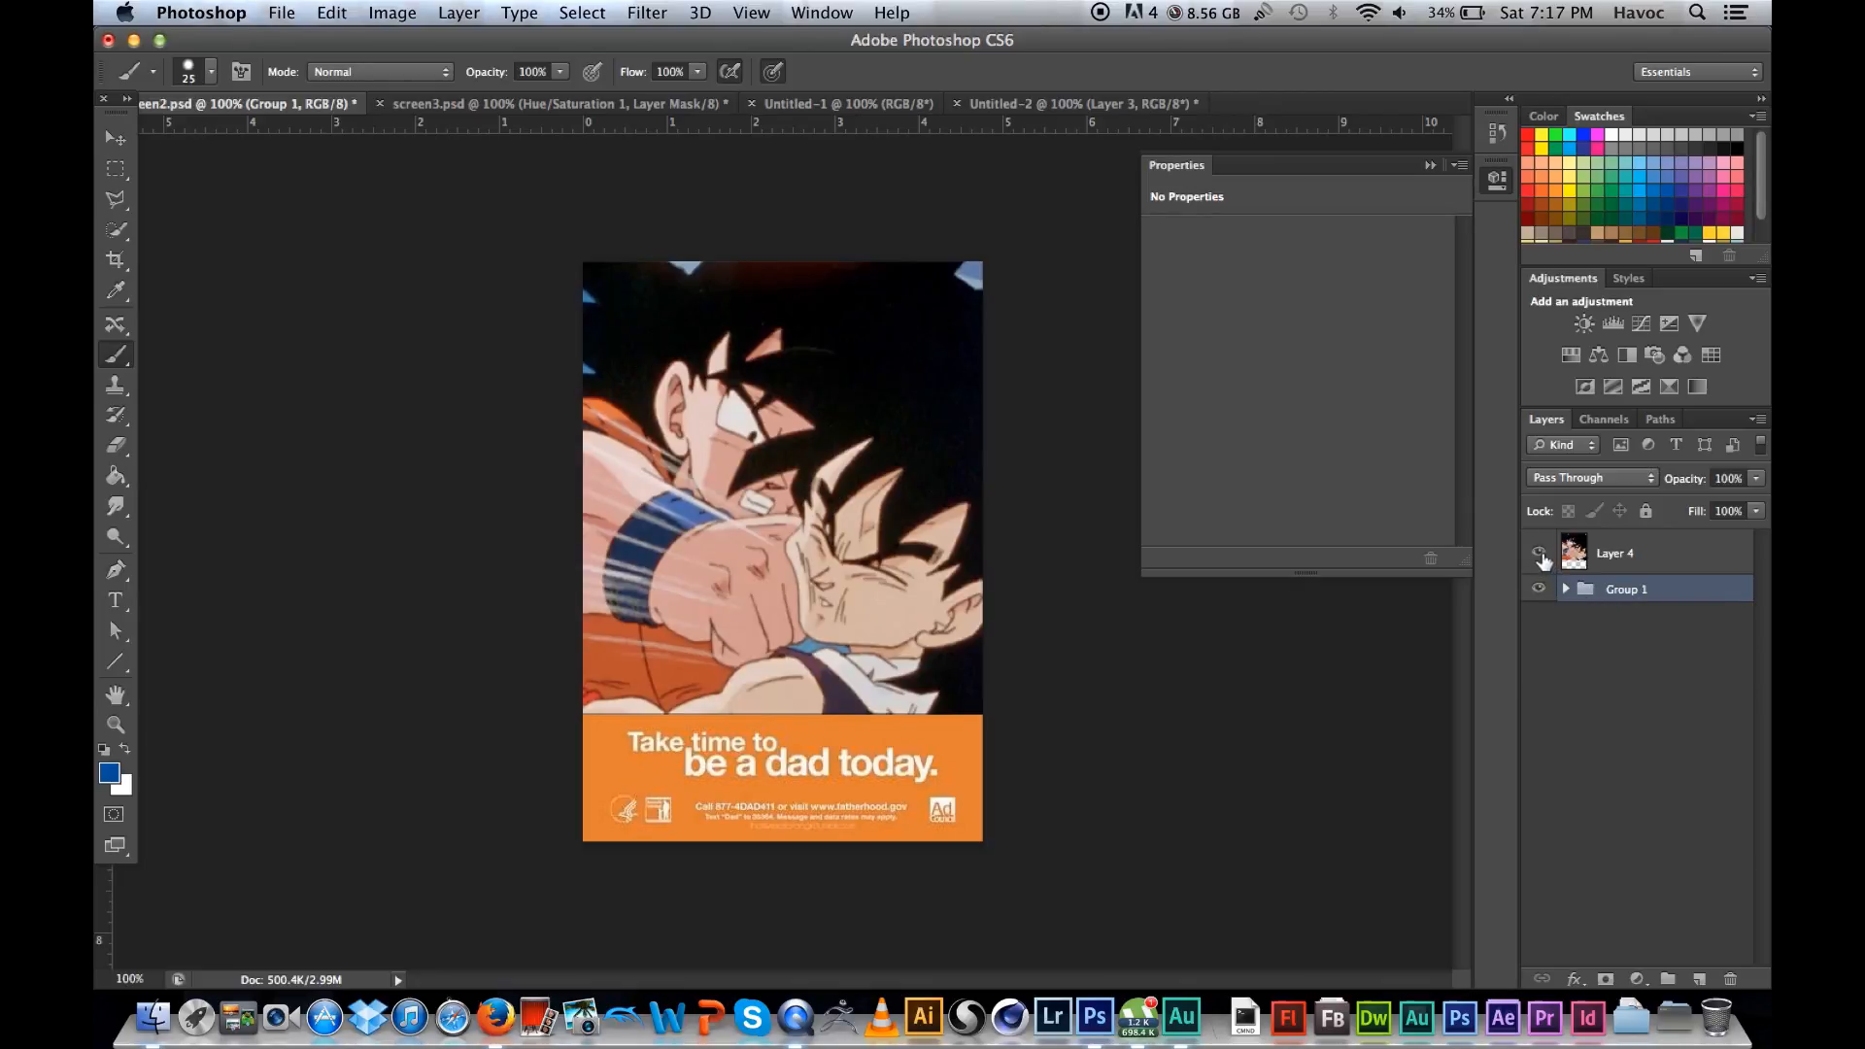
pyautogui.click(118, 140)
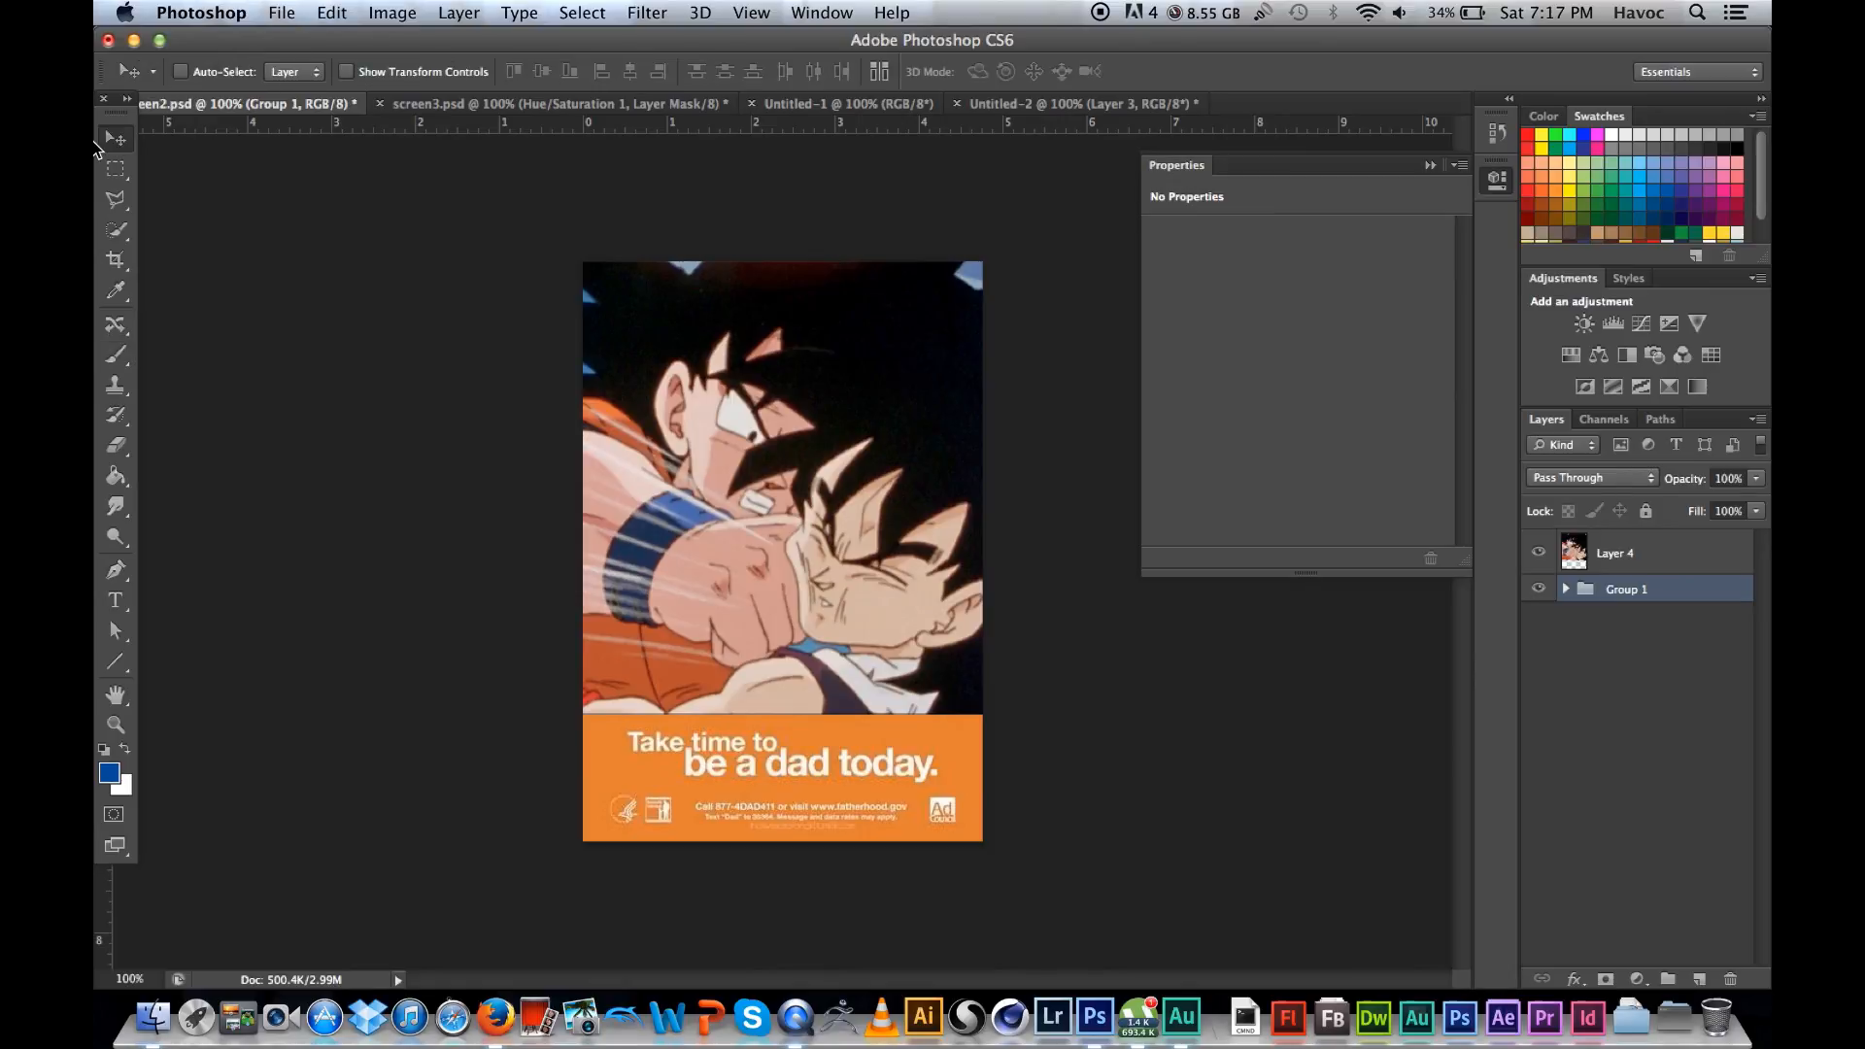